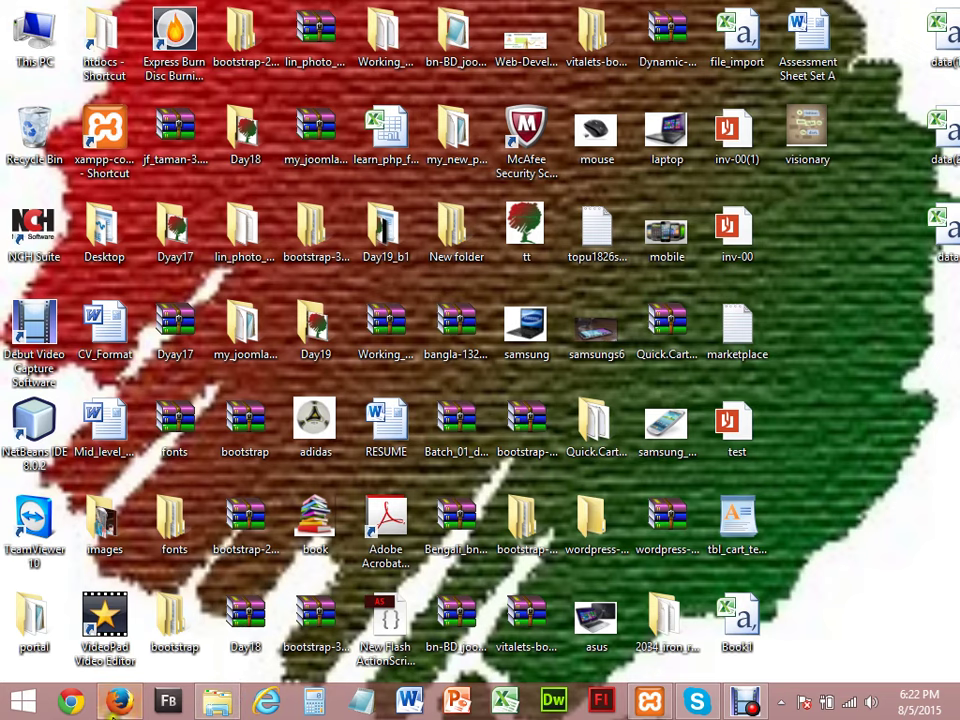
Bring Firefox back and load hostbari.com in the empty new tab.
left_click(117, 704)
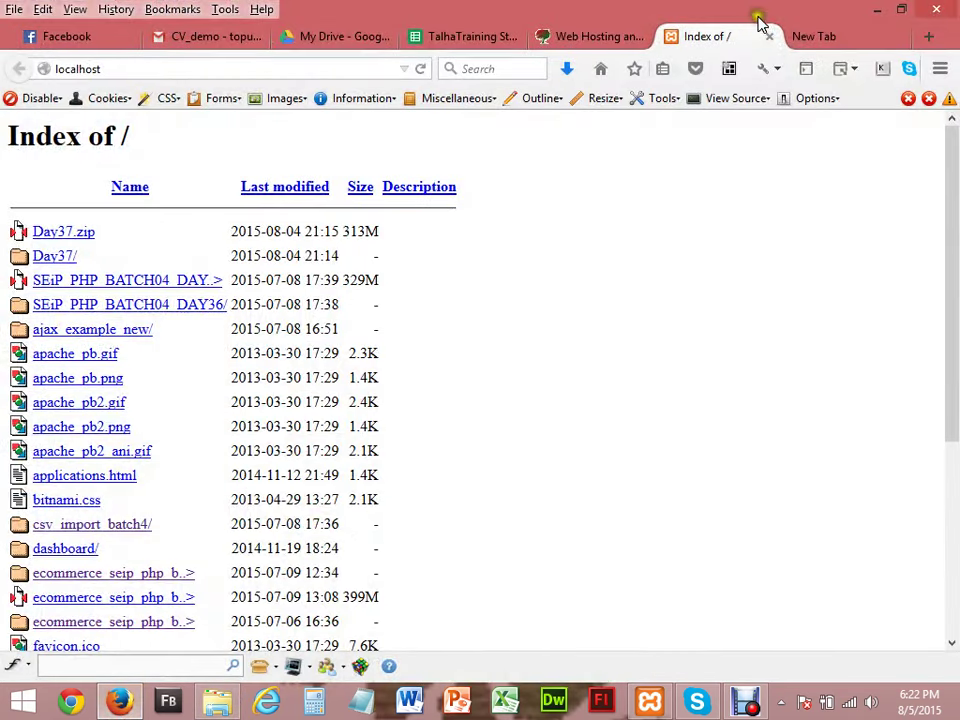
left_click(801, 32)
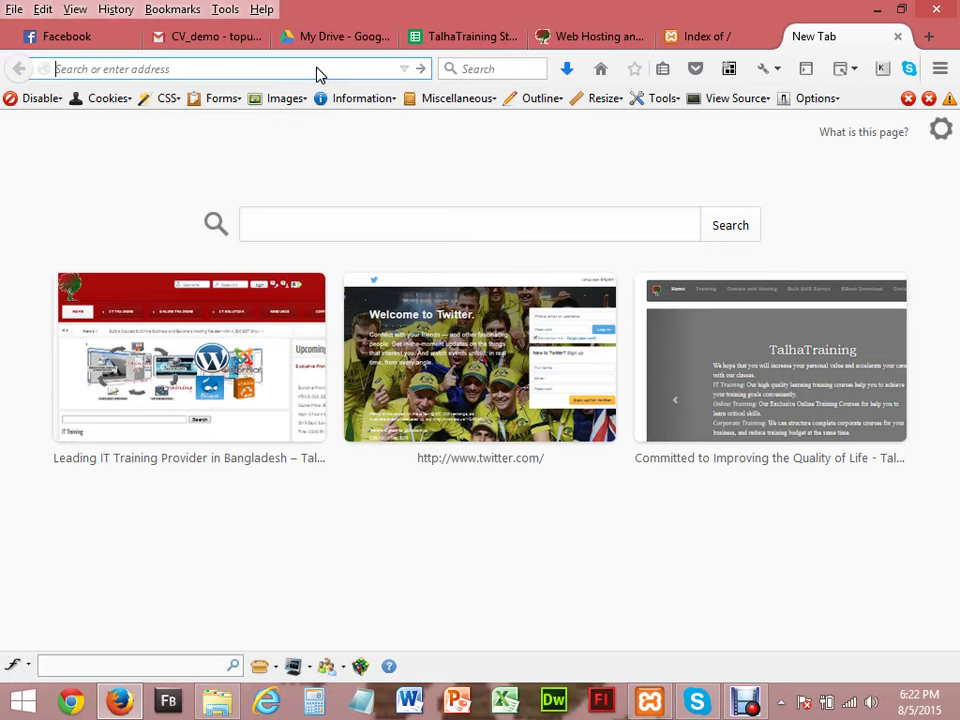
type("hostba")
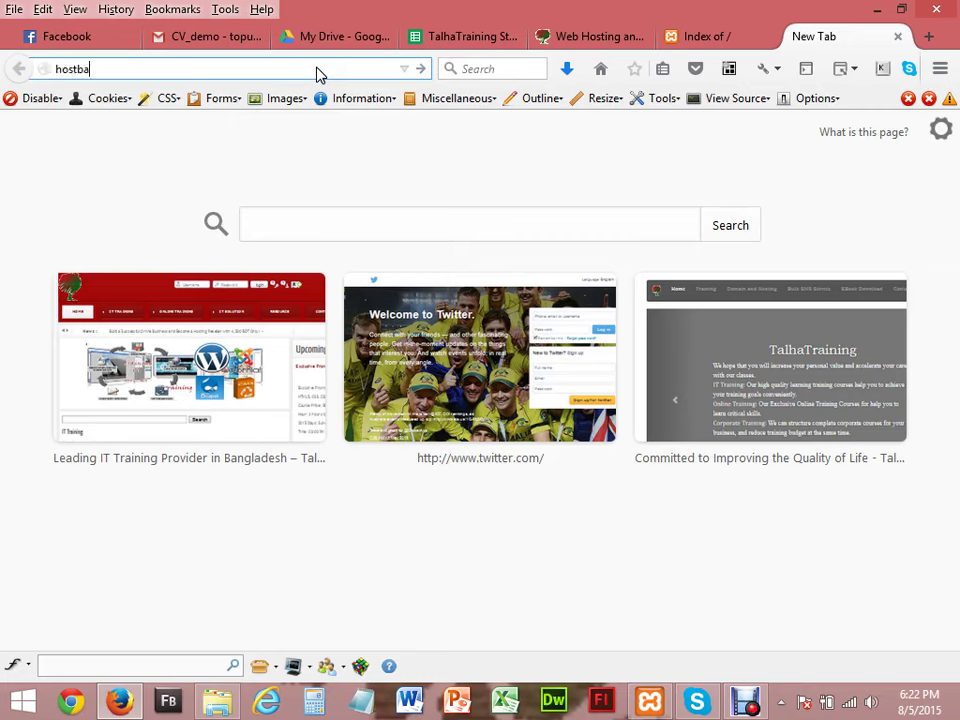
type("ri.com/")
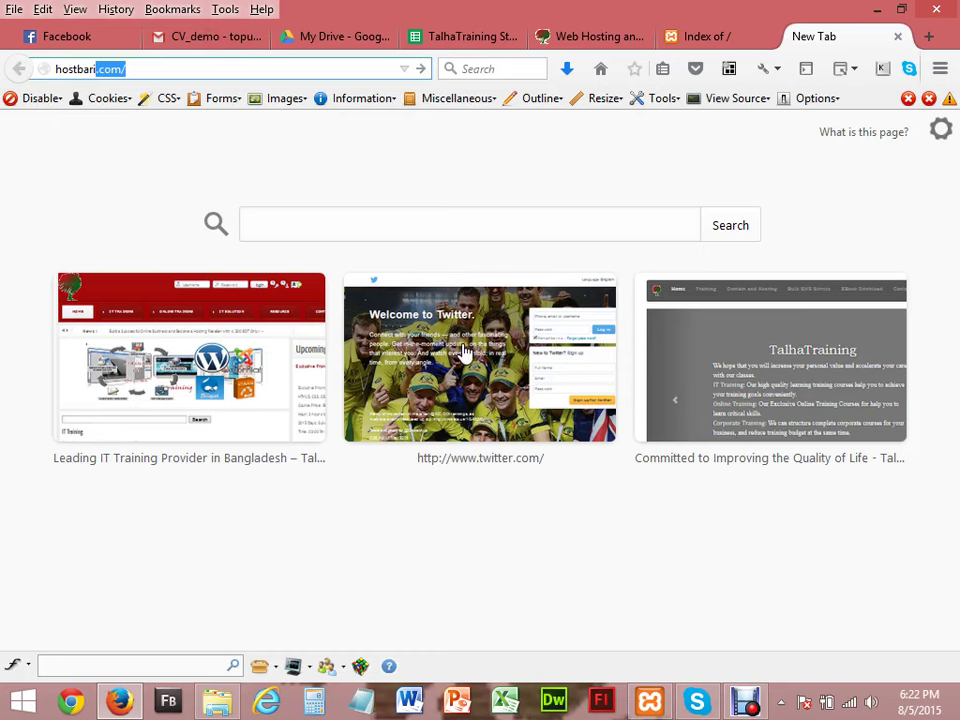
key("Return")
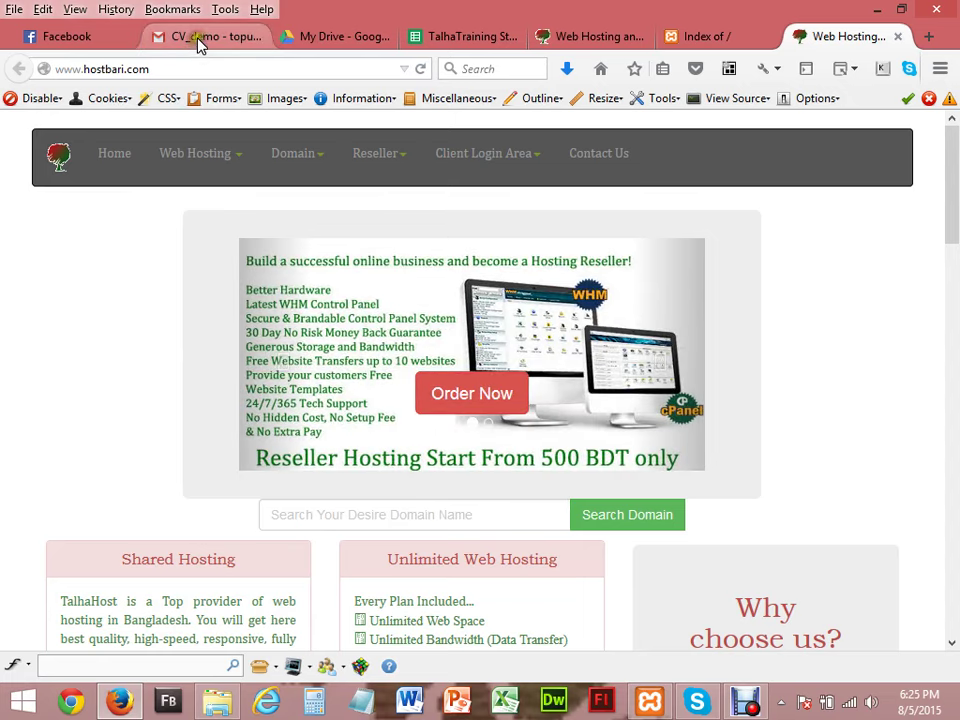
Switch to the Gmail tab and start composing a new message.
left_click(198, 40)
left_click(101, 234)
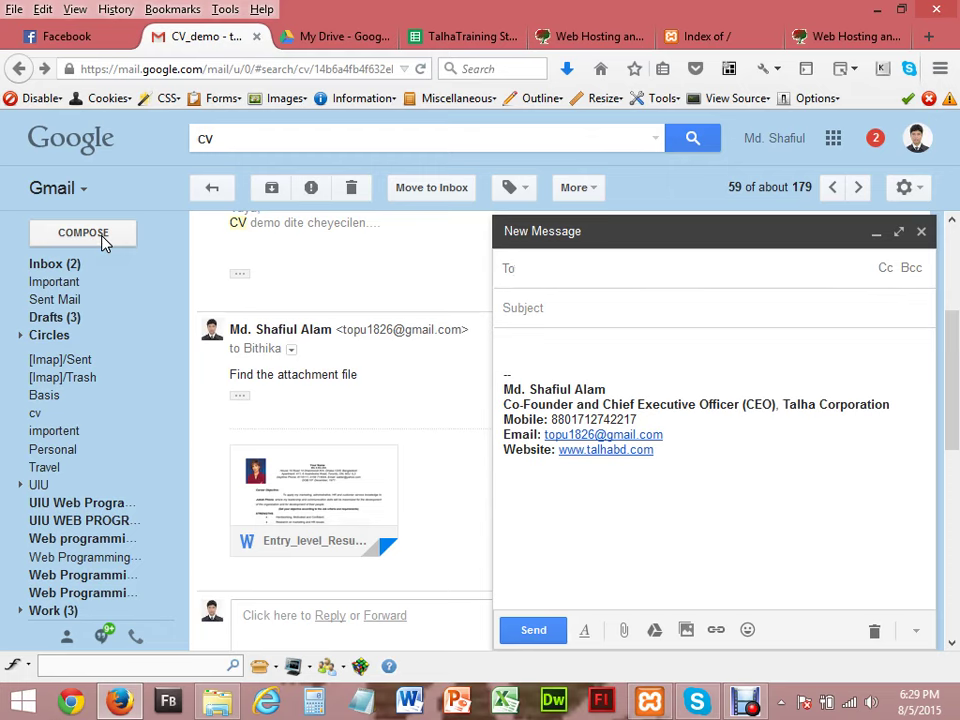
Add three contacts from the 'pav' autocomplete suggestions as recipients.
type("pav")
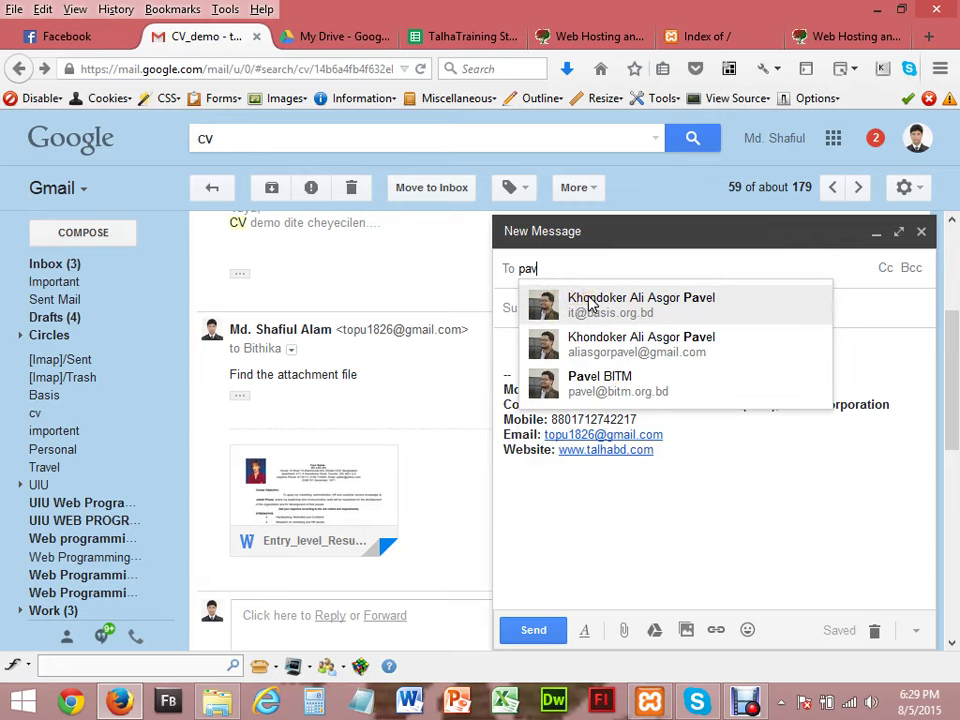
left_click(590, 303)
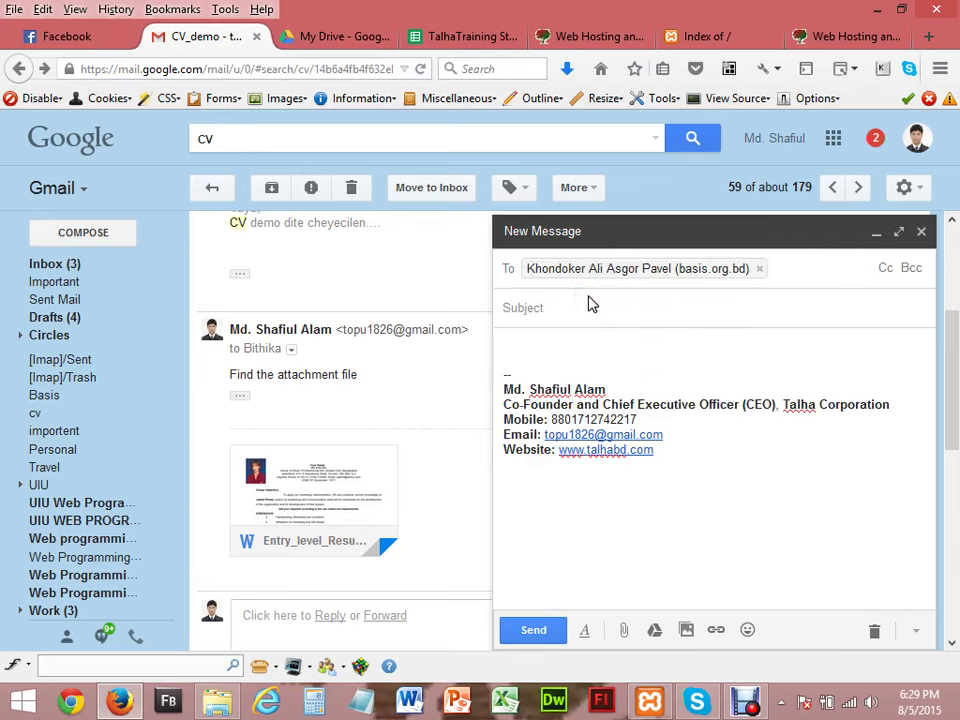
type("pav")
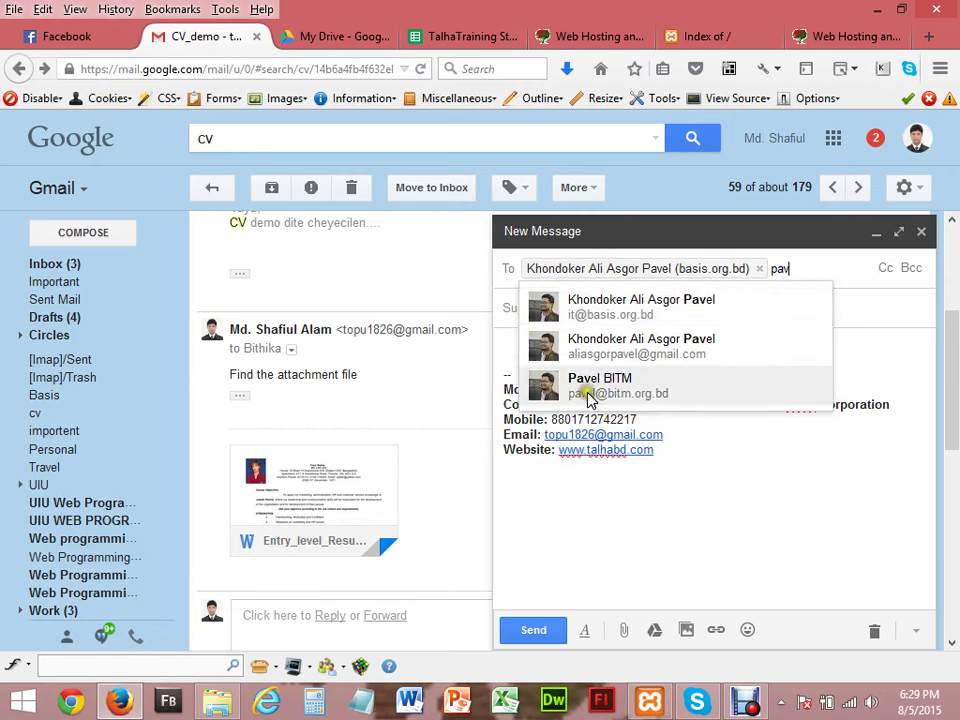
left_click(591, 395)
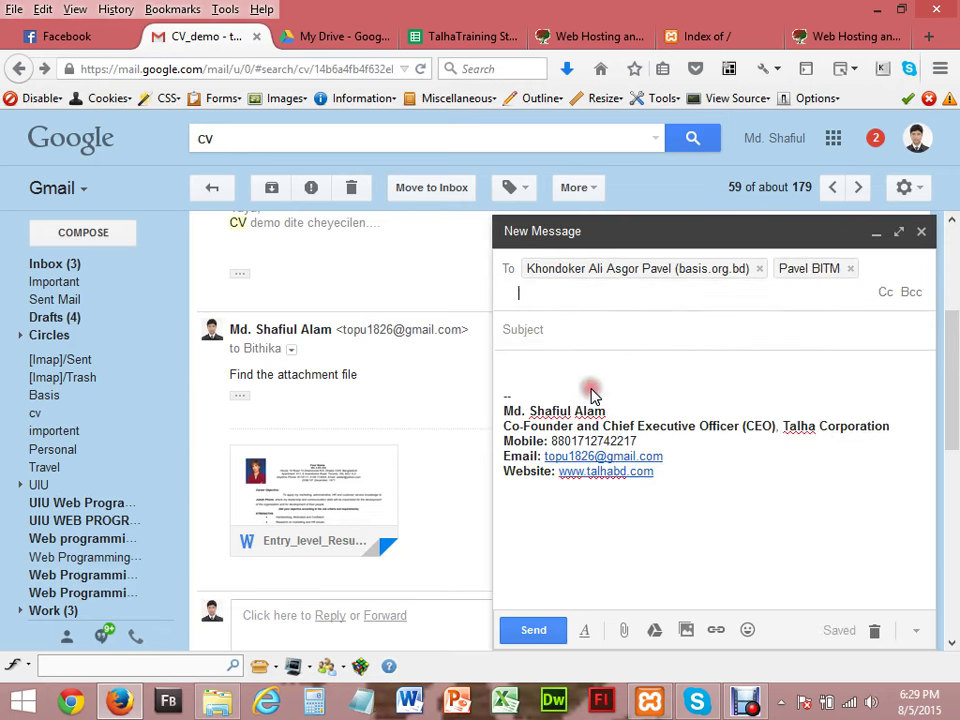
left_click(881, 269)
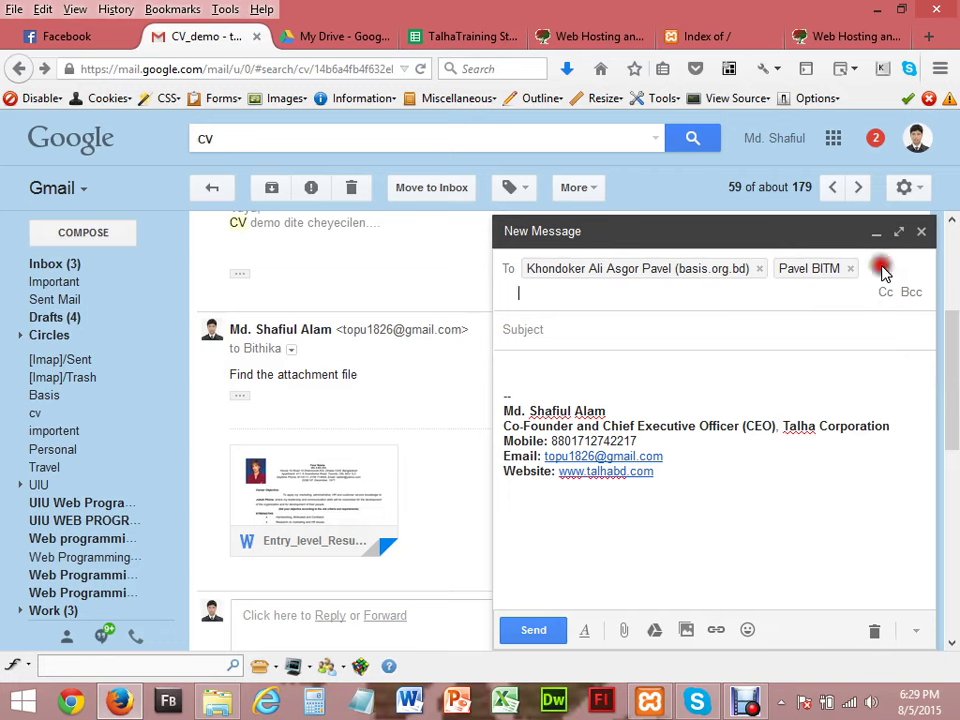
left_click(880, 269)
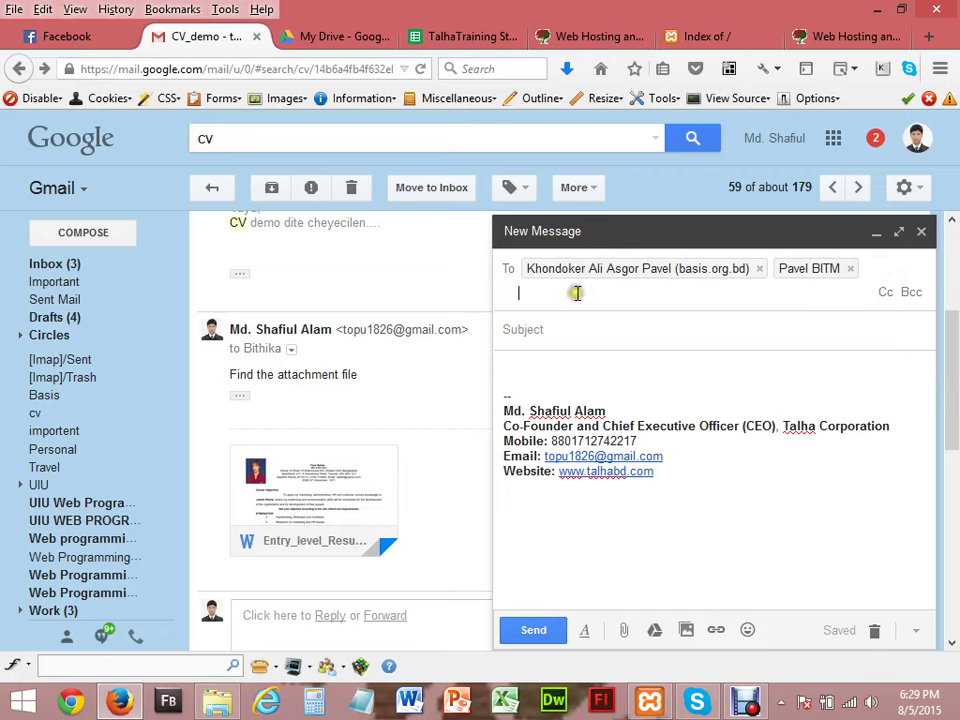
type("pav")
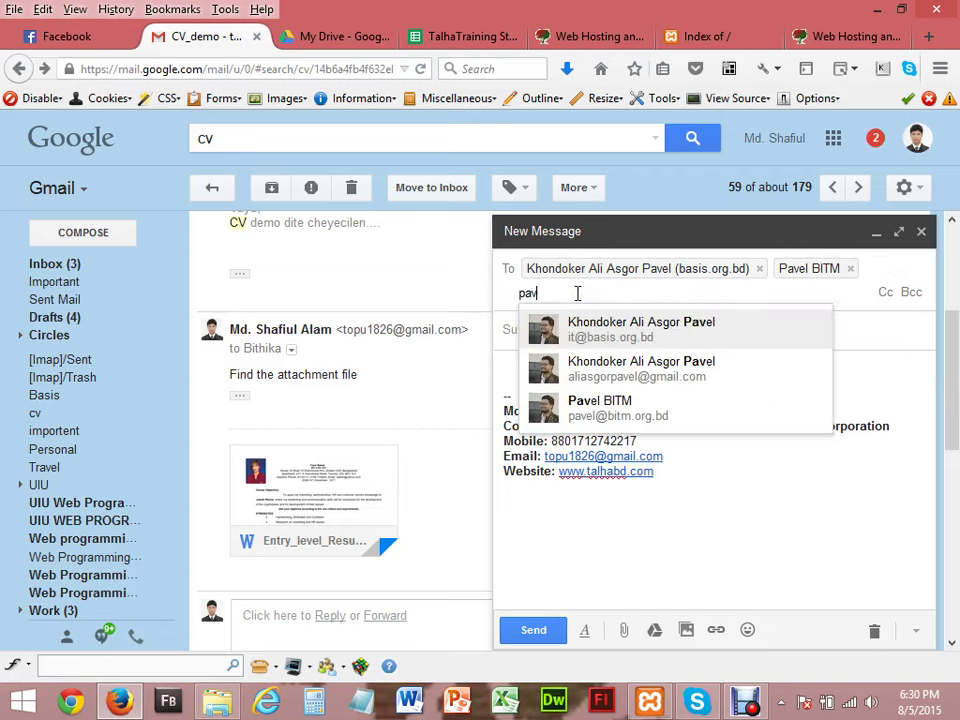
left_click(616, 360)
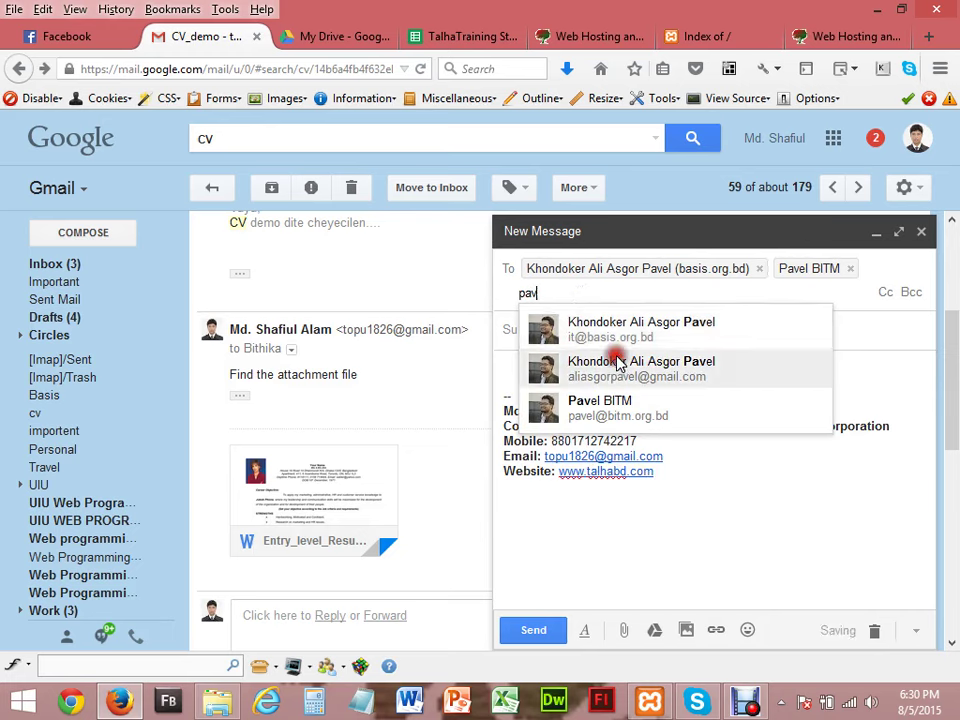
Enter the subject 'Name Server' and begin the body with 'Name Server:'.
left_click(607, 338)
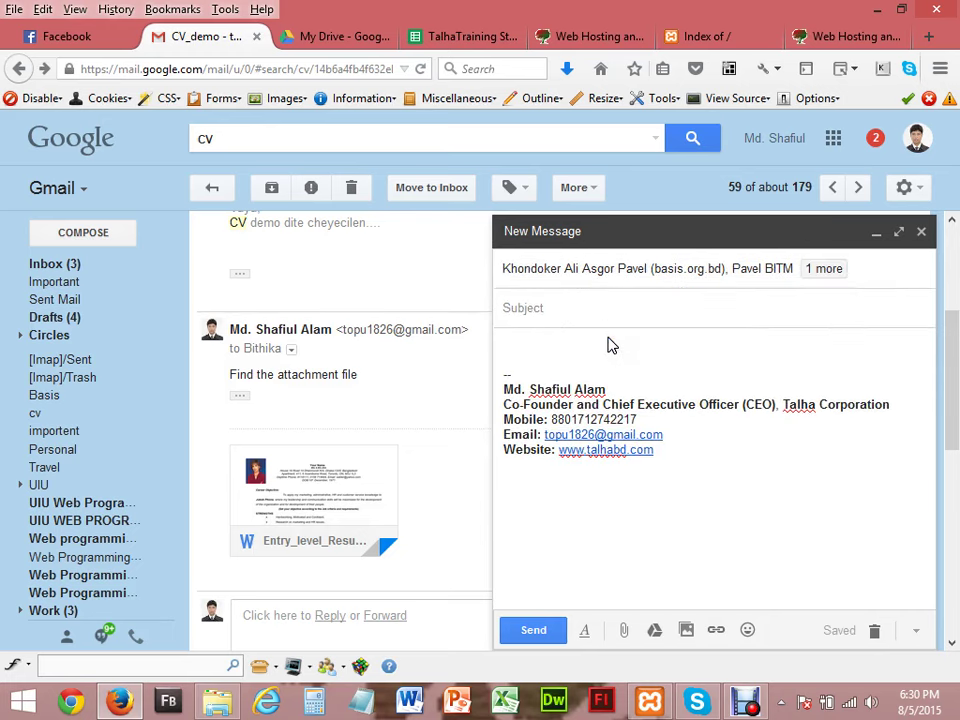
type("Name Server")
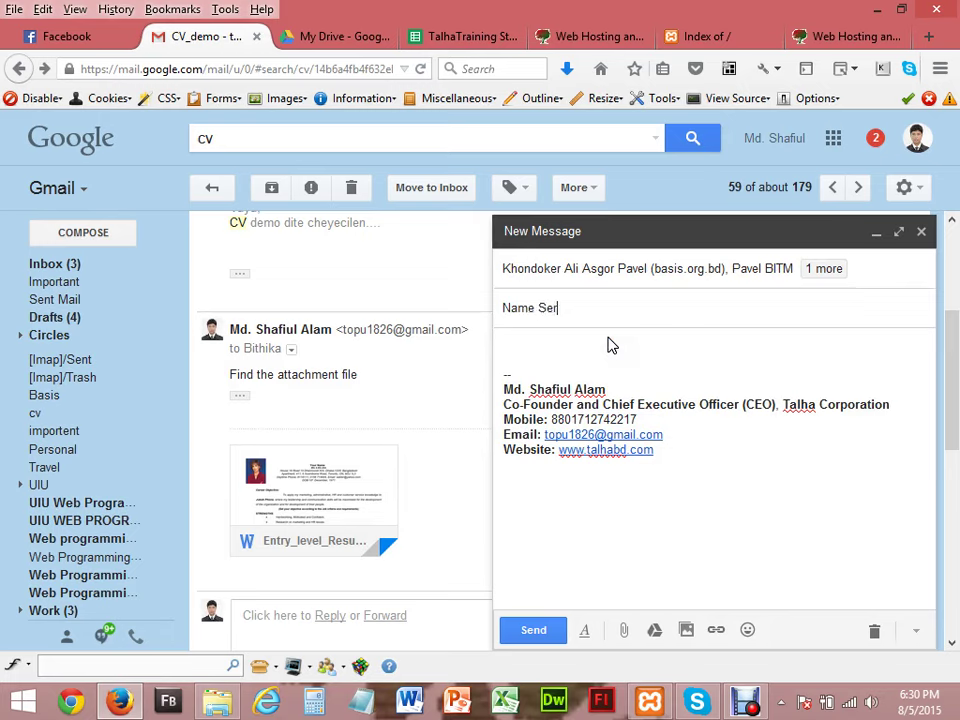
left_click(521, 348)
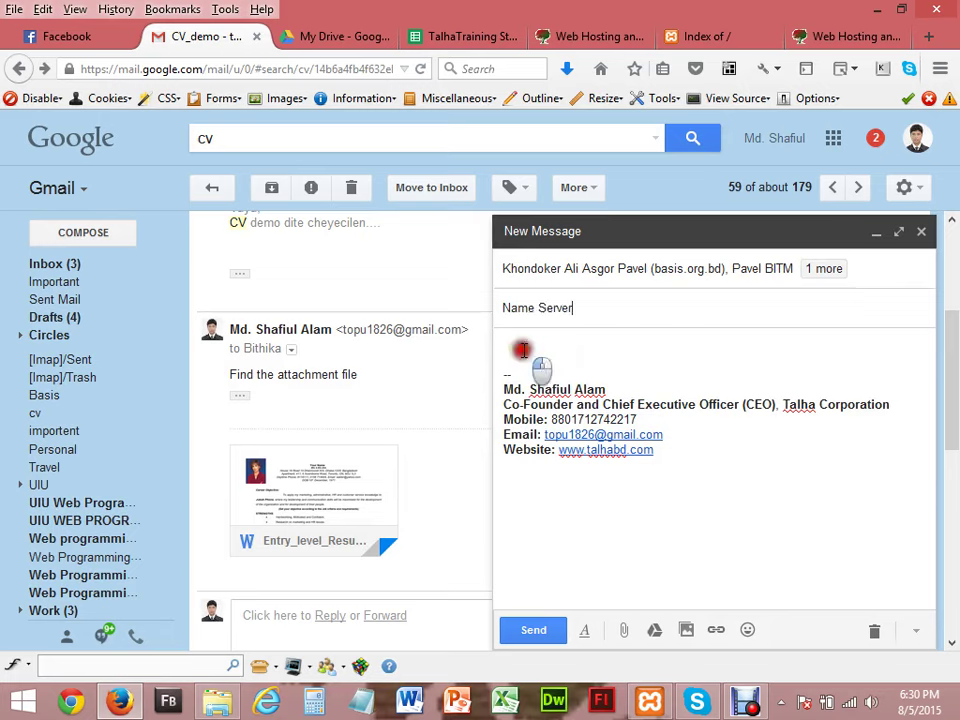
type("N")
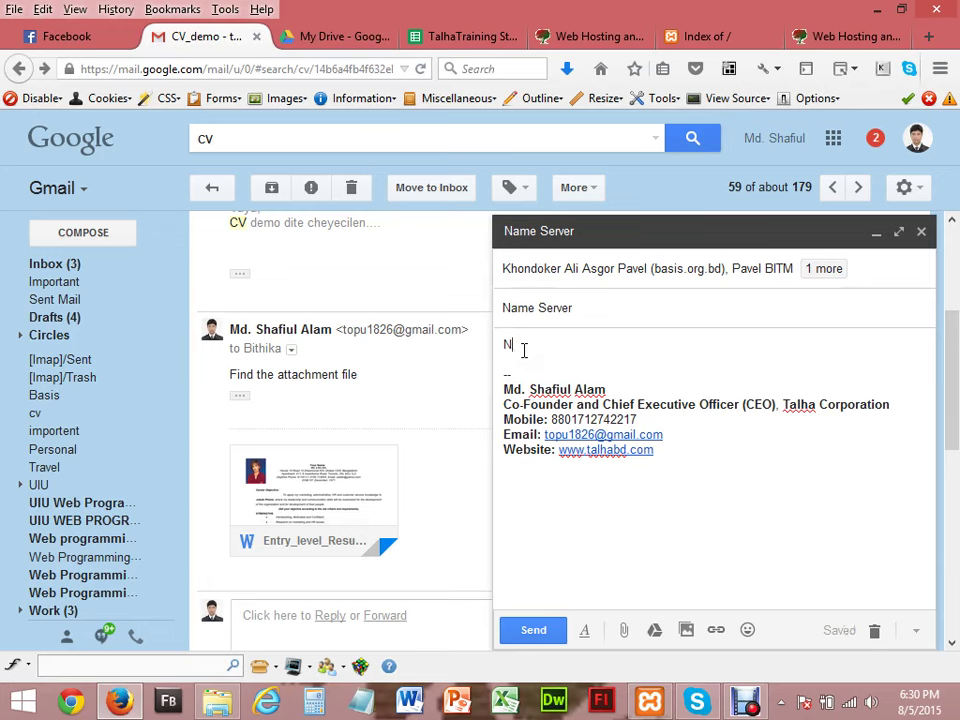
type("ame Server:")
Add a blank line under the heading, then type NS1.HOSTBARI.COM in capitals.
key("Return")
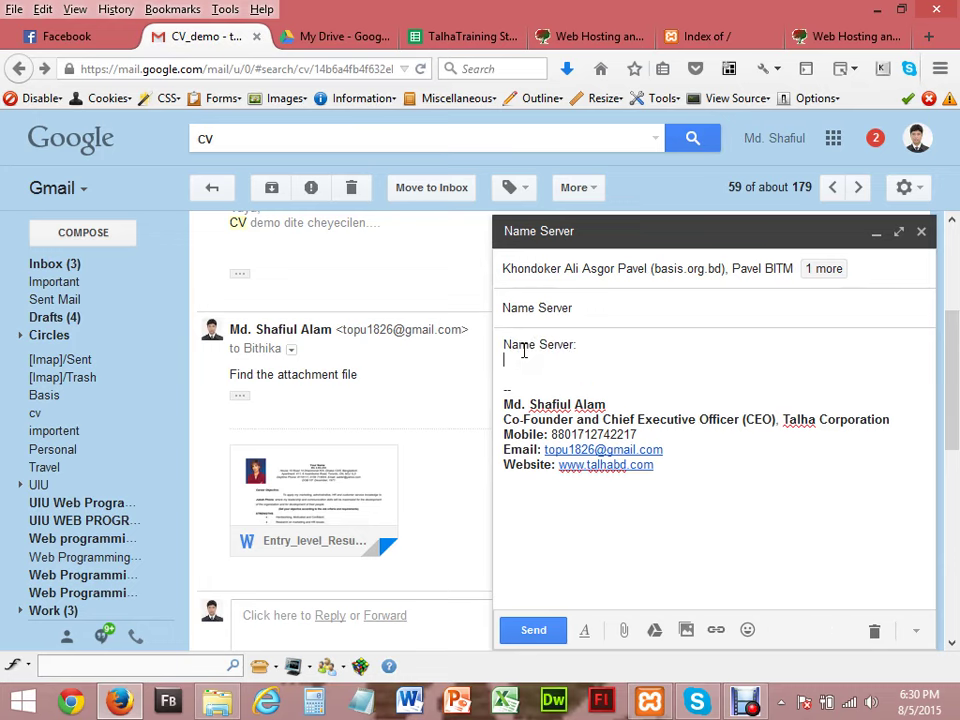
type("NS!")
key("Up")
key("End")
key("Return")
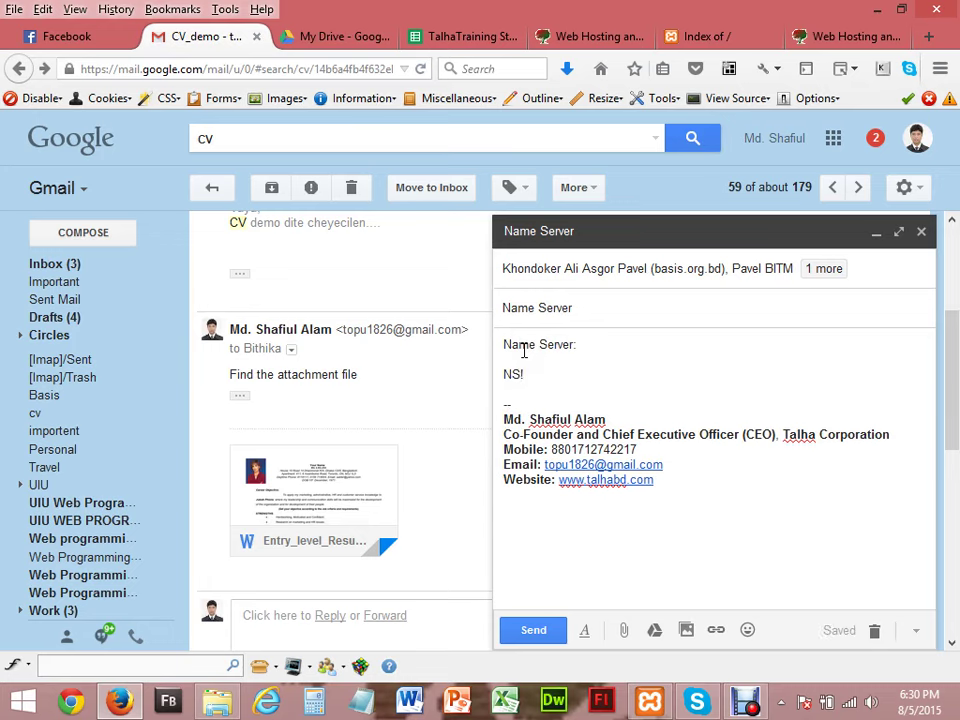
key("Down")
key("Right")
key("Down")
key("End")
key("BackSpace")
type("1.hostbari")
key("shift+Left")
key("shift+Left")
key("shift+Left")
key("shift+Left")
key("shift+Left")
key("shift+Left")
key("shift+Left")
key("shift+Left")
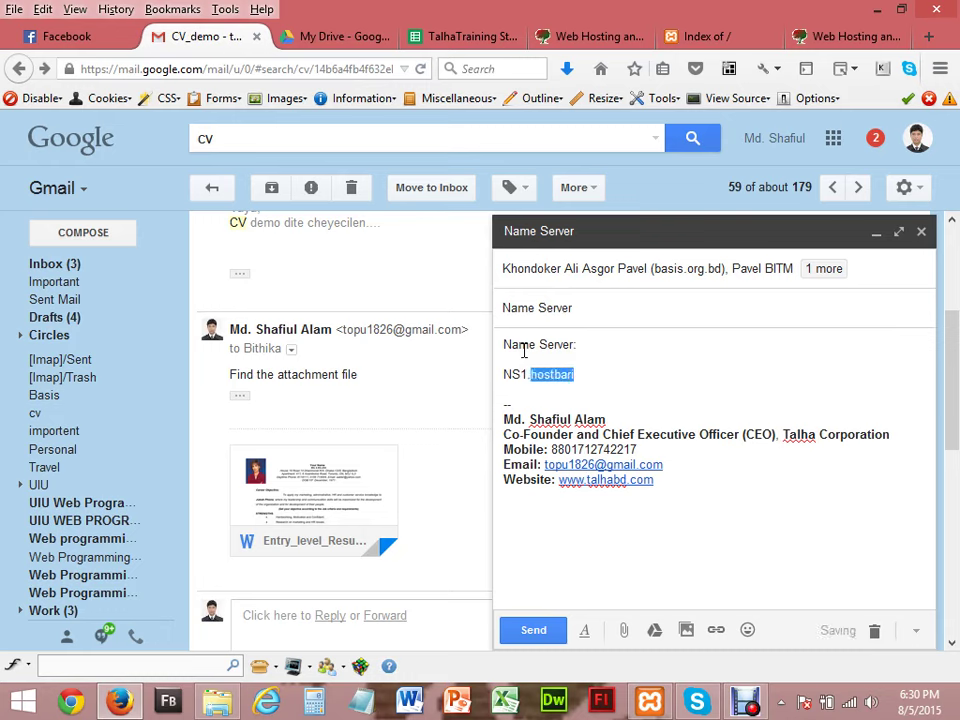
type("HOST")
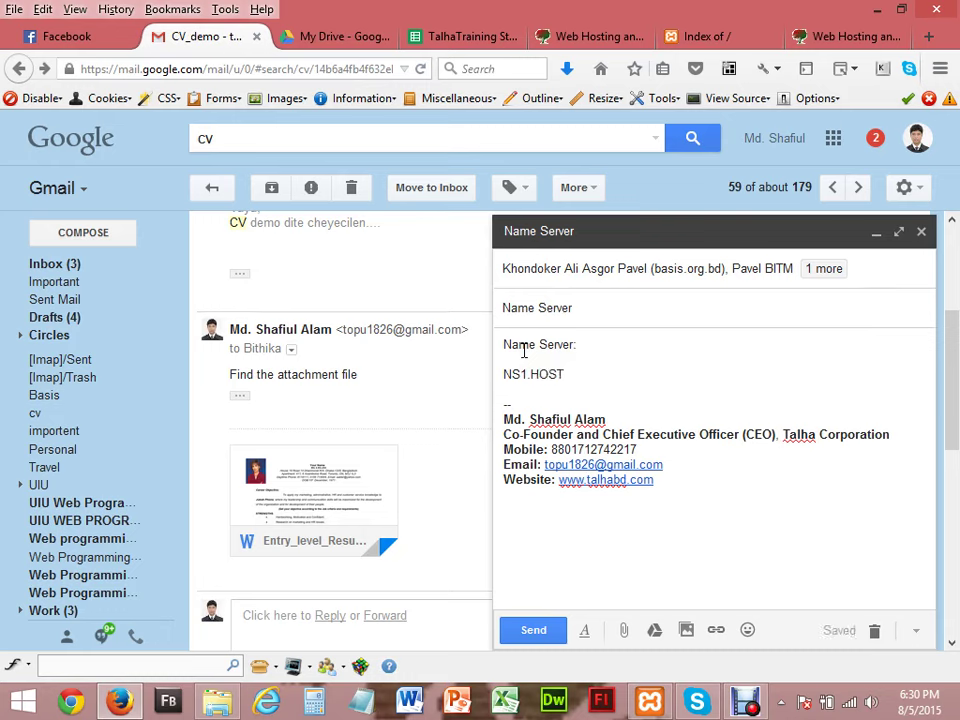
type("BARI")
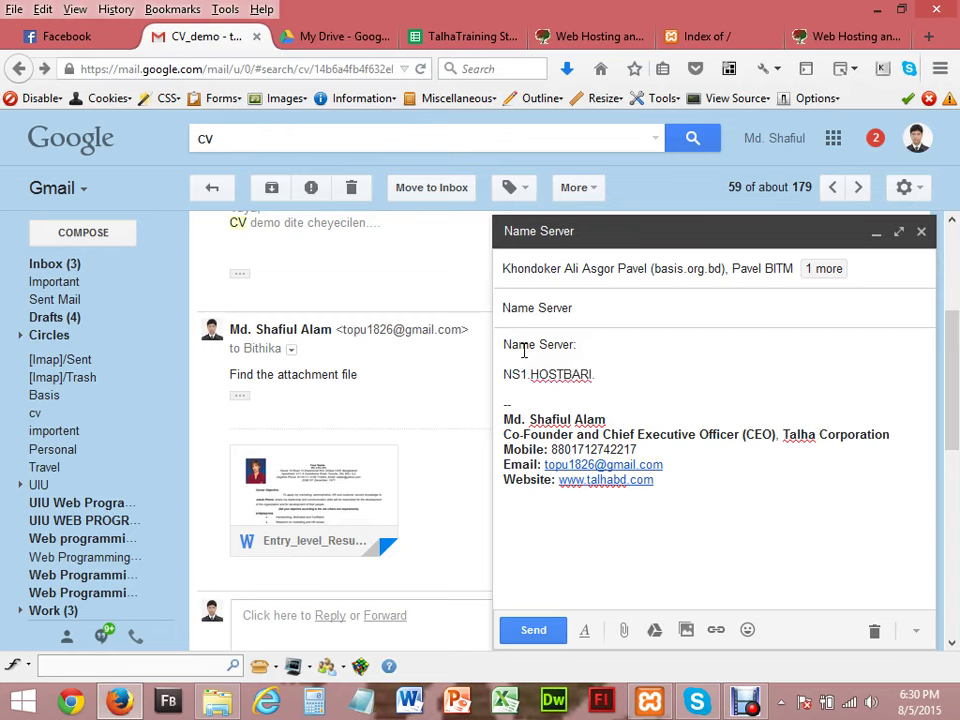
type(".COM")
Copy the NS1 line below itself and change it to NS2.HOSTBARI.COM.
key("shift+Left")
key("shift+Left")
key("shift+Left")
key("shift+Left")
key("shift+Left")
key("shift+Left")
key("shift+Left")
key("shift+Left")
key("shift+Left")
key("shift+Left")
key("shift+Left")
key("shift+Left")
key("shift+Left")
key("shift+Left")
key("shift+Left")
key("shift+Left")
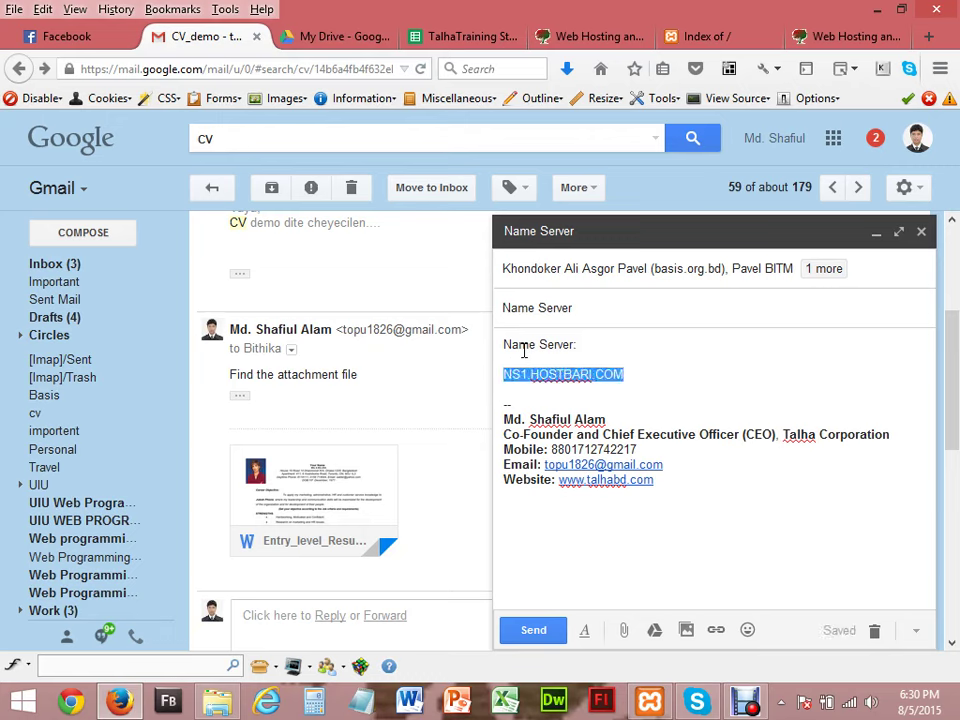
key("ctrl+c")
key("Right")
key("Return")
key("Return")
key("ctrl+v")
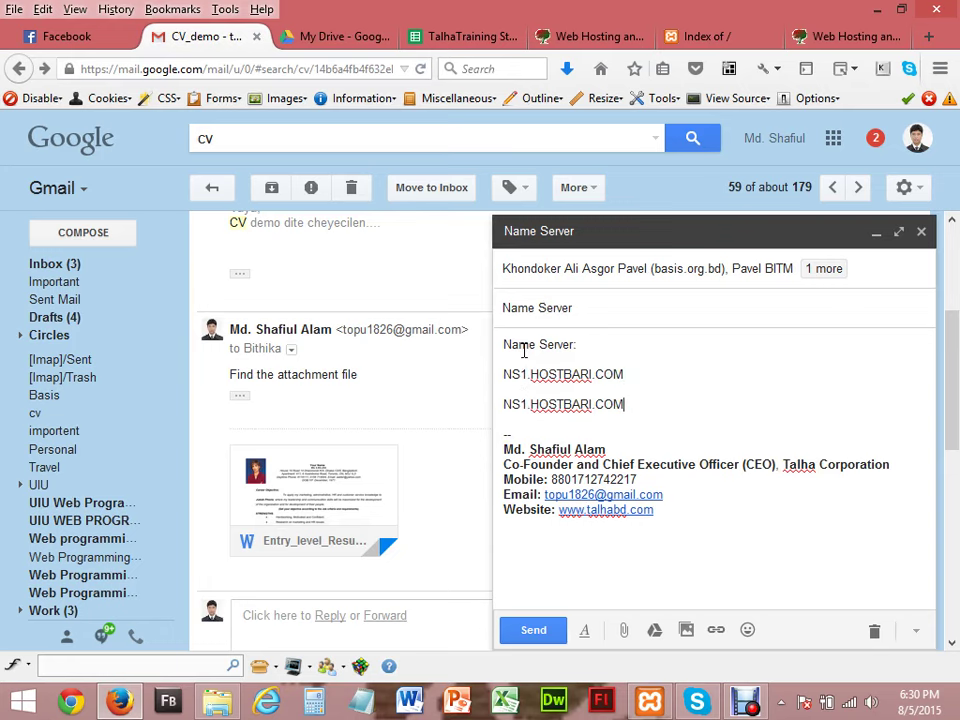
key("Left")
key("Left")
key("Left")
key("Left")
key("Left")
key("Left")
key("Left")
key("Left")
key("Left")
key("Left")
key("Left")
key("Left")
key("Left")
key("shift+Left")
type("2")
left_click(868, 35)
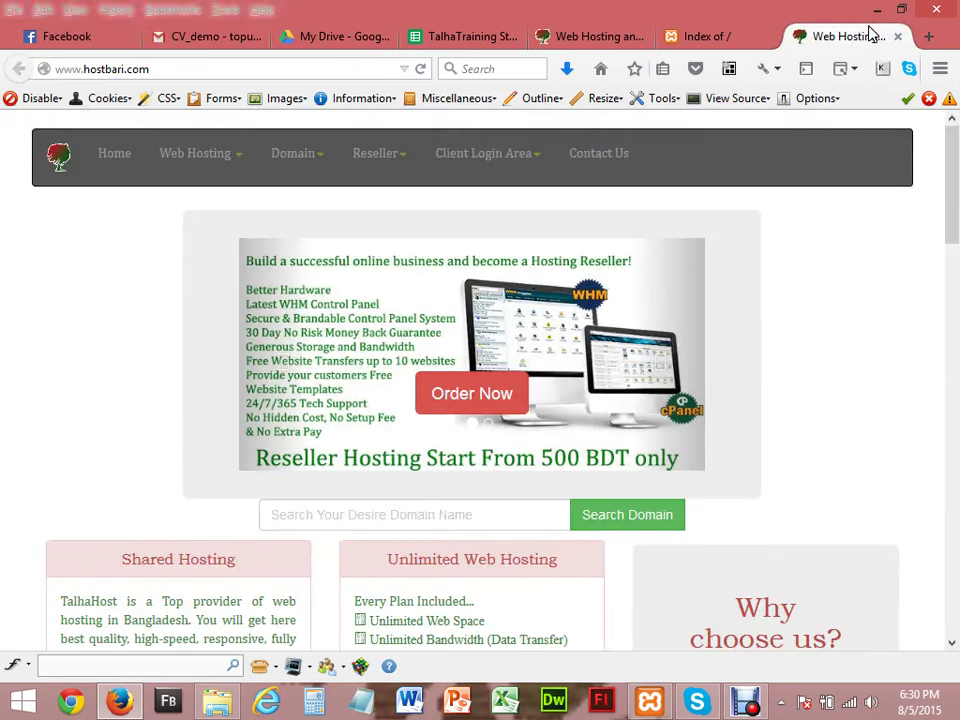
key("ctrl+F11")
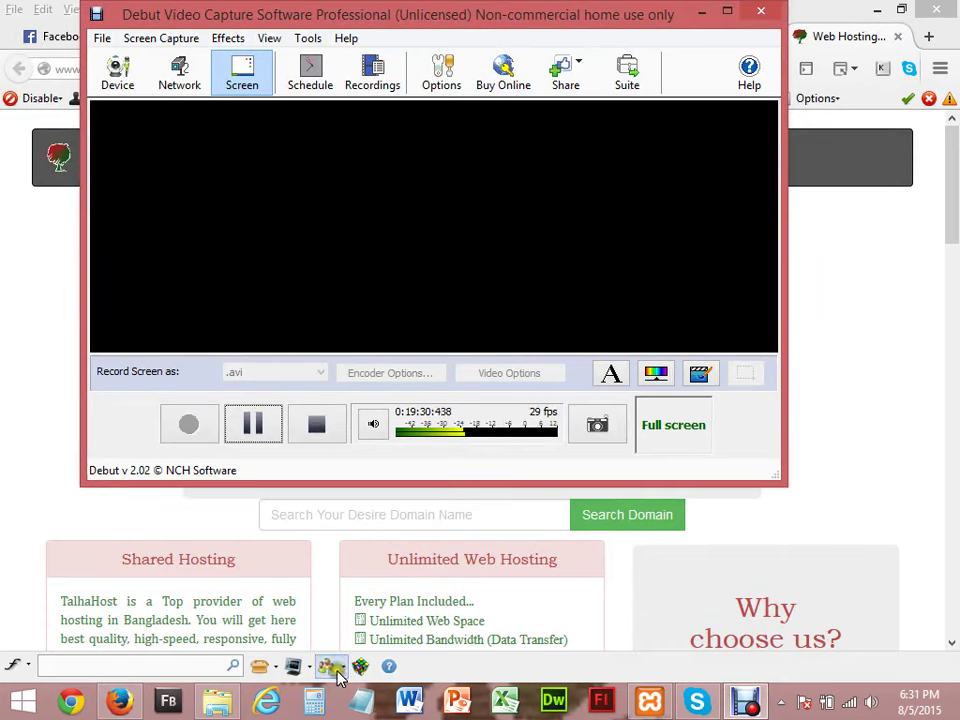
left_click(121, 700)
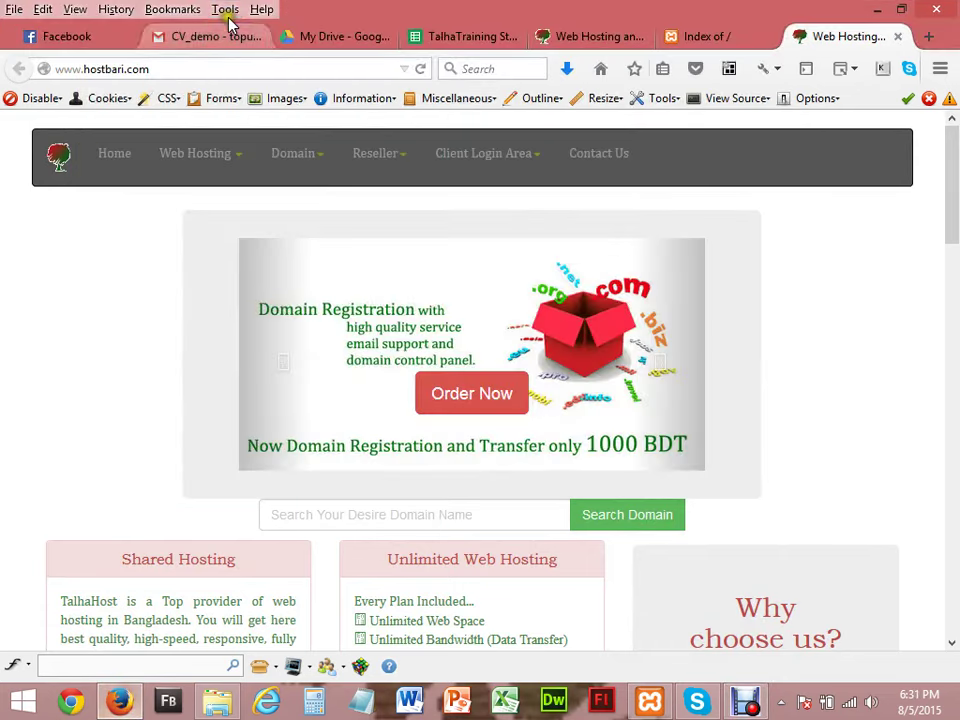
left_click(203, 38)
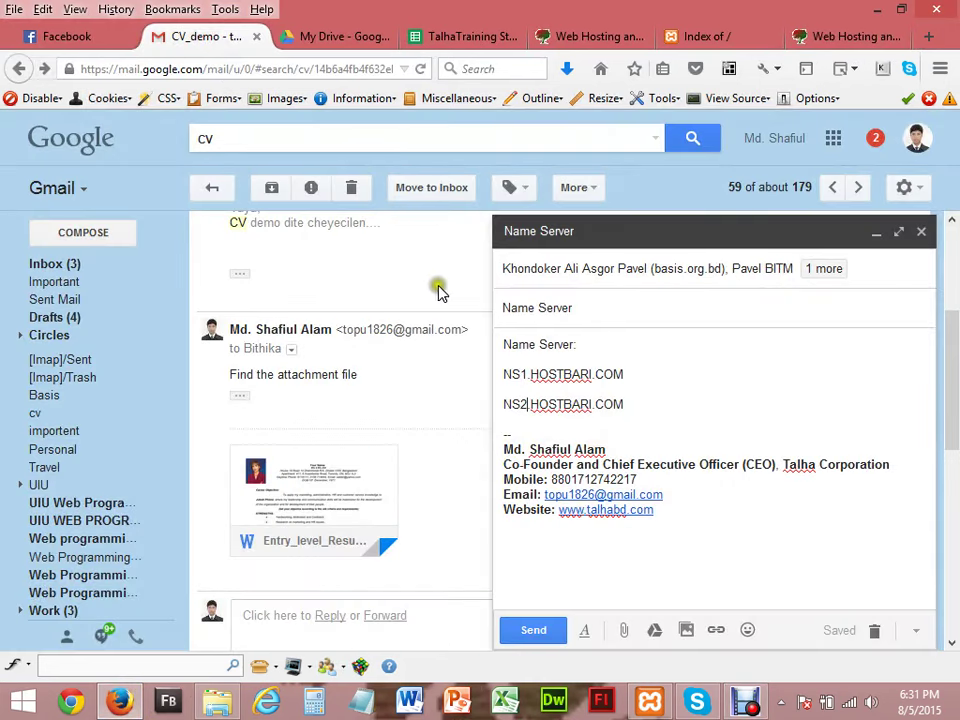
Bold the NS1.HOSTBARI.COM and NS2.HOSTBARI.COM lines, then send the message.
left_click(628, 373)
key("shift+Left")
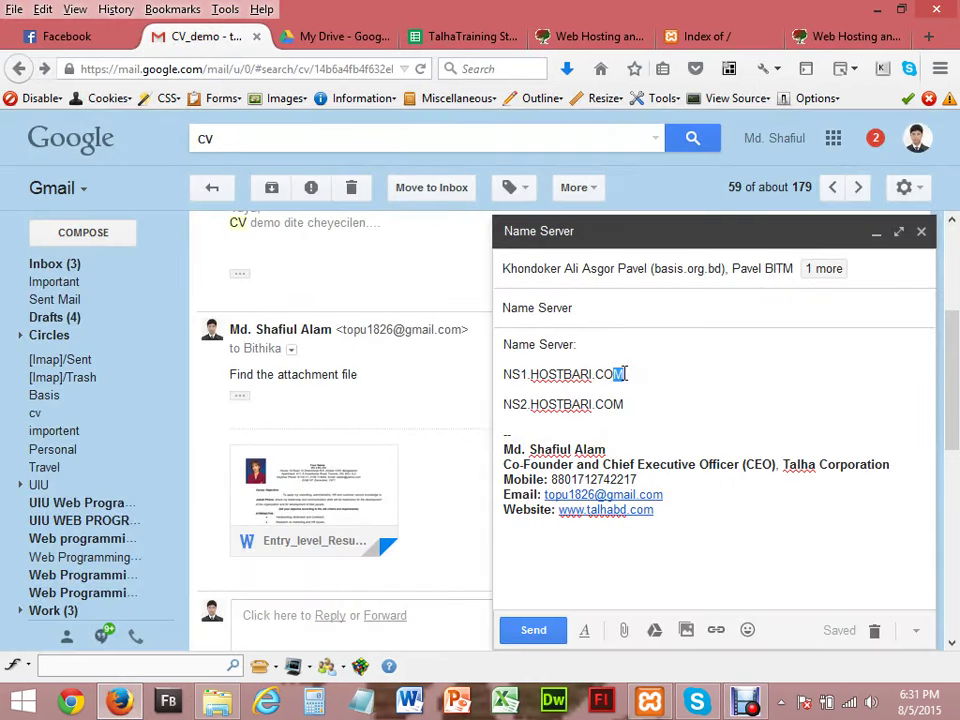
key("shift+Left")
key("shift+Left")
key("shift+Left")
key("shift+Left")
key("shift+Left")
key("shift+Left")
key("shift+Left")
key("shift+Left")
key("shift+Left")
key("shift+Left")
key("shift+Left")
key("shift+Left")
key("shift+Left")
key("shift+Left")
key("shift+Left")
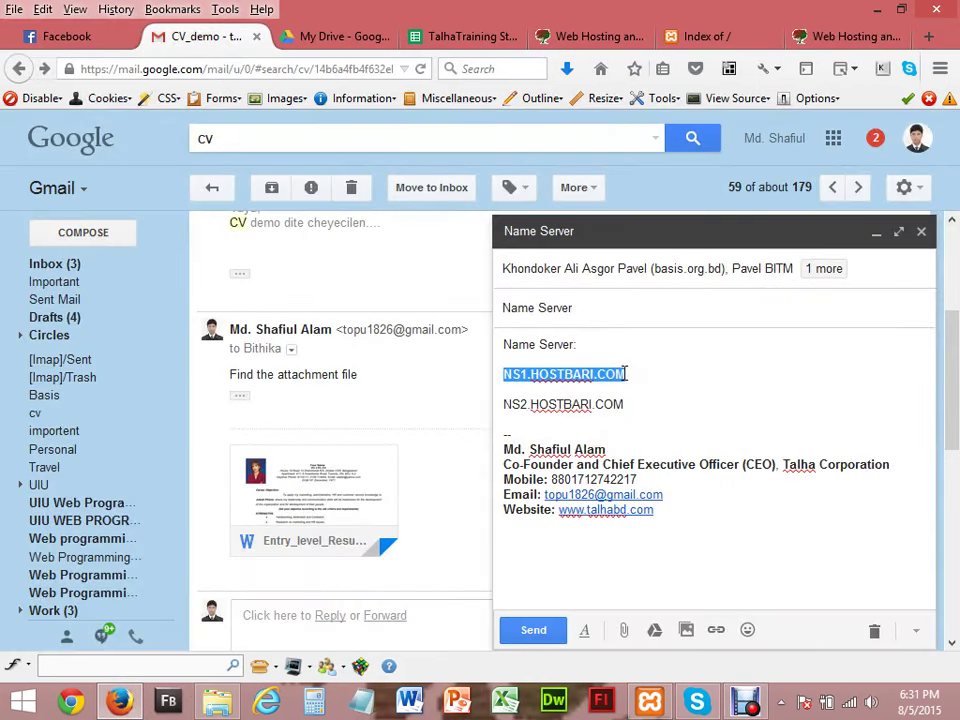
key("ctrl+b")
key("Down")
key("Down")
key("shift+Left")
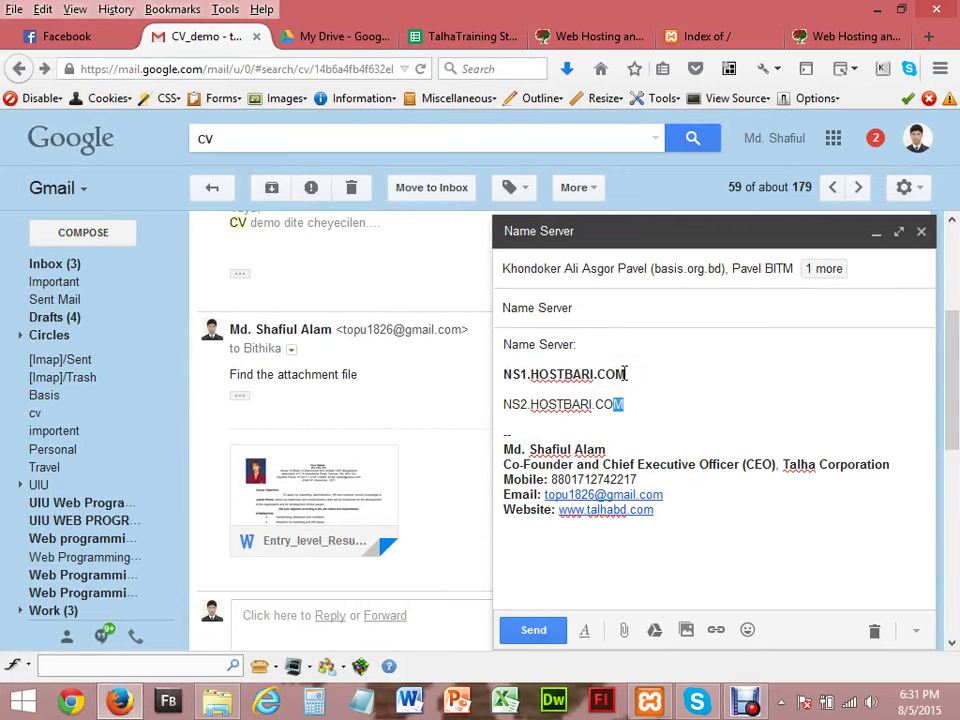
key("shift+Left")
key("shift+Left")
key("shift+Left")
key("shift+Left")
key("shift+Left")
key("shift+Left")
key("shift+Left")
key("shift+Left")
key("shift+Left")
key("shift+Left")
key("shift+Left")
key("shift+Left")
key("shift+Left")
key("shift+Left")
key("shift+Left")
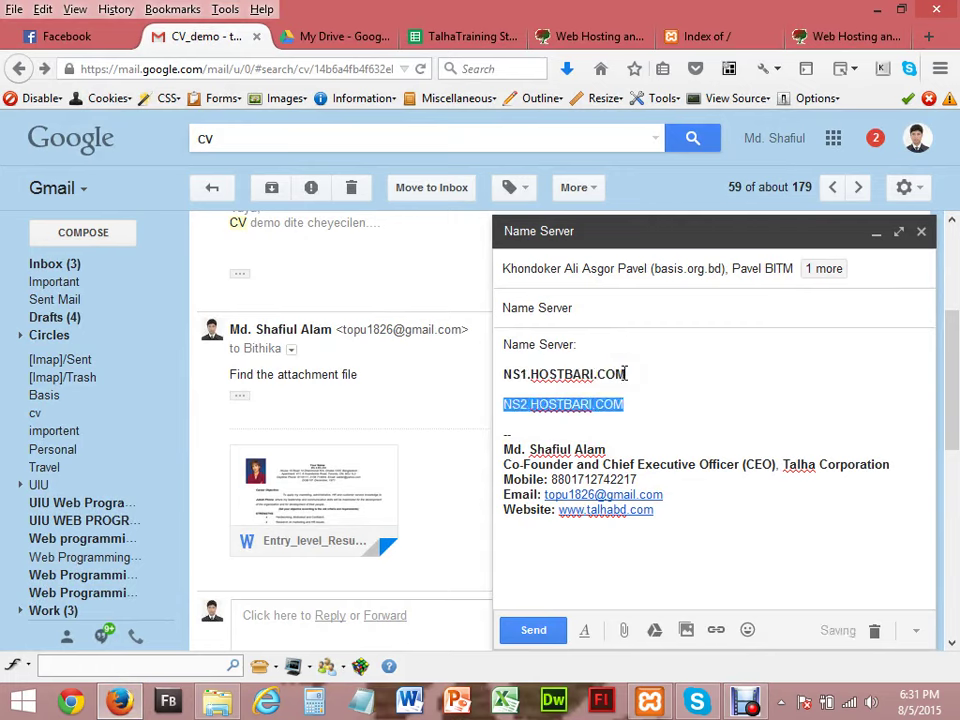
key("ctrl+b")
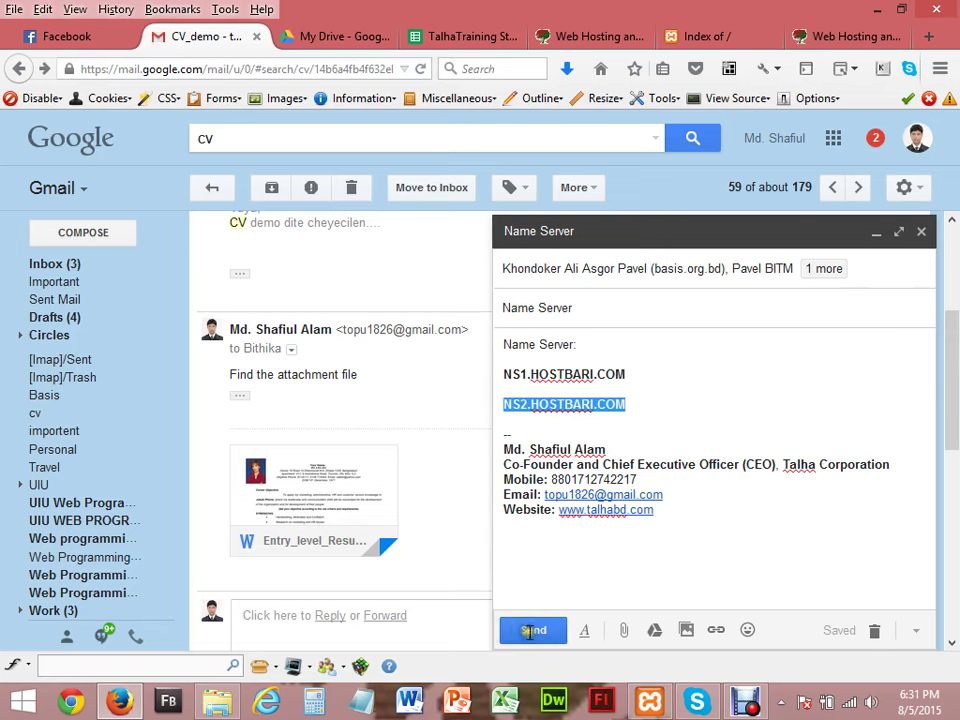
left_click(530, 630)
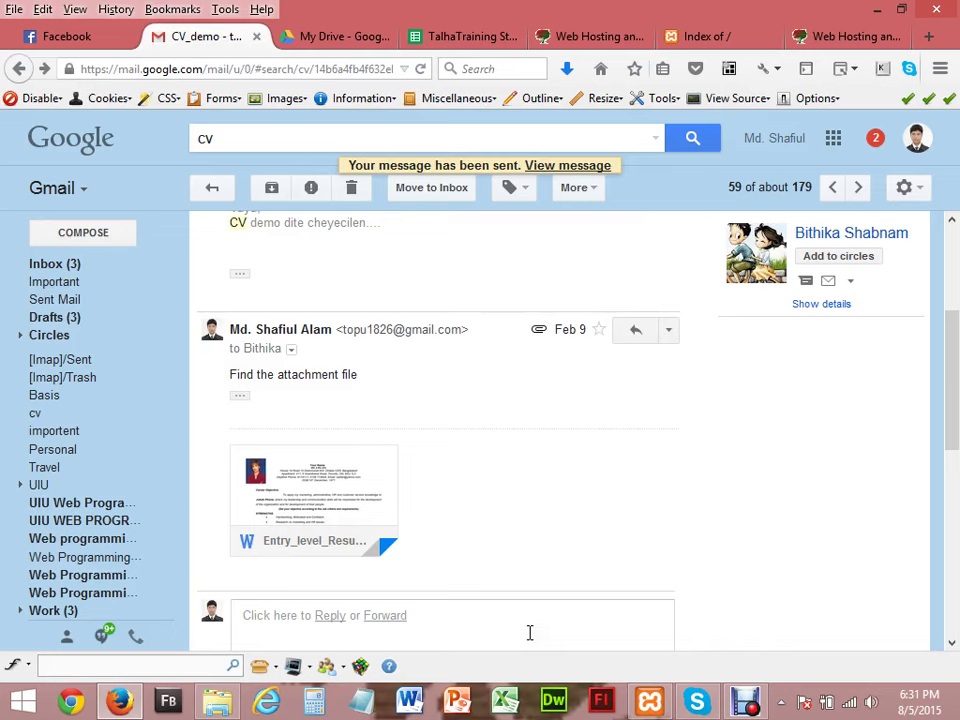
Switch back to the hostbari.com Web Hosting tab.
left_click(828, 42)
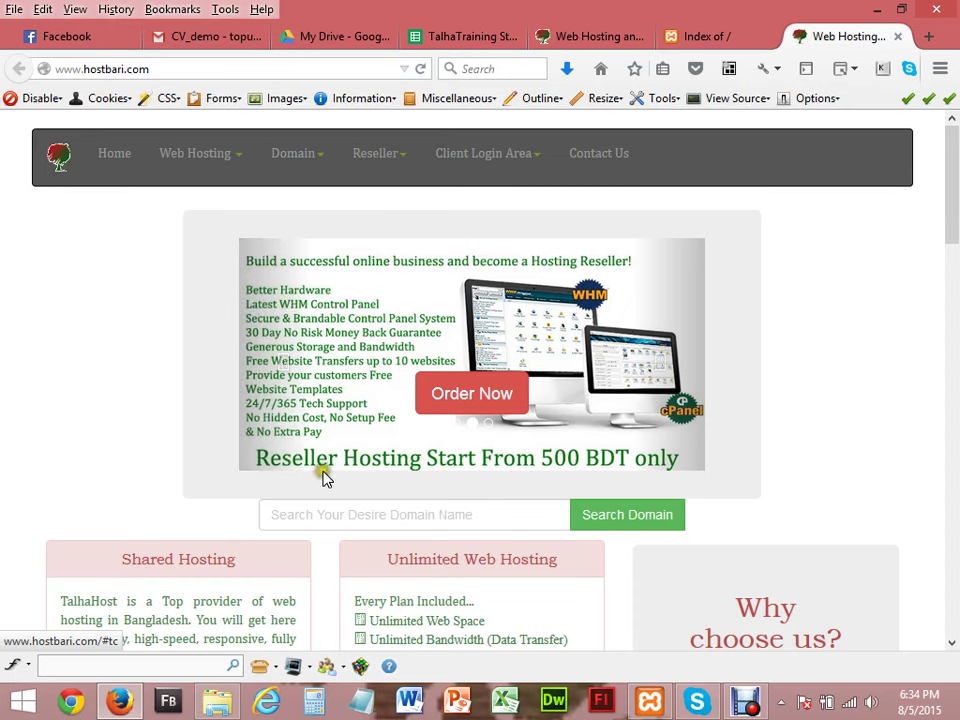
Bring up the Debut Video Capture recorder window from the taskbar.
left_click(745, 700)
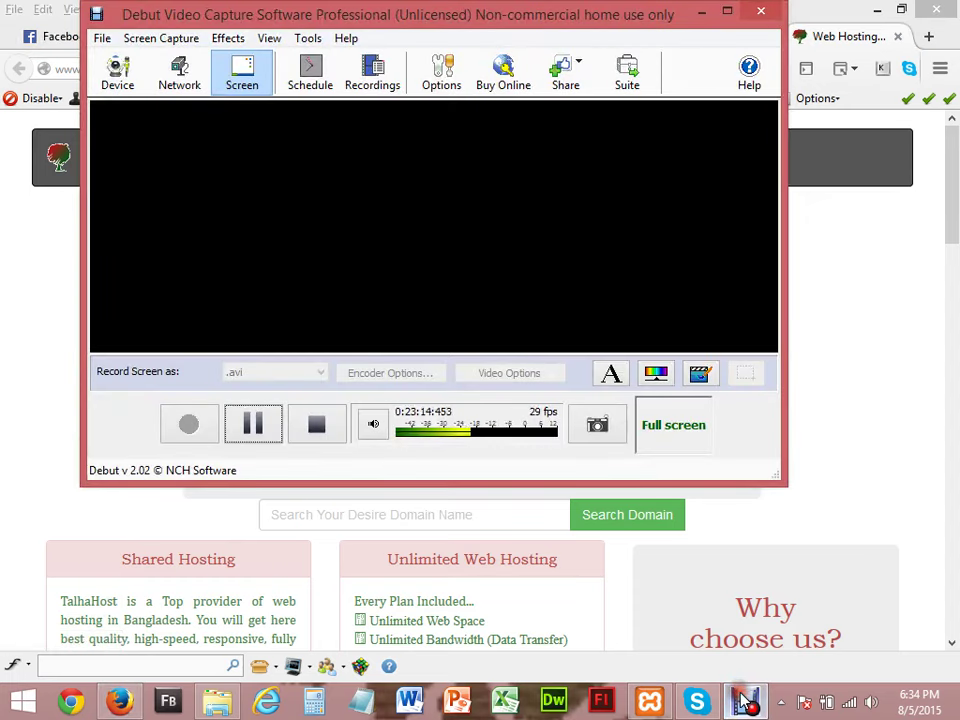
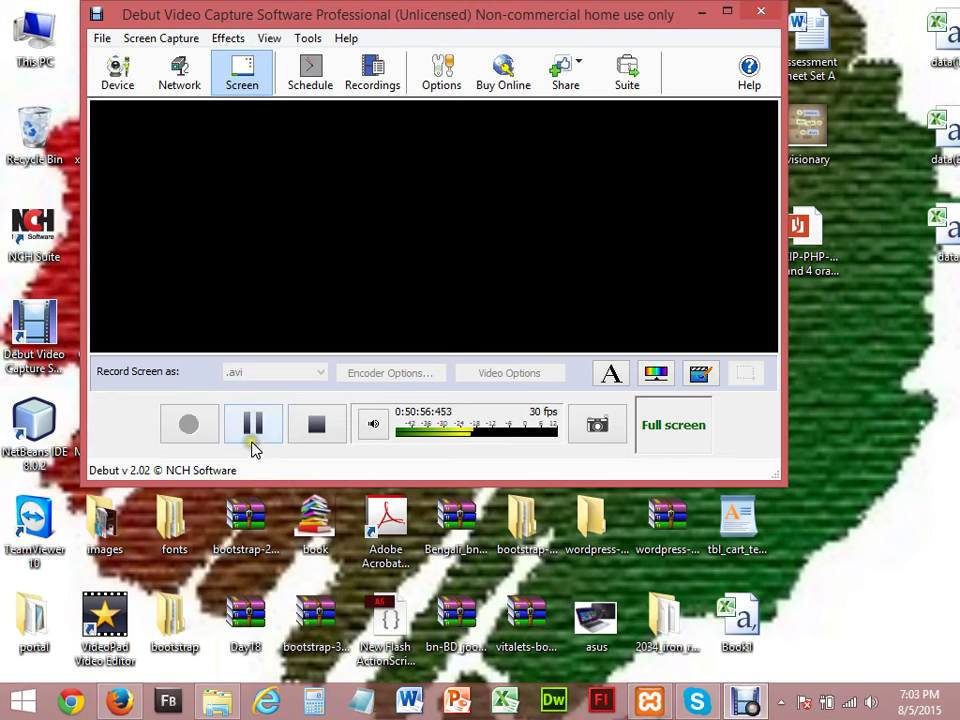
Minimize Debut Video Capture and launch NetBeans IDE 8.0.2 from its desktop icon.
left_click(700, 12)
double_click(55, 418)
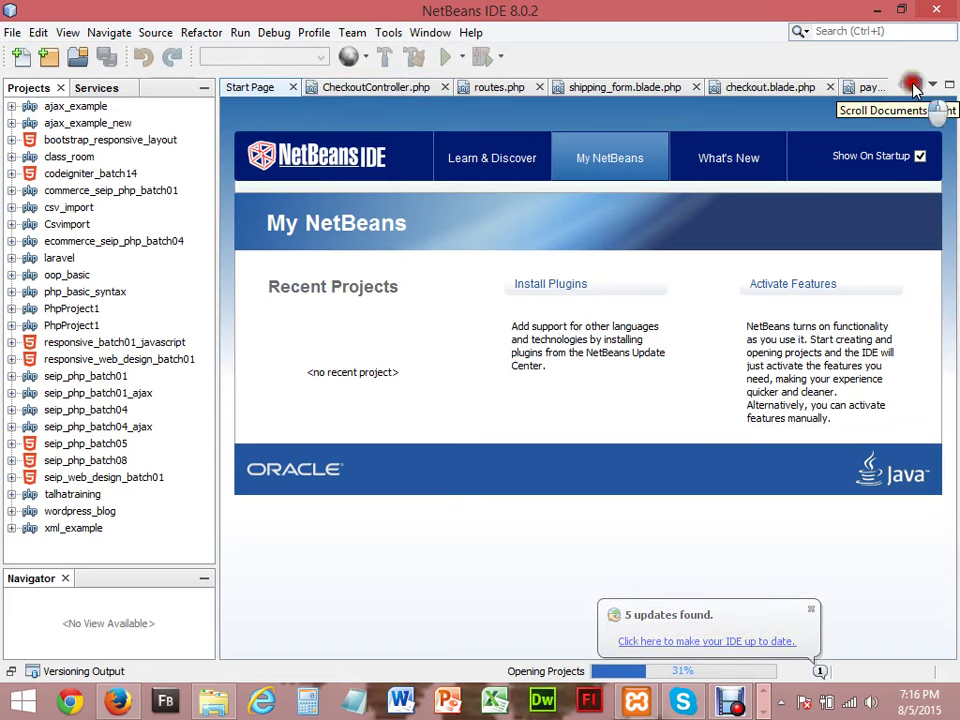
Bring up paypal_api.blade.php in the editor, select all its code, and switch to Firefox.
left_click(913, 87)
left_click(913, 87)
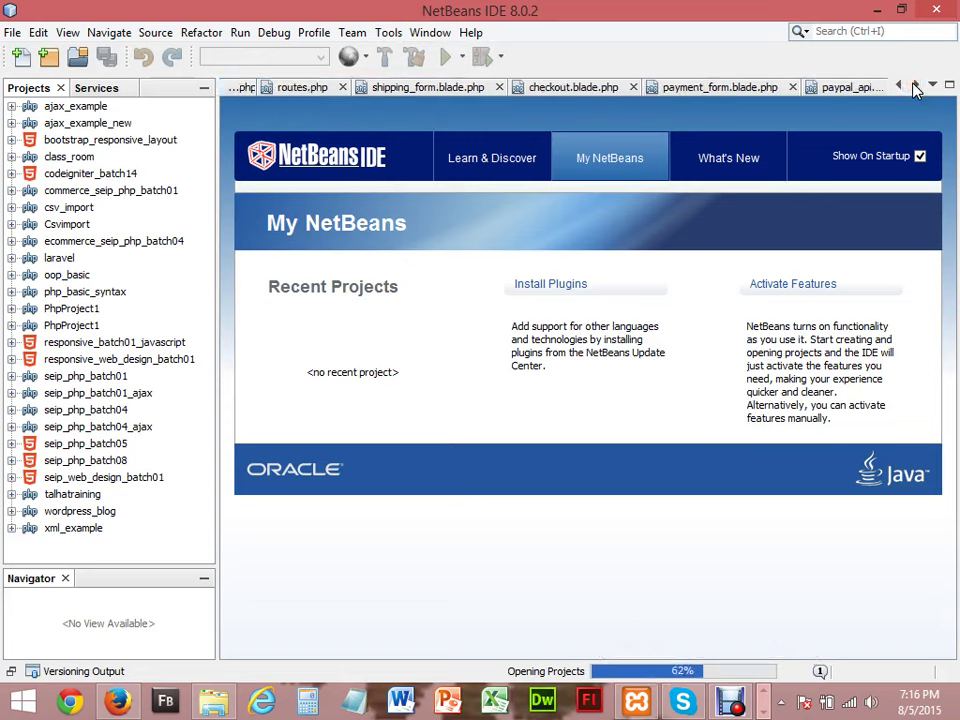
left_click(913, 87)
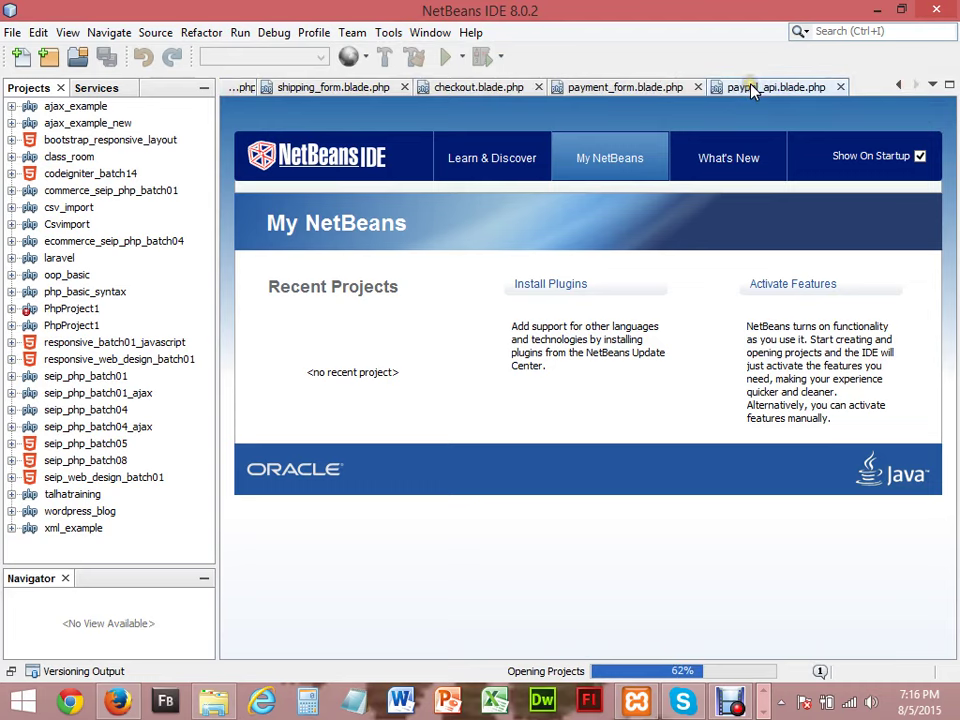
left_click(752, 88)
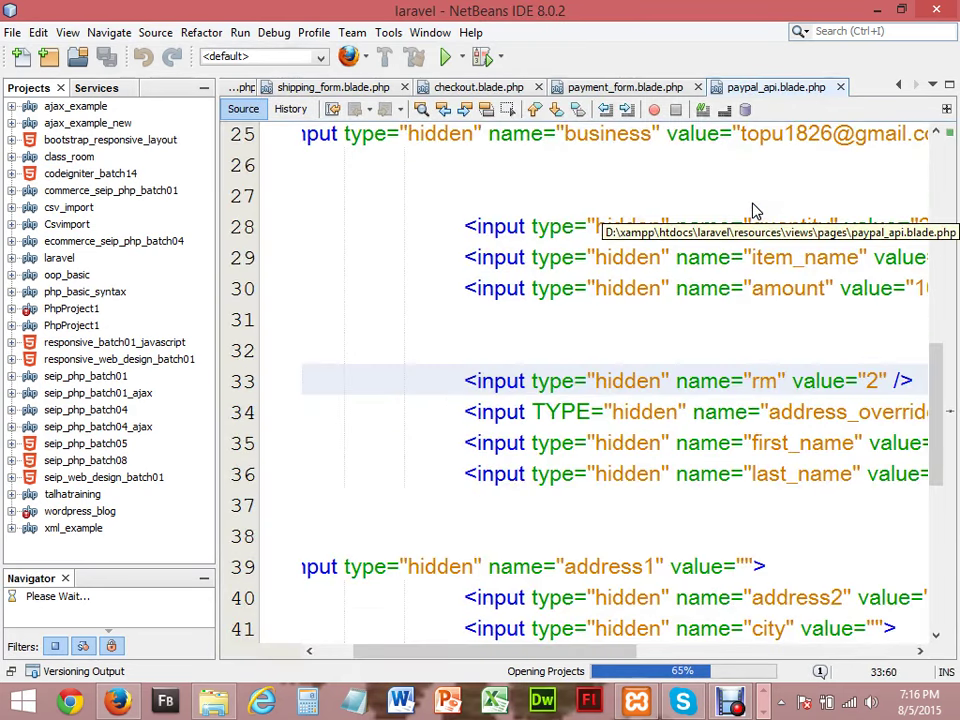
key("ctrl+a")
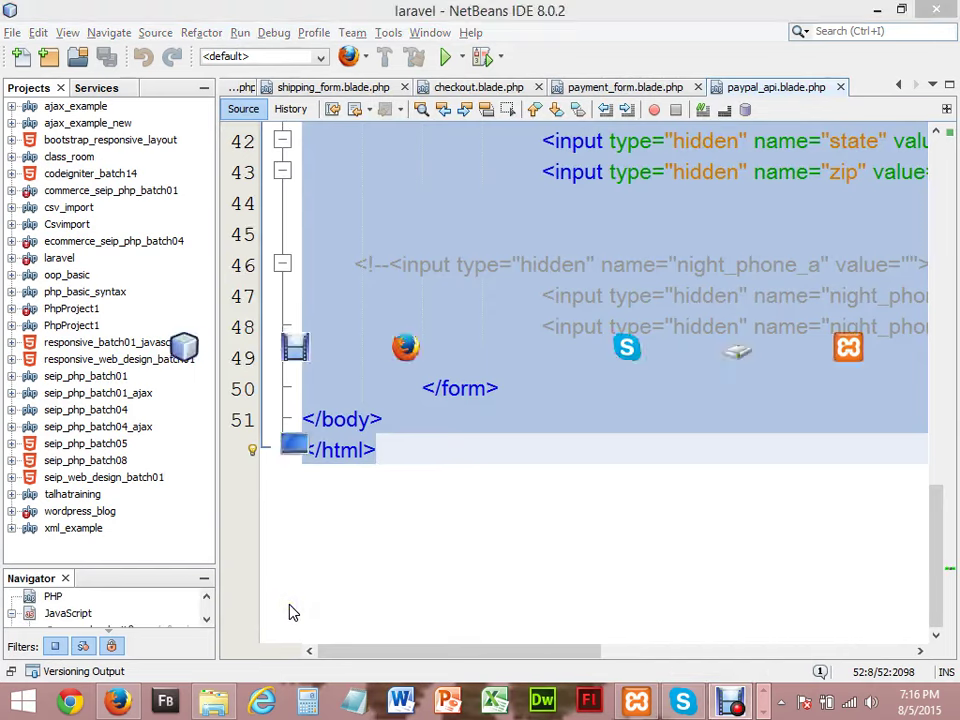
key("alt+Tab")
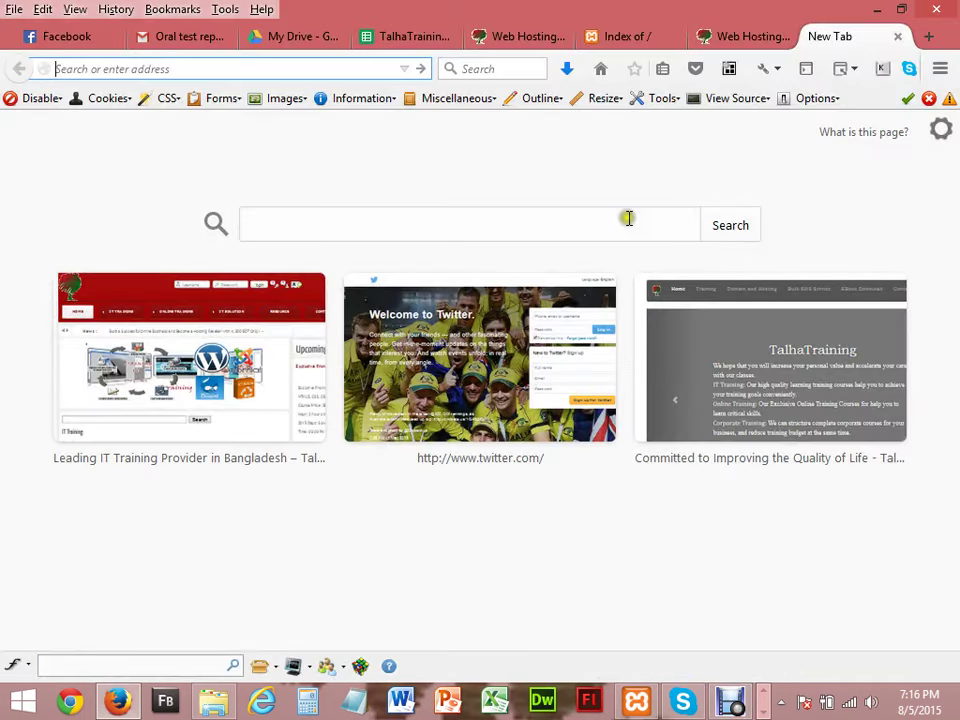
Open localhost/ecommerce_seip_php_batch04 from the directory listing and scroll to Featured Products.
left_click(645, 42)
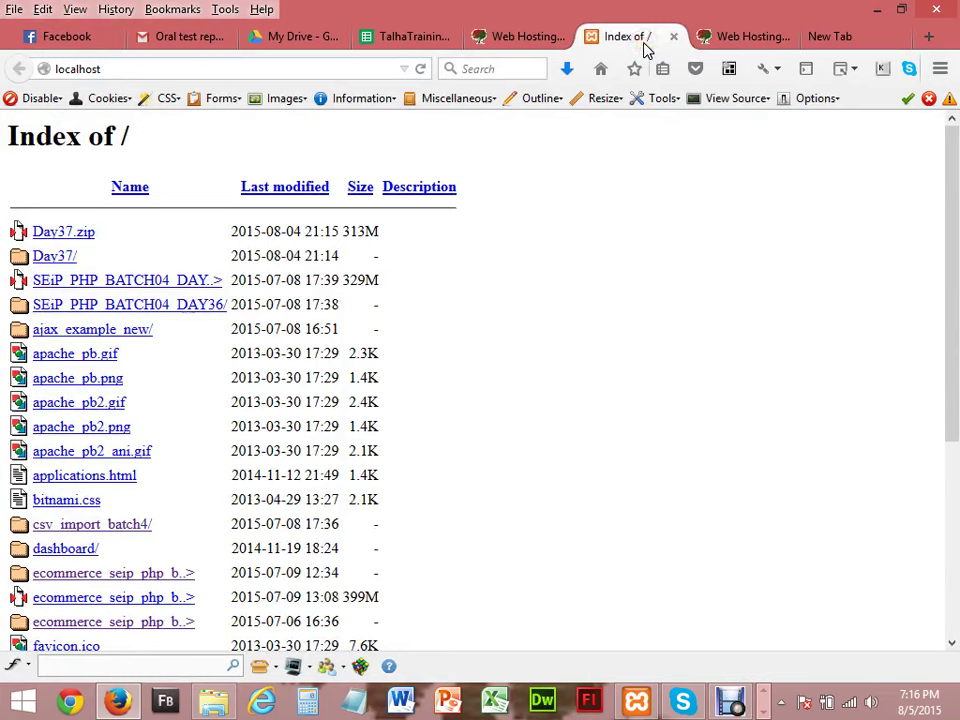
left_click(167, 625)
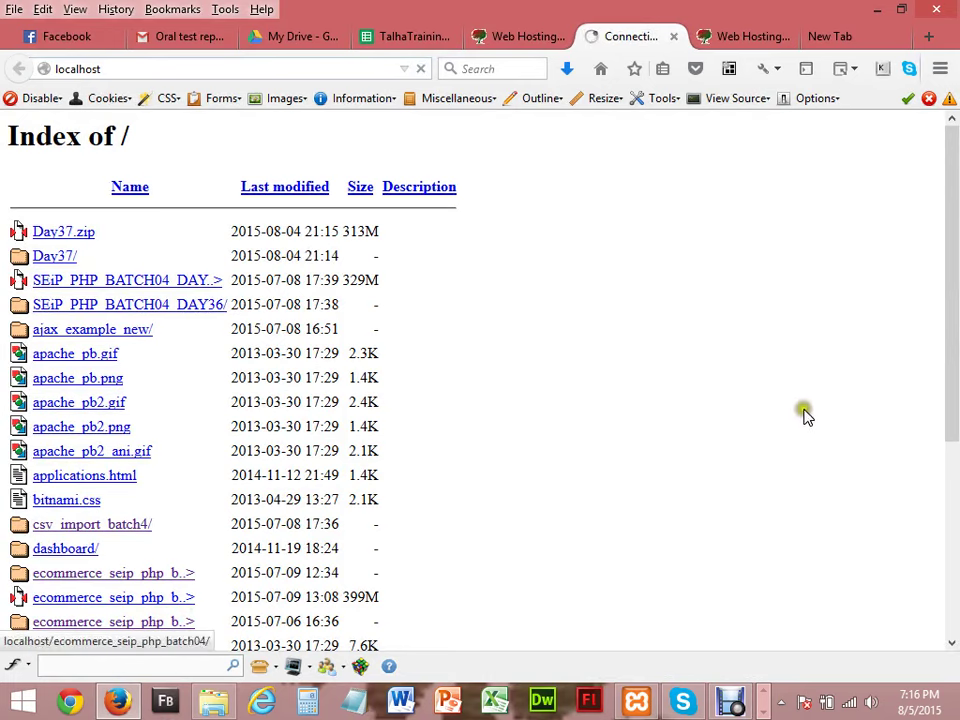
left_click_drag(946, 362, 941, 643)
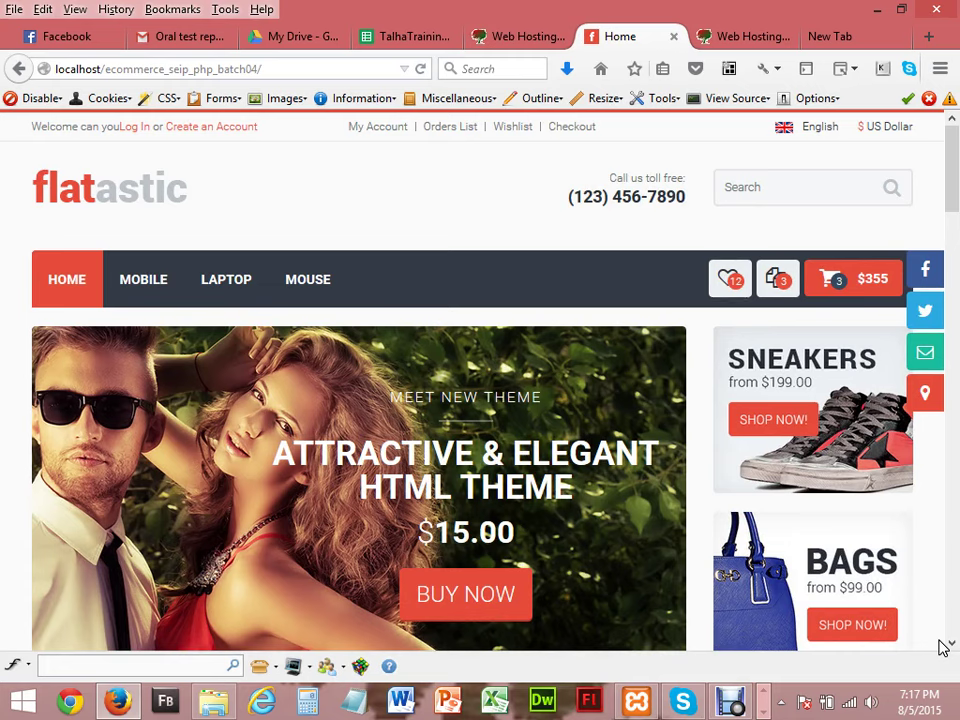
scroll(940, 647, "down", 1)
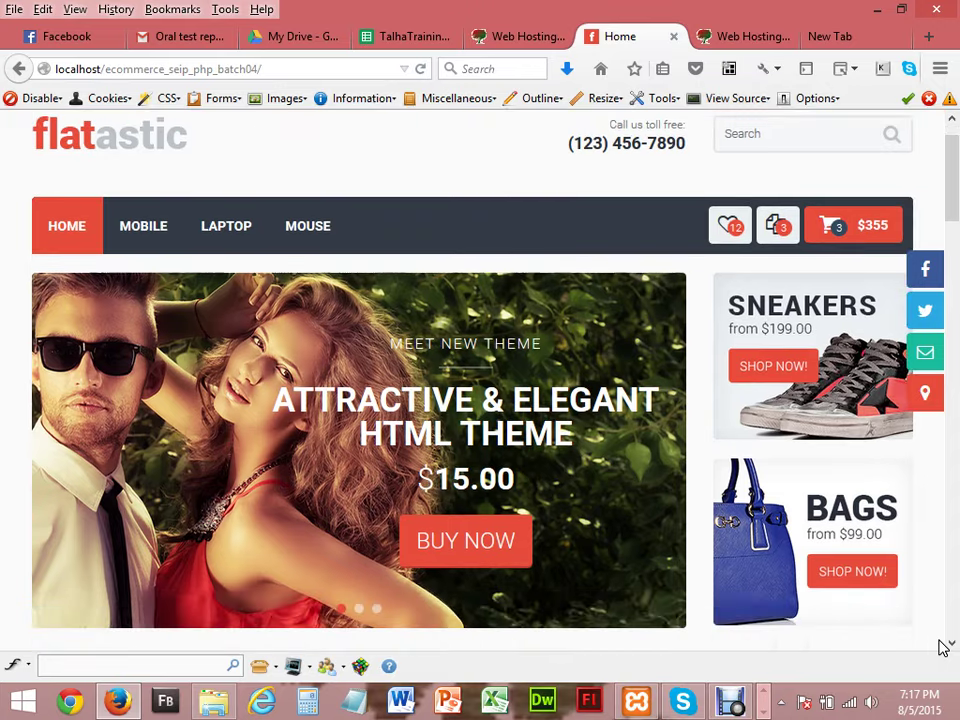
scroll(940, 647, "down", 4)
scroll(940, 647, "down", 3)
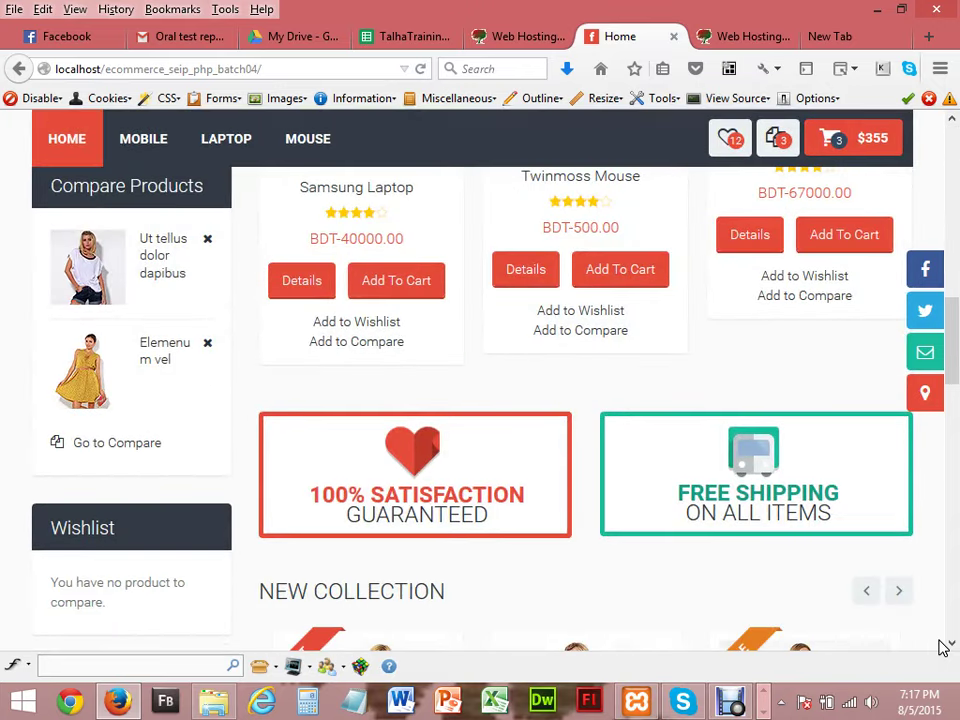
scroll(940, 647, "up", 3)
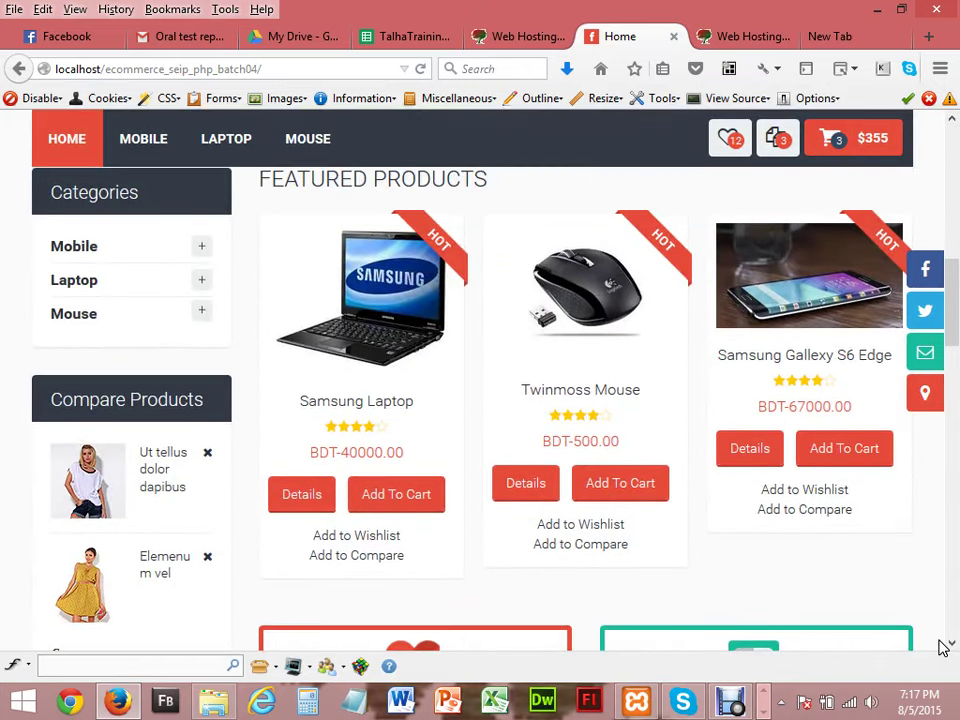
Add the Twinmoss Mouse to the cart and scroll down to the cart totals.
left_click(618, 485)
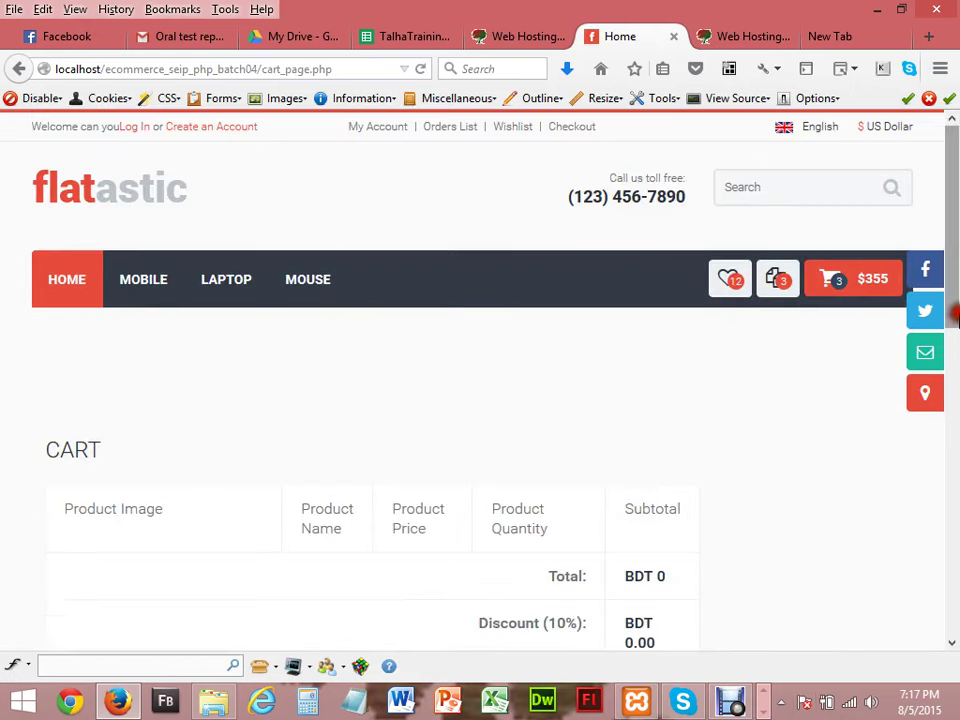
scroll(953, 306, "down", 1)
scroll(953, 392, "down", 3)
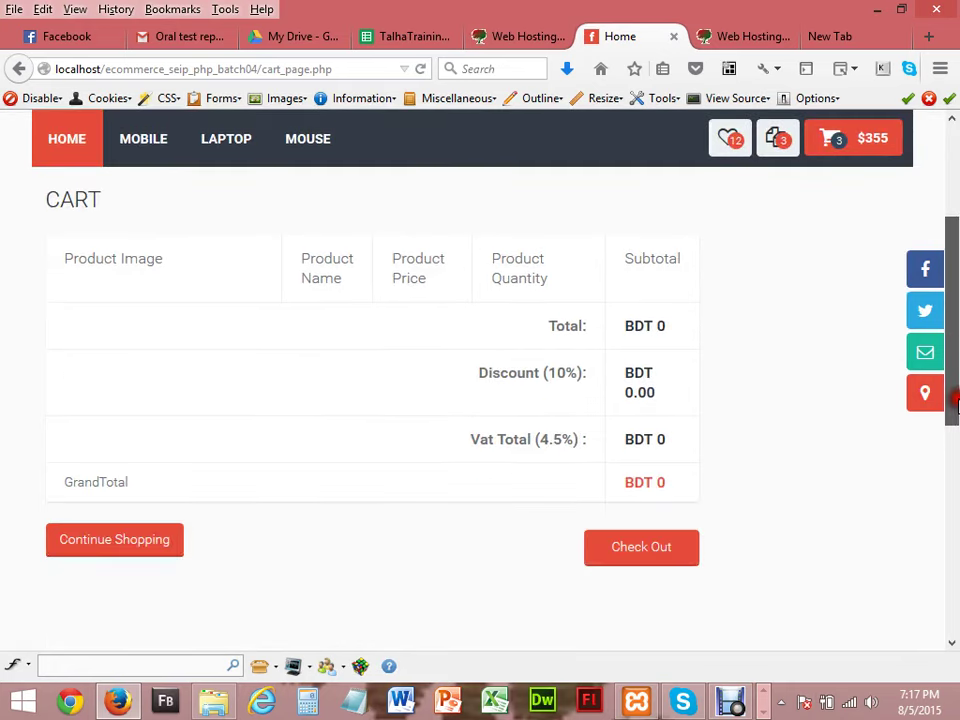
scroll(715, 300, "down", 1)
Go to checkout from the cart and switch to the Register form.
left_click(658, 516)
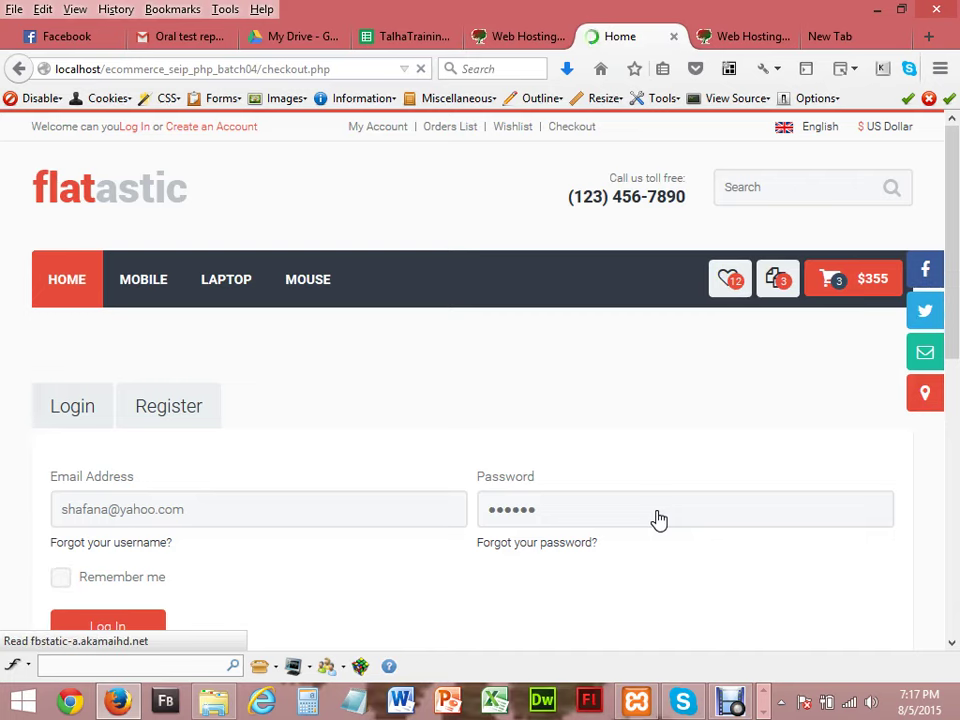
scroll(955, 335, "down", 4)
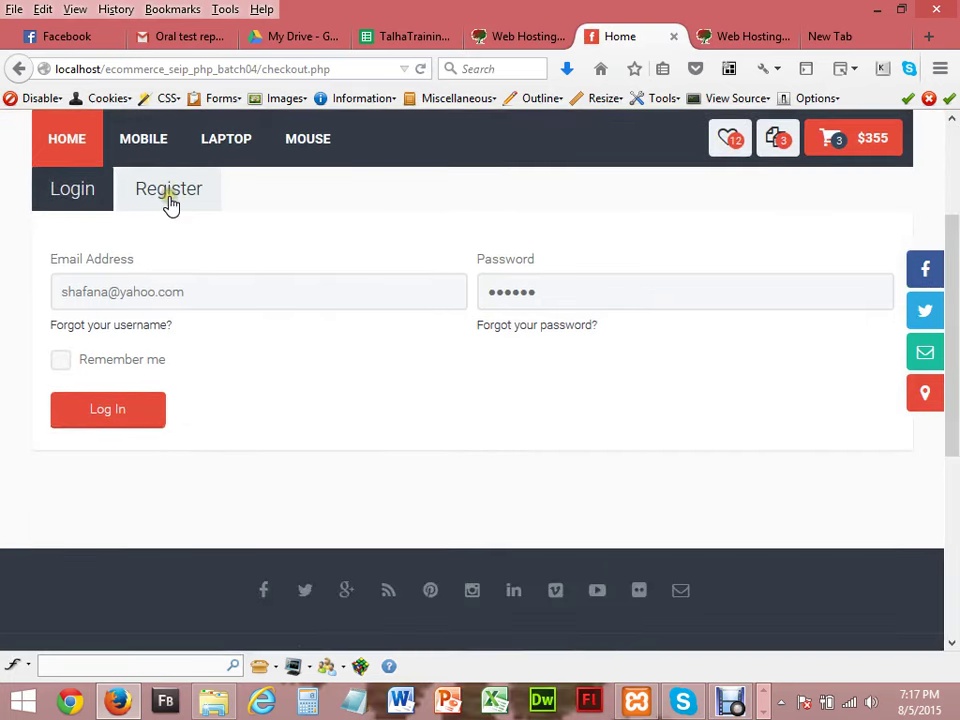
left_click(170, 204)
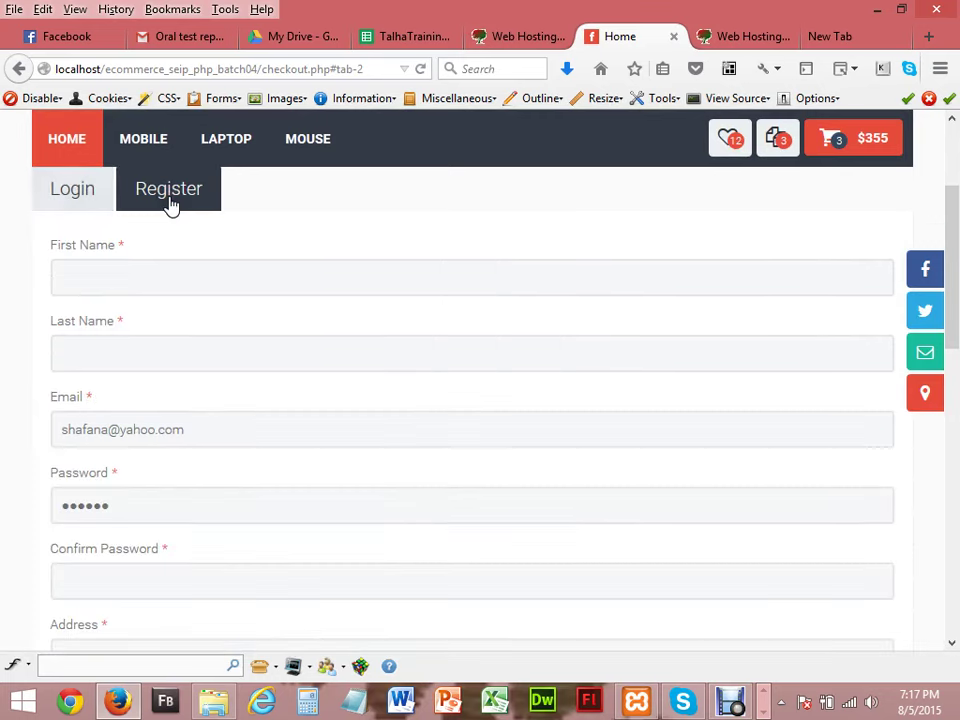
Enter the customer's first and last name in the registration form.
left_click(240, 281)
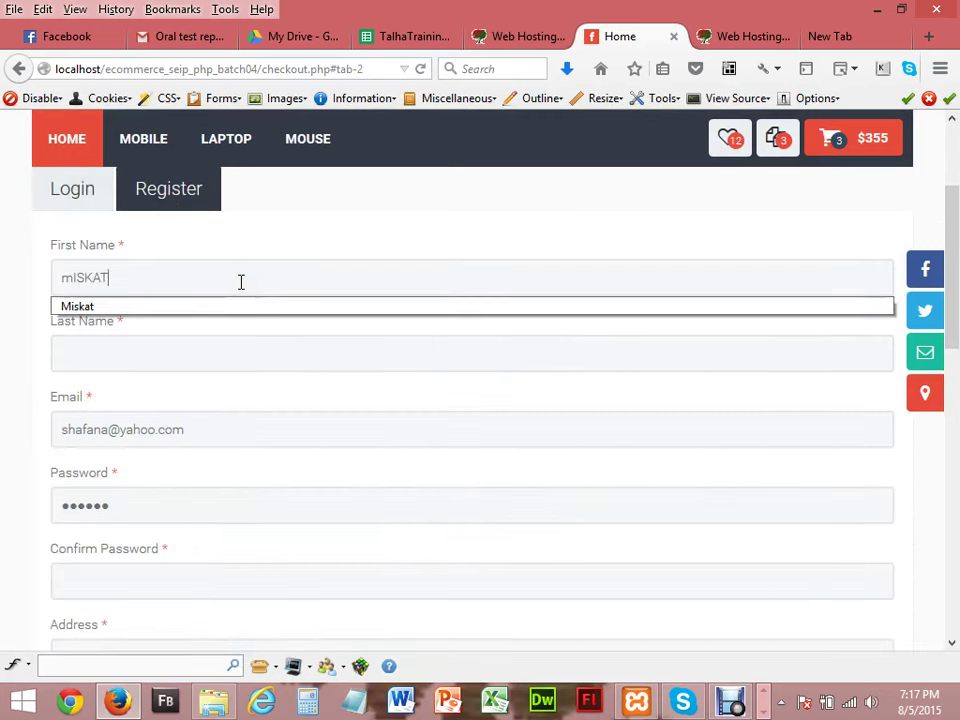
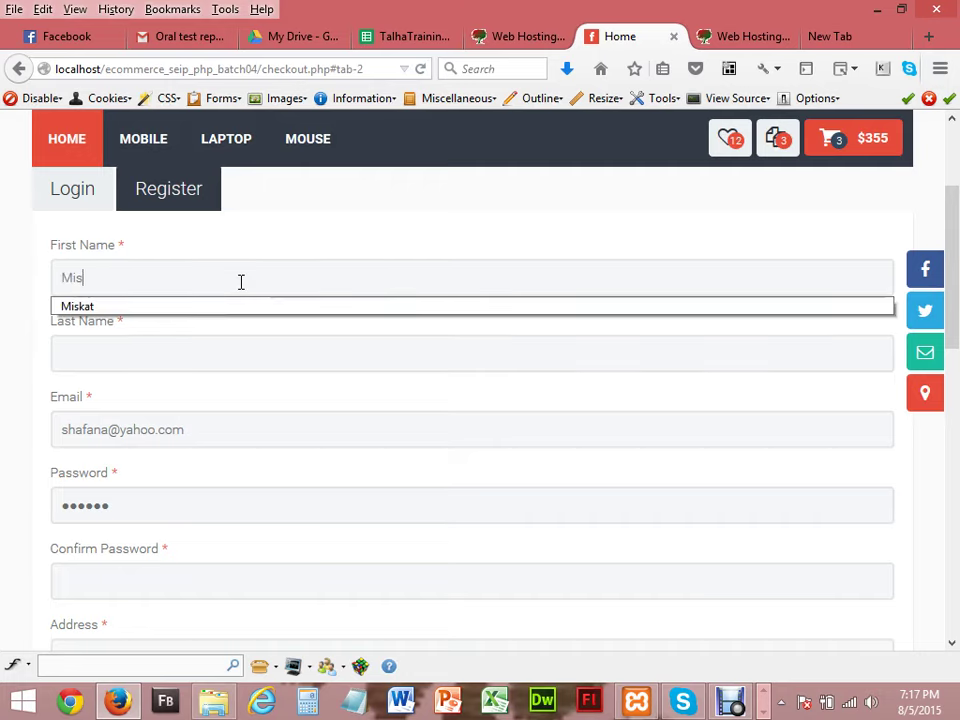
key("Tab")
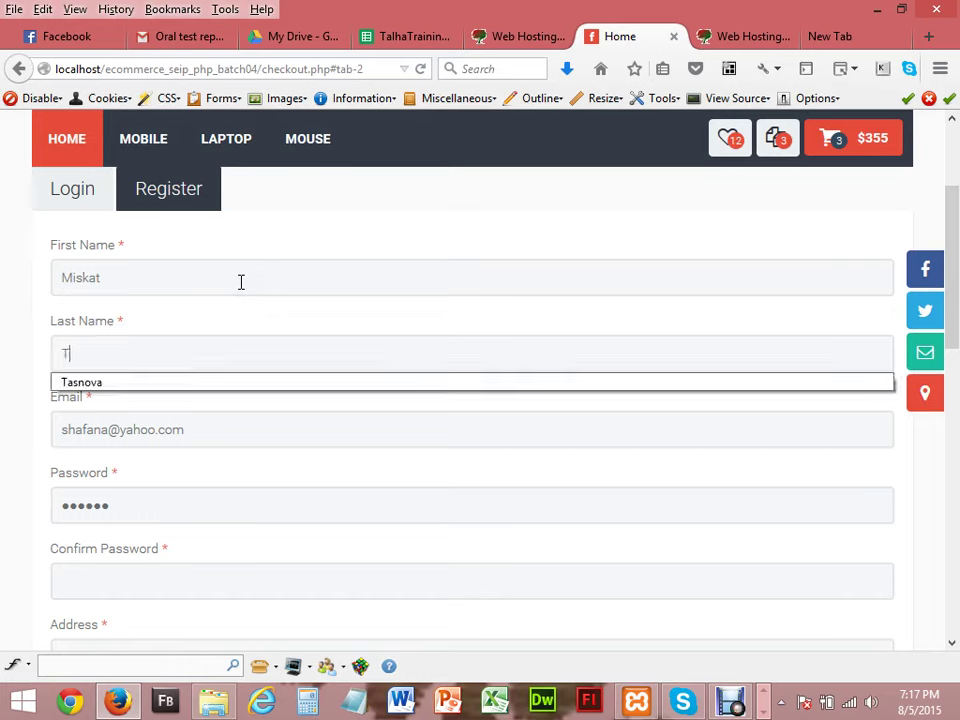
key("Tab")
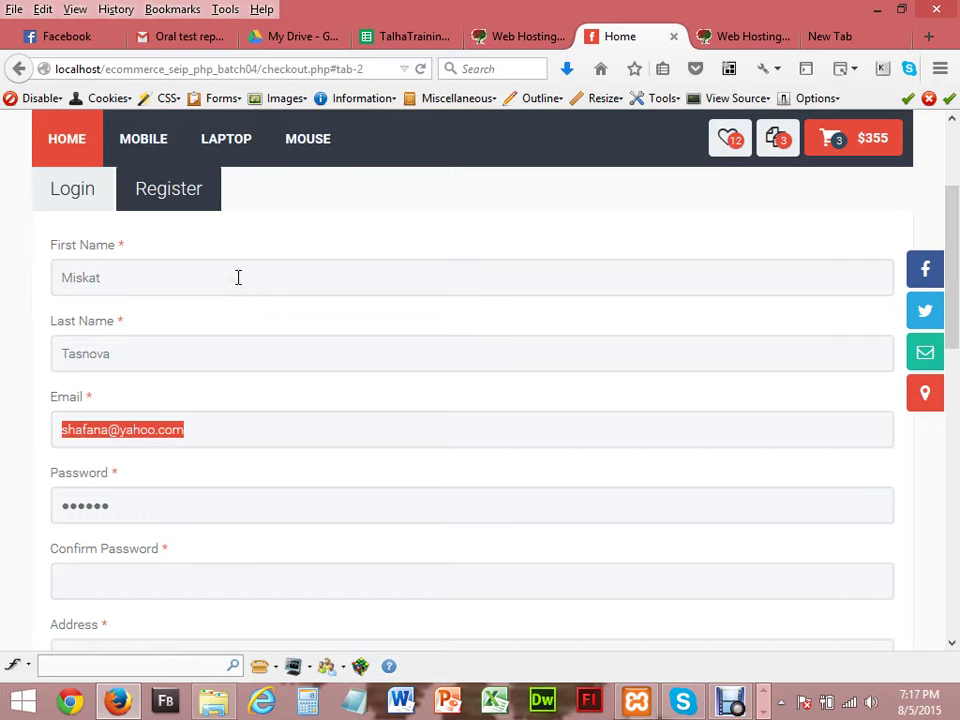
left_click(238, 277)
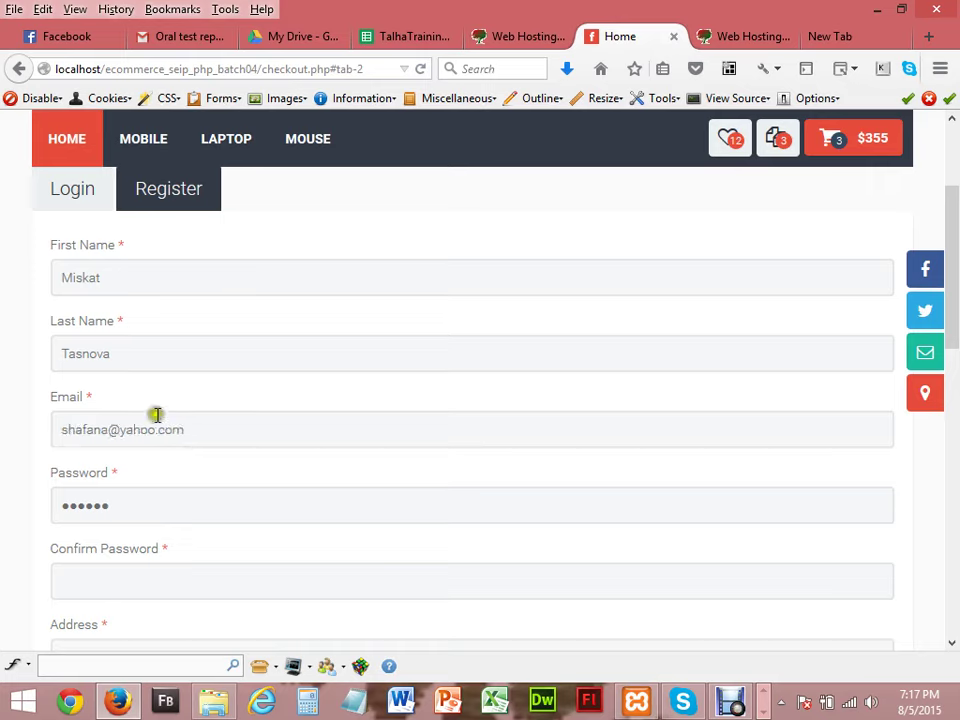
Replace the email address and enter the account password and its confirmation.
left_click(197, 446)
key("BackSpace")
key("BackSpace")
key("BackSpace")
key("BackSpace")
key("BackSpace")
key("BackSpace")
key("BackSpace")
key("BackSpace")
key("BackSpace")
key("BackSpace")
key("BackSpace")
key("BackSpace")
key("BackSpace")
key("BackSpace")
key("BackSpace")
key("BackSpace")
key("BackSpace")
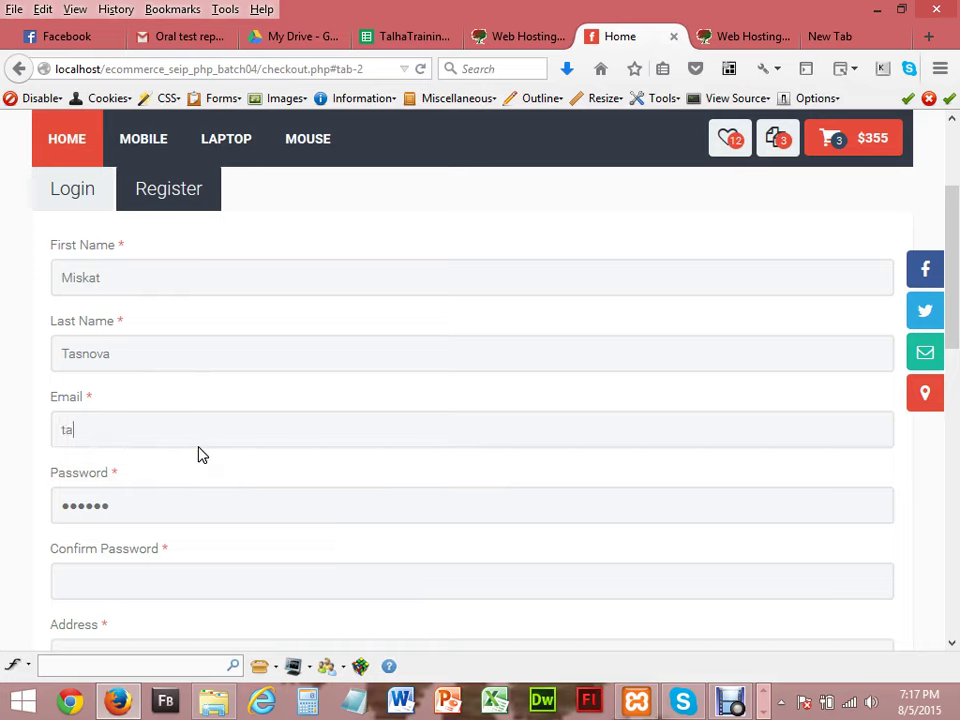
key("Tab")
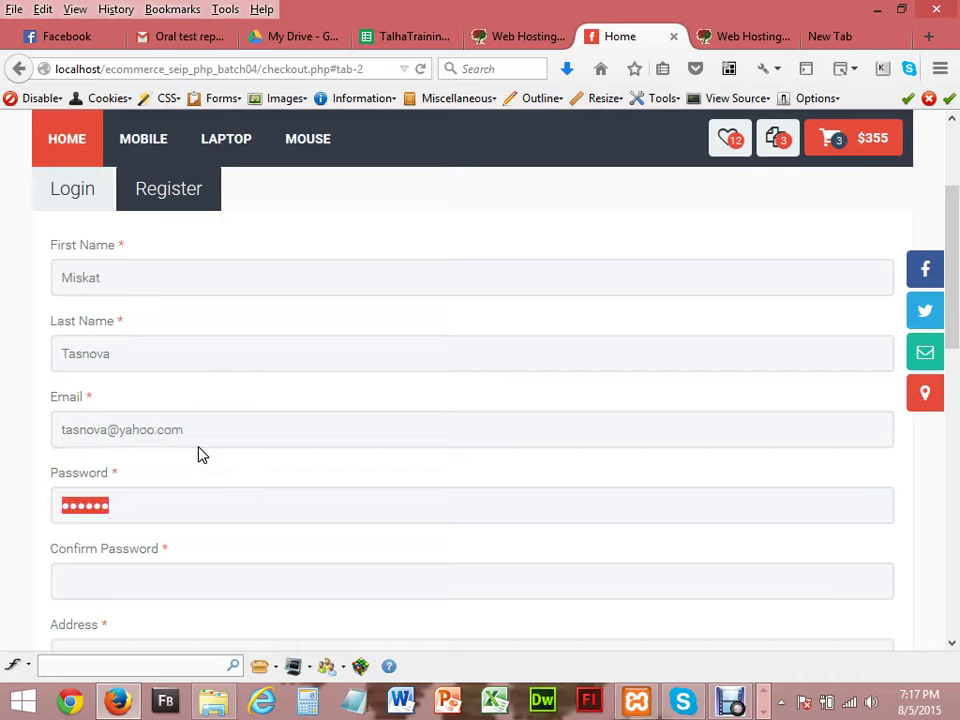
type("123456")
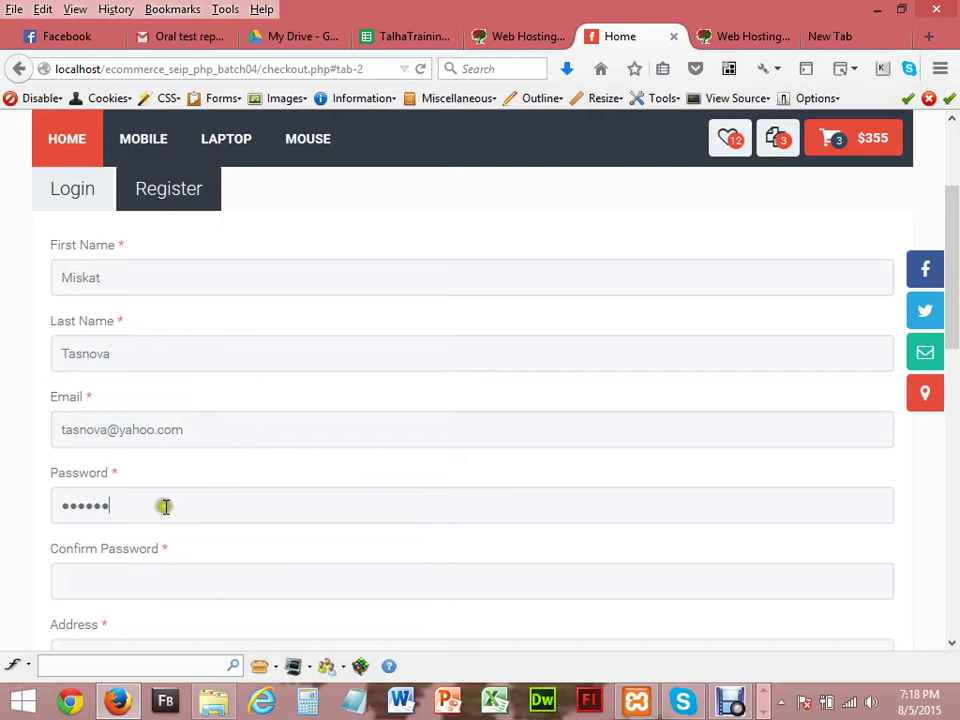
left_click(122, 581)
type("123456")
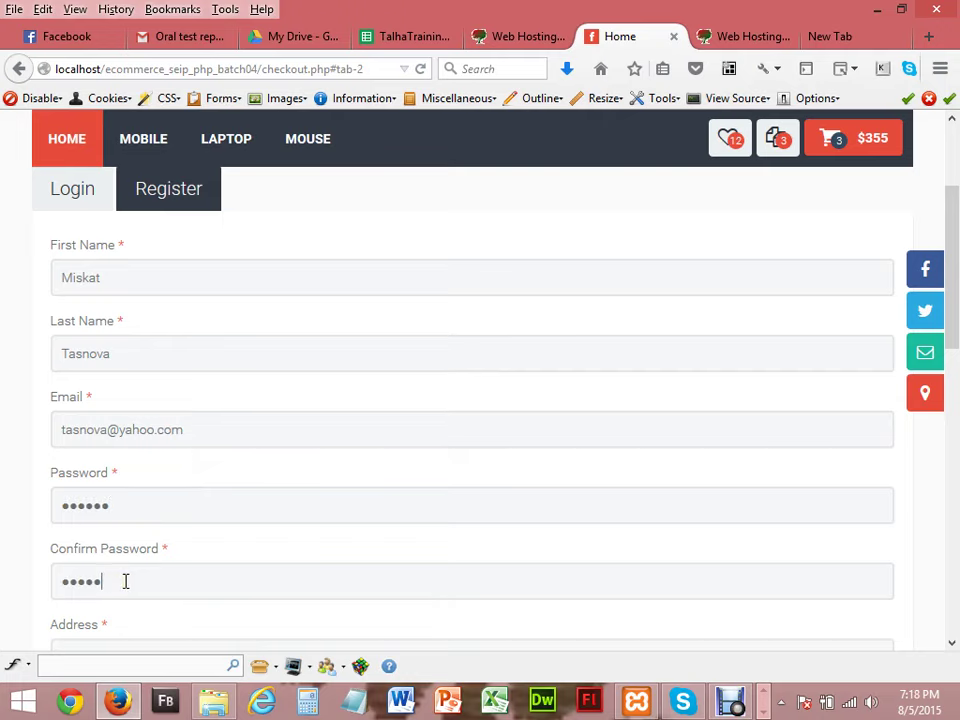
left_click_drag(953, 315, 953, 396)
Fill in the address, city, zip code and select Bangladesh as the country.
left_click(309, 411)
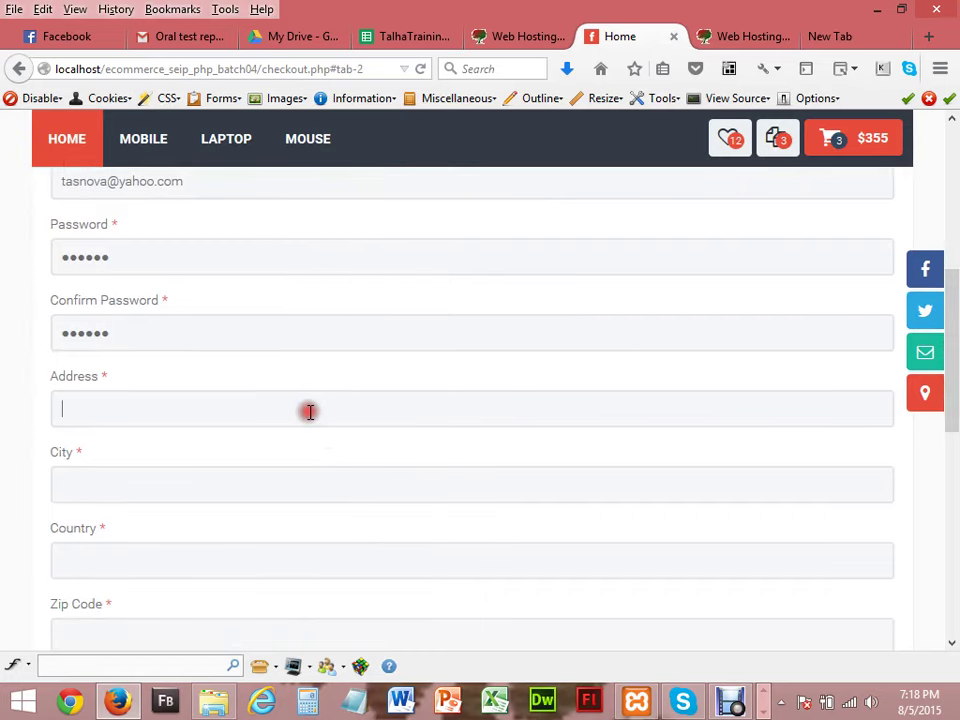
type("Dhaka")
key("Tab")
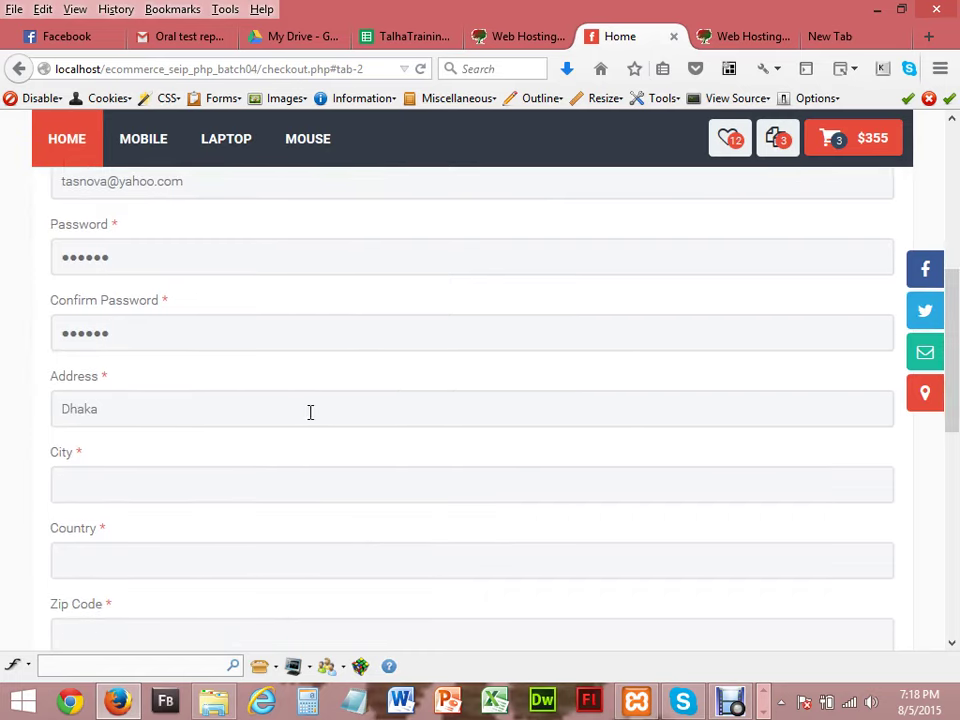
type("Dhaka")
key("Tab")
type("Bang")
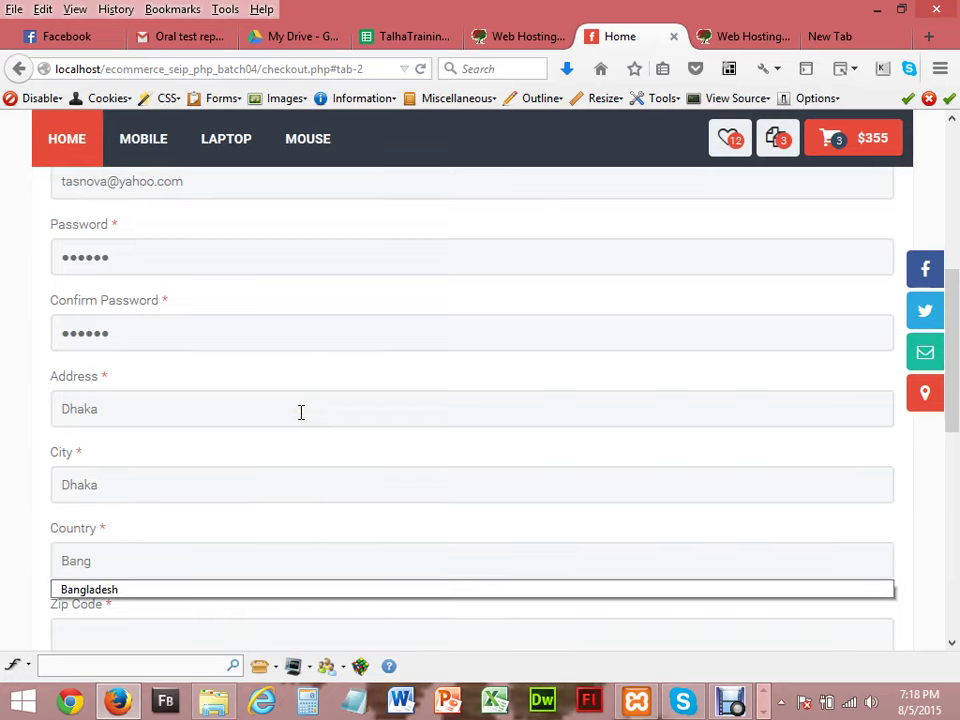
key("Down")
key("Return")
type("1")
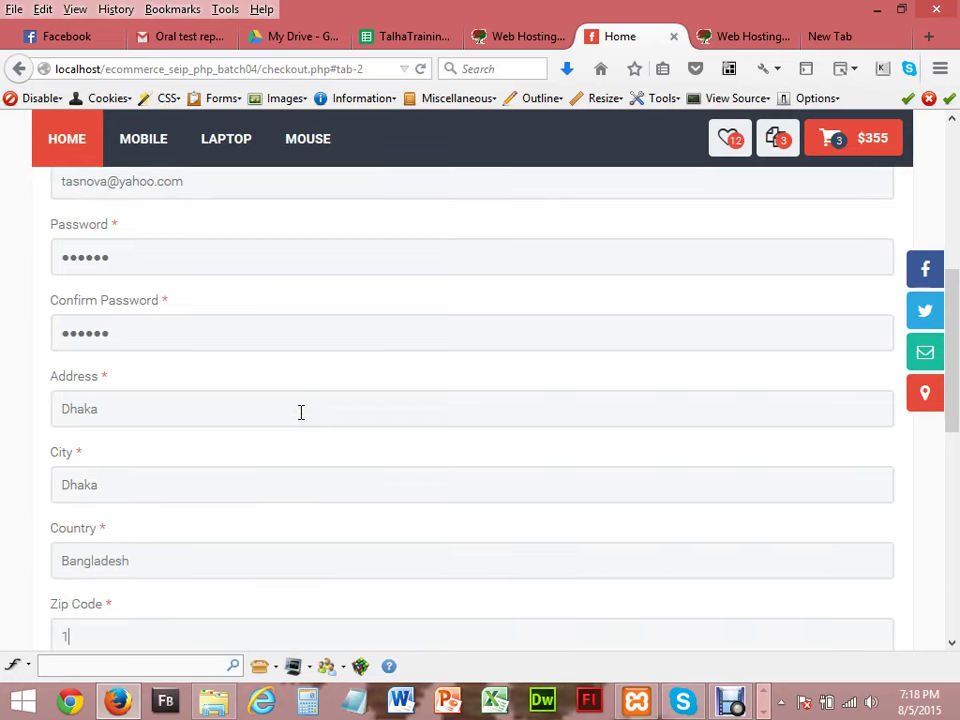
type("209")
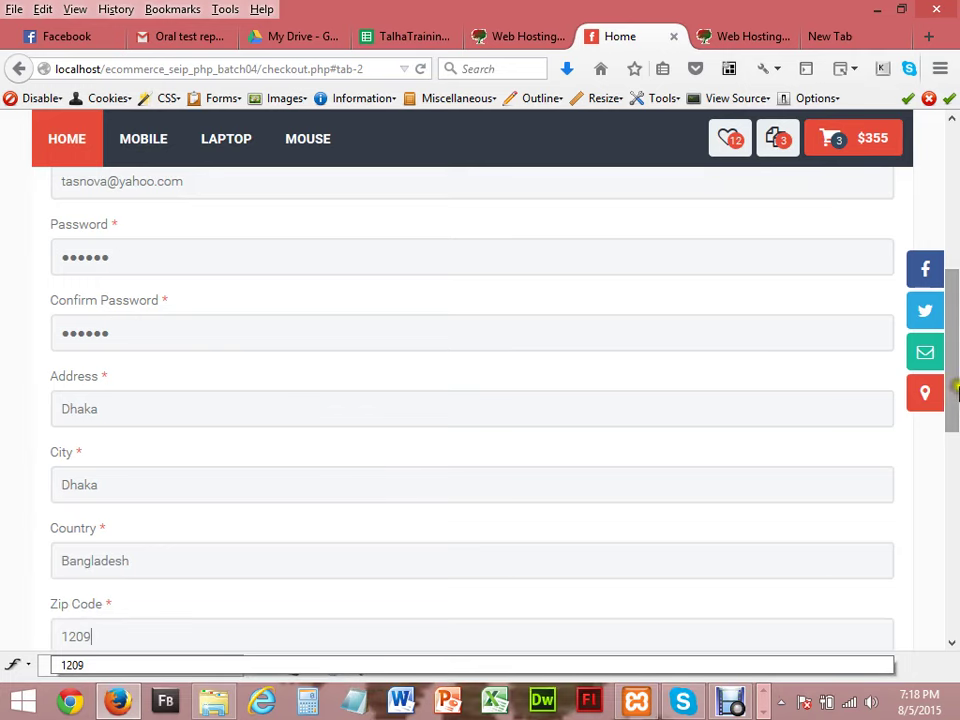
Submit the registration with Checkout Continue and review the reloaded page.
left_click_drag(955, 393, 955, 490)
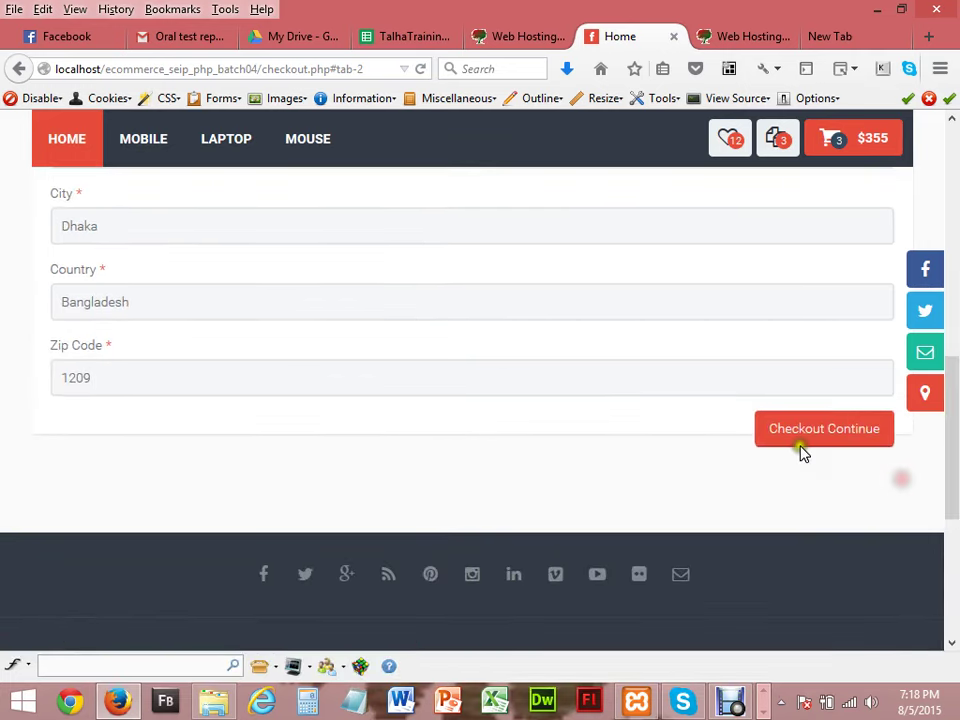
left_click(810, 433)
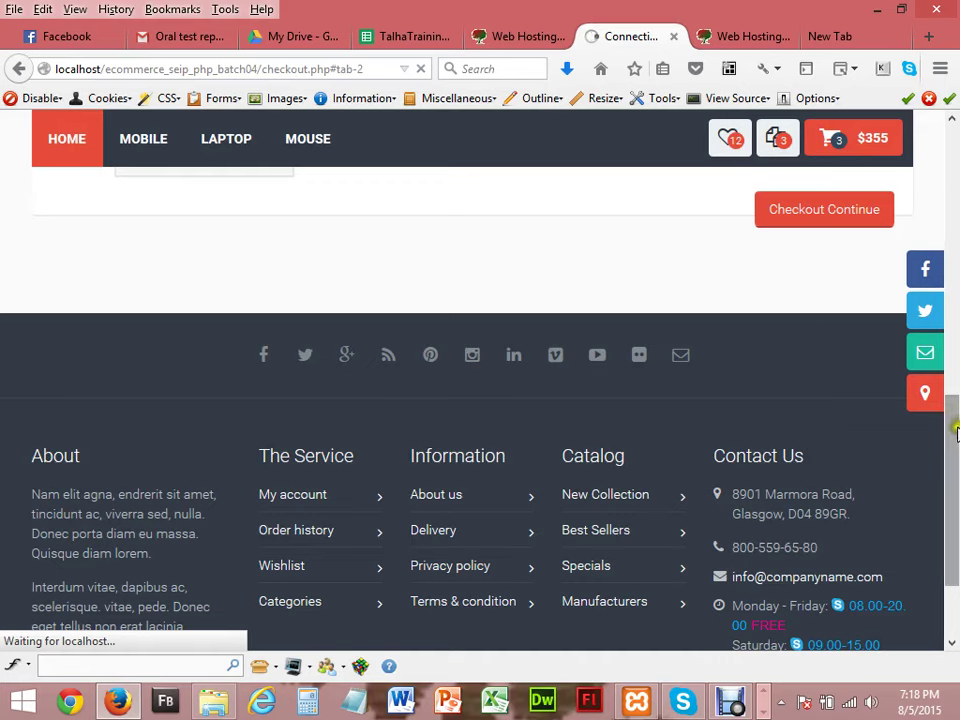
left_click_drag(954, 426, 954, 208)
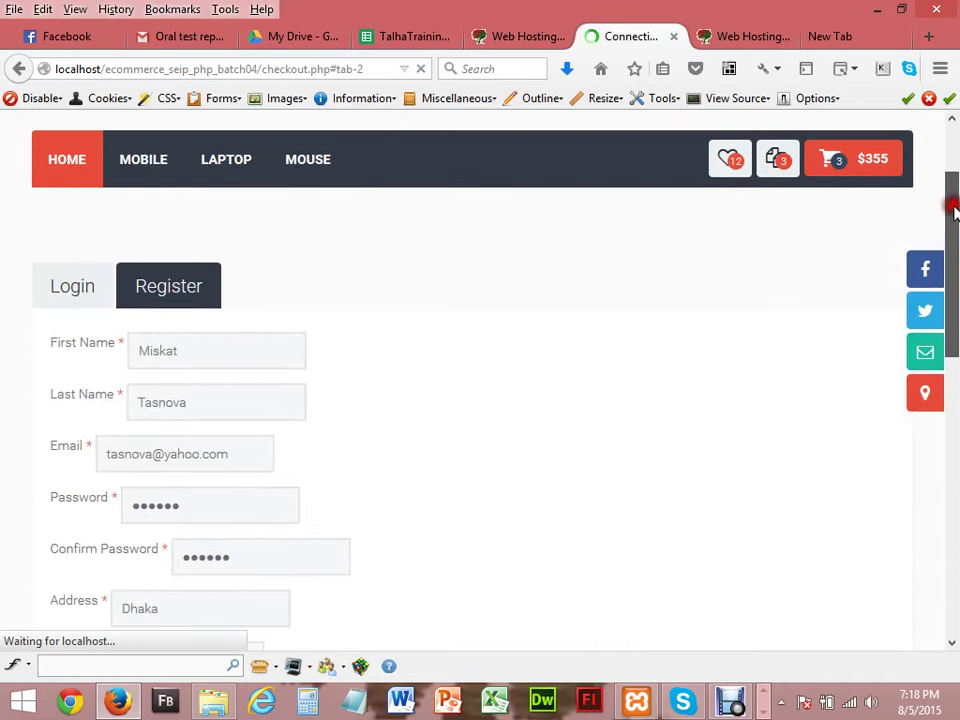
left_click_drag(953, 210, 957, 188)
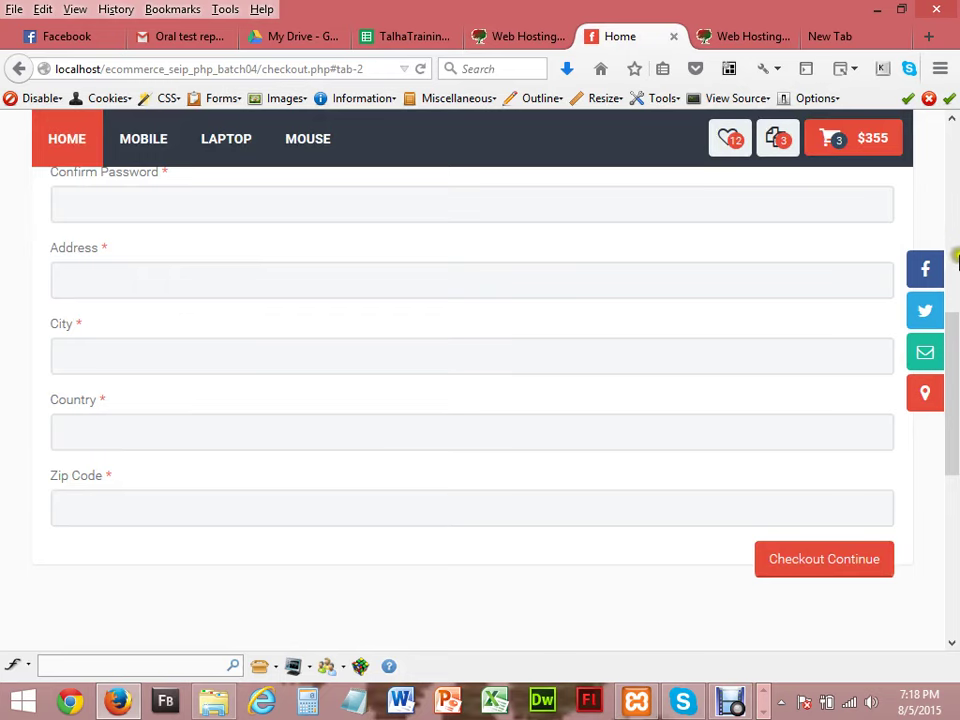
Scroll through the registration form from Confirm Password down to Zip Code and Checkout Continue.
left_click(957, 190)
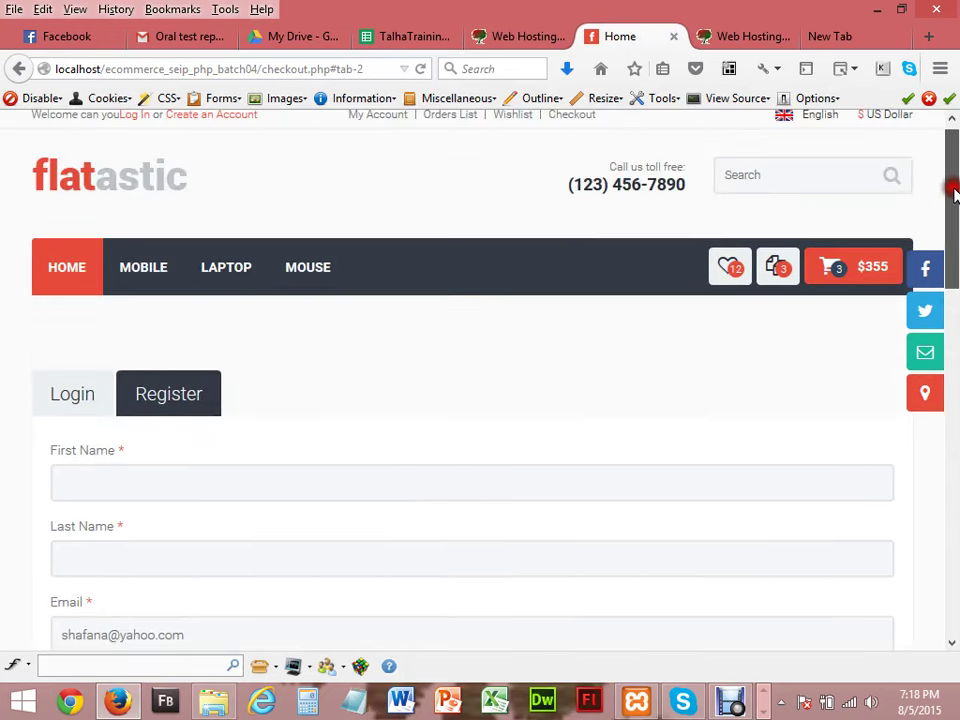
scroll(955, 192, "up", 1)
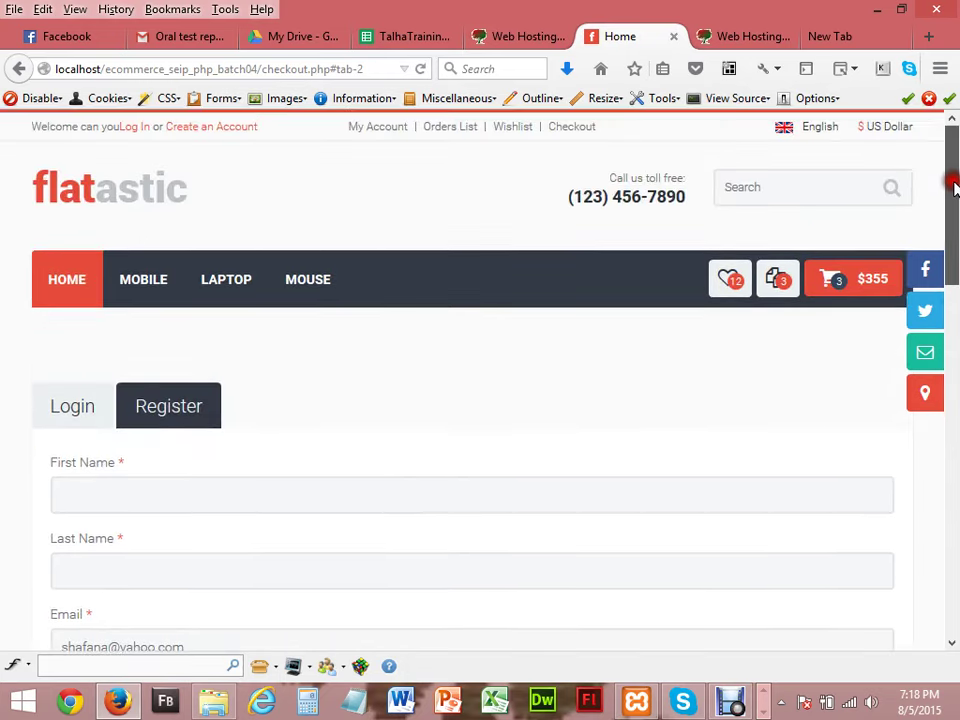
left_click_drag(955, 190, 955, 310)
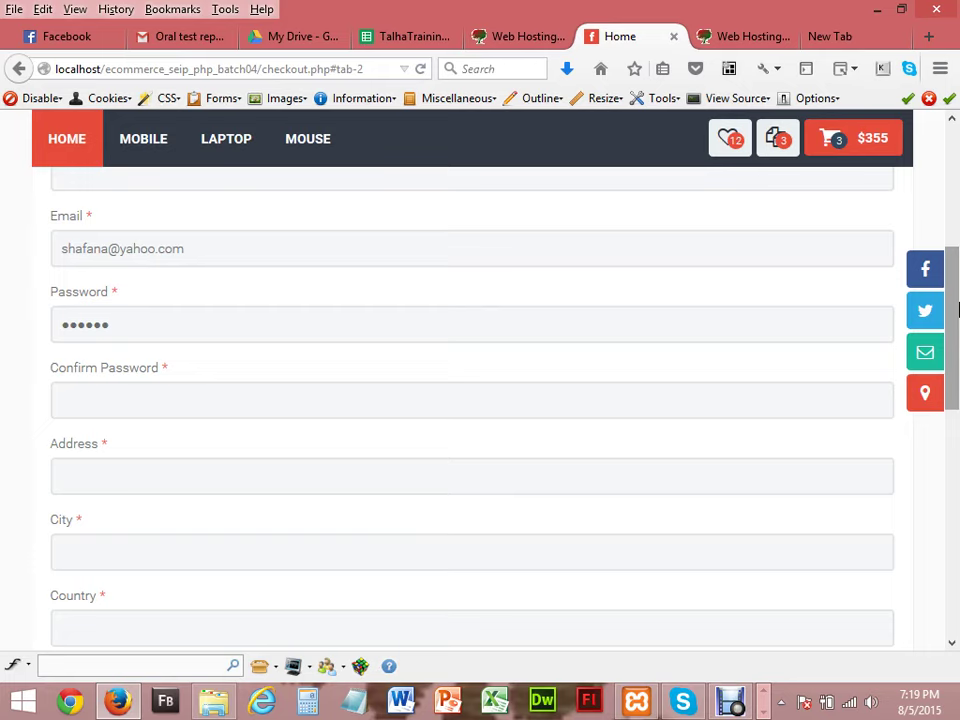
scroll(957, 310, "up", 5)
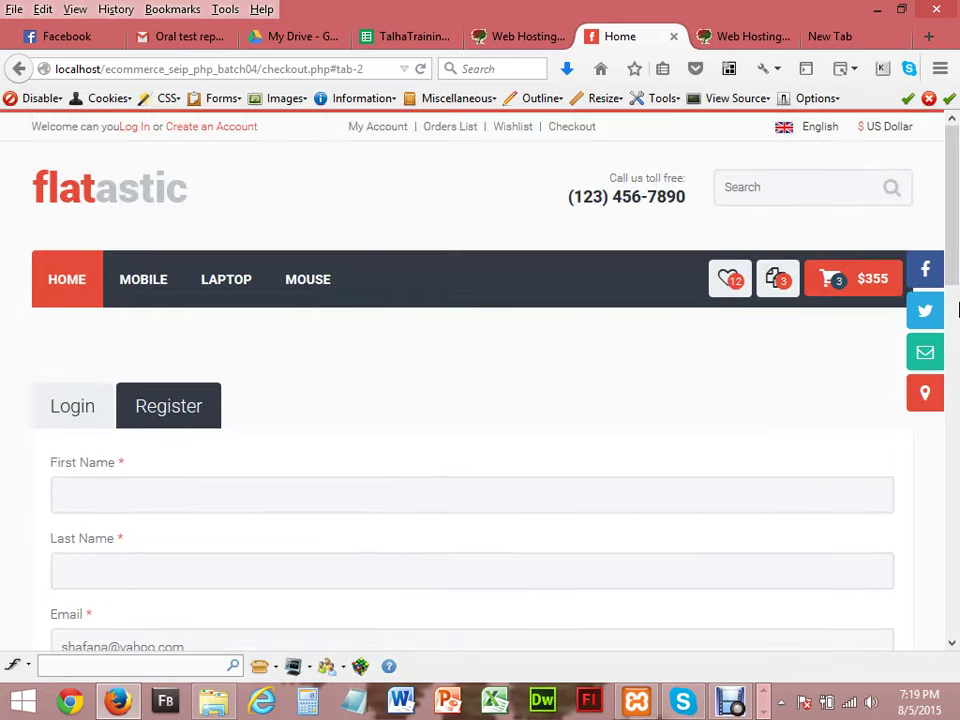
scroll(957, 310, "down", 5)
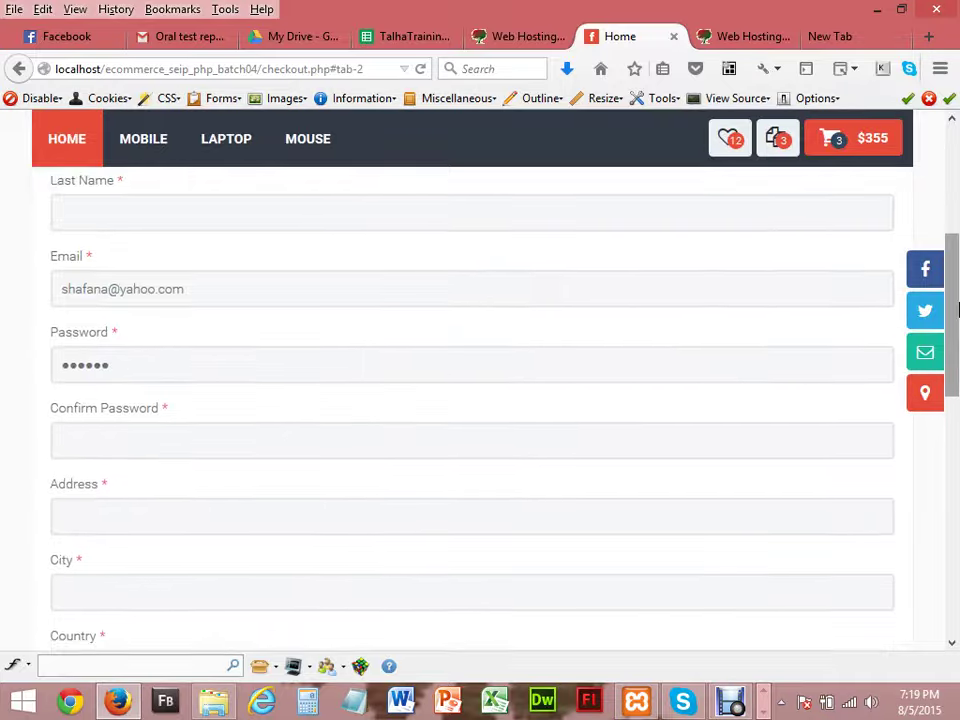
scroll(957, 310, "down", 6)
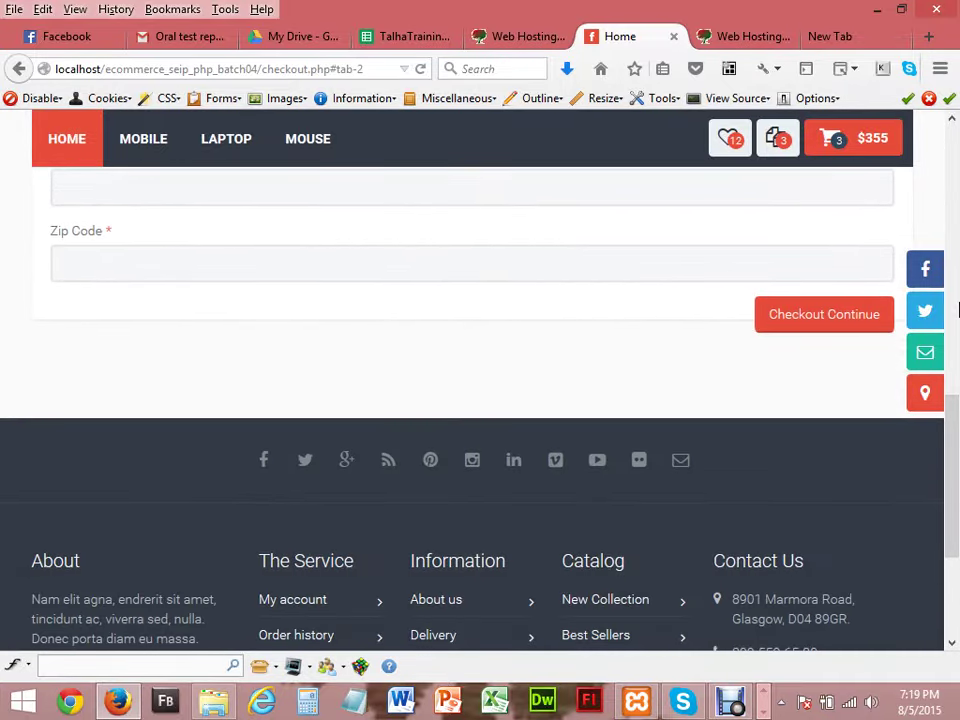
scroll(957, 310, "up", 1)
scroll(957, 310, "up", 5)
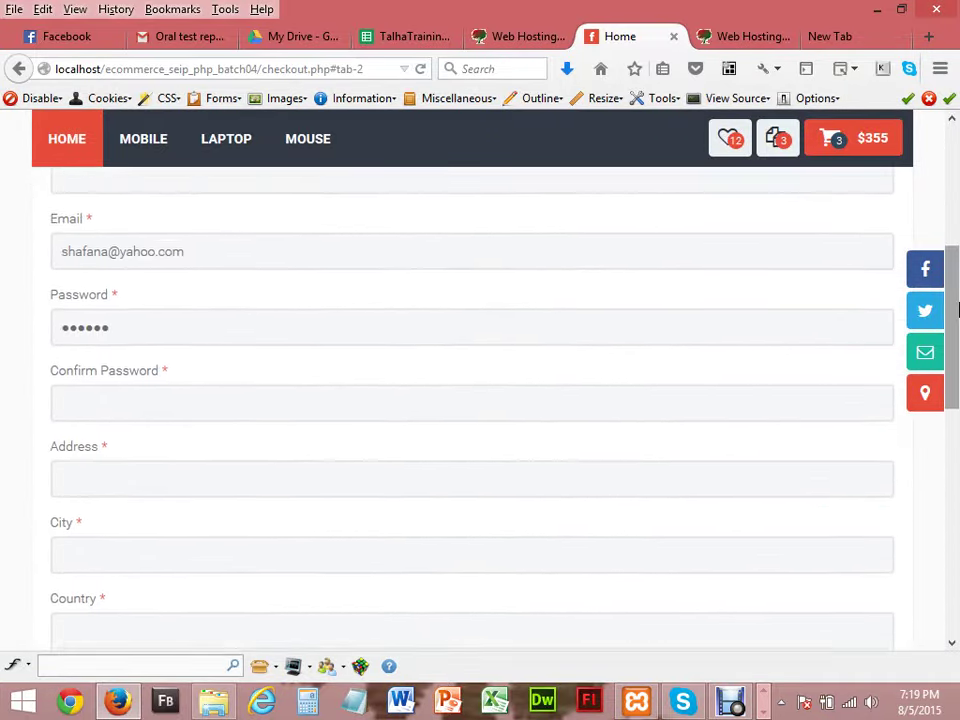
scroll(957, 310, "up", 4)
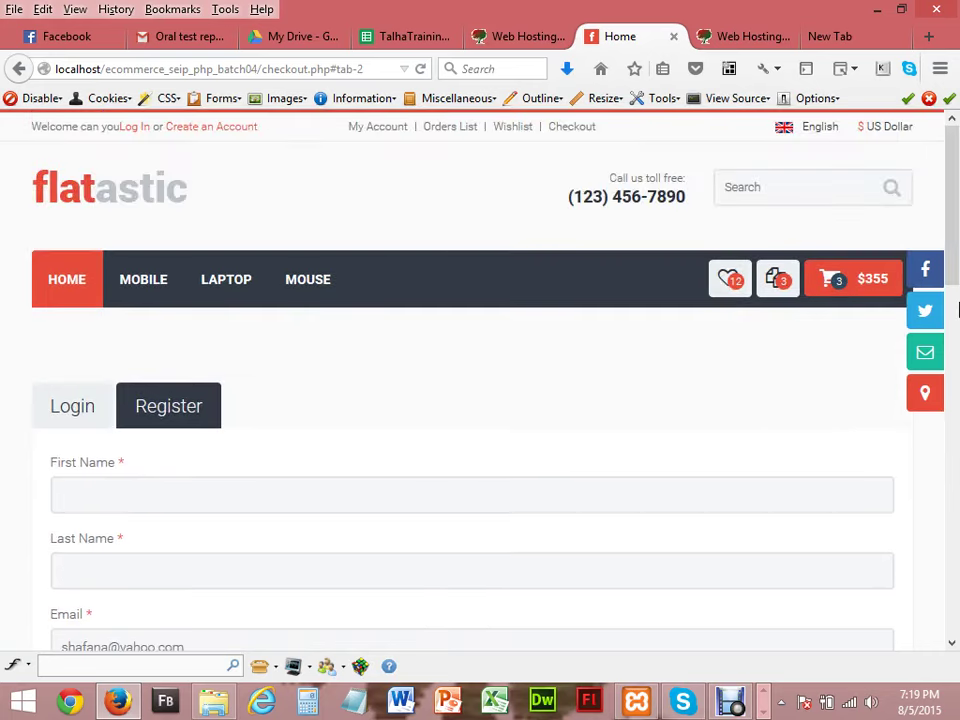
left_click(186, 412)
left_click(949, 336)
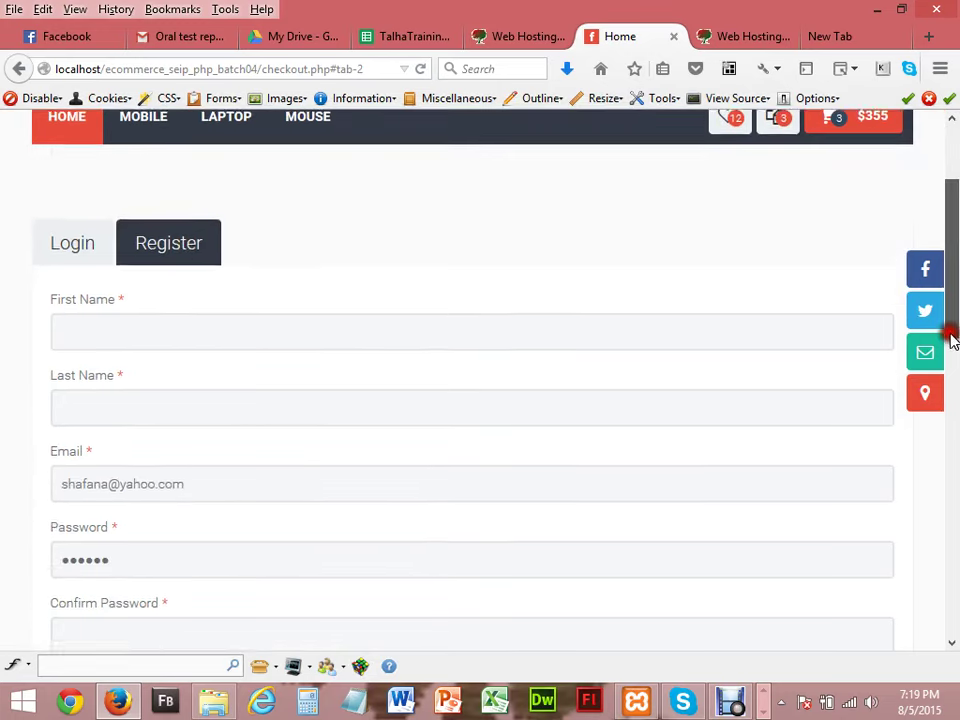
left_click(955, 465)
left_click(951, 527)
left_click(955, 455)
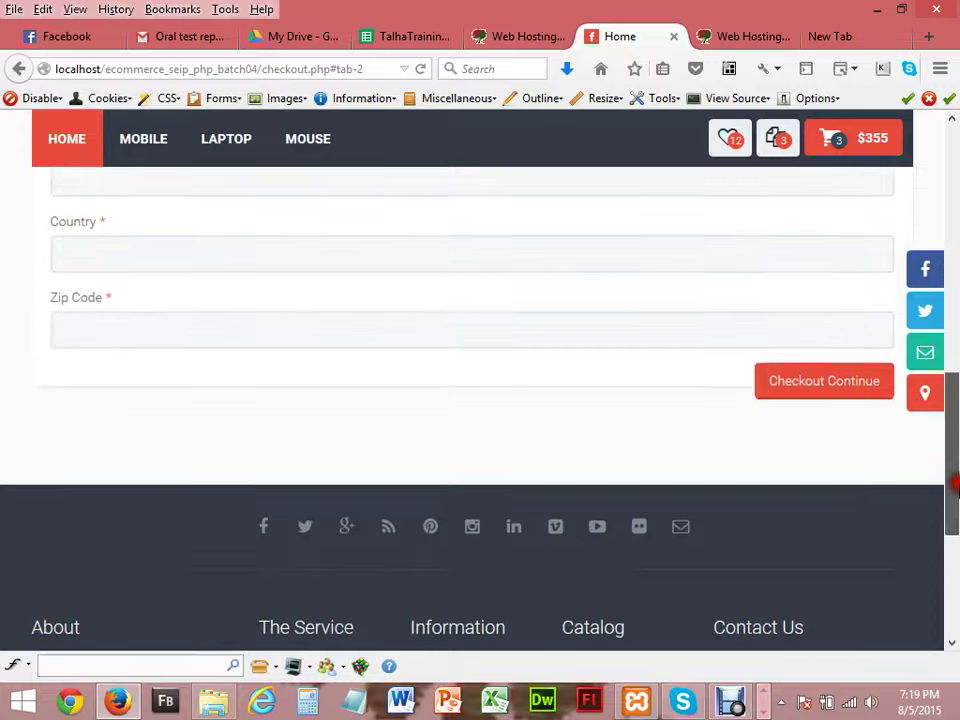
left_click_drag(955, 455, 955, 422)
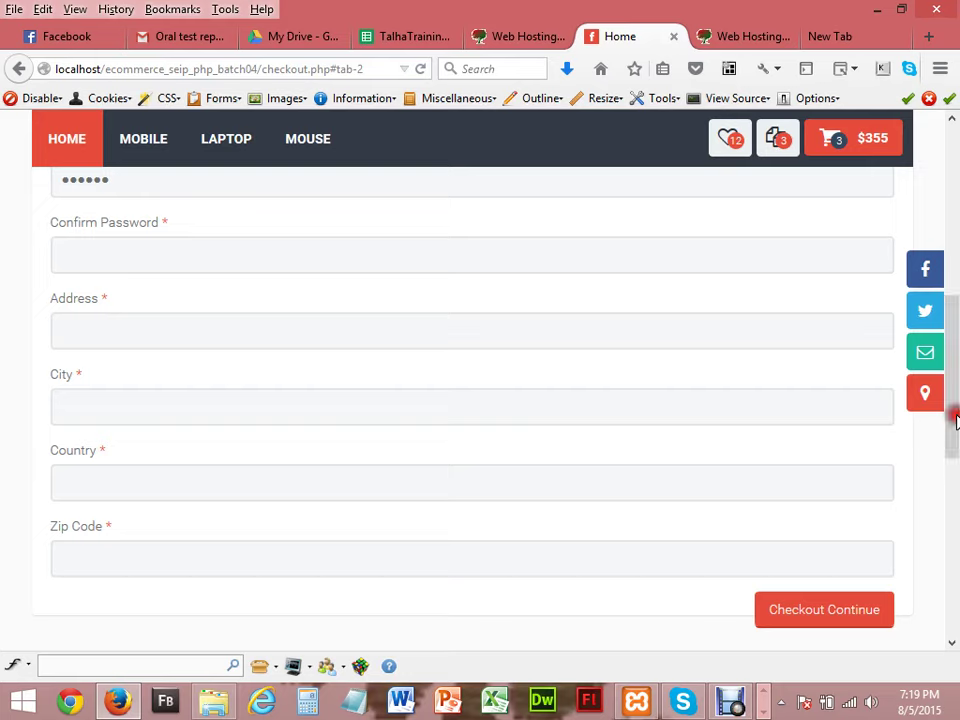
Edit the address to localhost/ecommerce_seip_php_batch01/ and load that store home page.
left_click(368, 68)
left_click(368, 68)
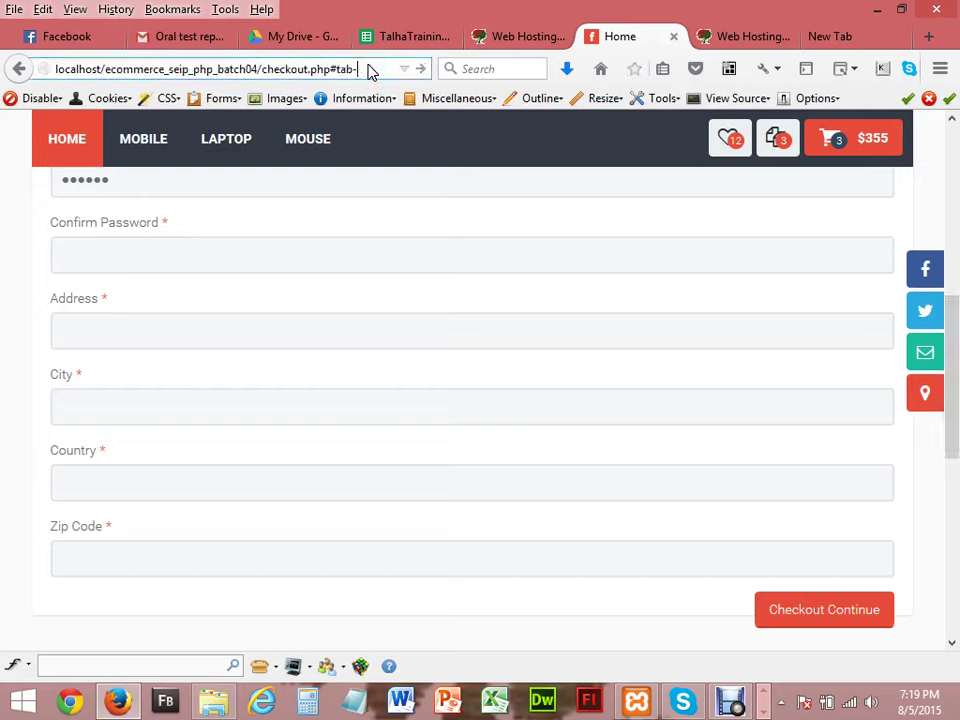
key("BackSpace")
key("BackSpace")
key("BackSpace")
key("BackSpace")
key("BackSpace")
key("BackSpace")
key("BackSpace")
key("BackSpace")
key("BackSpace")
key("BackSpace")
key("BackSpace")
key("BackSpace")
key("BackSpace")
key("BackSpace")
key("BackSpace")
key("BackSpace")
key("BackSpace")
key("BackSpace")
key("BackSpace")
key("BackSpace")
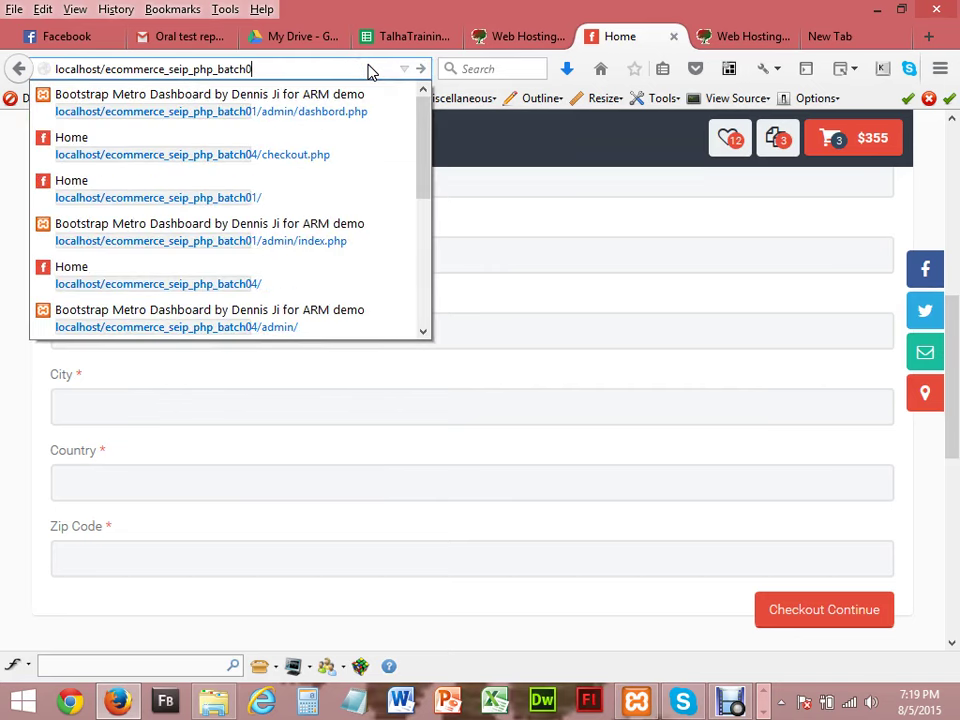
type("1/")
key("Return")
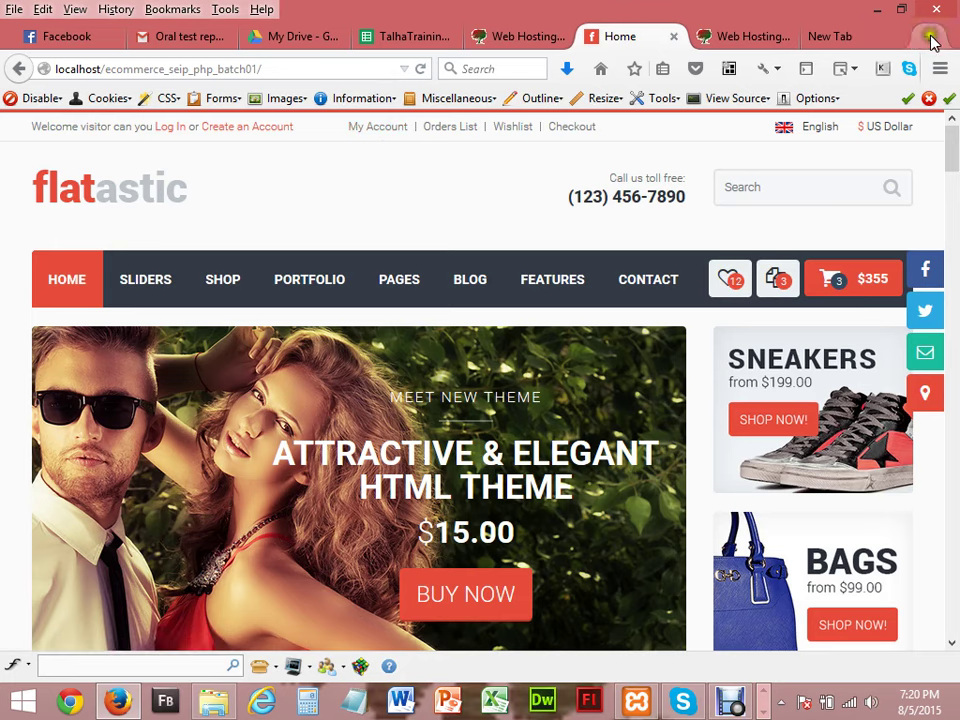
left_click(868, 38)
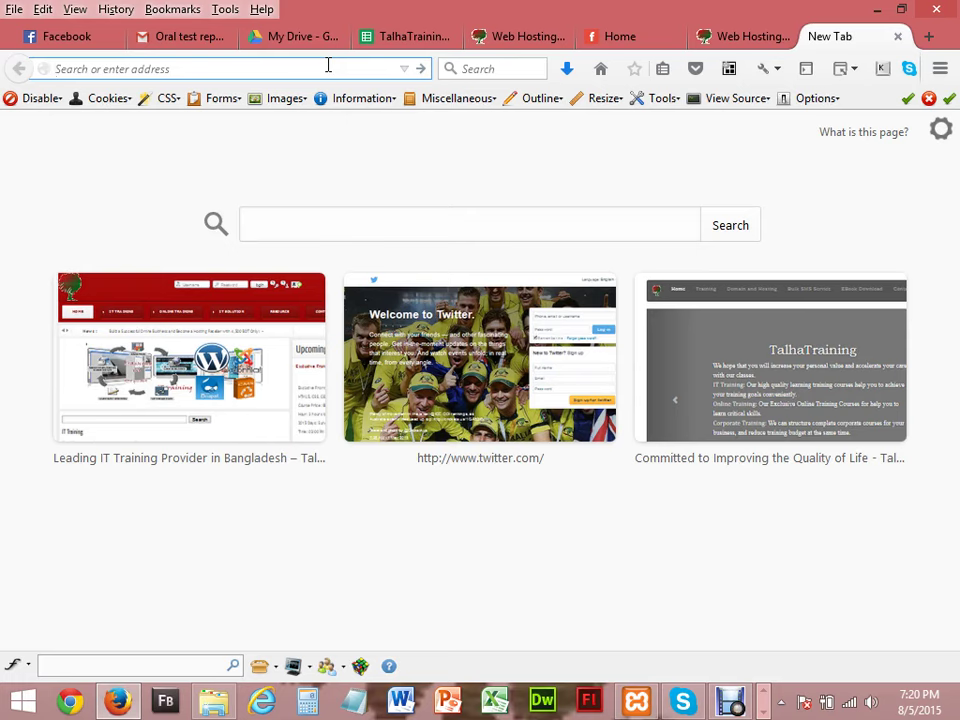
type("h")
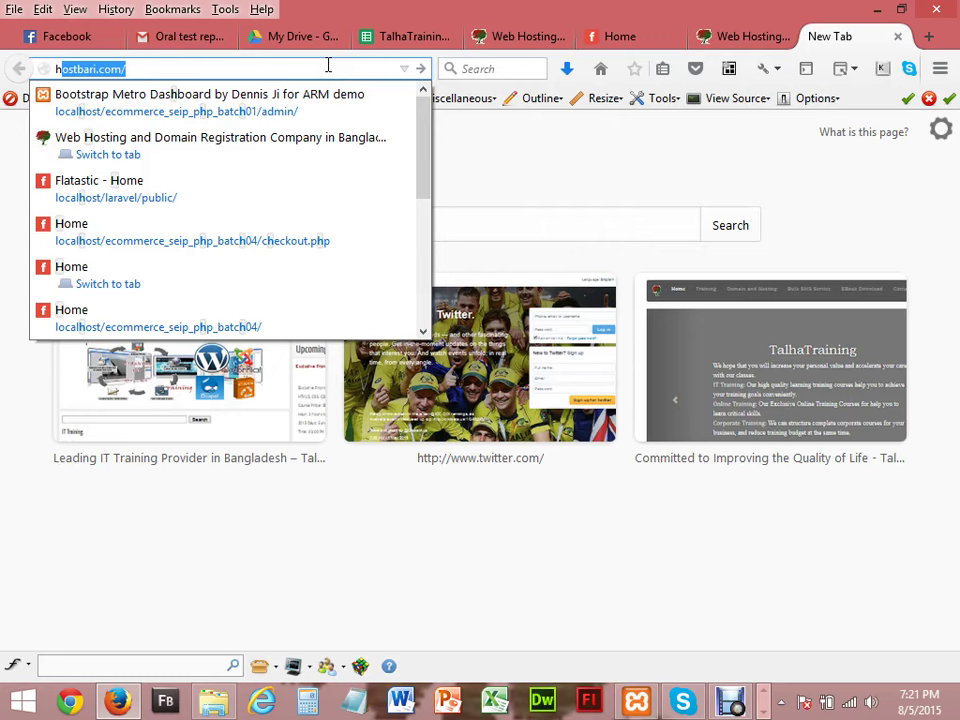
left_click(520, 146)
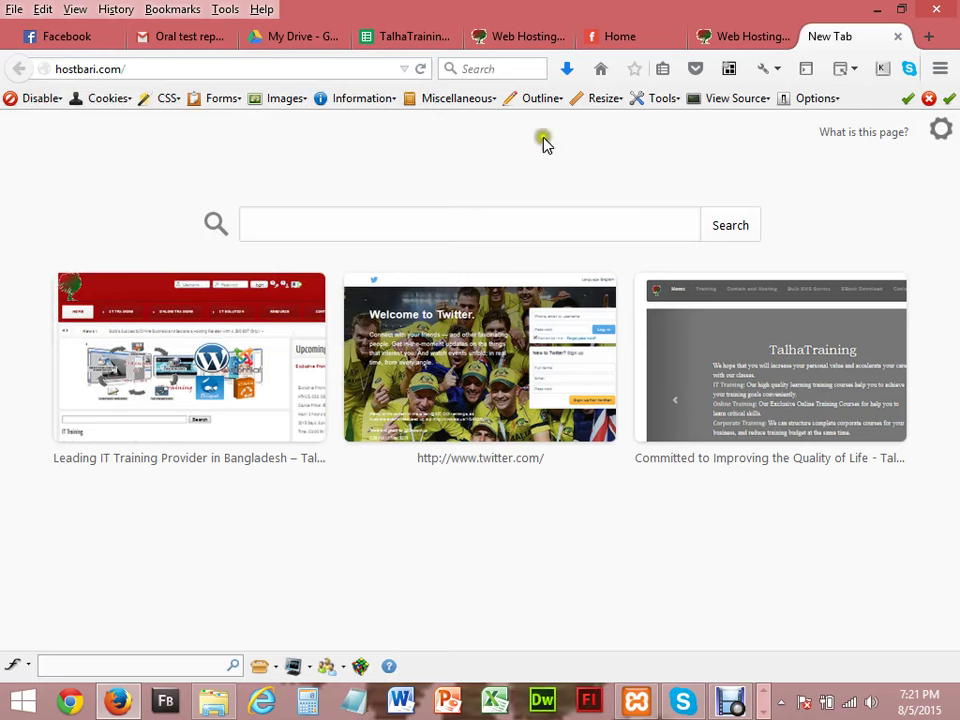
left_click(757, 37)
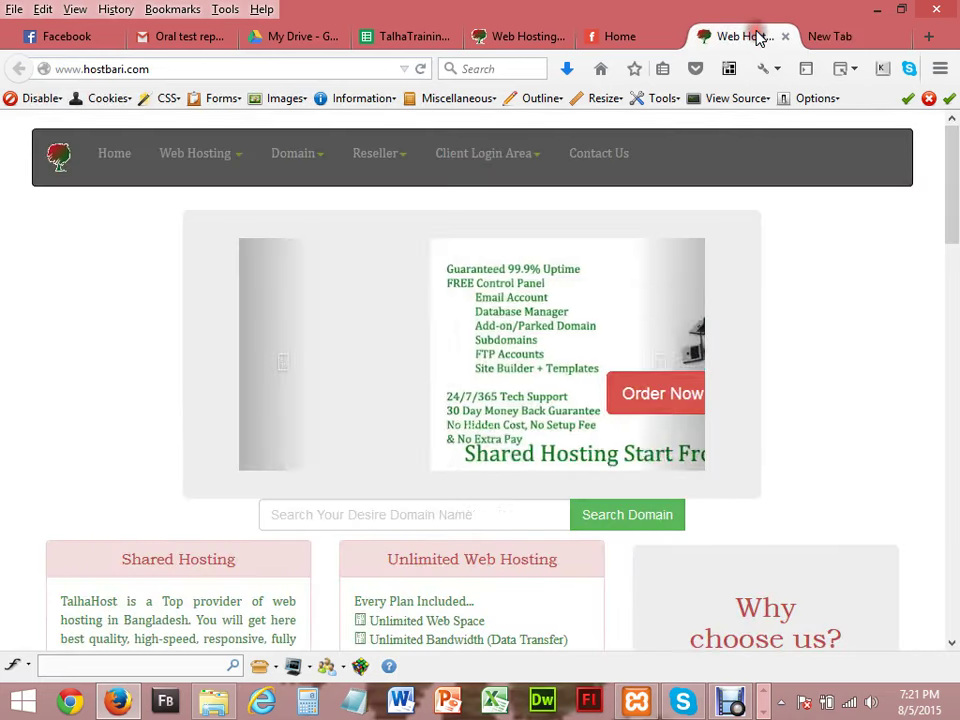
left_click(652, 37)
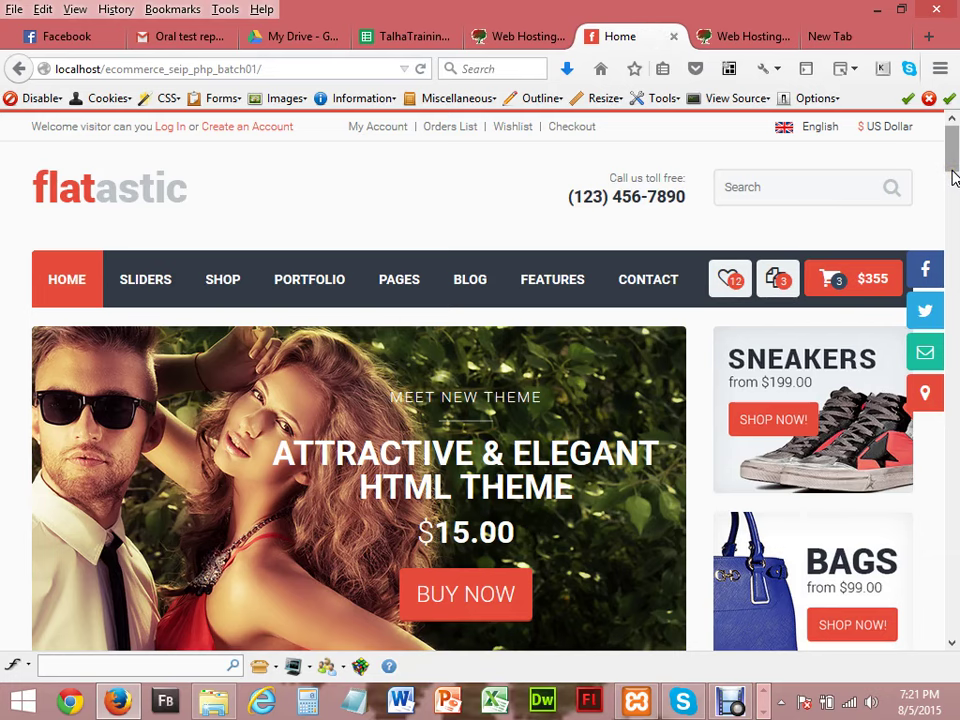
Add the Twinmos Pendrive to the cart from its Product Details page.
left_click_drag(951, 175, 928, 257)
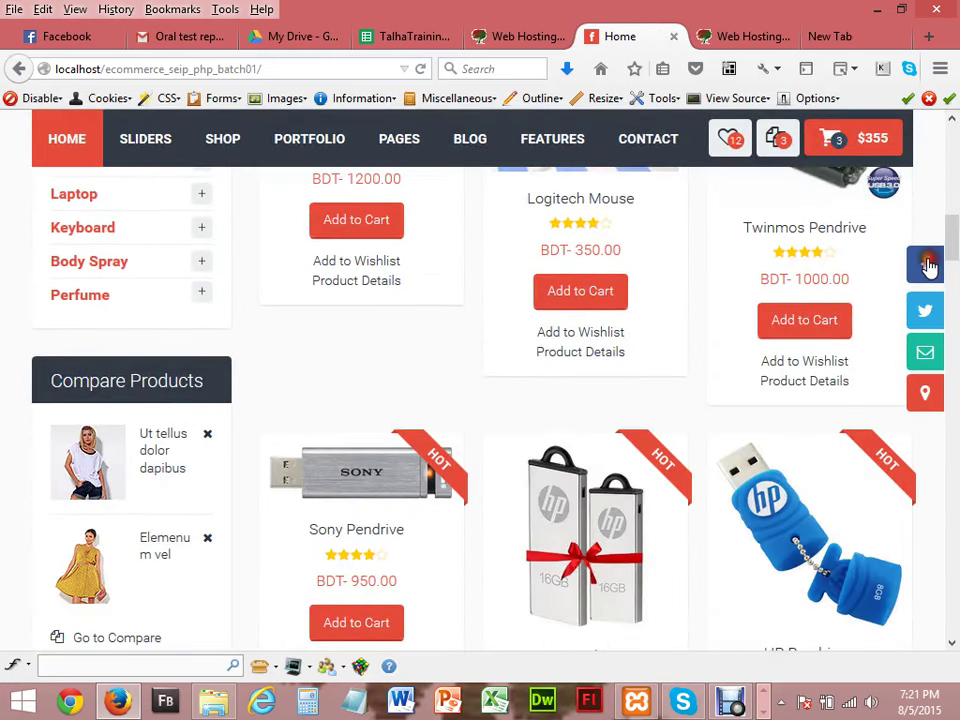
left_click(793, 322)
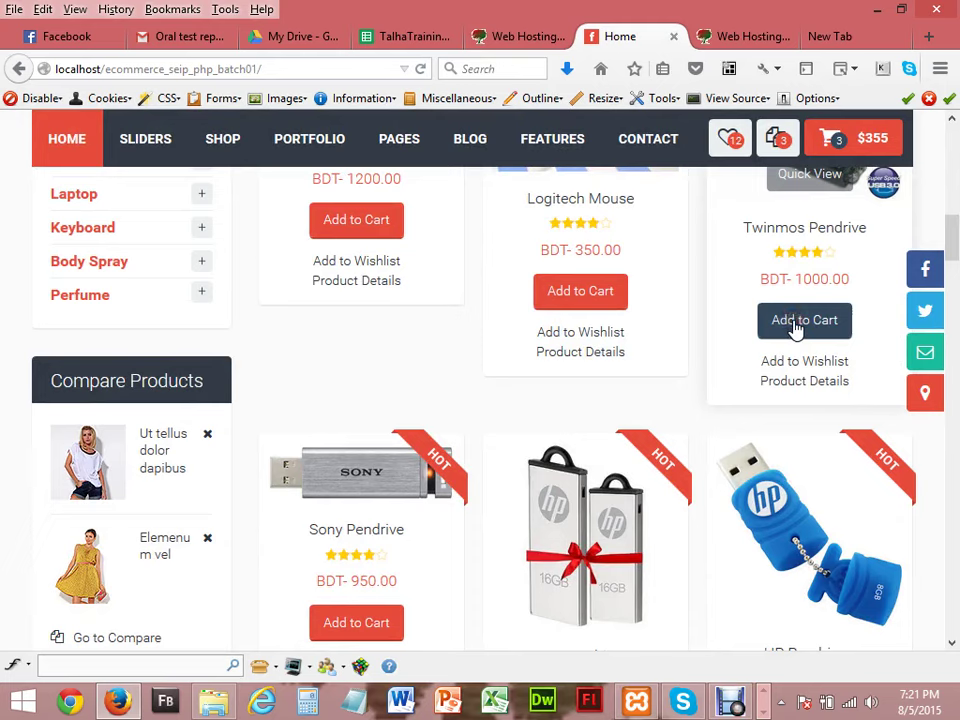
left_click(793, 322)
left_click(774, 320)
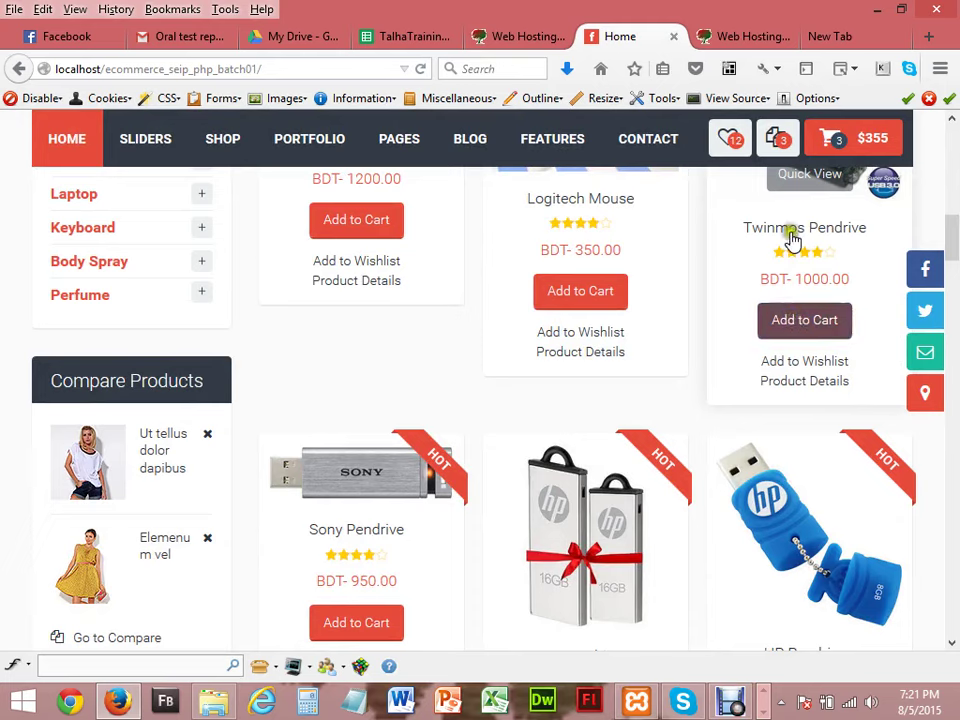
left_click(800, 384)
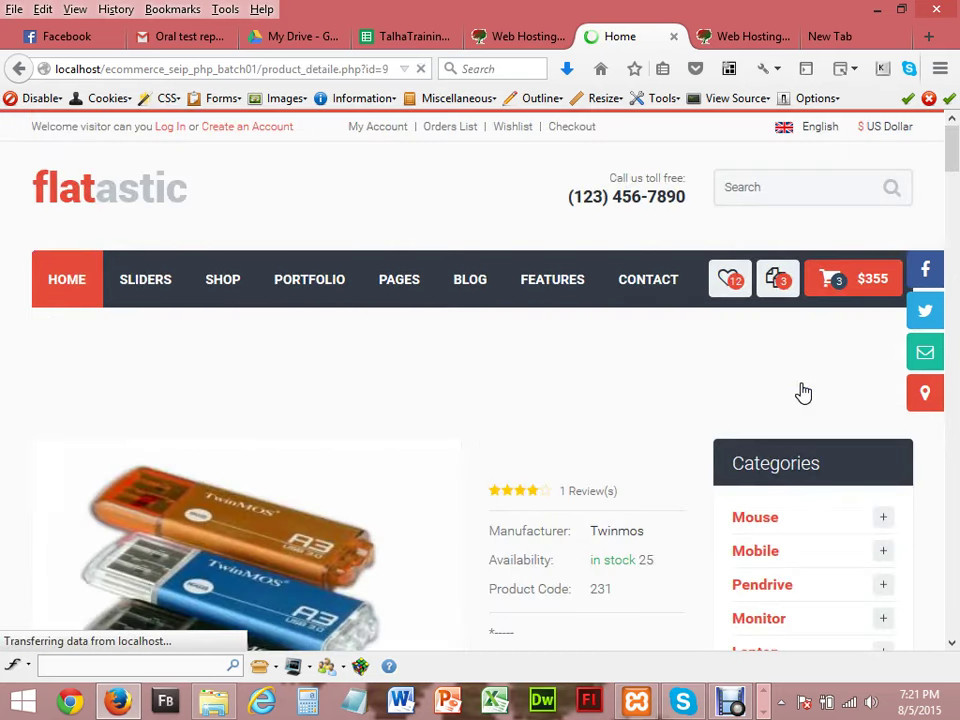
mouse_move(955, 240)
left_mouse_down()
mouse_move(955, 325)
mouse_move(957, 265)
left_mouse_up()
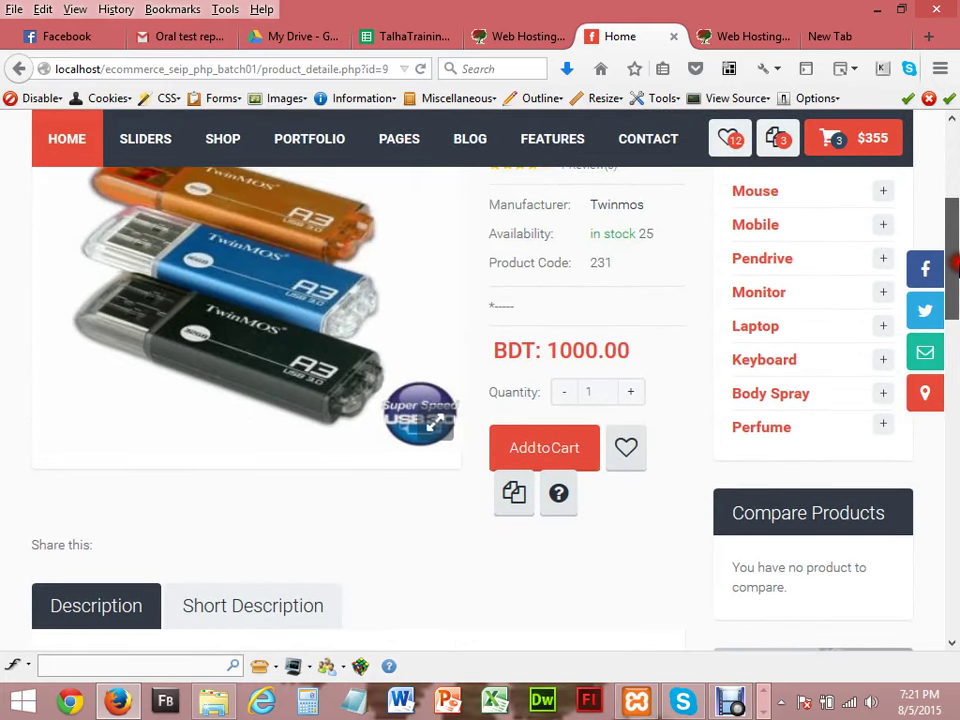
left_click(561, 446)
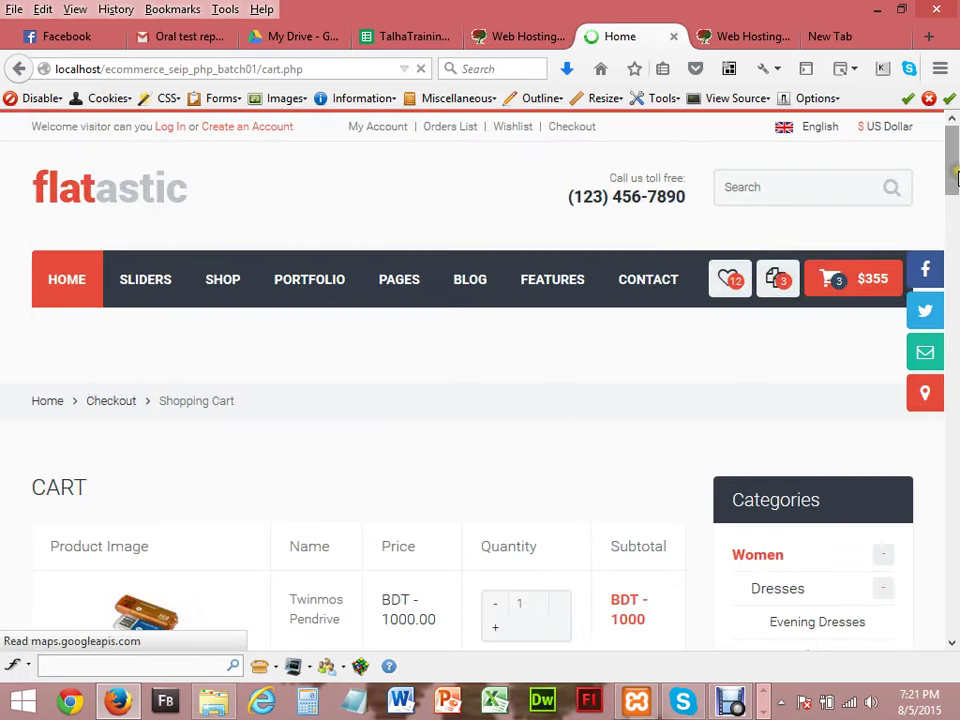
Scroll the cart page and switch its form to Register.
left_click_drag(955, 185, 936, 266)
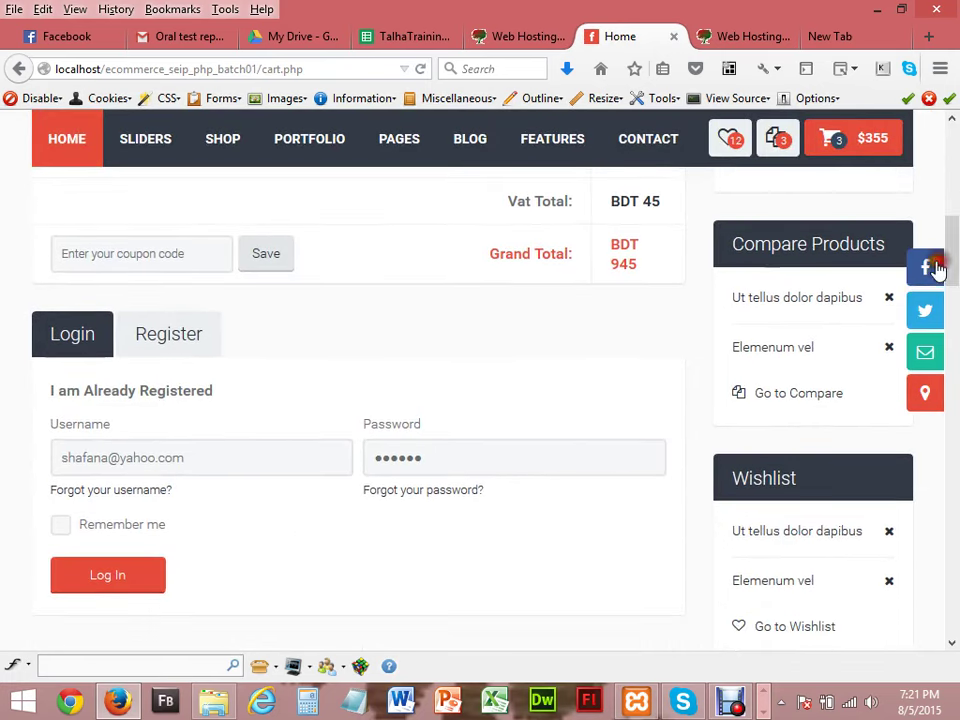
left_click(163, 336)
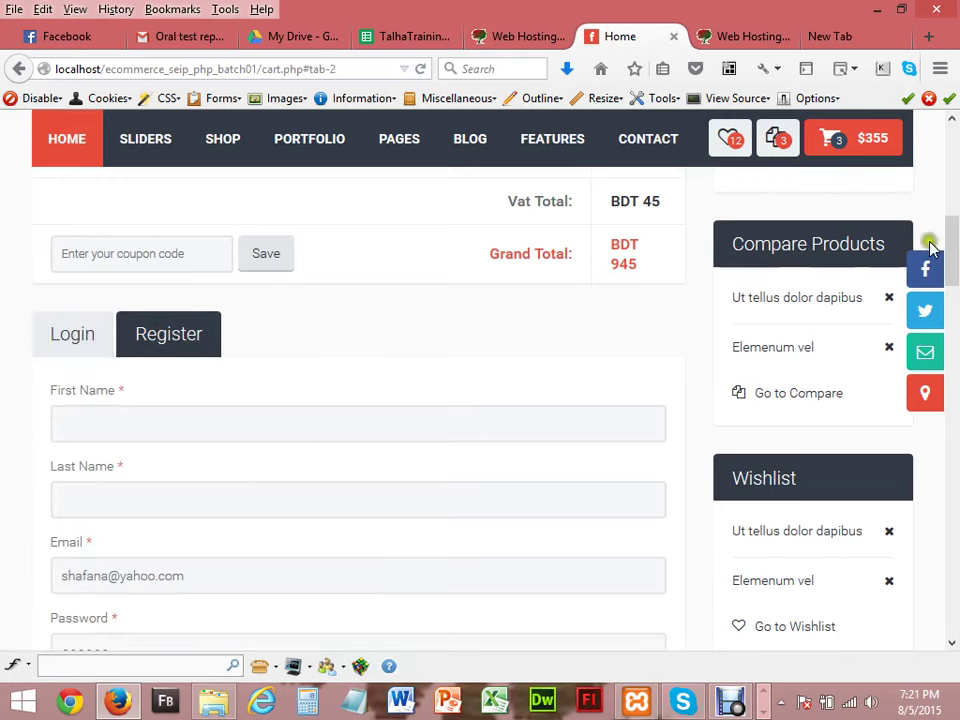
left_click_drag(950, 240, 955, 266)
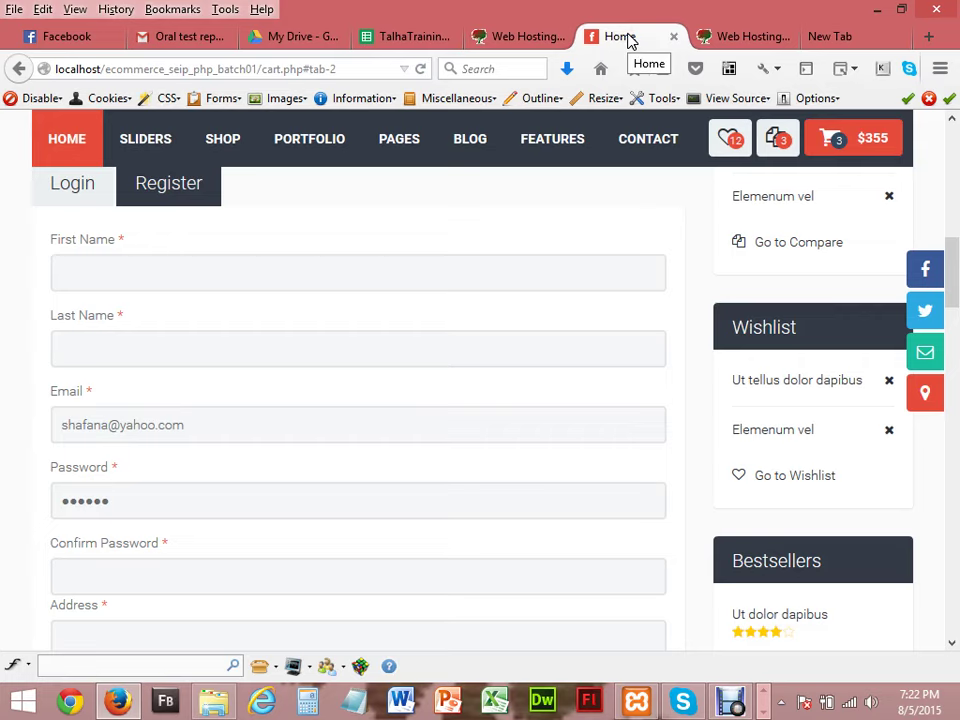
Pause and resume the Debut recording, then minimize it to reveal the hostbari packages page.
left_click(735, 706)
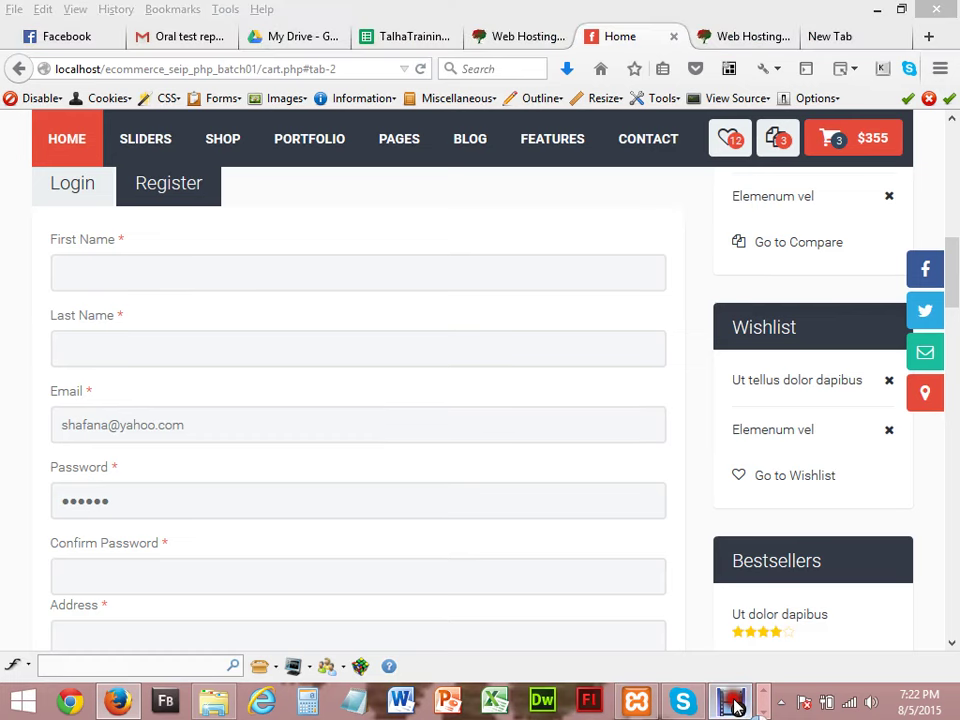
left_click(265, 423)
left_click(204, 426)
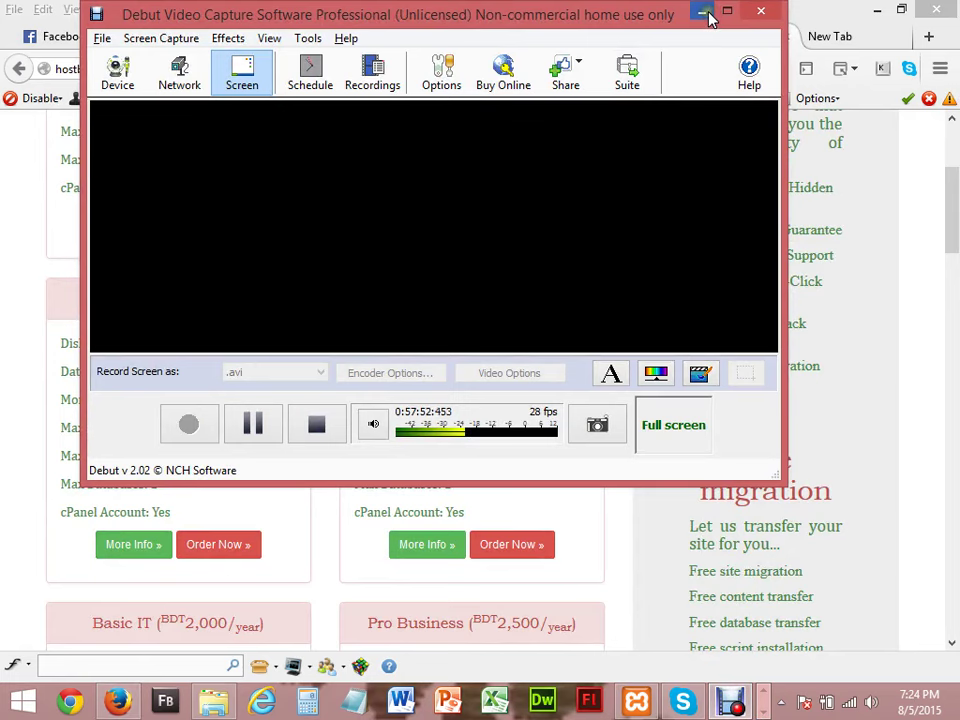
left_click(707, 12)
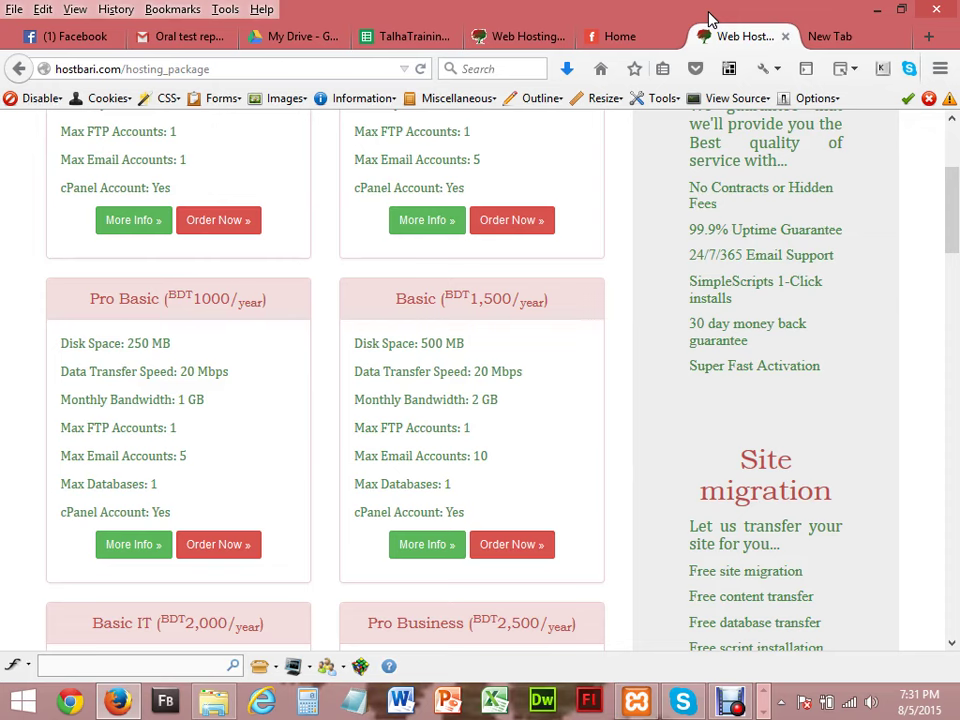
Scroll the Hostbari packages down to Business (BDT 3,500/year) and Business IT (BDT 4,000/year).
key("Up")
key("Up")
key("Up")
key("Up")
key("Up")
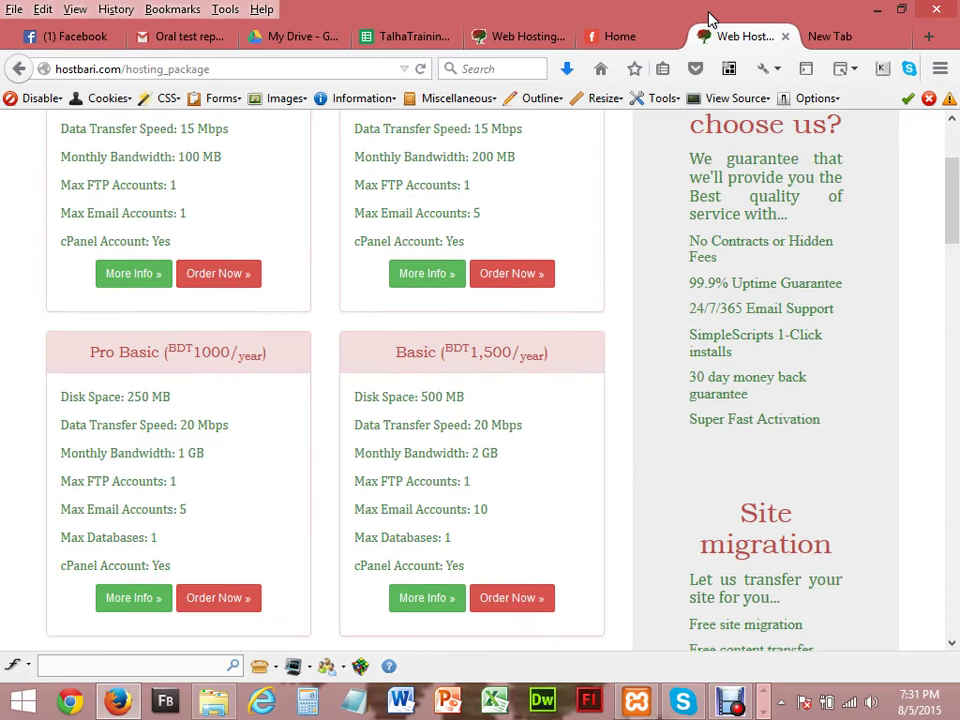
key("Down")
key("Down")
key("Down")
key("Down")
key("Down")
key("Down")
key("Down")
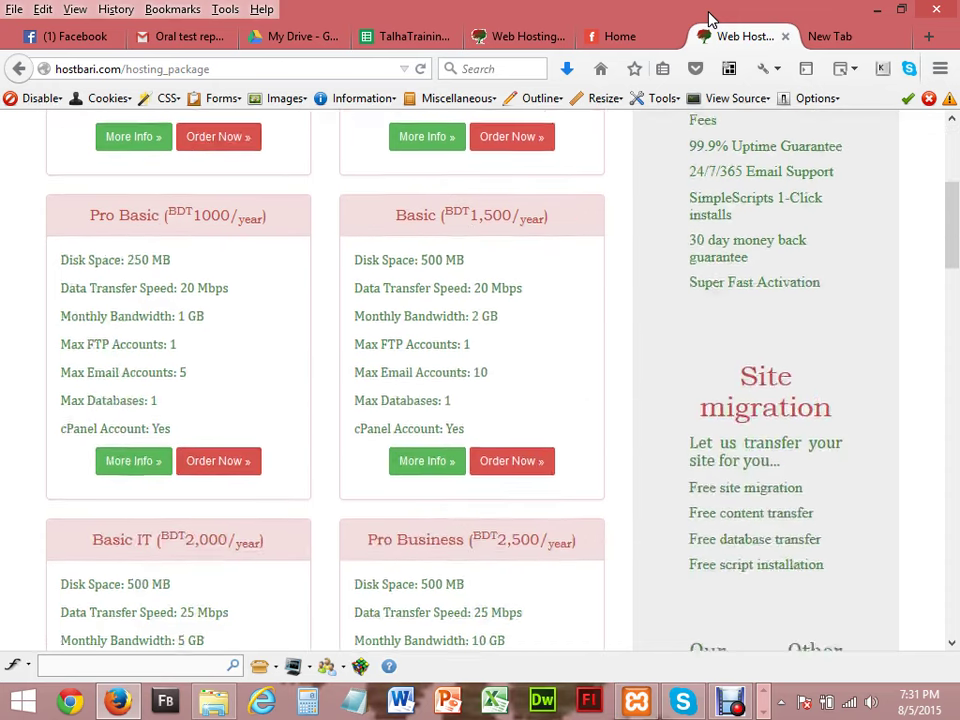
key("Down")
key("Down")
key("Down")
key("Down")
key("Down")
key("Down")
key("Down")
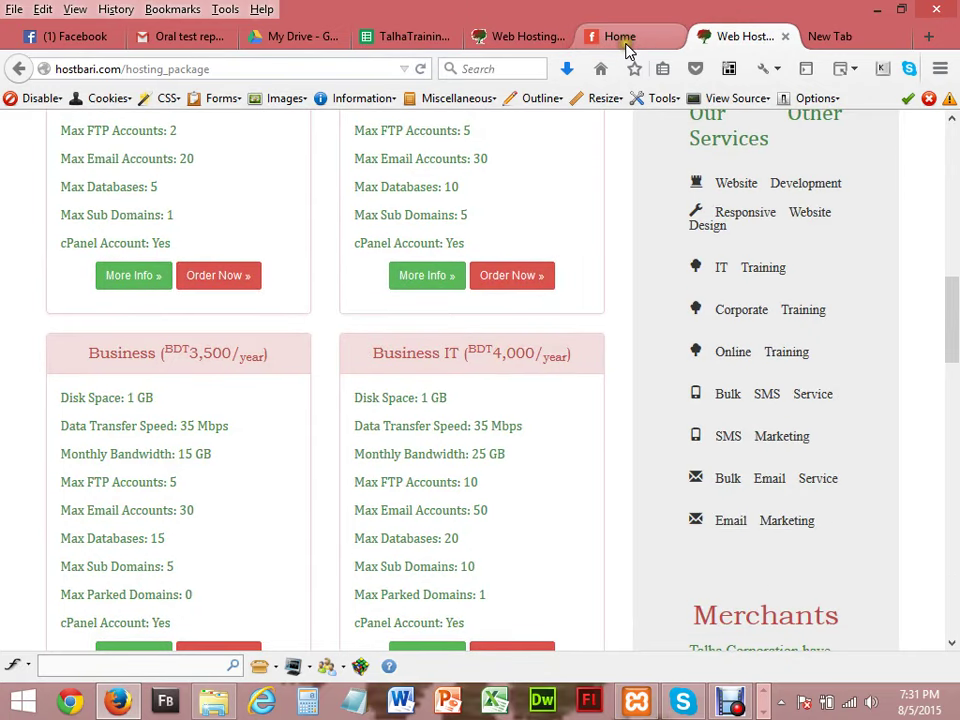
Select and copy all contents of the seip_php_batch04_project folder on TRANSCEND (G:).
left_click(213, 702)
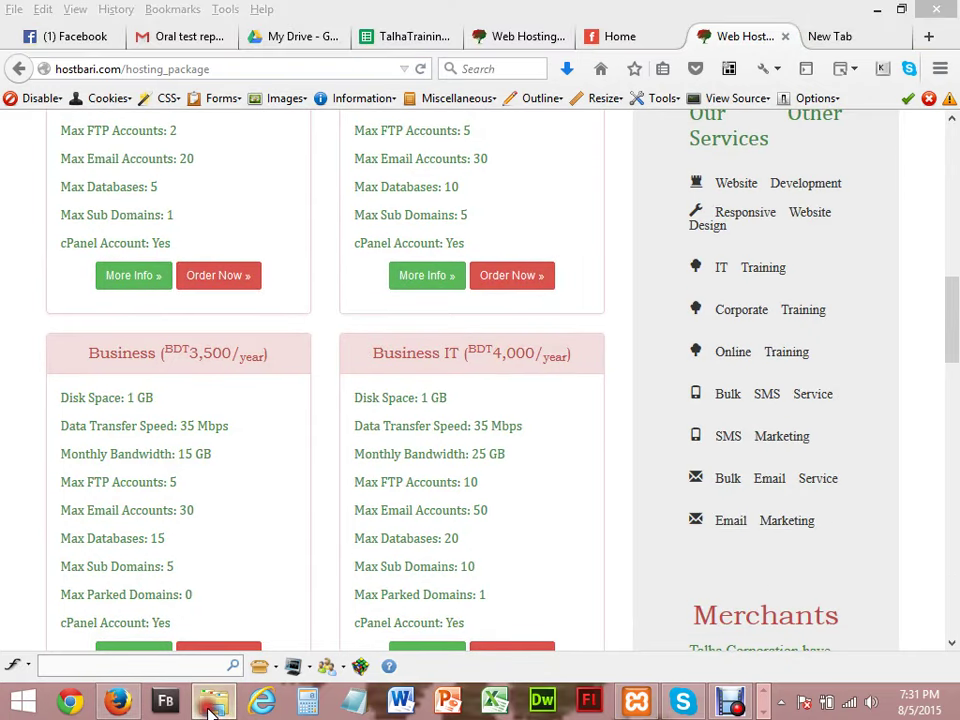
left_click(118, 494)
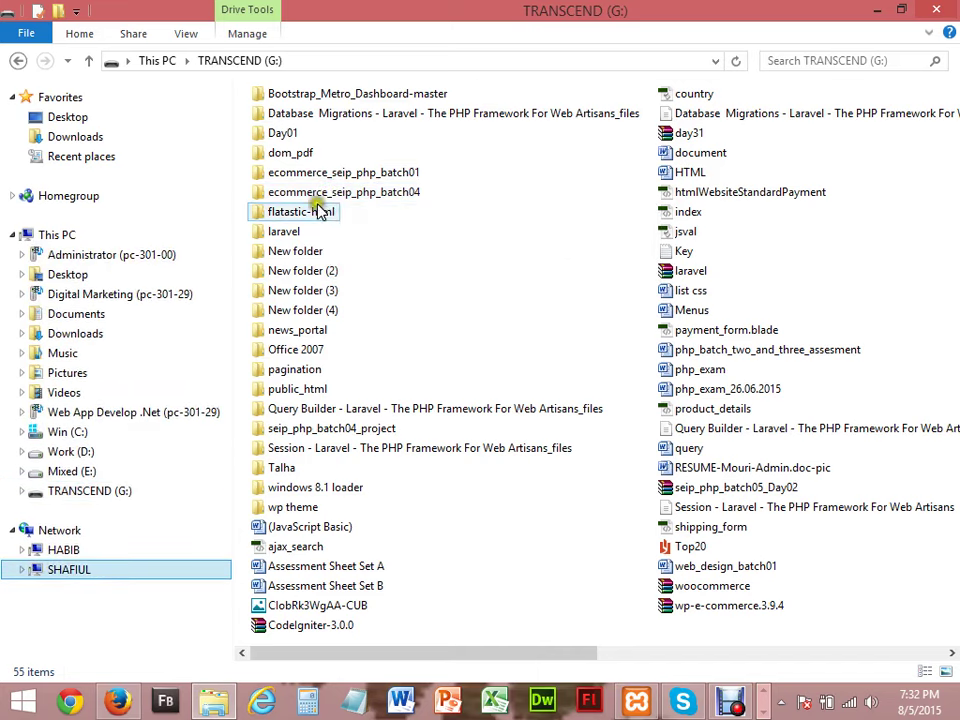
left_click(96, 500)
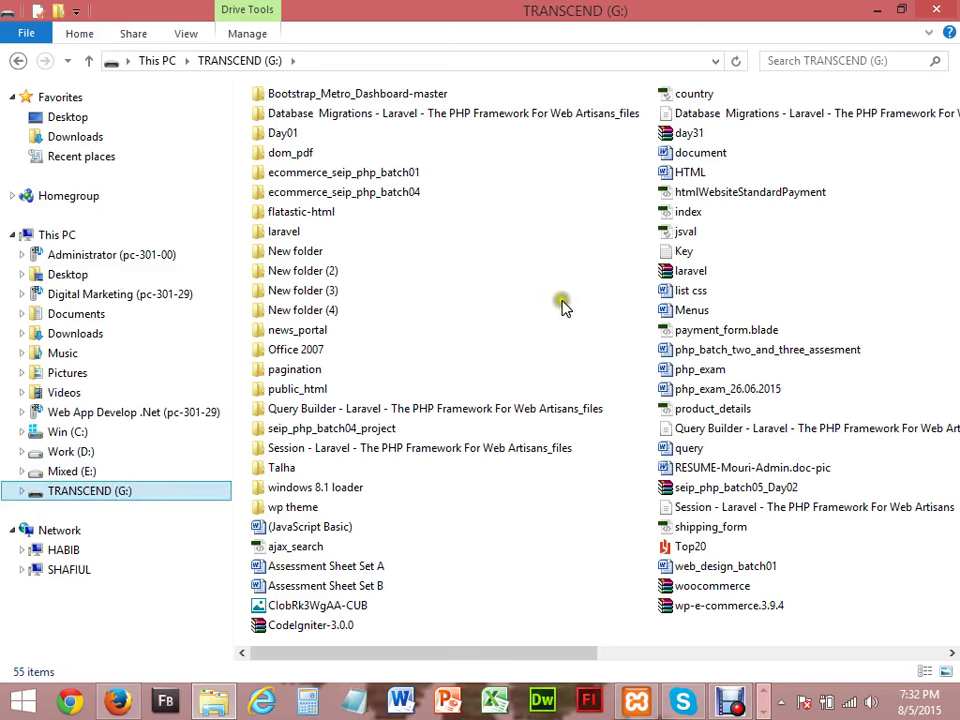
left_click(303, 432)
double_click(303, 432)
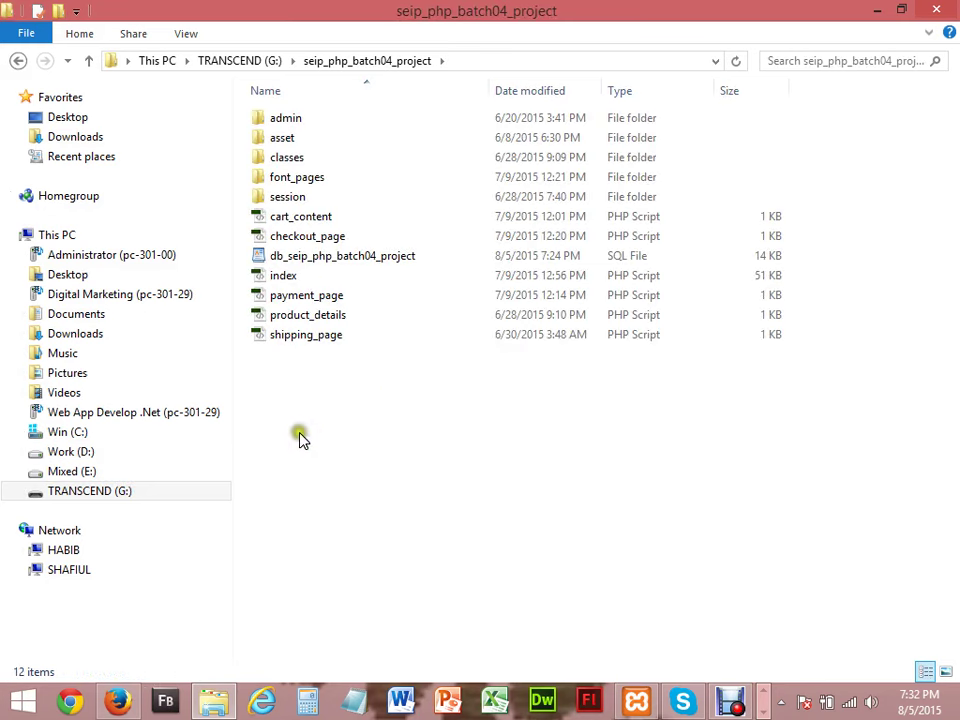
key("ctrl+a")
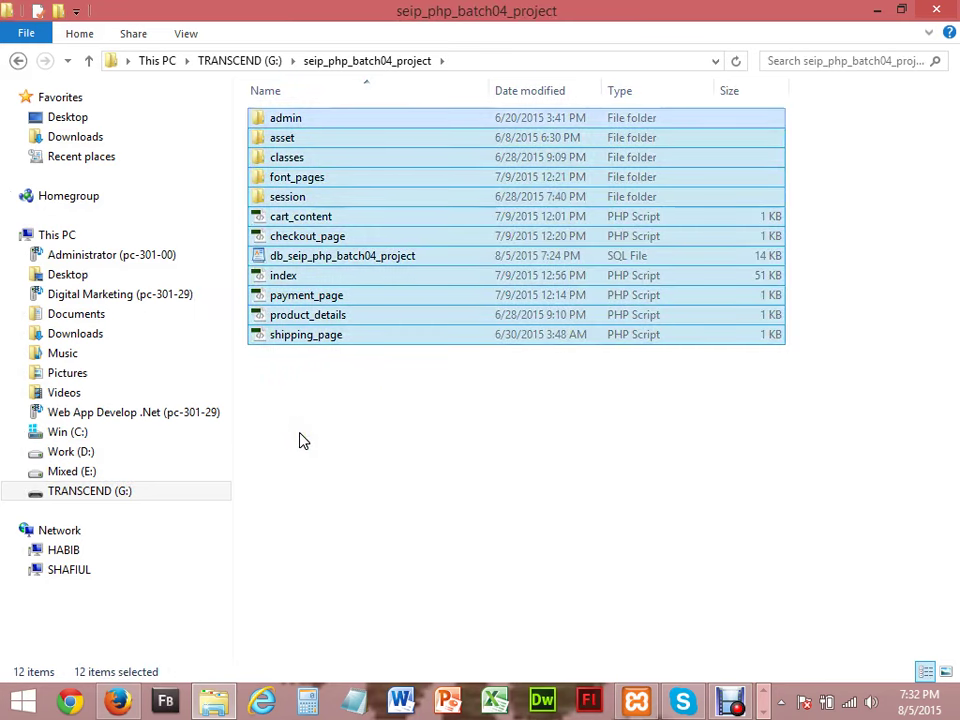
left_click(252, 62)
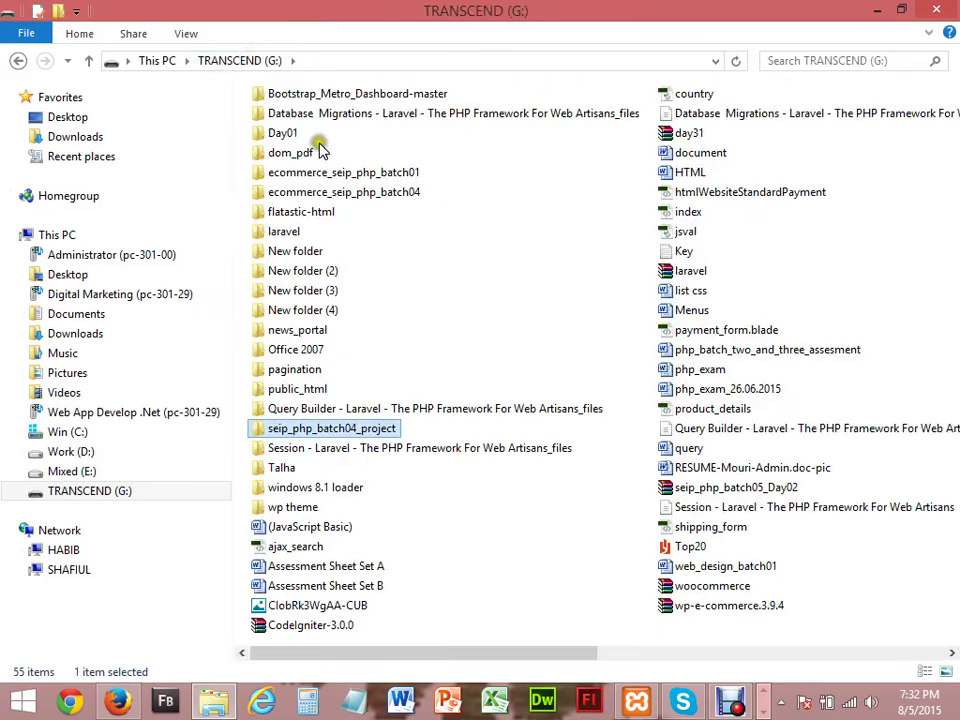
Navigate to the D:\xampp\htdocs\ecommerce_seip_php_batch04 folder.
double_click(352, 192)
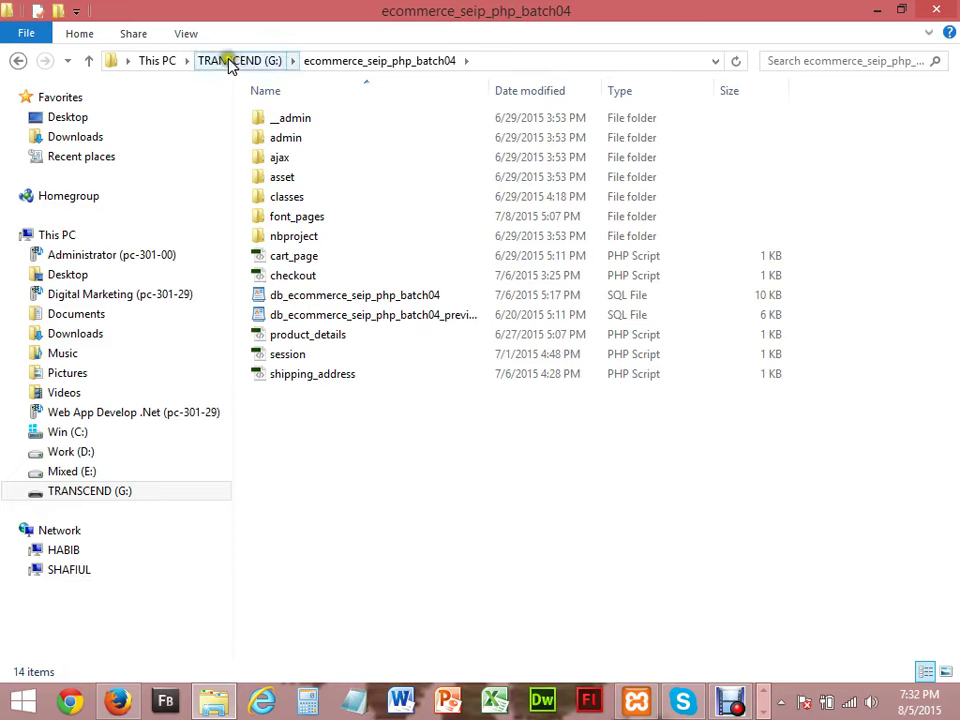
left_click(164, 62)
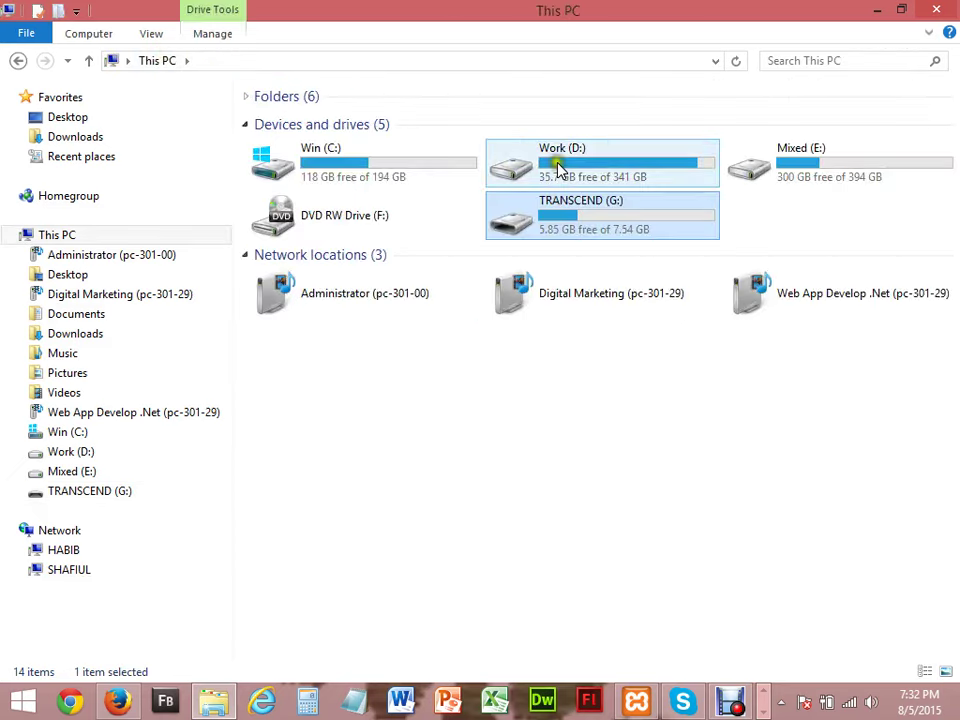
left_click(558, 170)
double_click(558, 170)
left_click(790, 93)
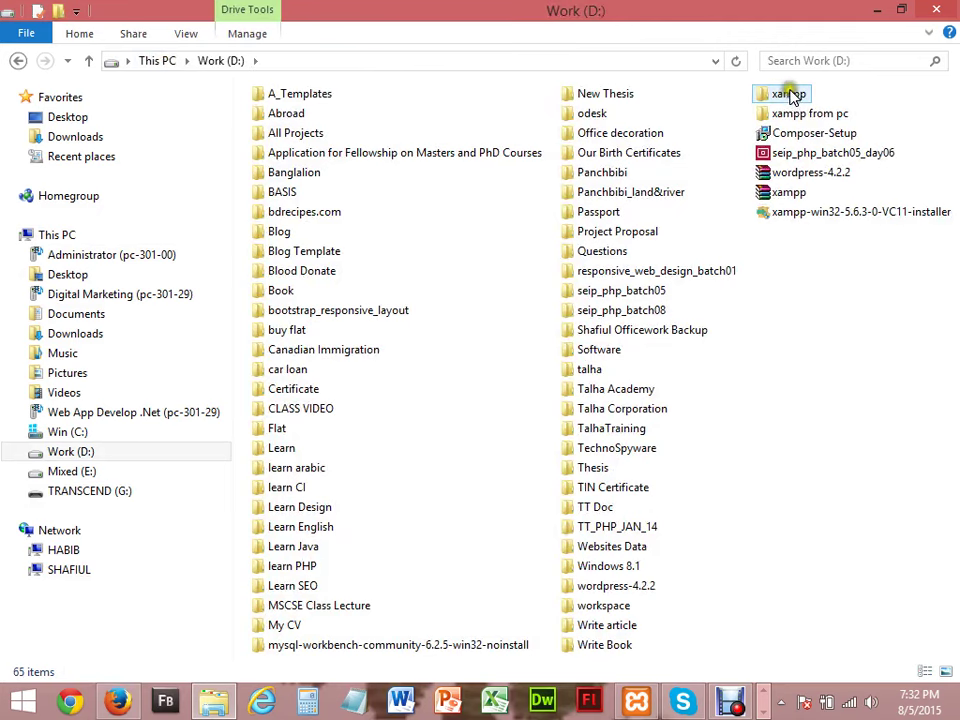
double_click(790, 93)
double_click(321, 218)
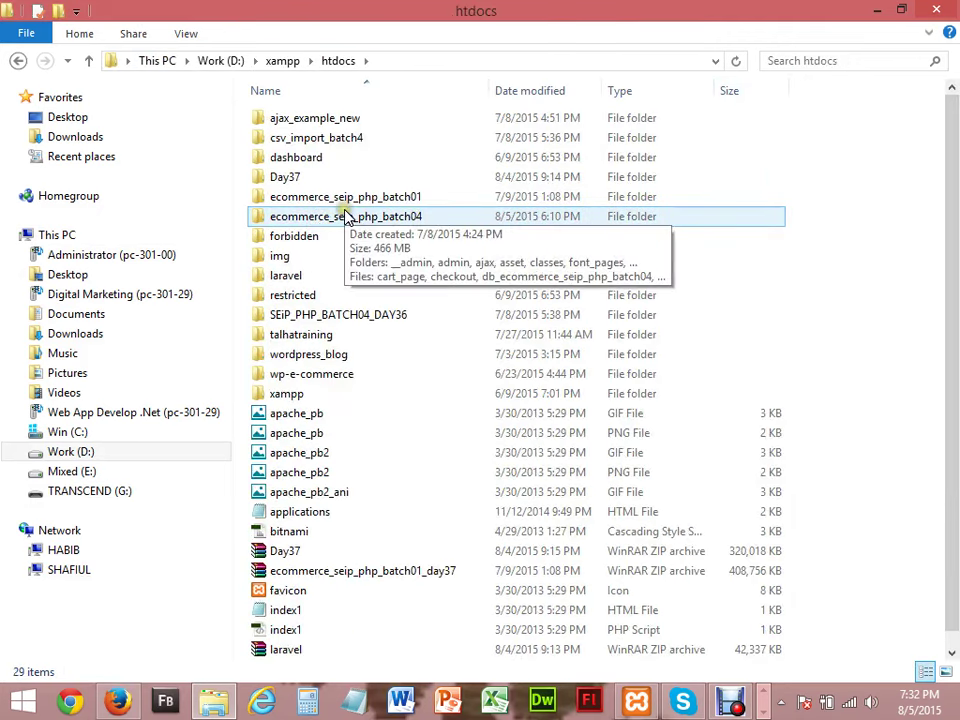
double_click(343, 215)
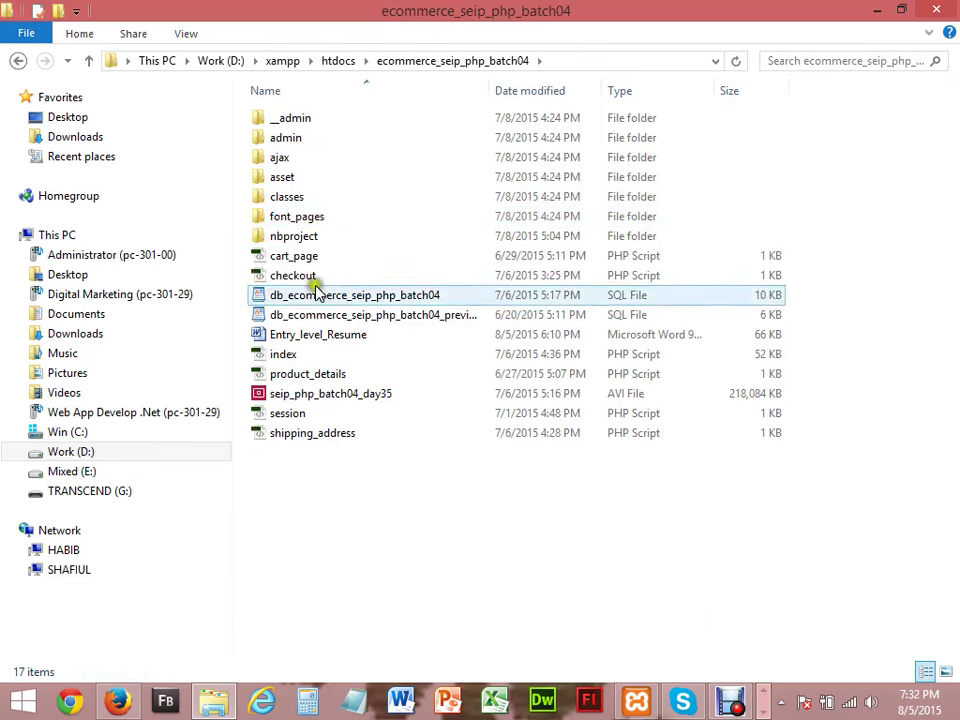
Delete the day35 video and all old files except Entry_level_Resume, then paste the copied project.
left_click(378, 395)
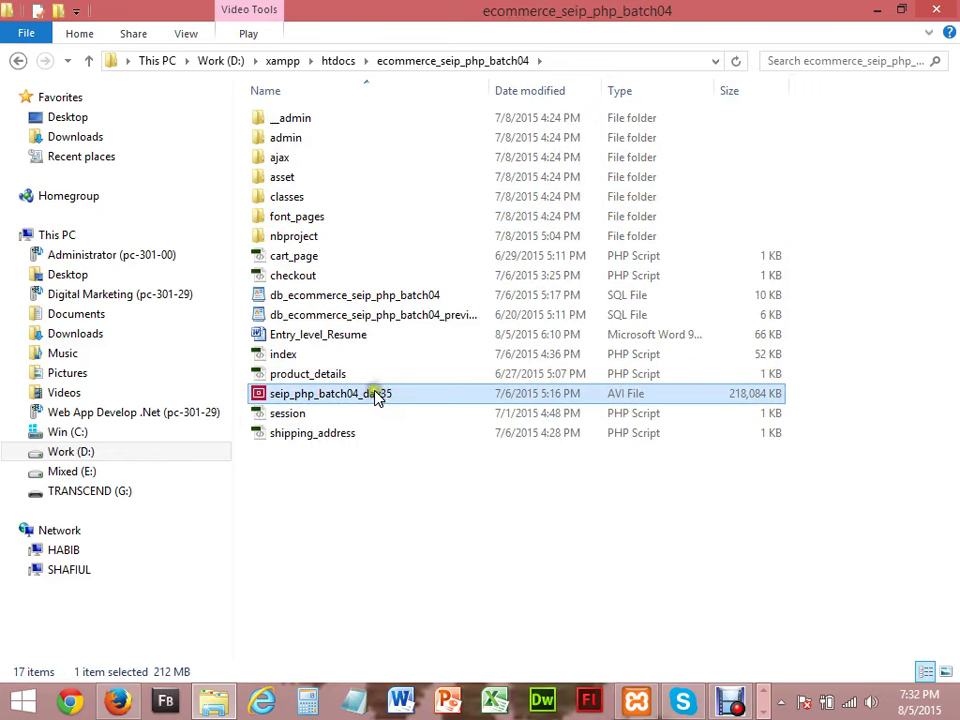
key("Delete")
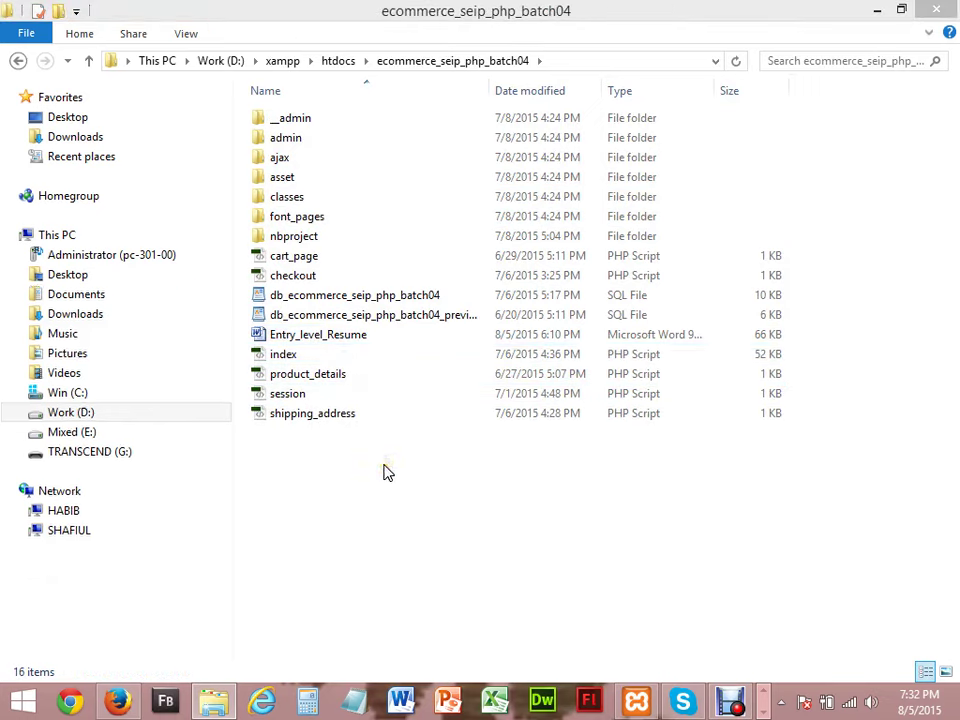
key("ctrl+a")
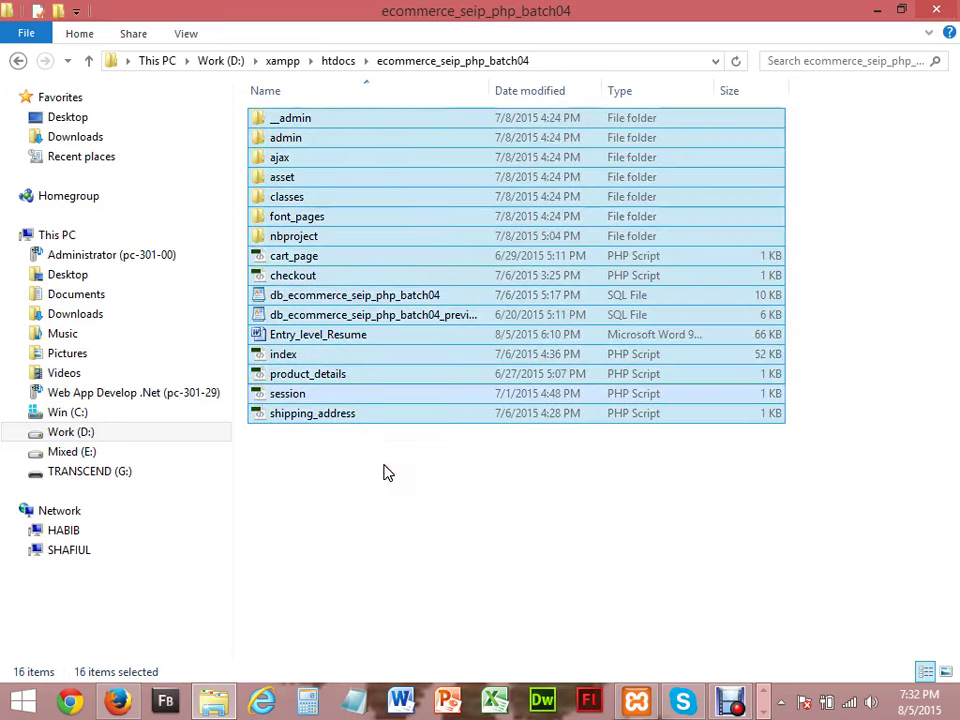
left_click(343, 337, "ctrl")
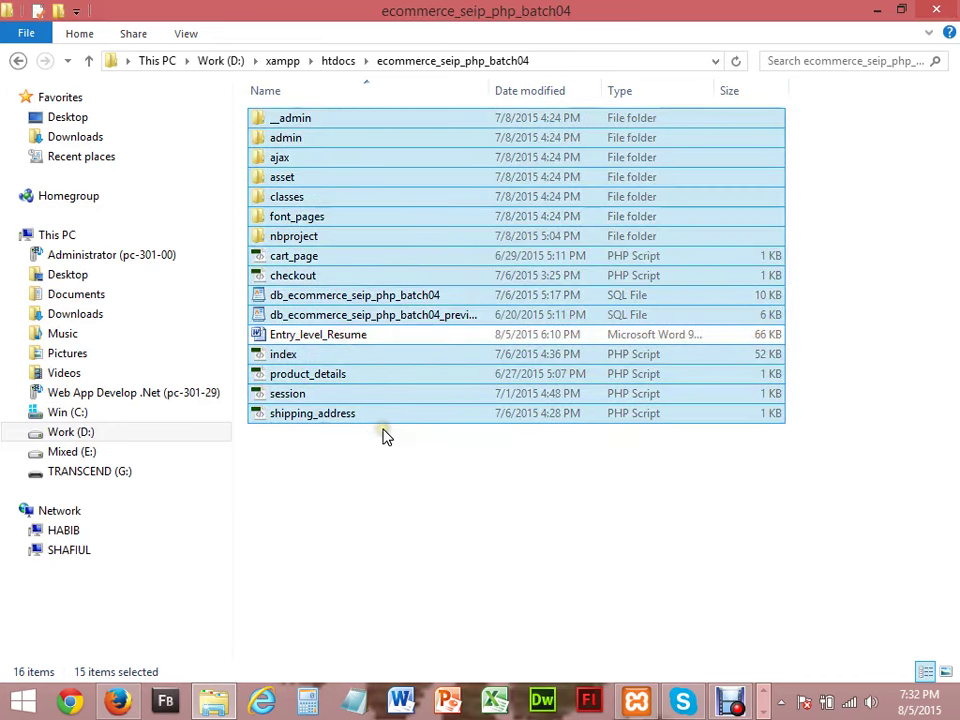
key("Delete")
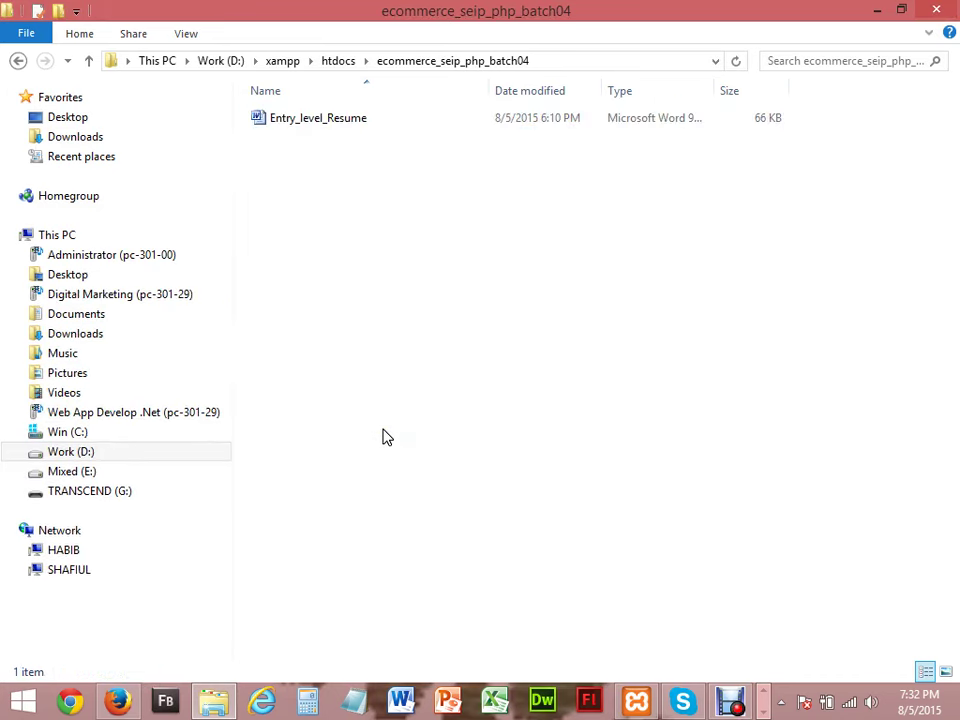
key("ctrl+v")
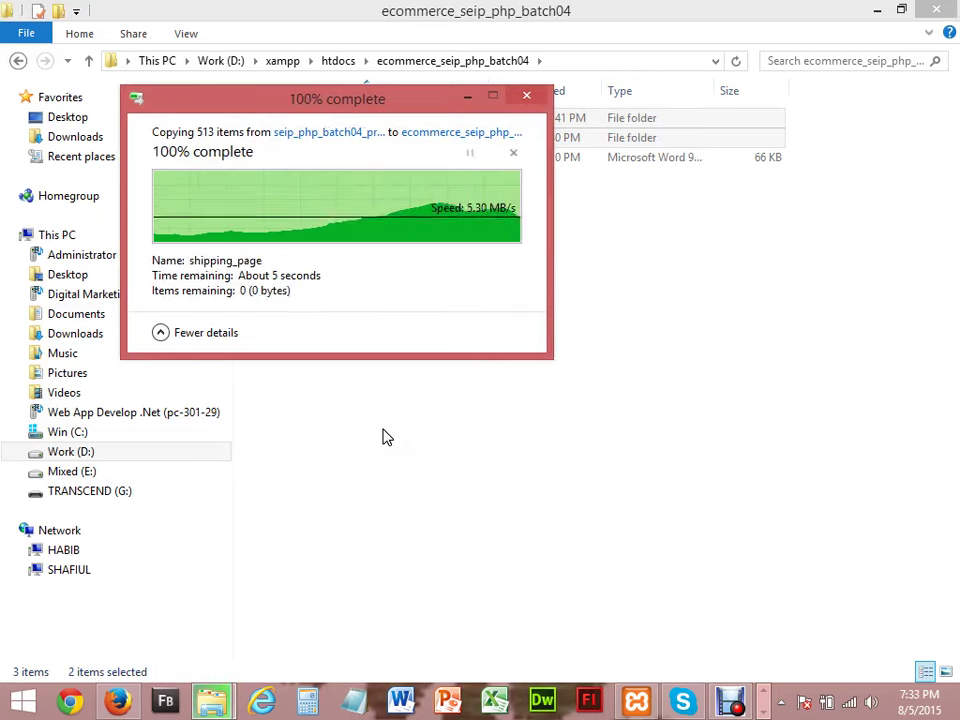
left_click(383, 432)
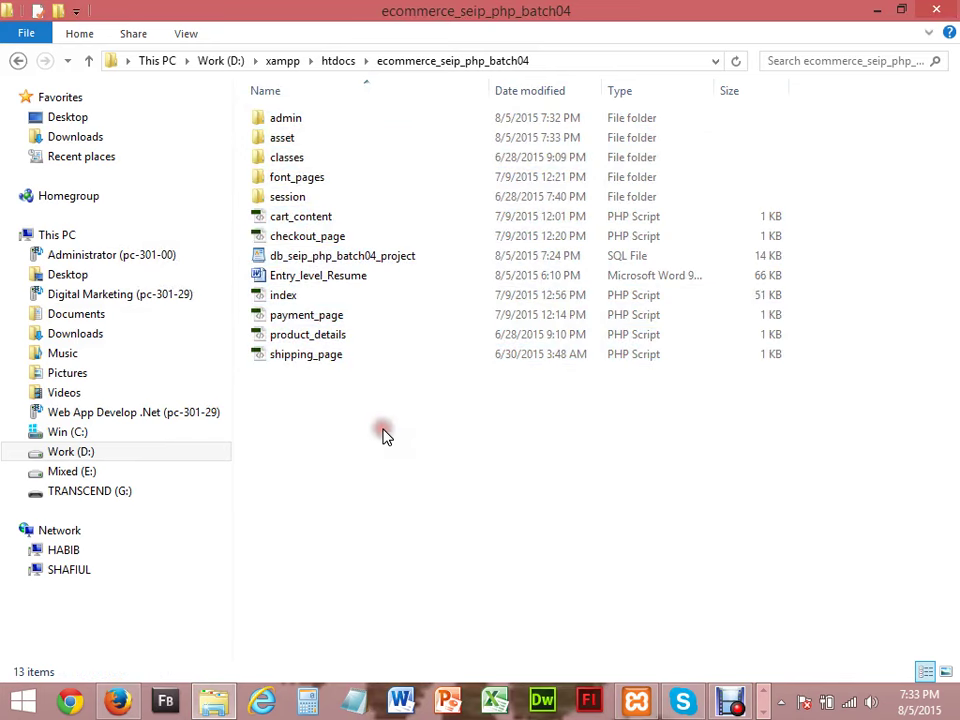
Load localhost/ecommerce_seip_php_batch04/ in the localhost tab, which reports 'No database selected'.
left_click(120, 700)
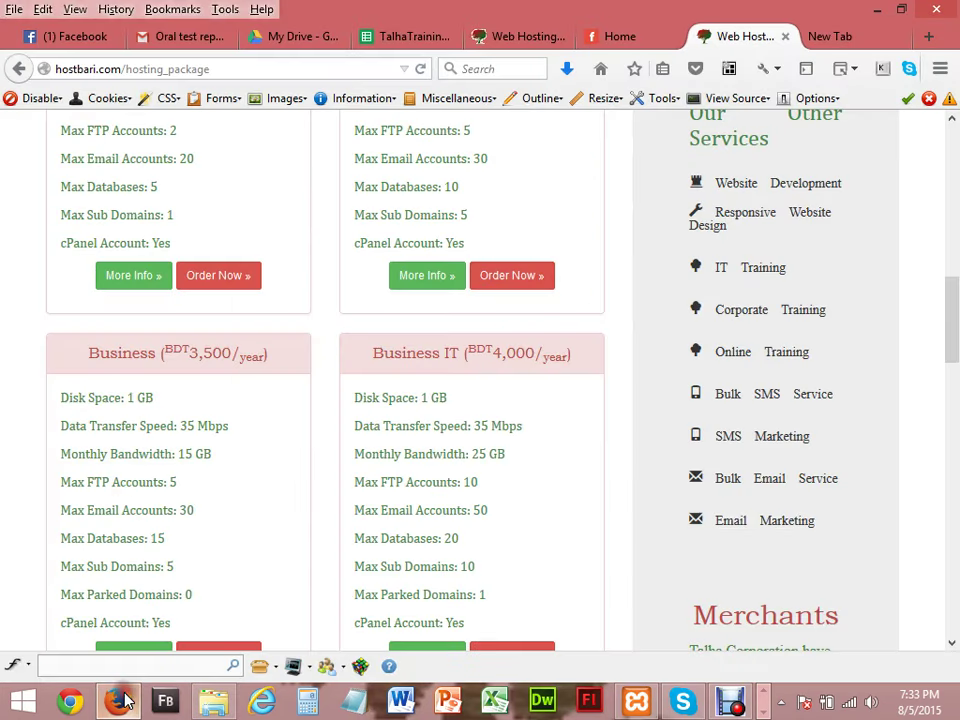
left_click(612, 36)
left_click(340, 70)
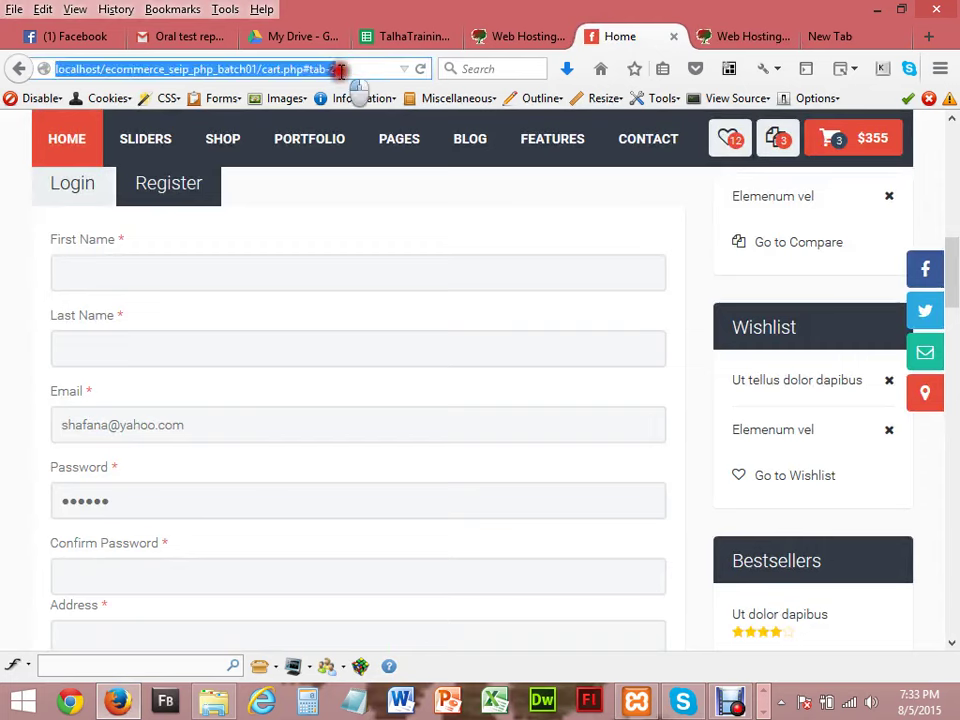
left_click(336, 69)
key("BackSpace")
key("BackSpace")
key("BackSpace")
key("BackSpace")
key("BackSpace")
key("BackSpace")
key("BackSpace")
key("BackSpace")
key("BackSpace")
key("BackSpace")
key("BackSpace")
key("BackSpace")
key("BackSpace")
key("BackSpace")
key("BackSpace")
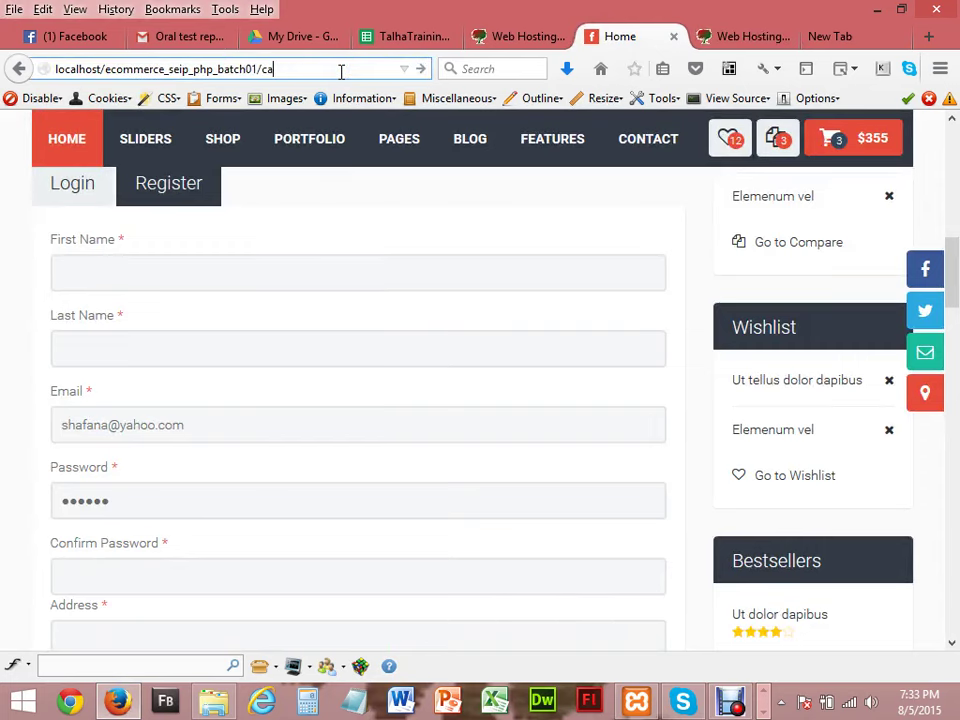
type("4")
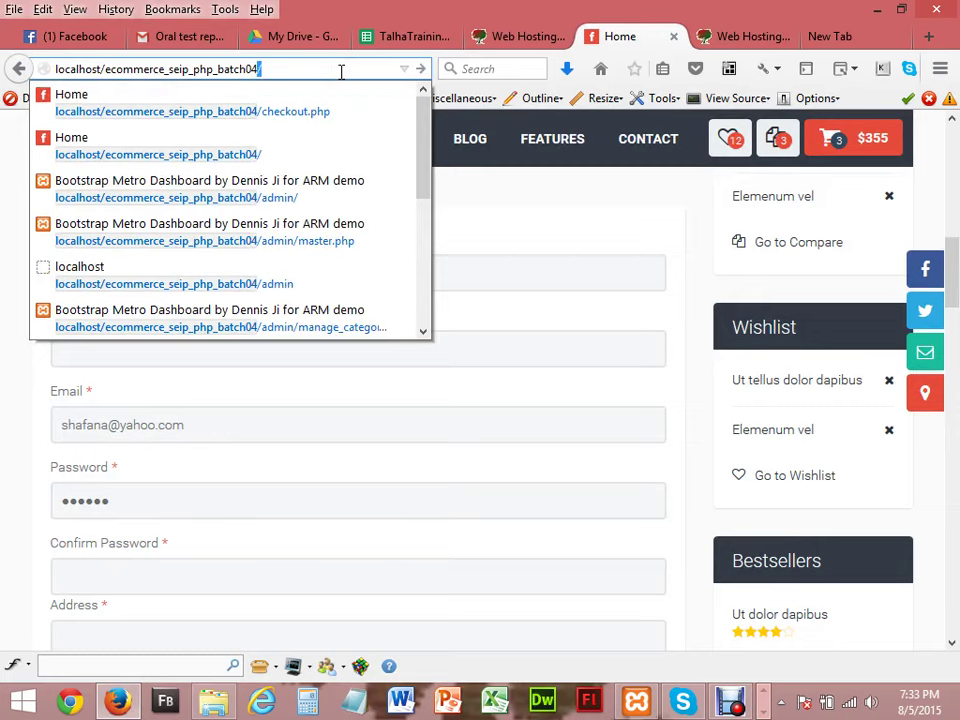
key("Return")
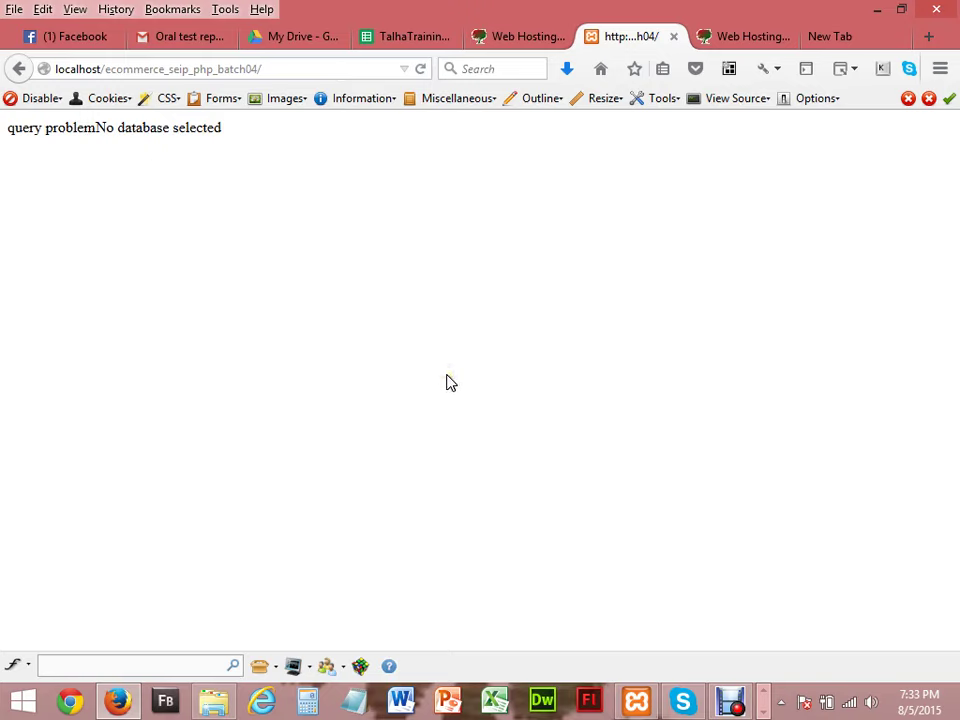
Widen the Projects panel in NetBeans.
key("alt+Tab")
key("alt+Tab")
key("alt+Tab")
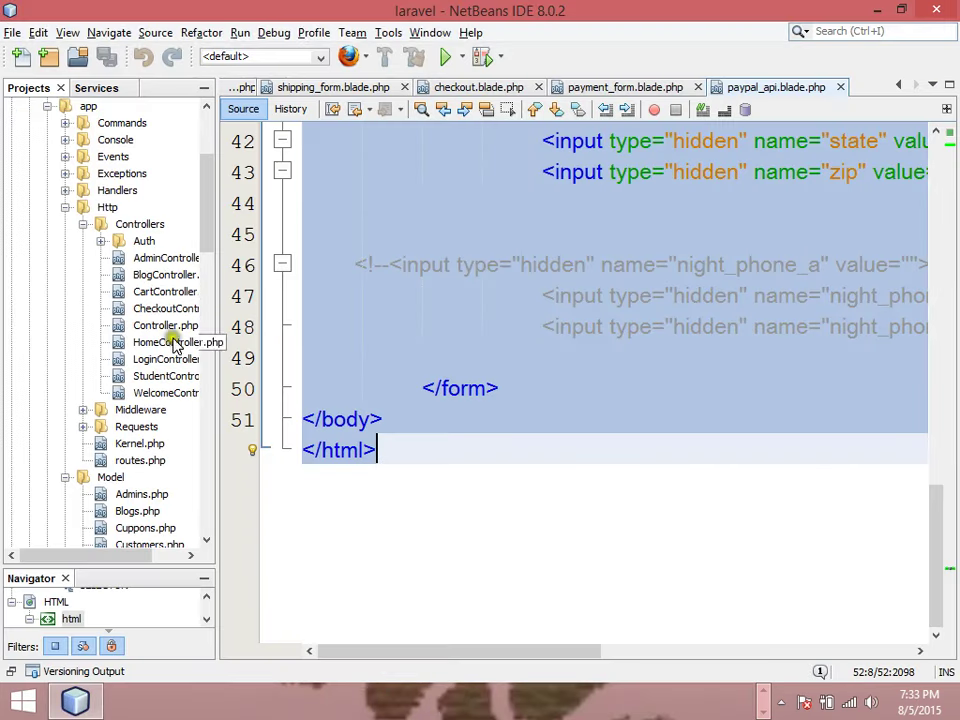
left_click(224, 304)
left_click_drag(220, 300, 326, 285)
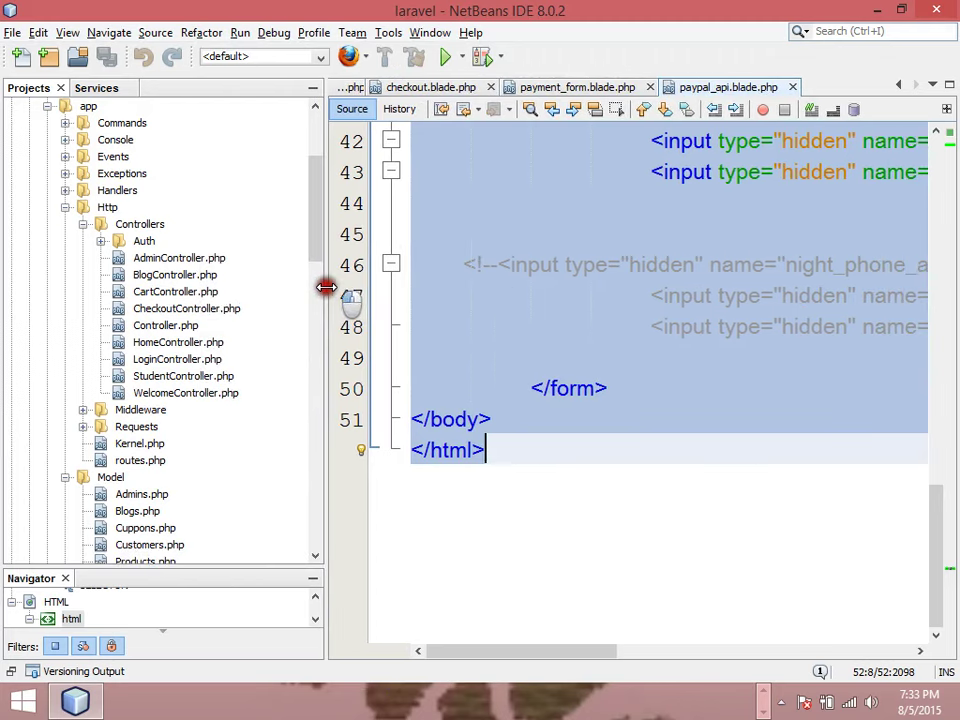
Close the checkout, shipping_form, payment_form, routes, paypal_api and CheckoutController editor tabs.
left_click(490, 88)
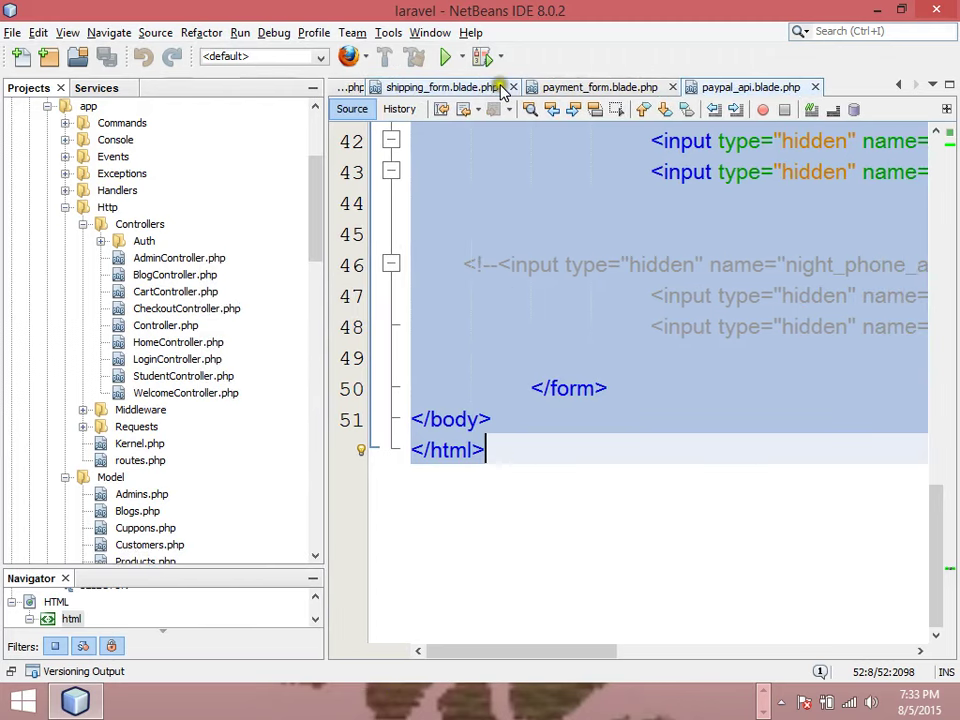
left_click(490, 88)
left_click(610, 87)
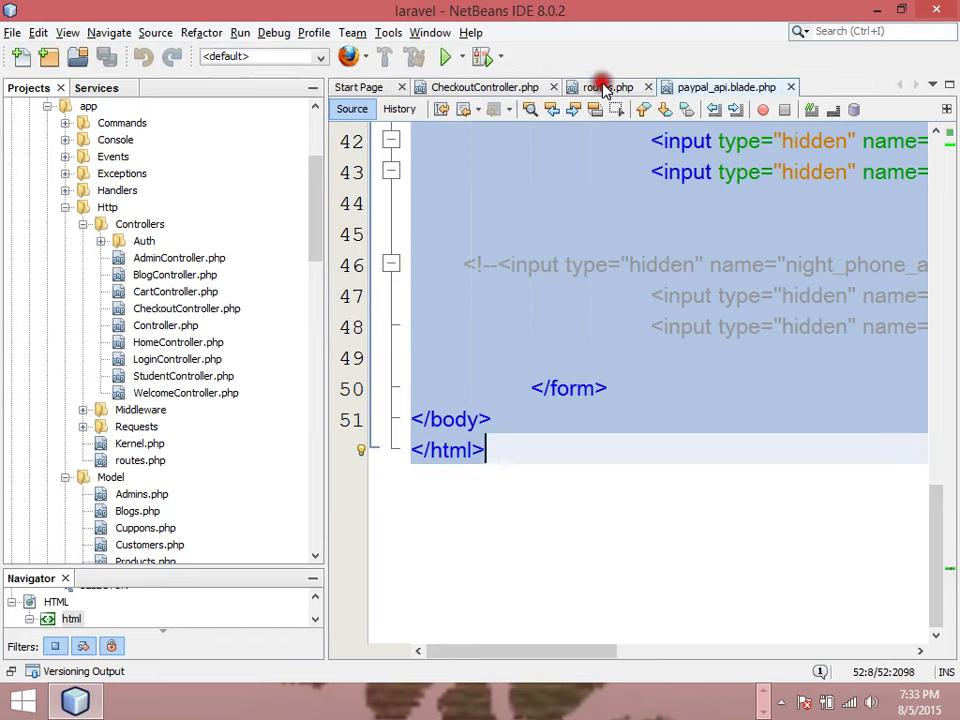
left_click(646, 88)
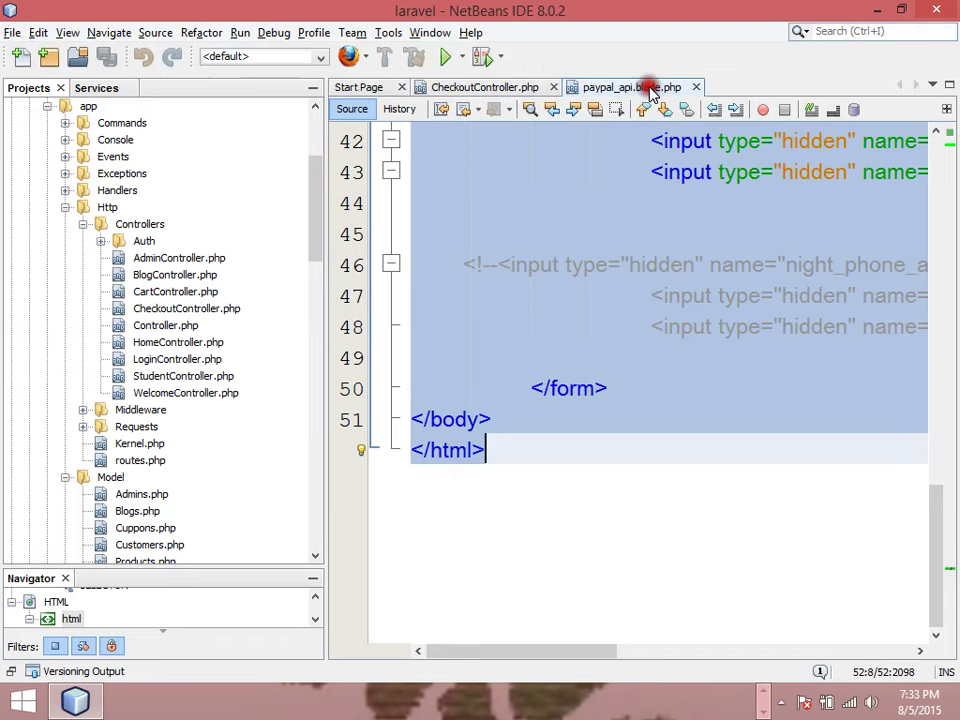
left_click(695, 87)
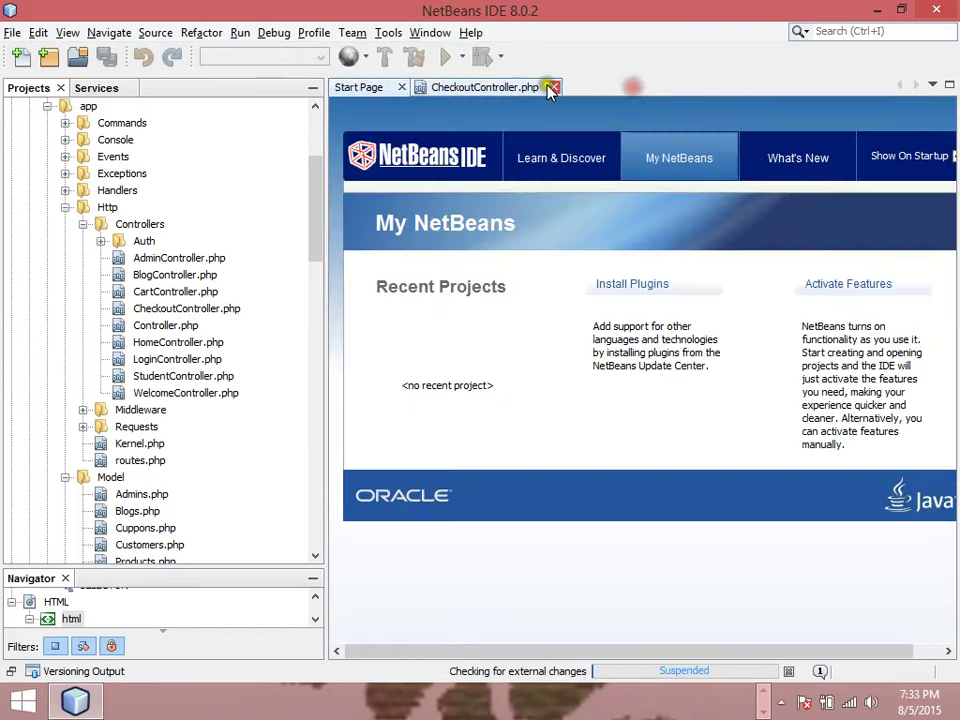
left_click(553, 87)
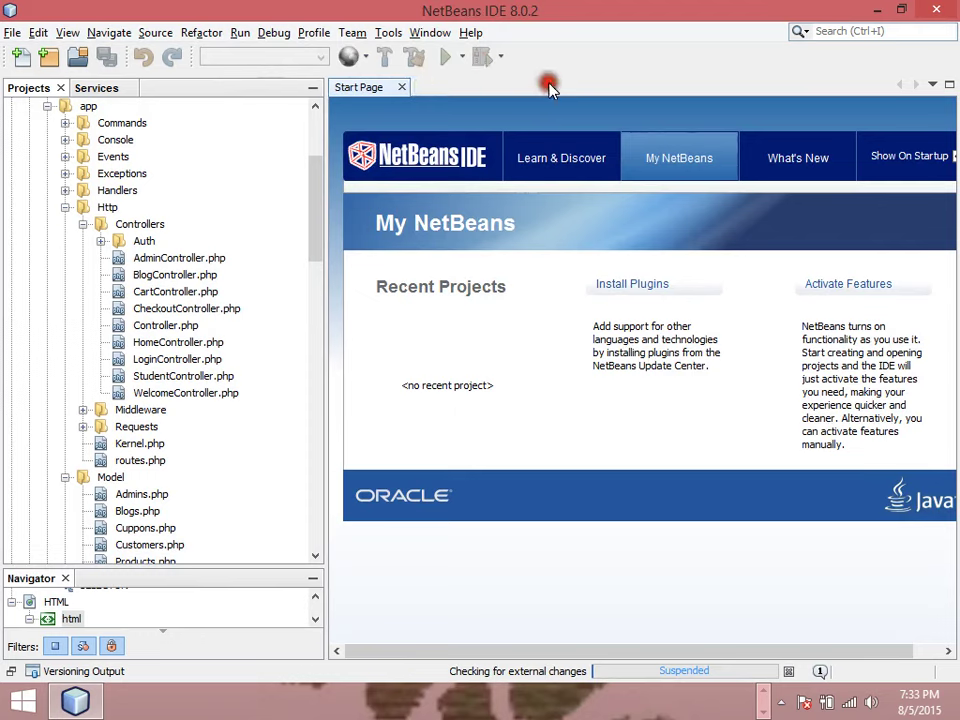
Select the db_seip_php_batch04_project SQL file and make its name editable to copy it.
left_click(78, 704)
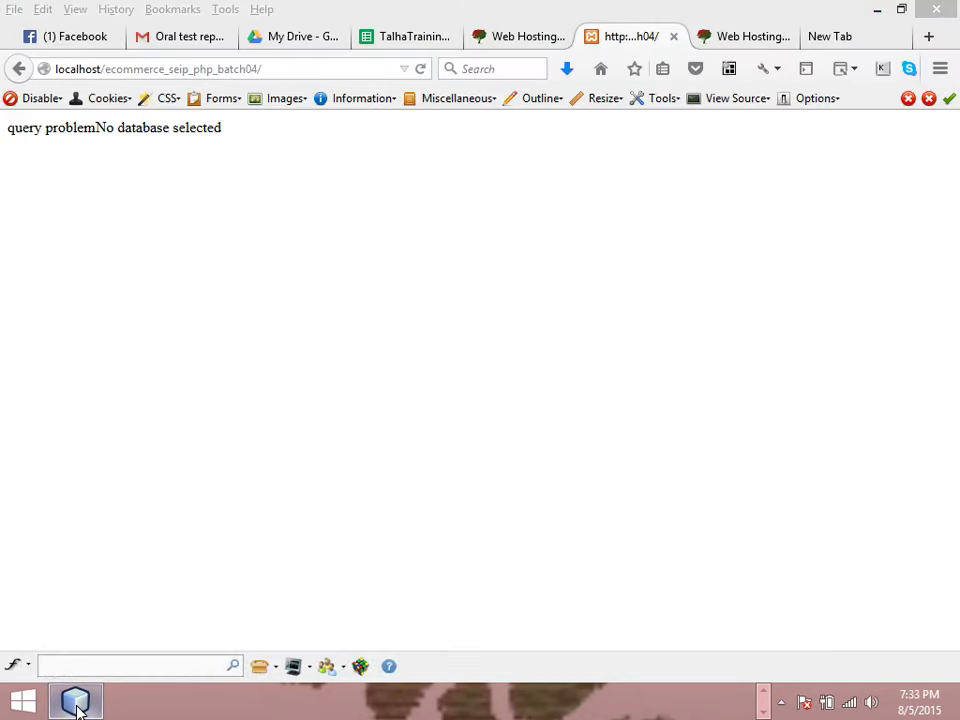
key("alt+Tab")
key("alt+Tab")
key("alt+Tab")
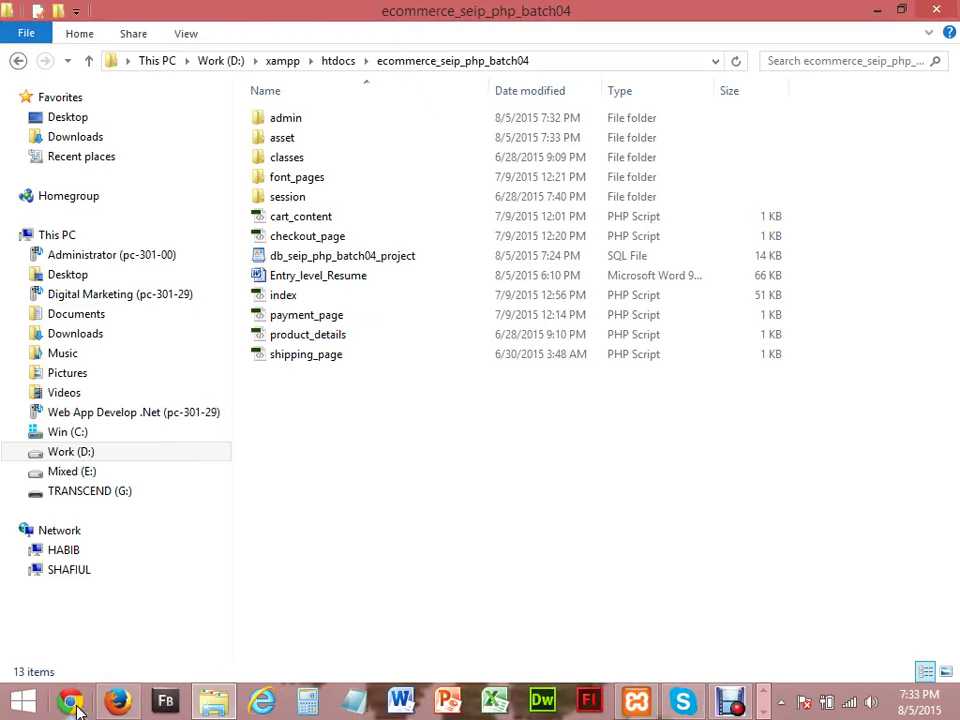
left_click(350, 258)
left_click(352, 258)
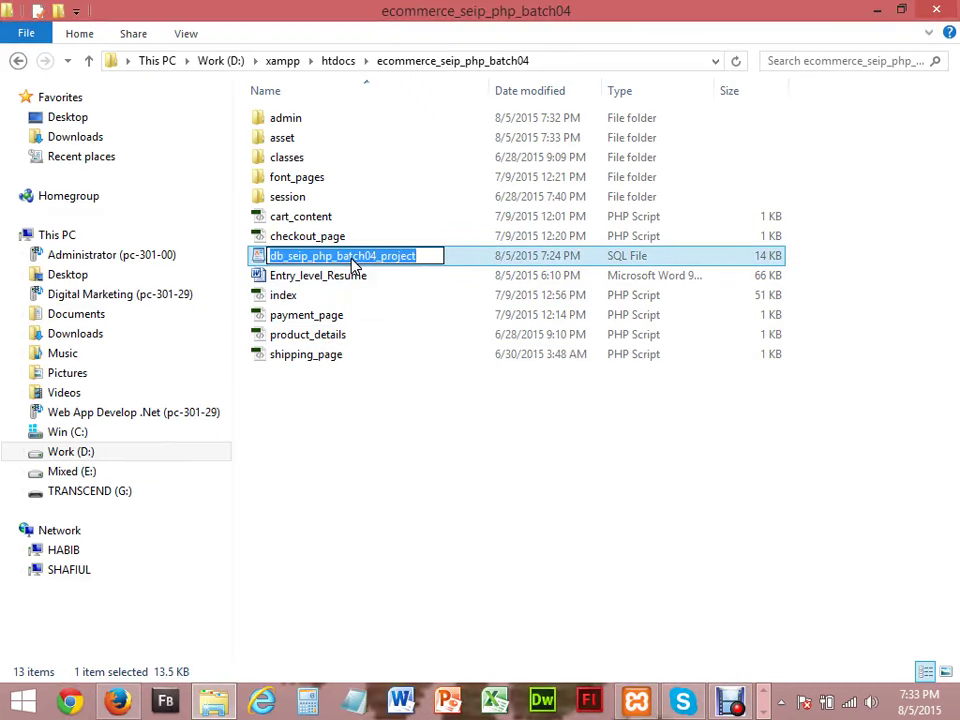
Load localhost/phpmyadmin in Firefox's empty new tab.
left_click(117, 700)
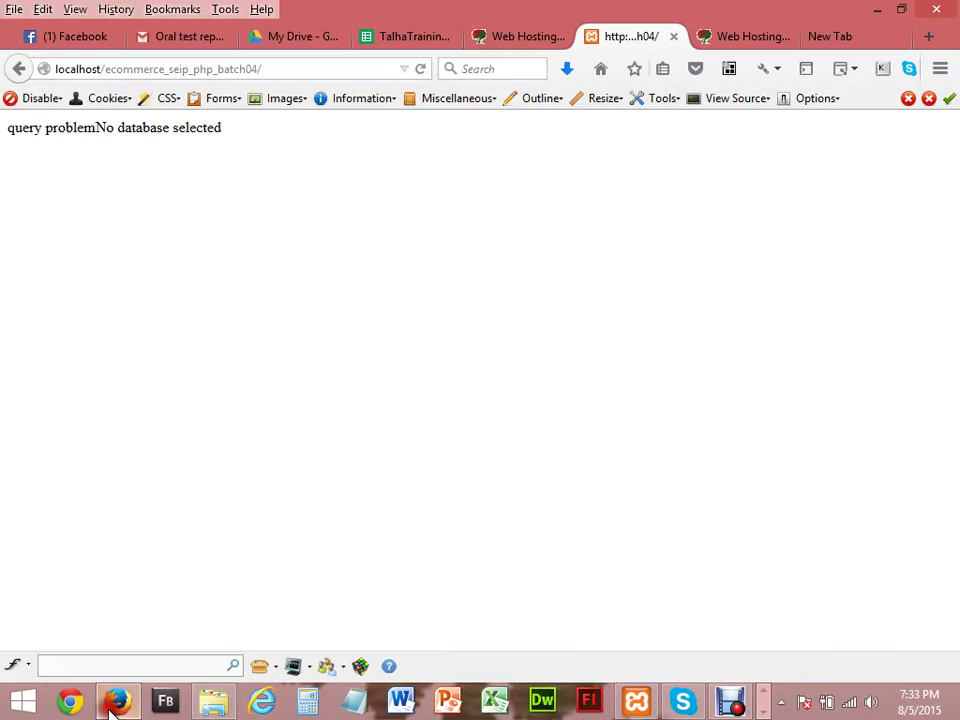
left_click(860, 38)
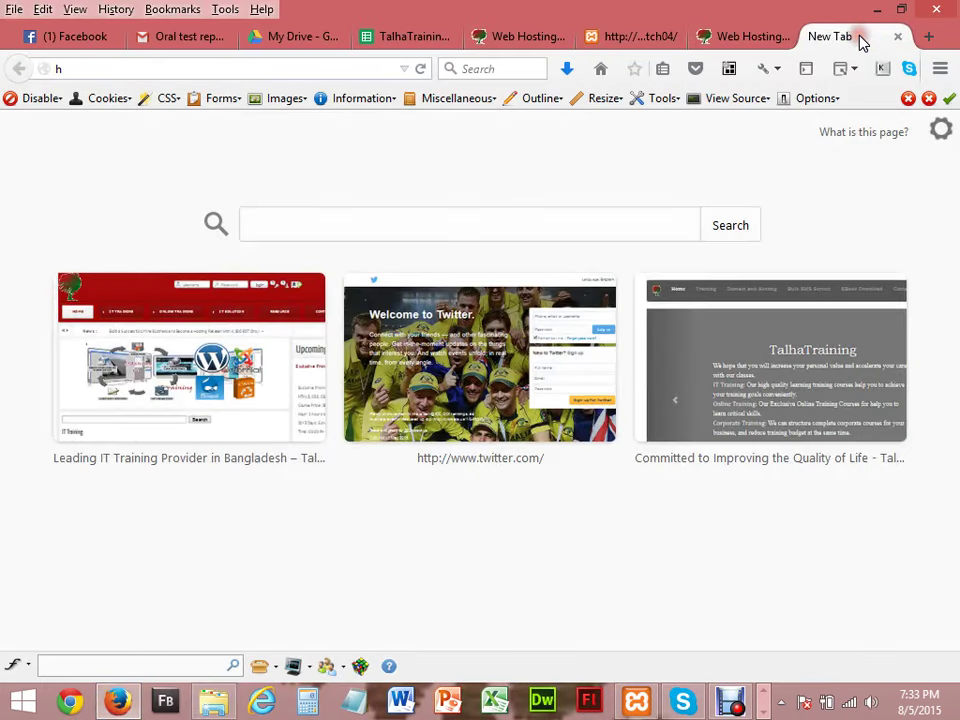
left_click(274, 72)
type("localhost/")
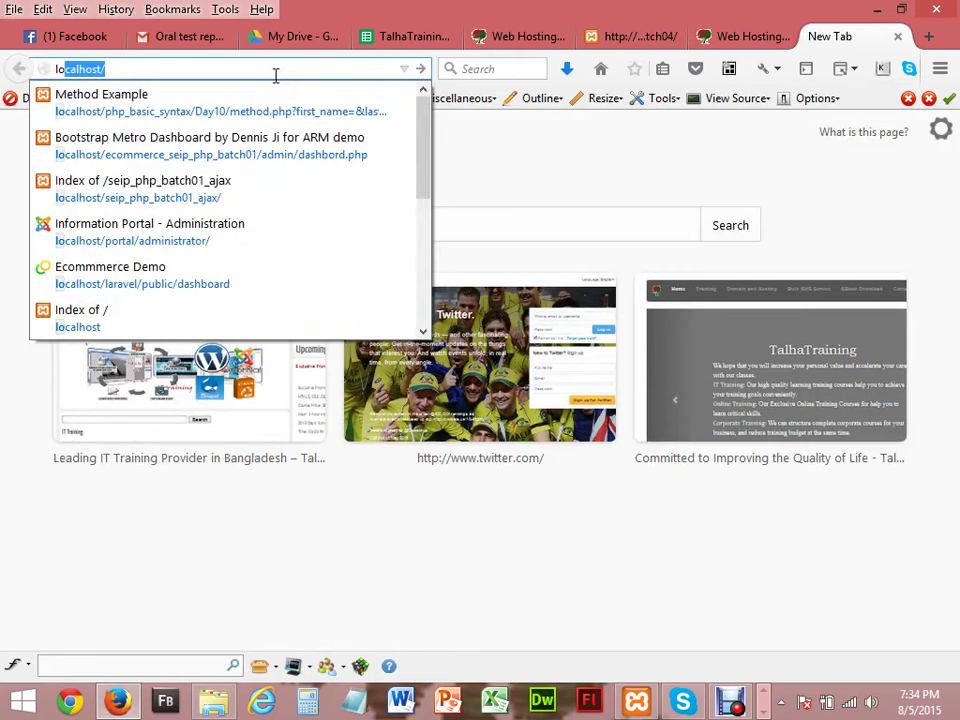
key("Right")
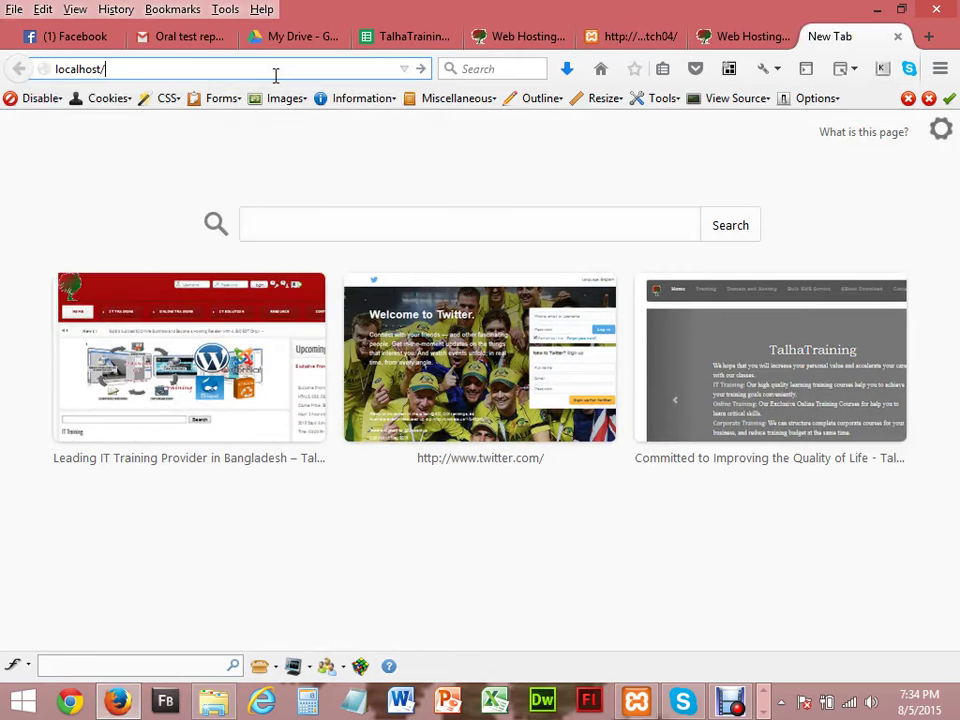
type("php")
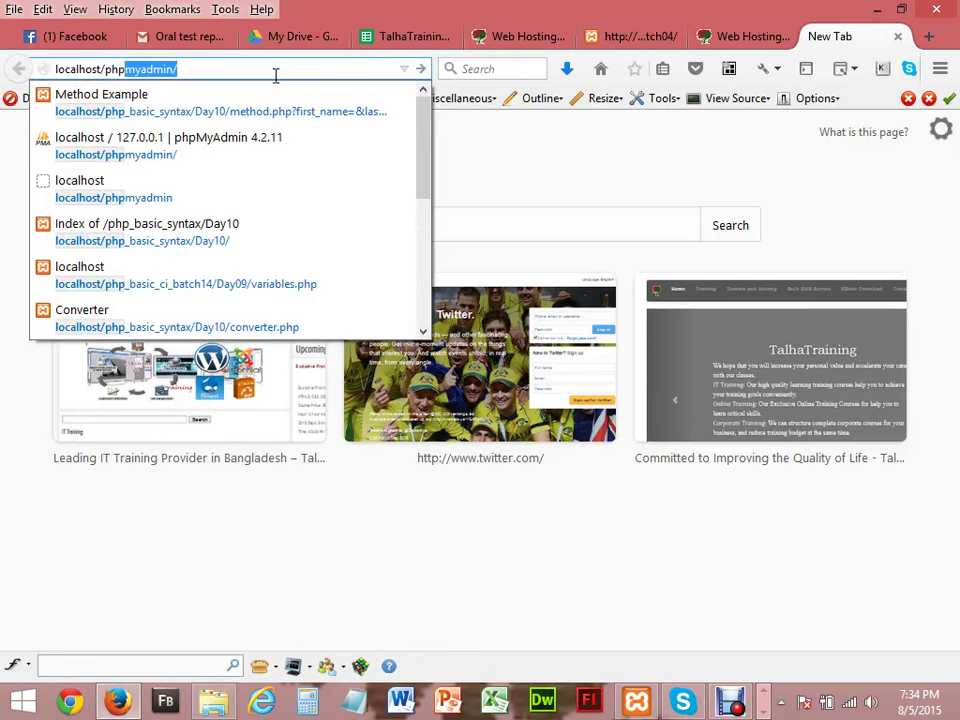
key("Return")
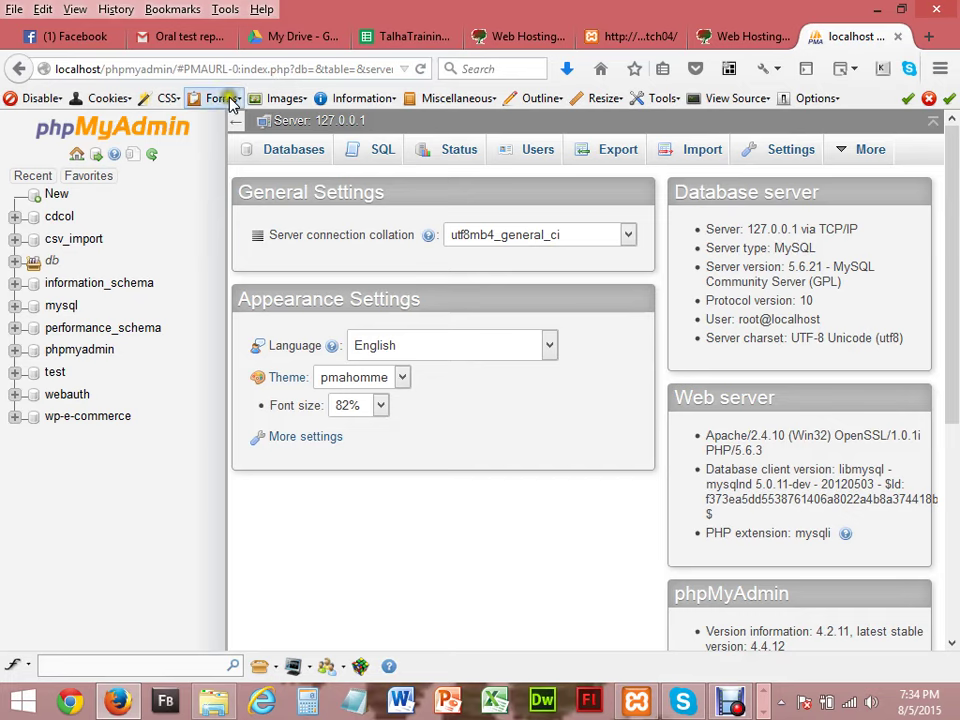
On the Databases tab, paste db_seip_php_batch04_project as the name, pick utf8_general_ci, and create it.
left_click(284, 150)
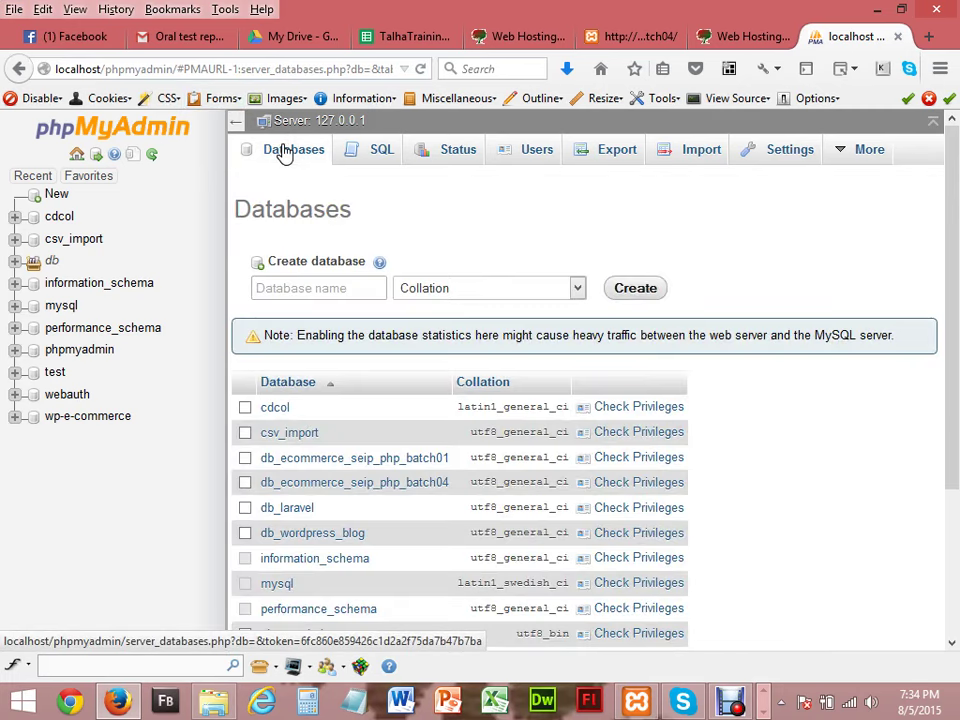
left_click(323, 289)
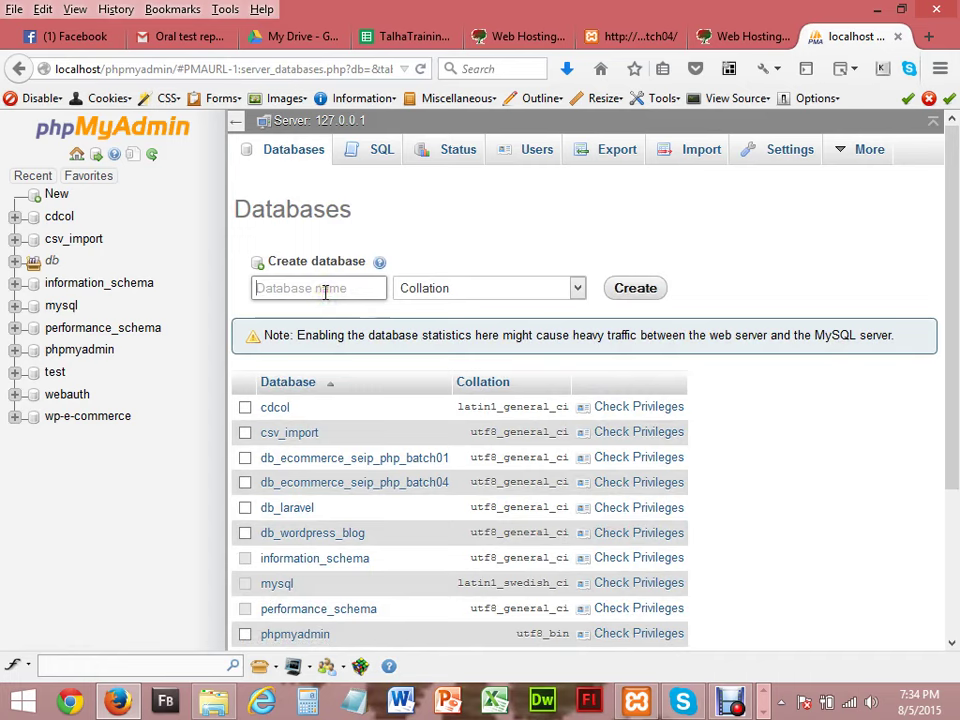
key("ctrl+v")
left_click(578, 290)
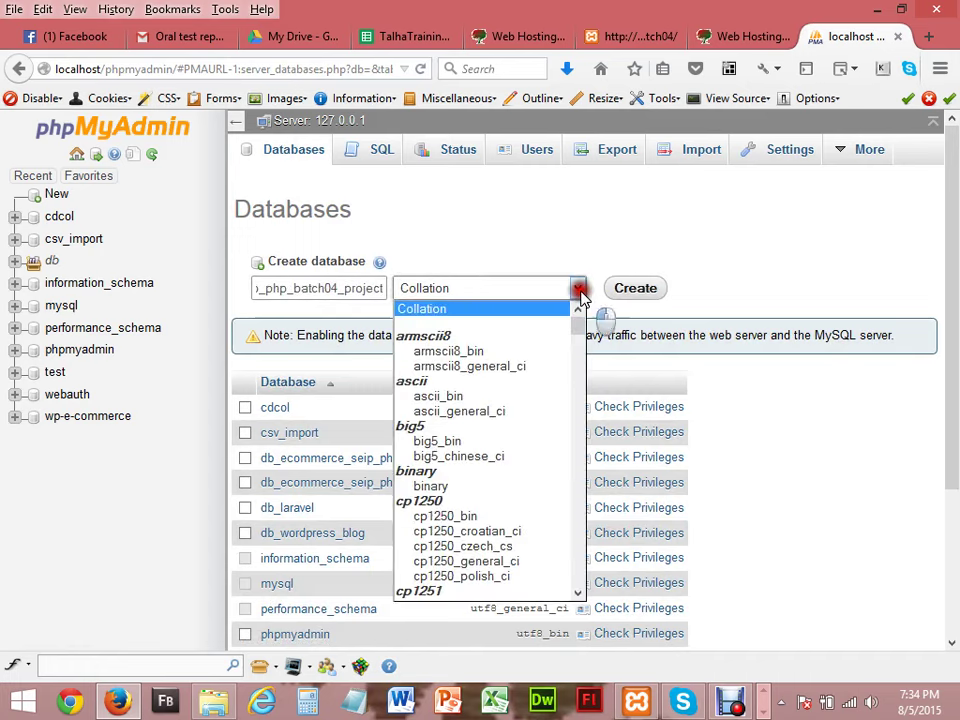
scroll(578, 330, "down", 1)
left_click_drag(578, 330, 580, 538)
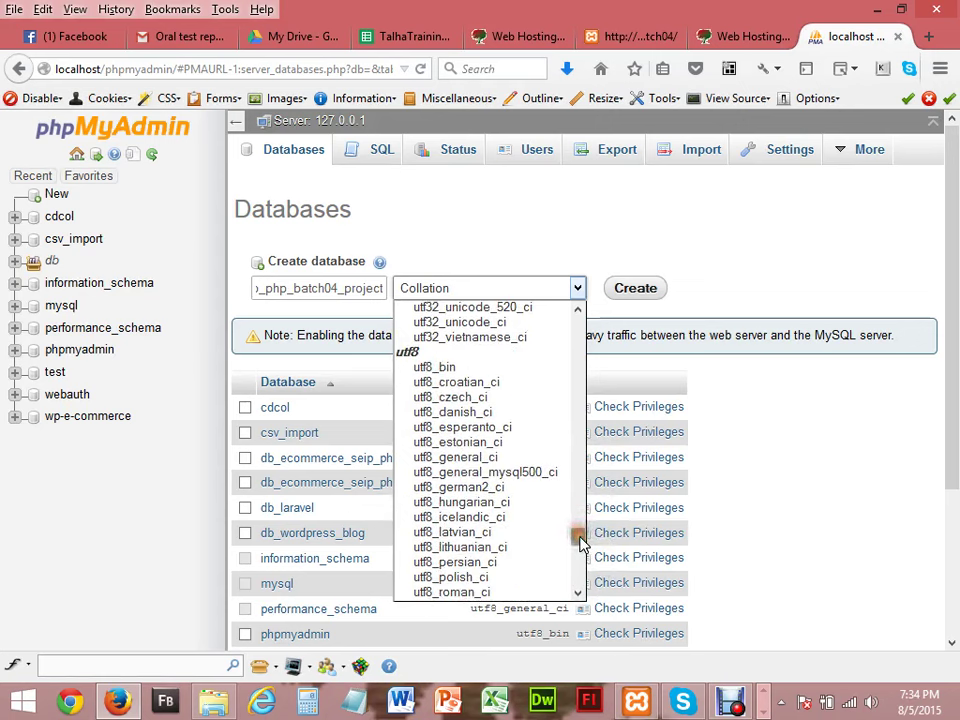
left_click(492, 462)
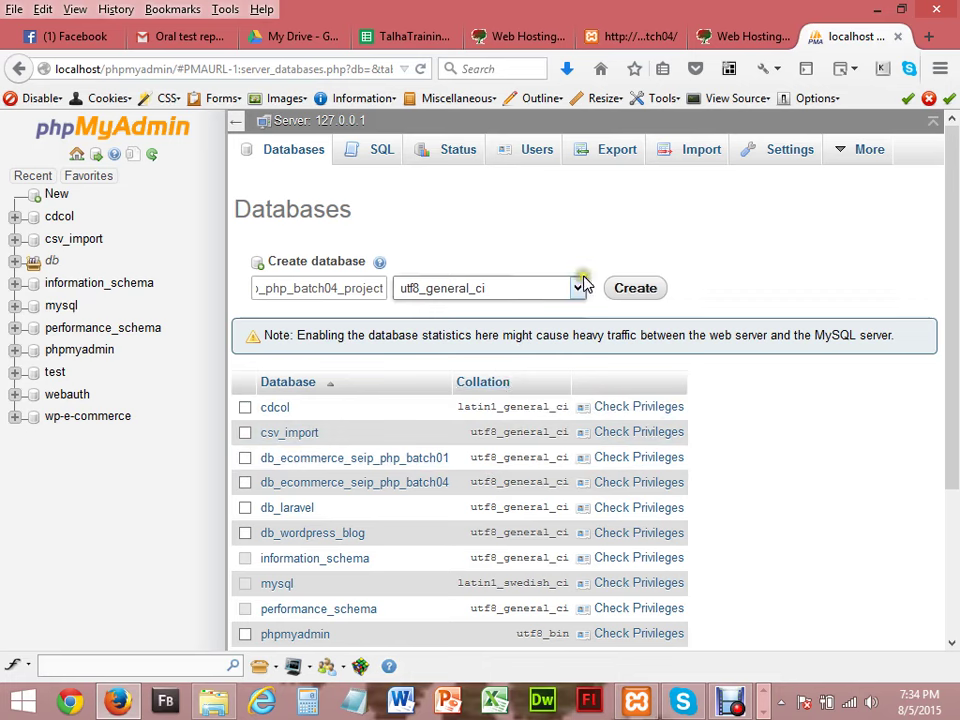
left_click(641, 289)
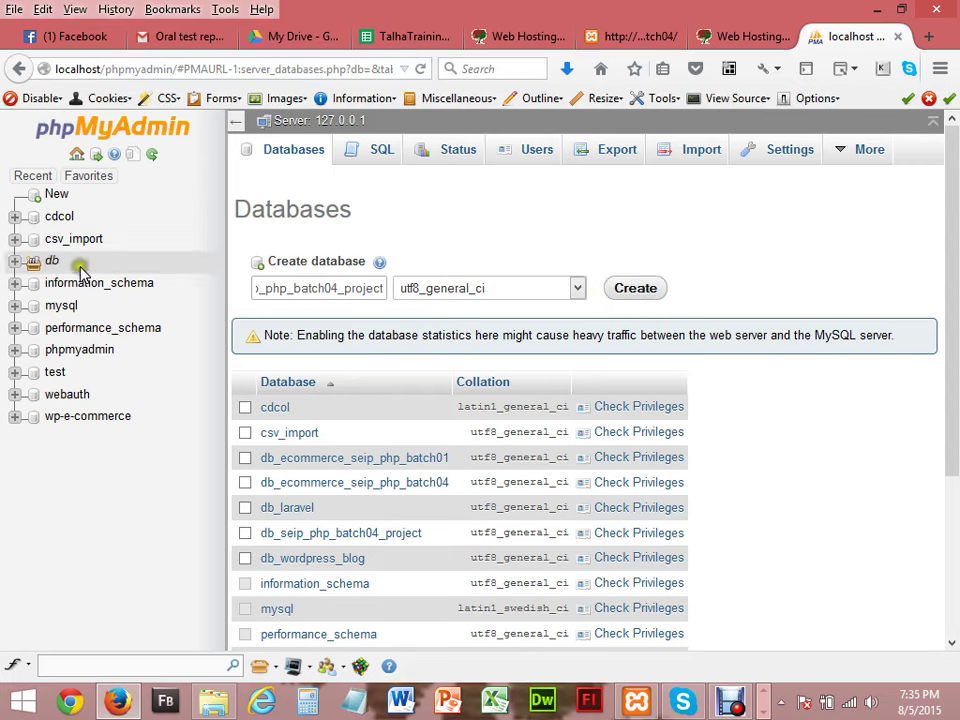
Open db_seip_php_batch04_project's Import page and browse for a file to import.
left_click(16, 262)
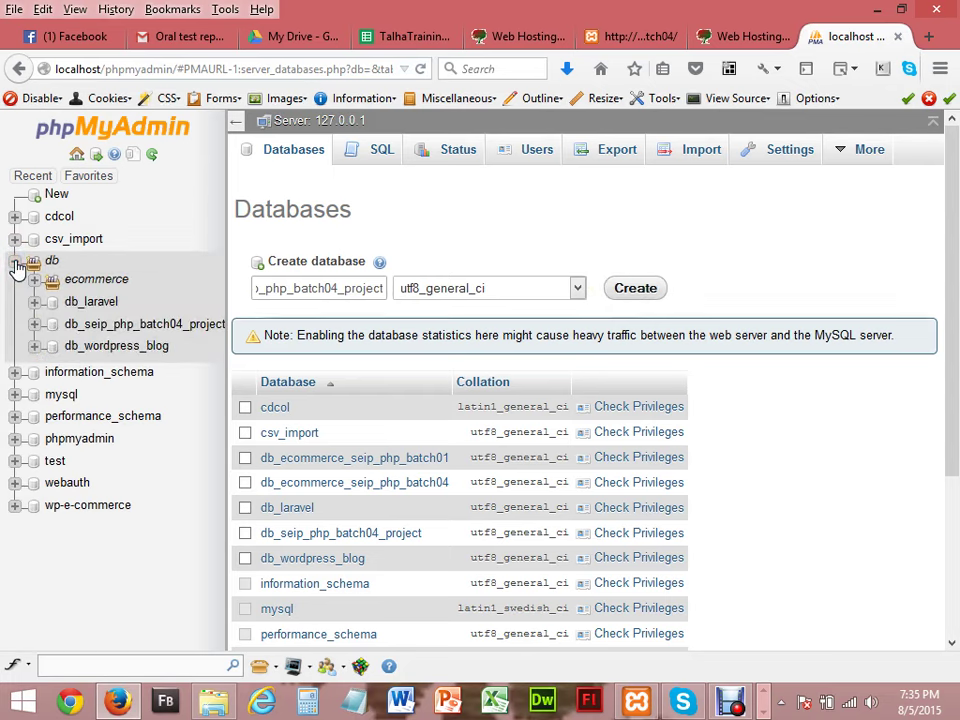
left_click(154, 335)
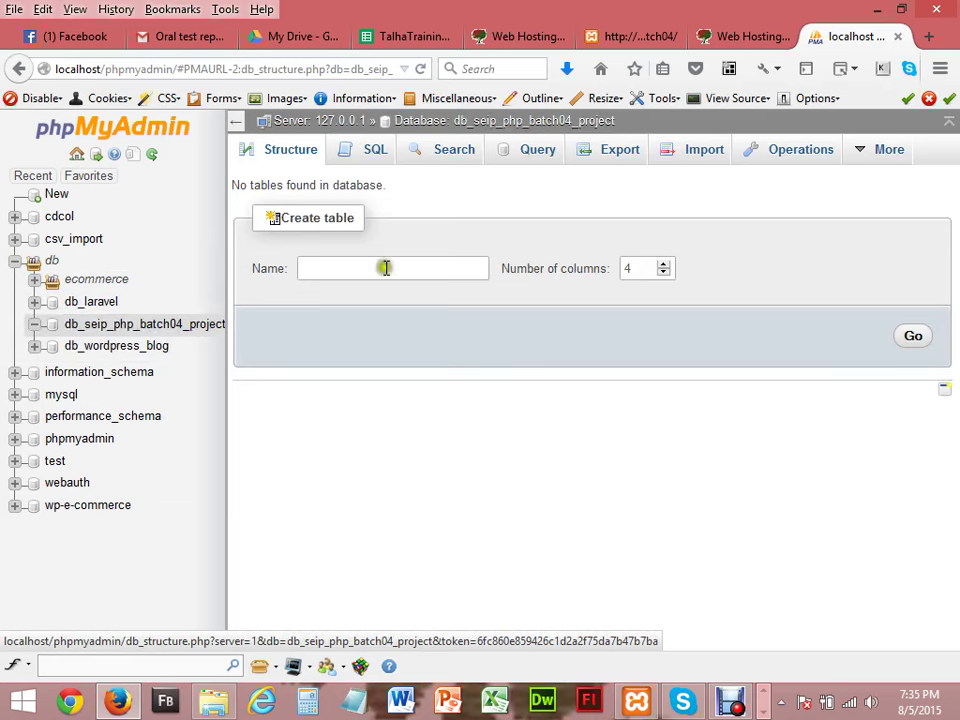
left_click(697, 160)
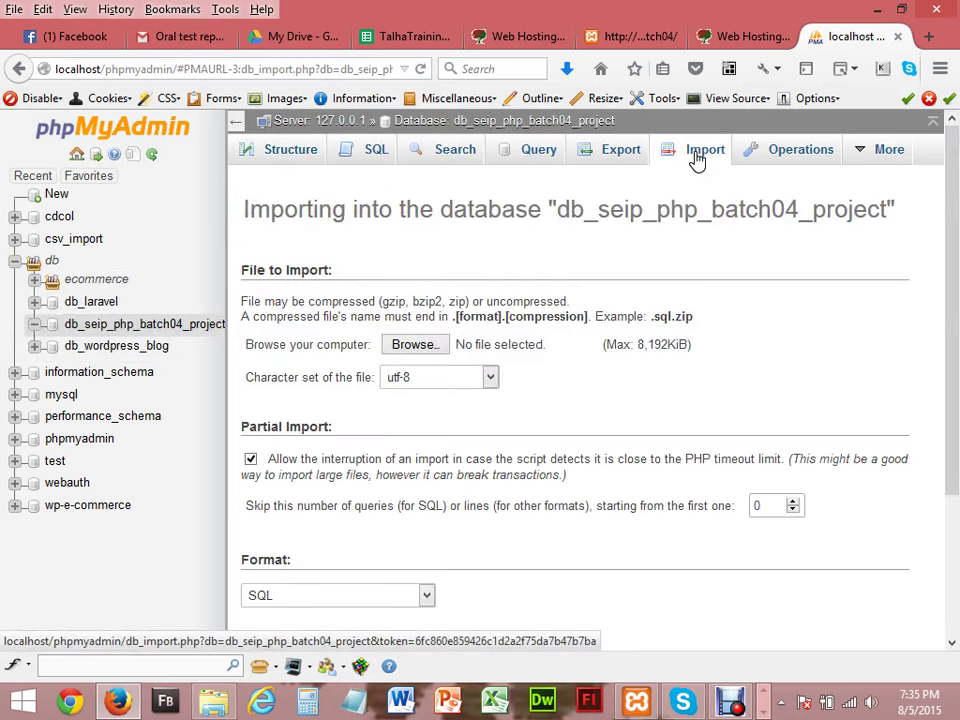
left_click_drag(950, 268, 954, 325)
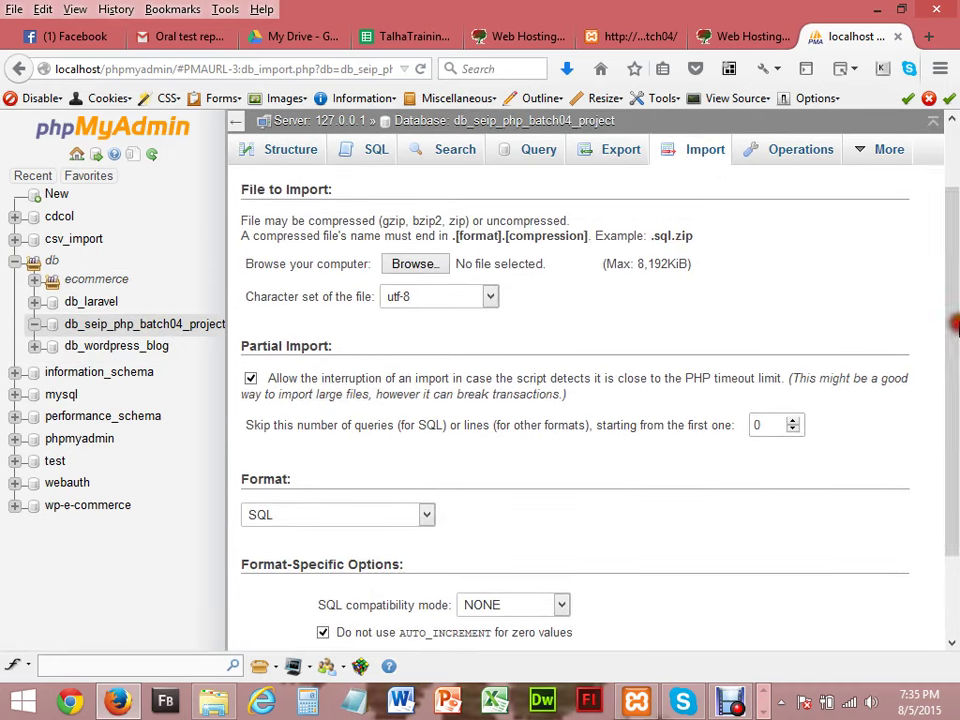
left_click(418, 265)
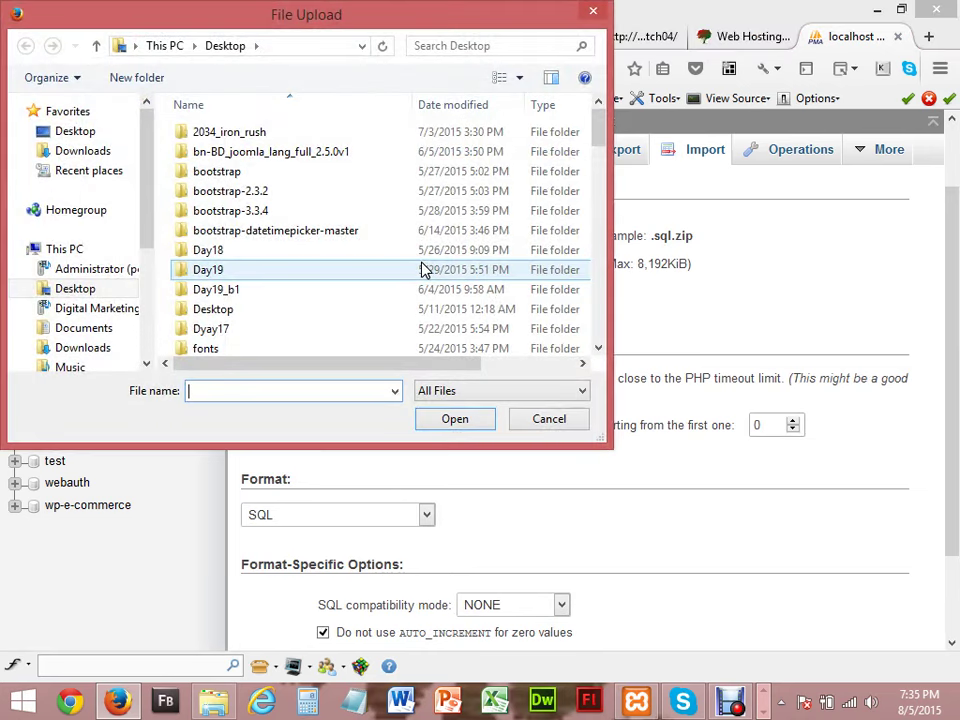
Choose db_seip_php_batch04_project.sql from D:\xampp\htdocs\ecommerce_seip_php_batch04 as the import file.
left_click_drag(146, 231, 140, 336)
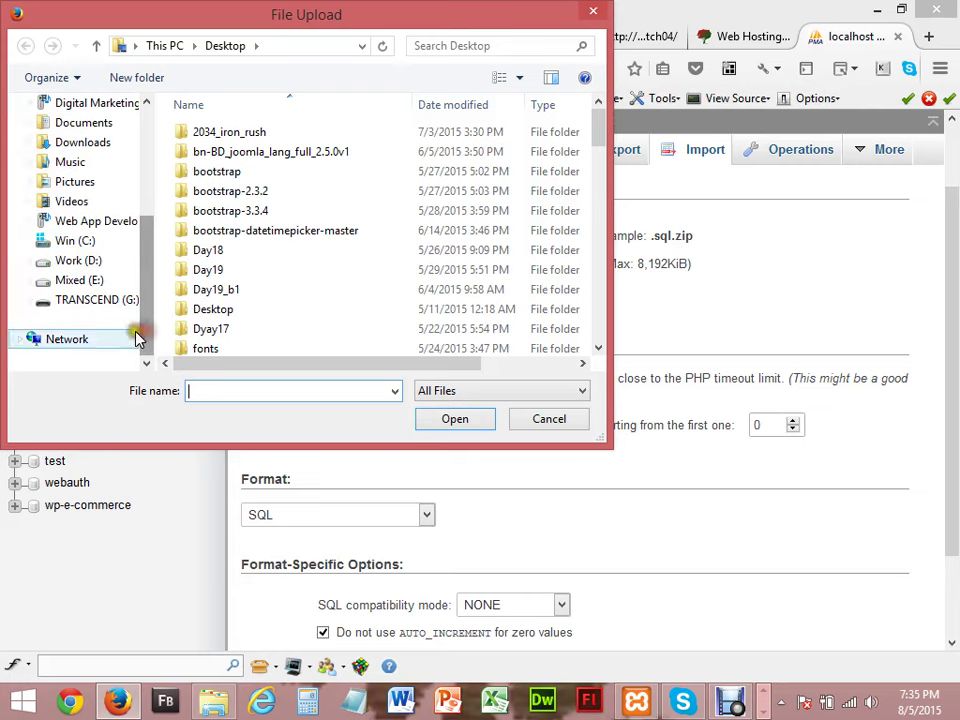
left_click(82, 263)
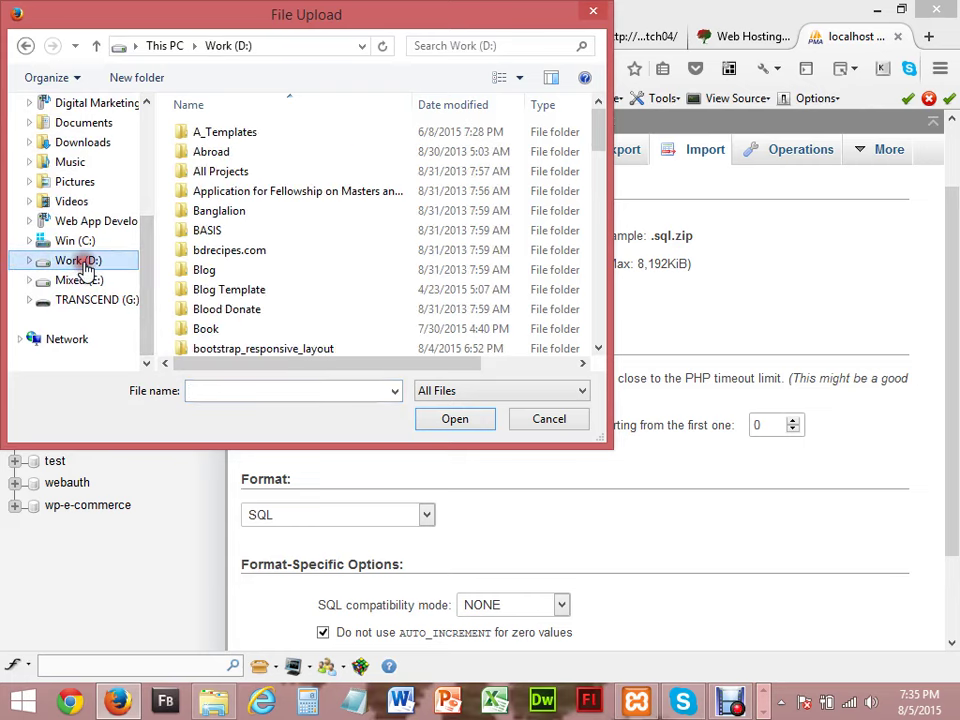
left_click_drag(598, 138, 598, 327)
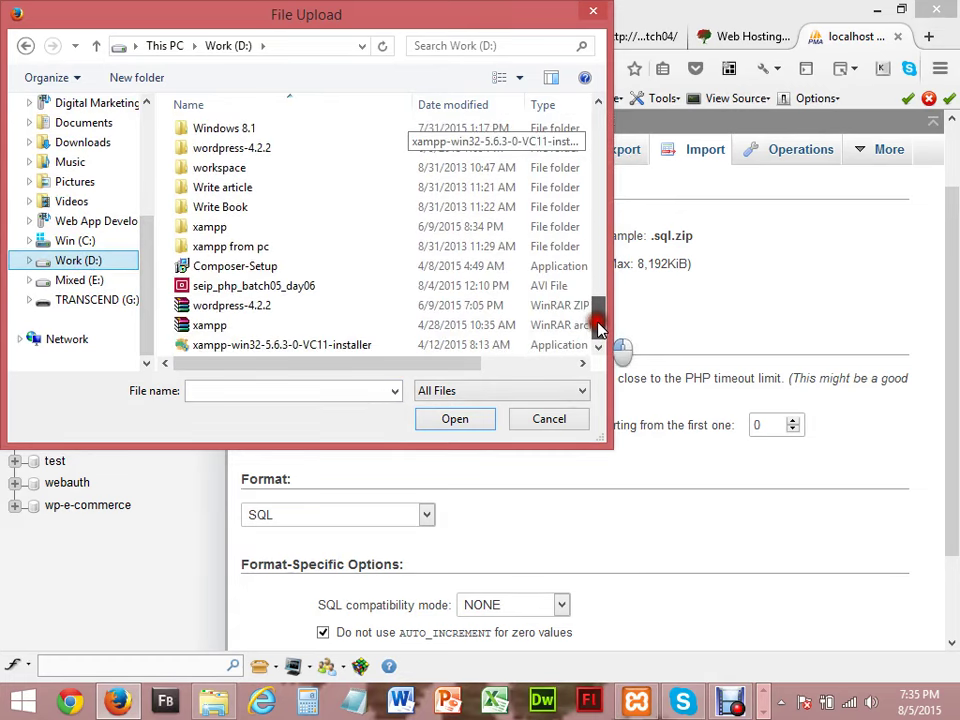
double_click(261, 226)
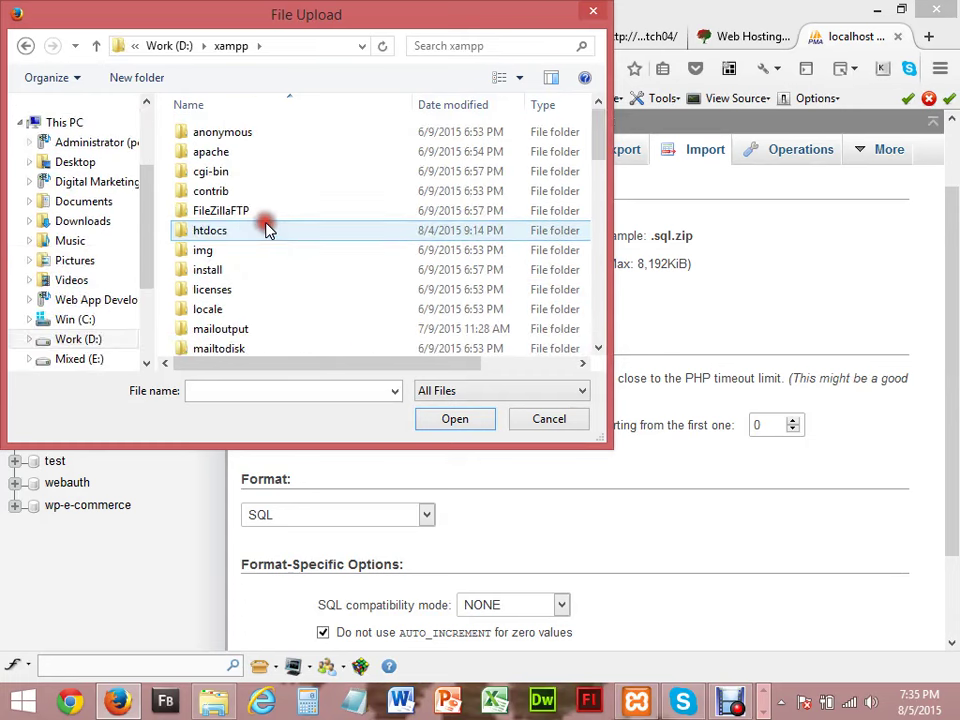
double_click(244, 232)
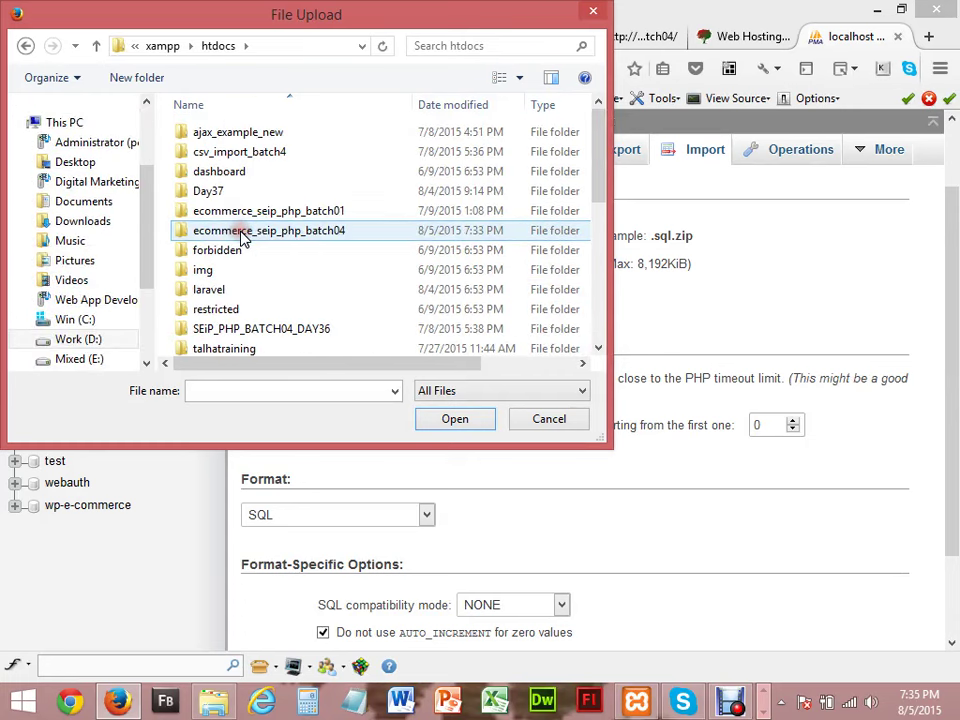
double_click(241, 232)
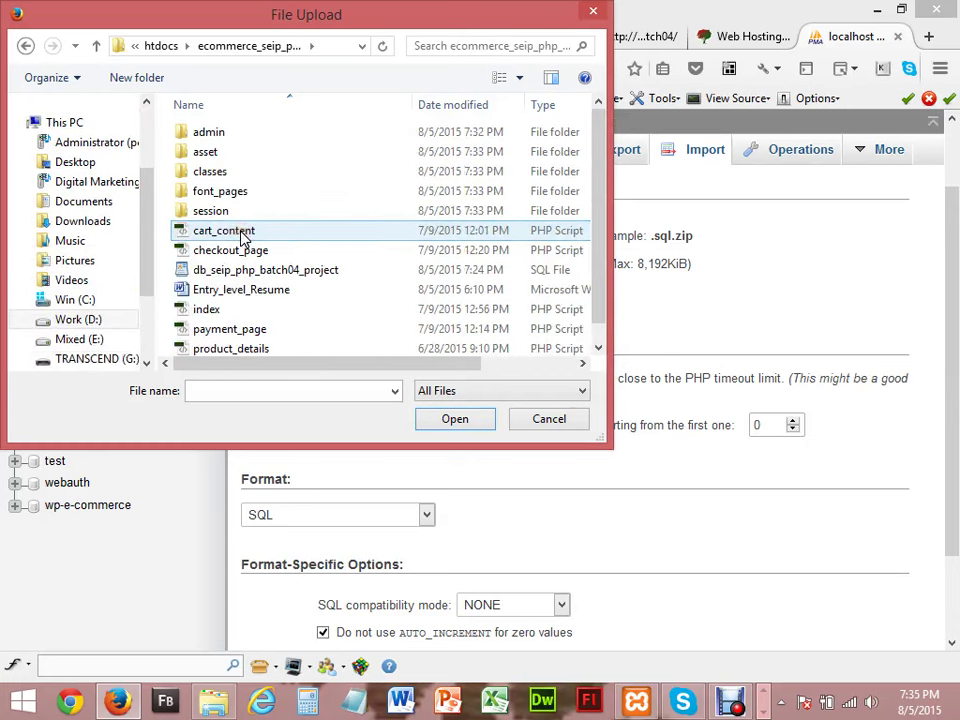
left_click(262, 270)
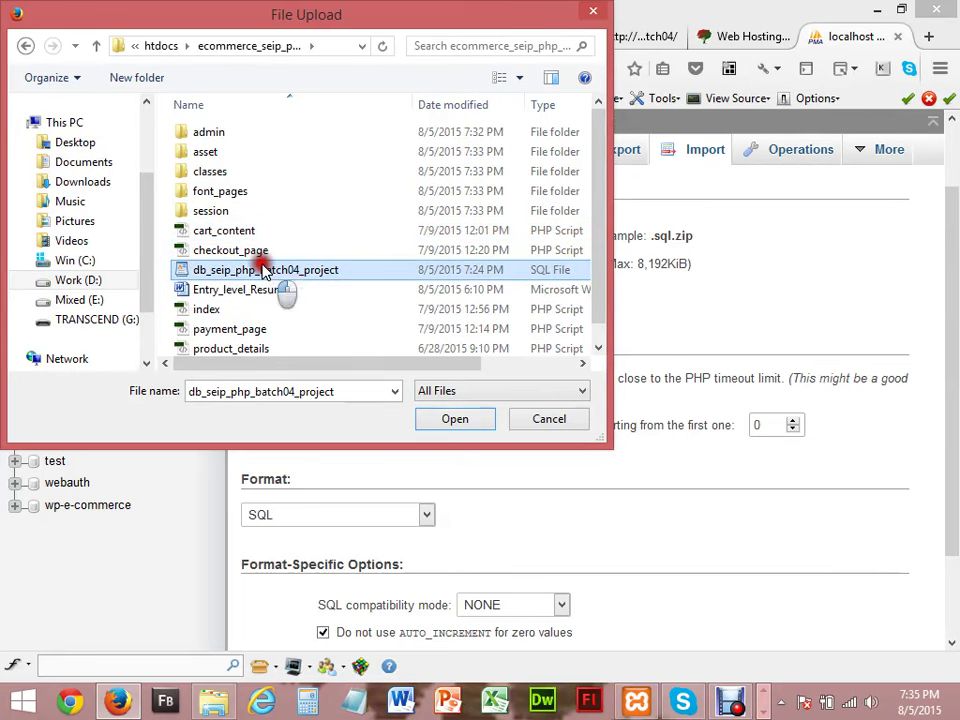
double_click(262, 270)
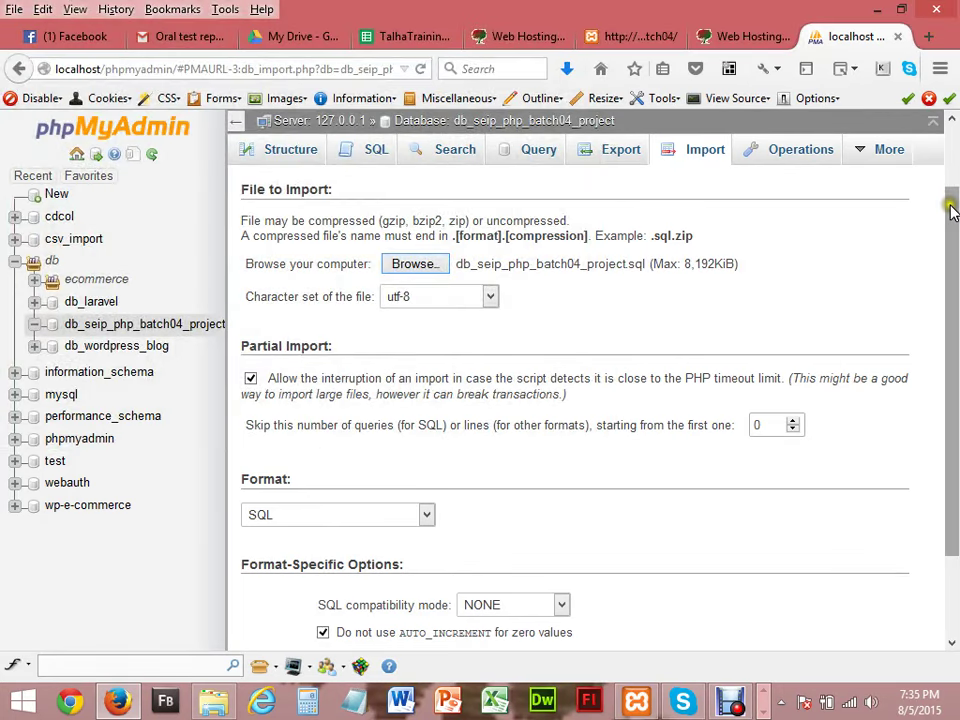
left_click_drag(951, 210, 953, 320)
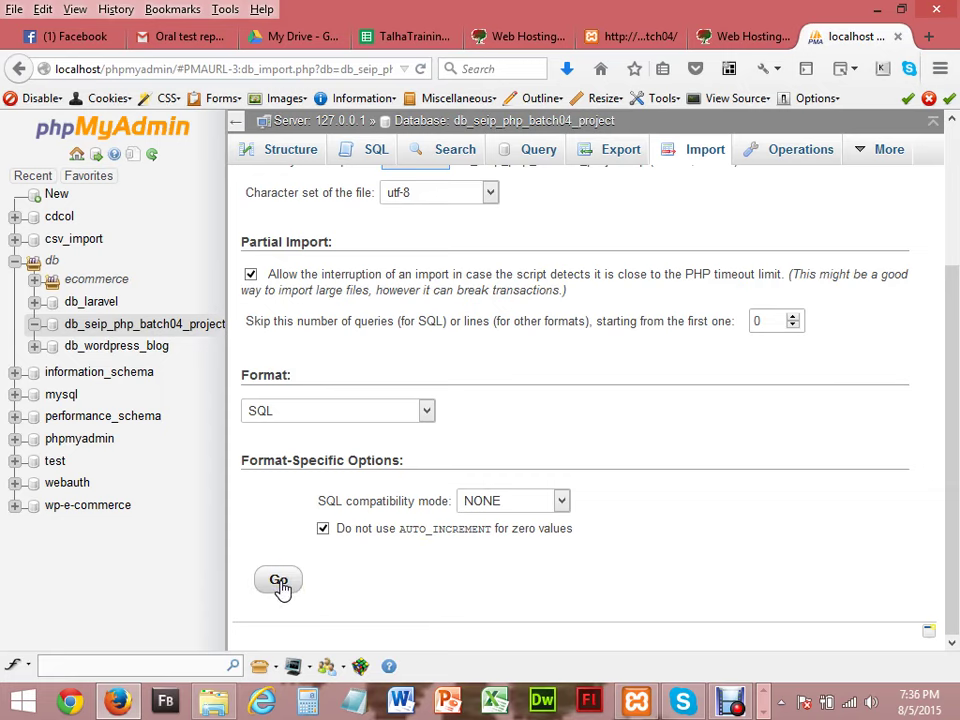
Run the import, executing 37 queries and creating seven tables including tbl_admin and tbl_product.
left_click(279, 582)
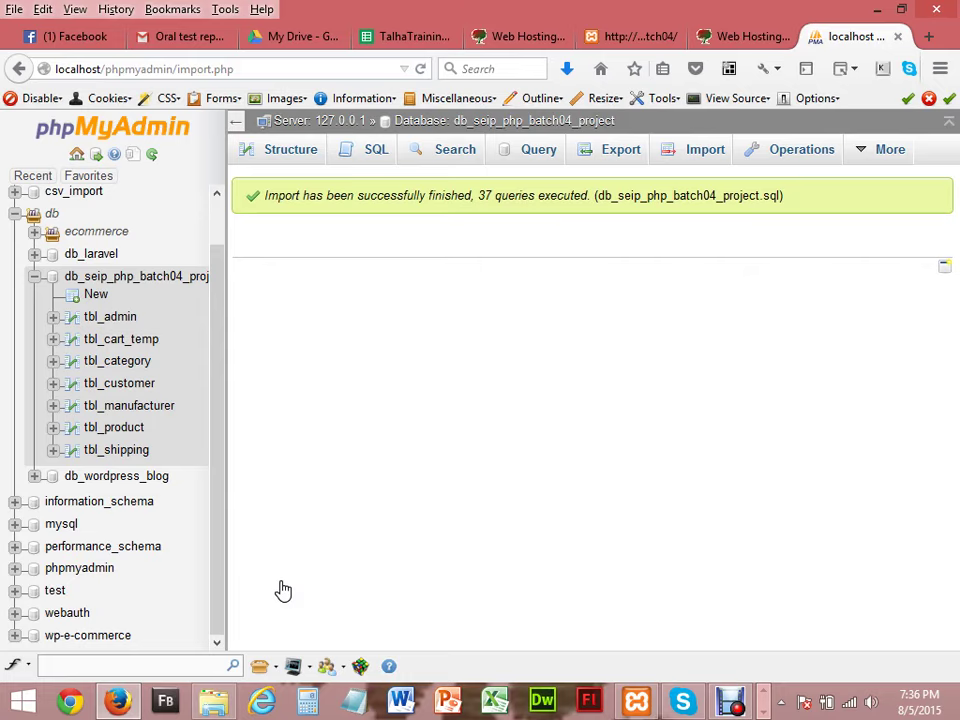
Reload the local flatastic shop, then go to HostBari's Reseller > Hosting Reseller page.
left_click(648, 44)
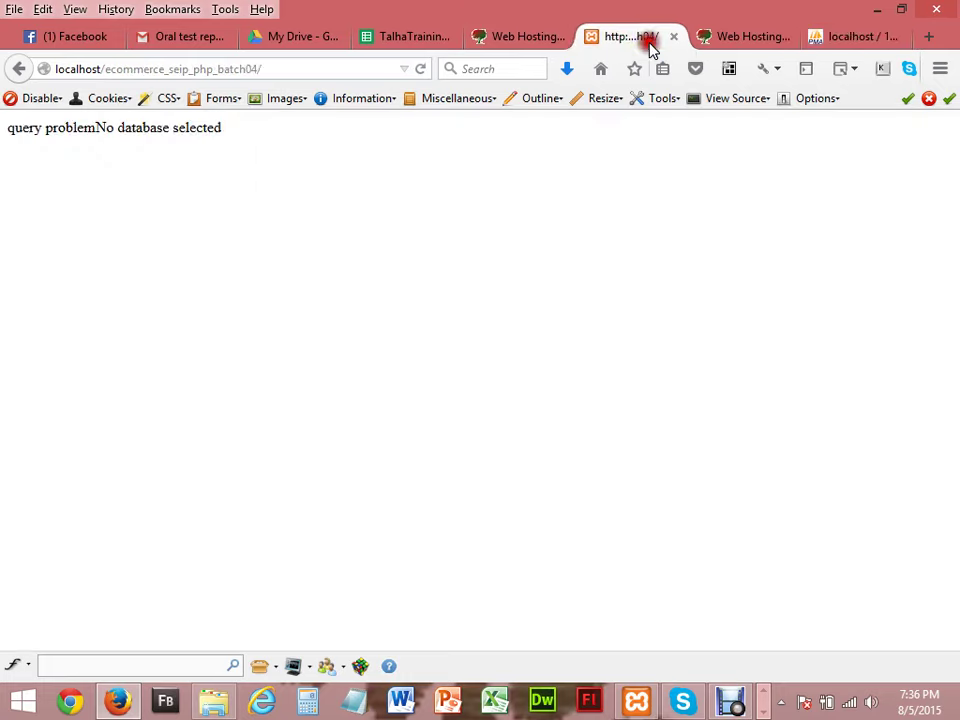
left_click(420, 70)
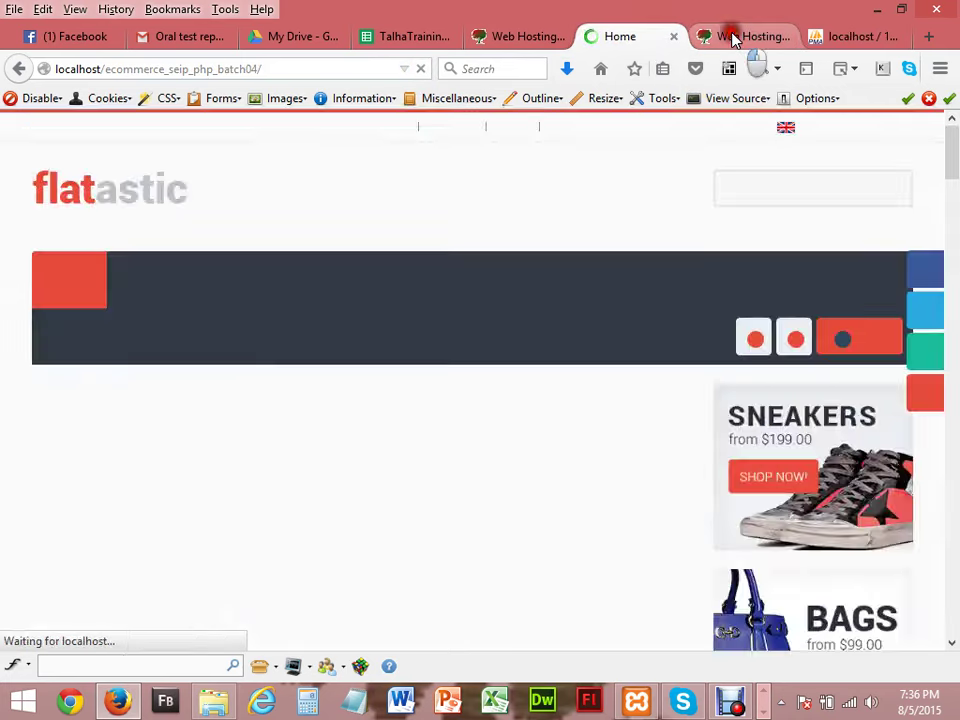
left_click(735, 38)
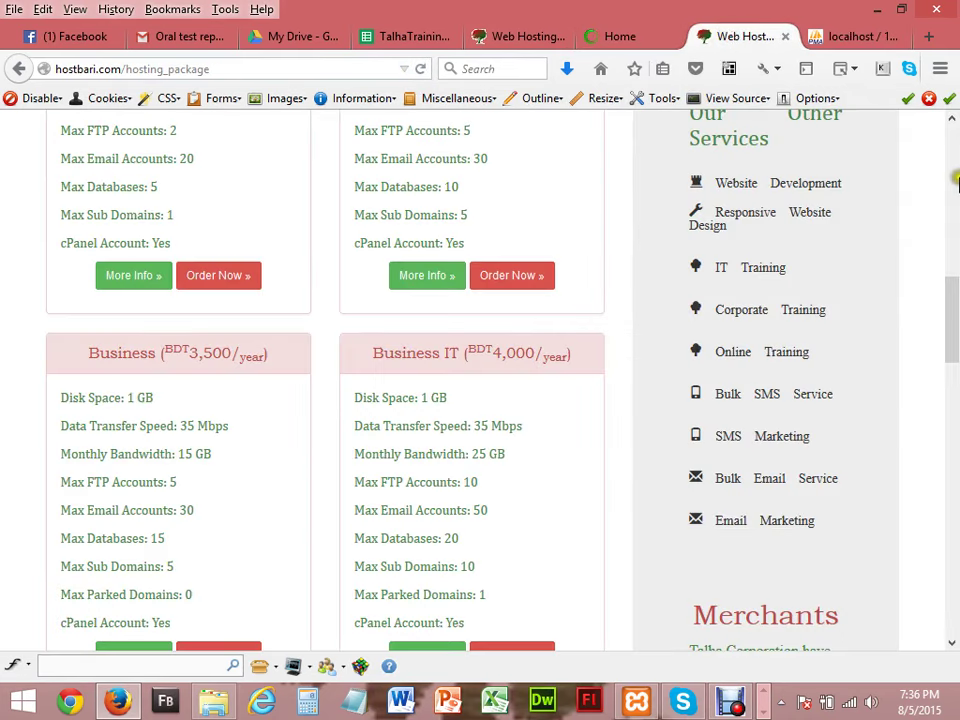
left_click(956, 202)
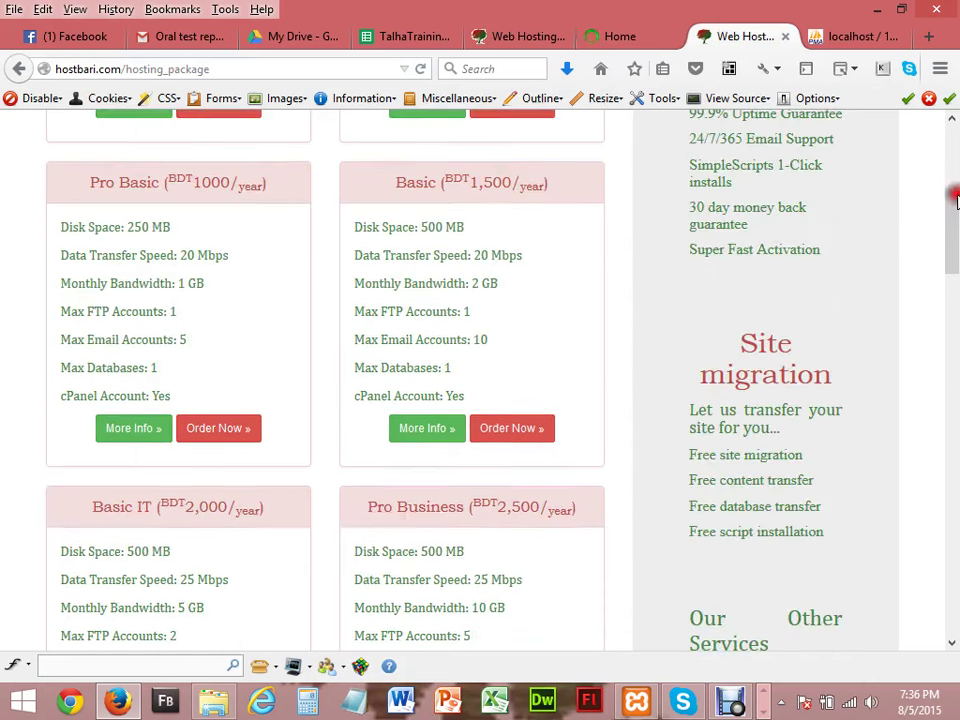
left_click(954, 139)
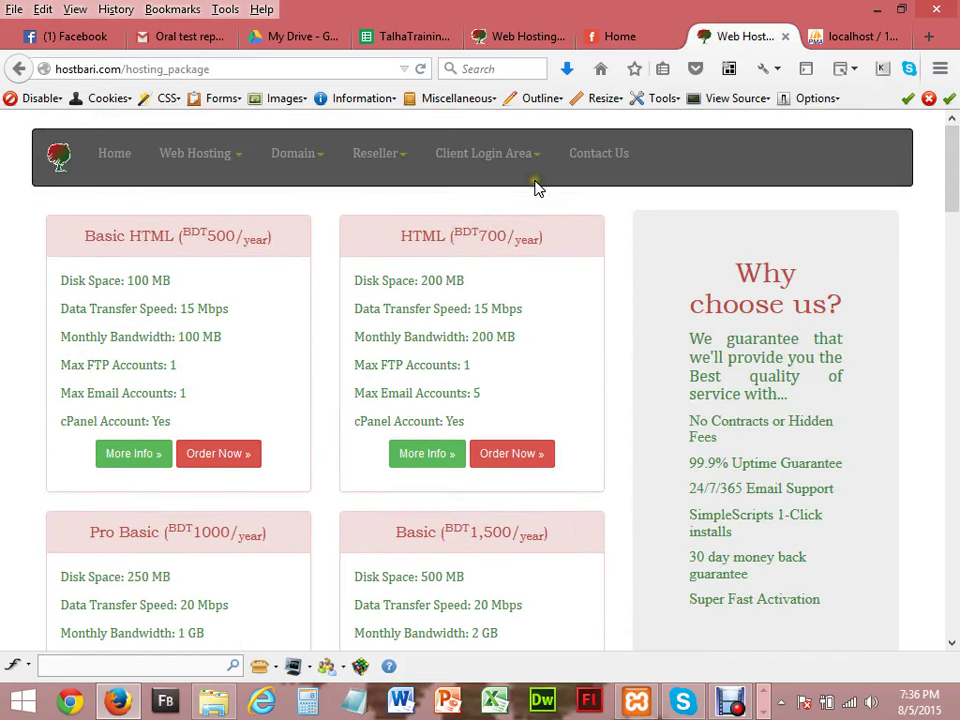
left_click(404, 158)
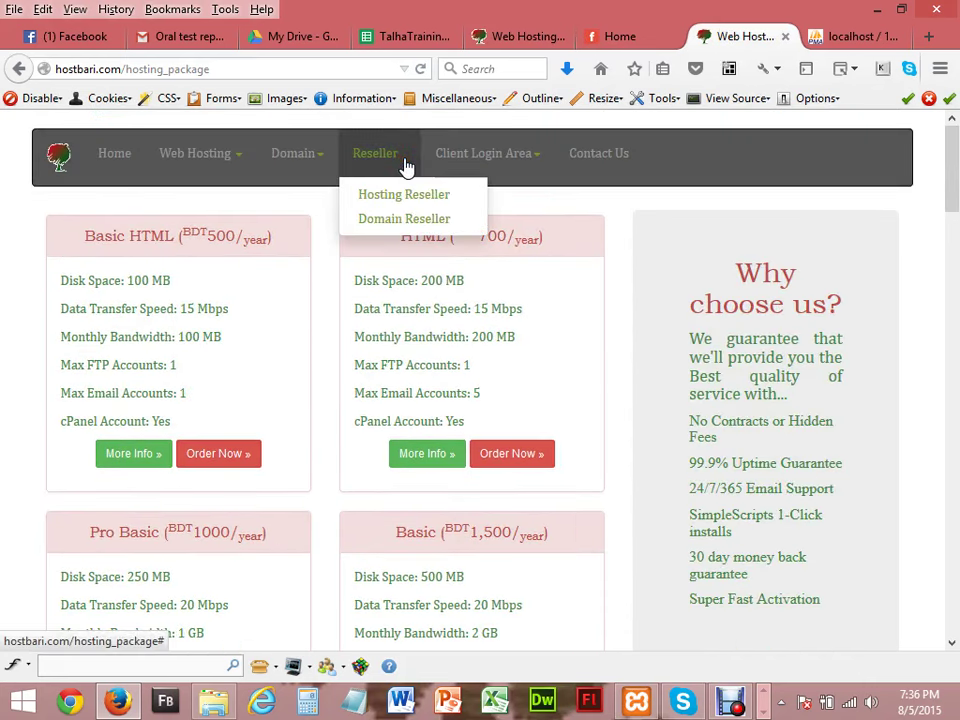
left_click(405, 196)
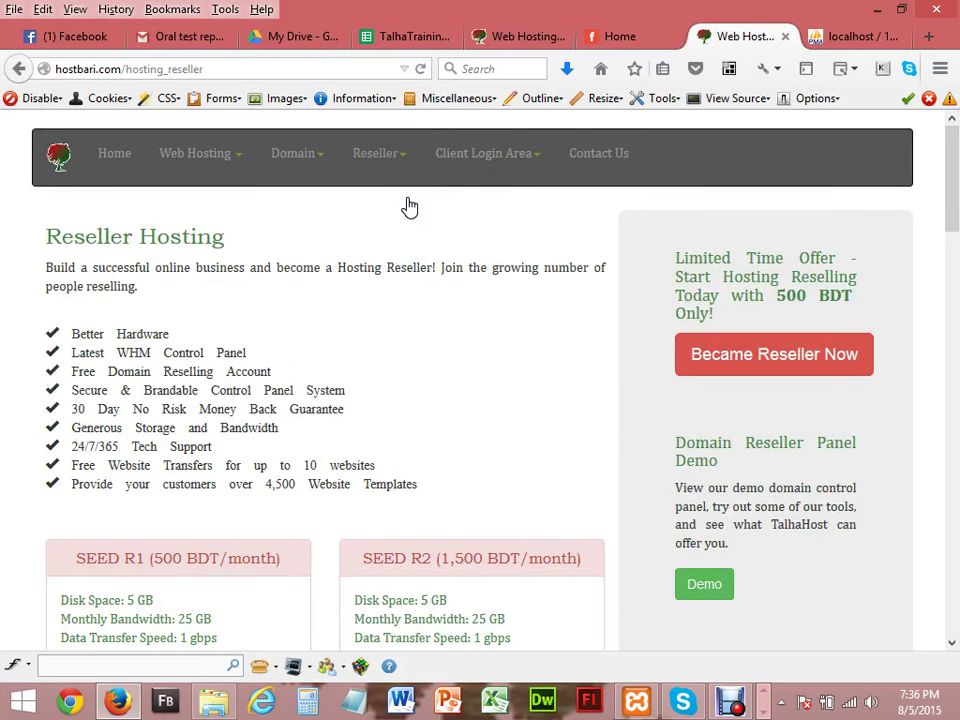
Scroll HostBari's reseller page to the SEED R1 and SEED R2 plan boxes.
scroll(409, 206, "down", 5)
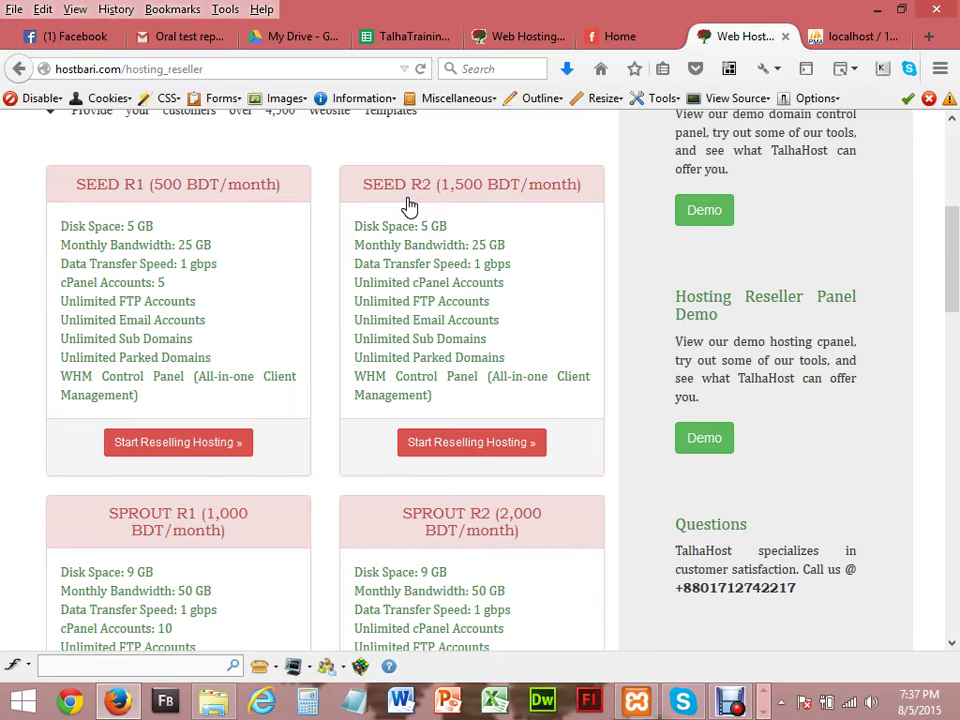
scroll(409, 206, "up", 5)
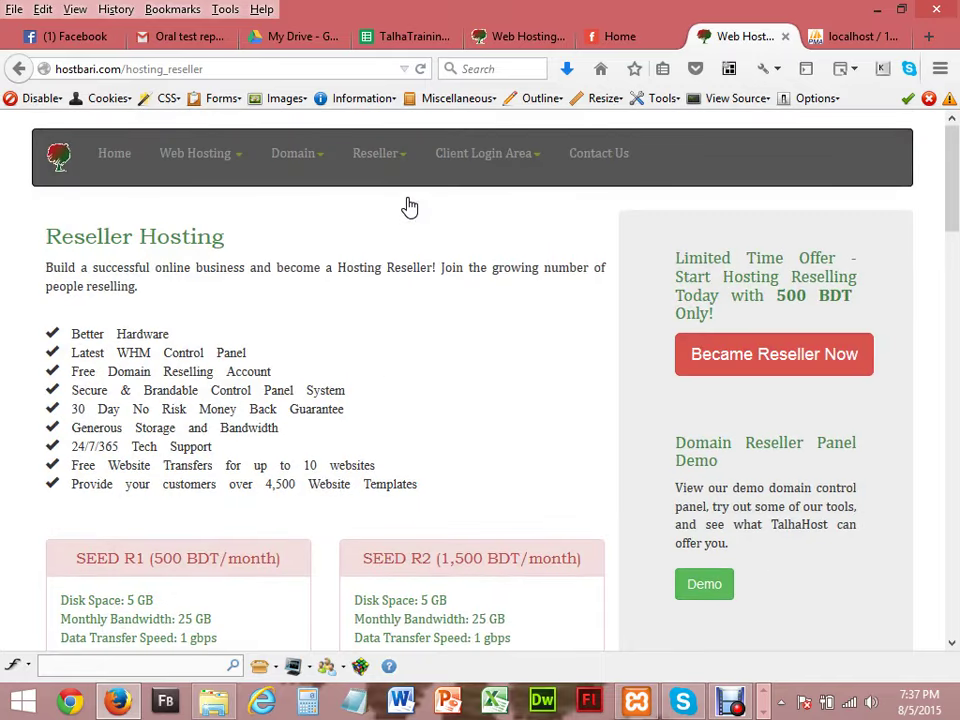
scroll(409, 206, "down", 1)
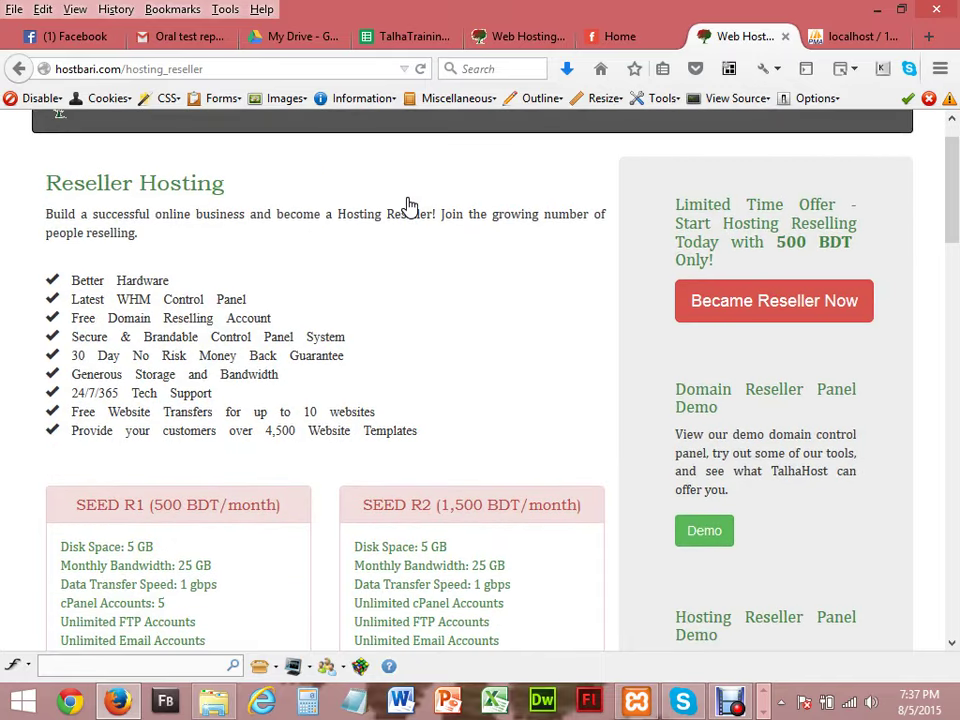
scroll(409, 206, "down", 1)
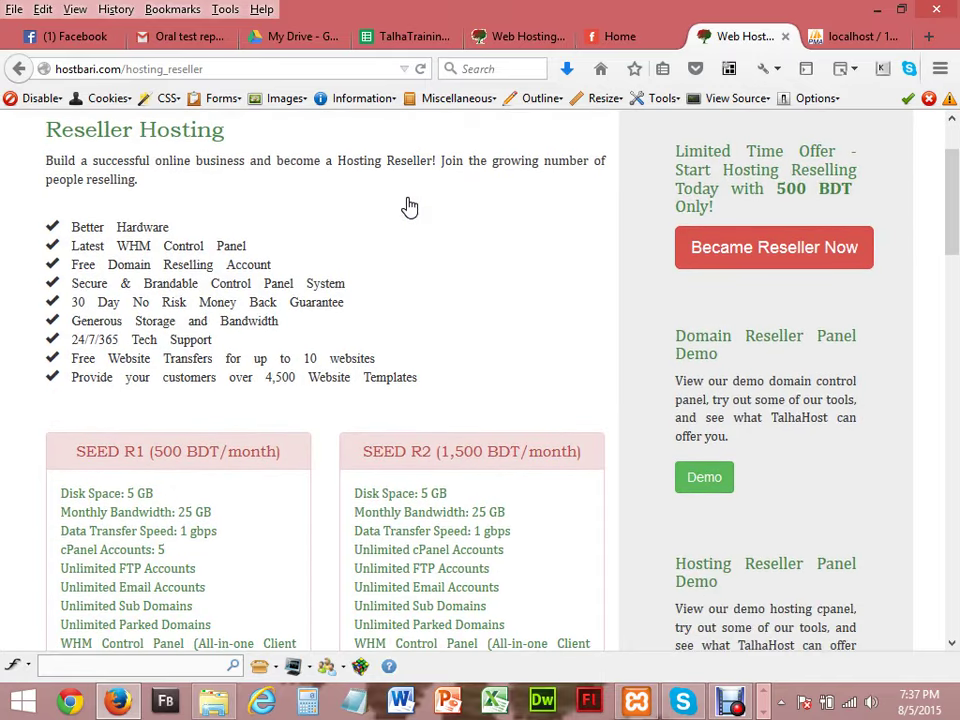
scroll(409, 206, "down", 5)
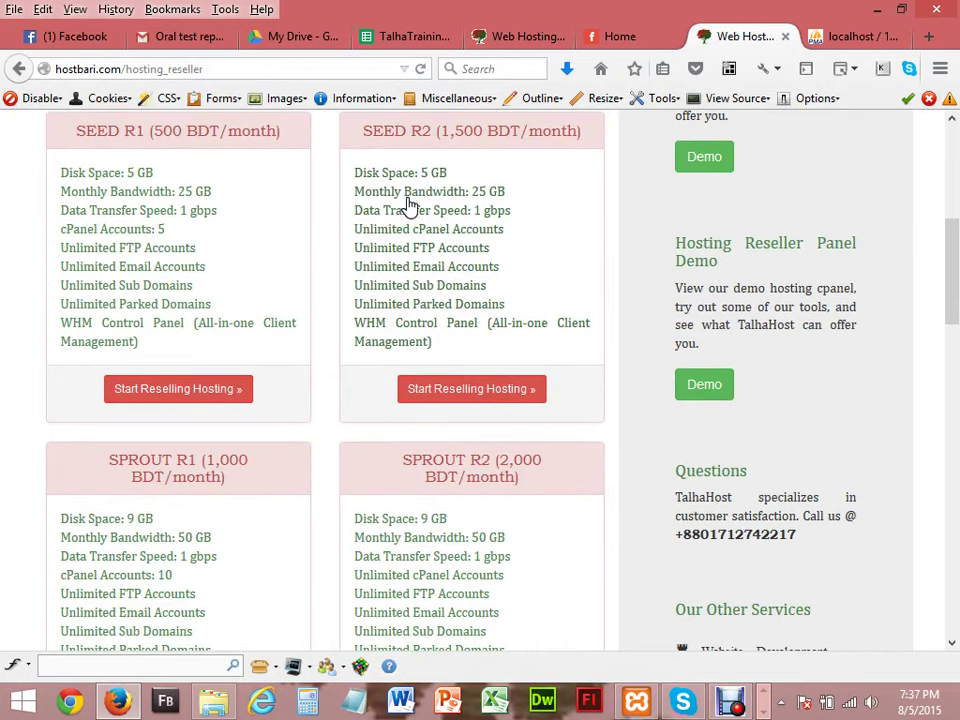
scroll(407, 182, "up", 1)
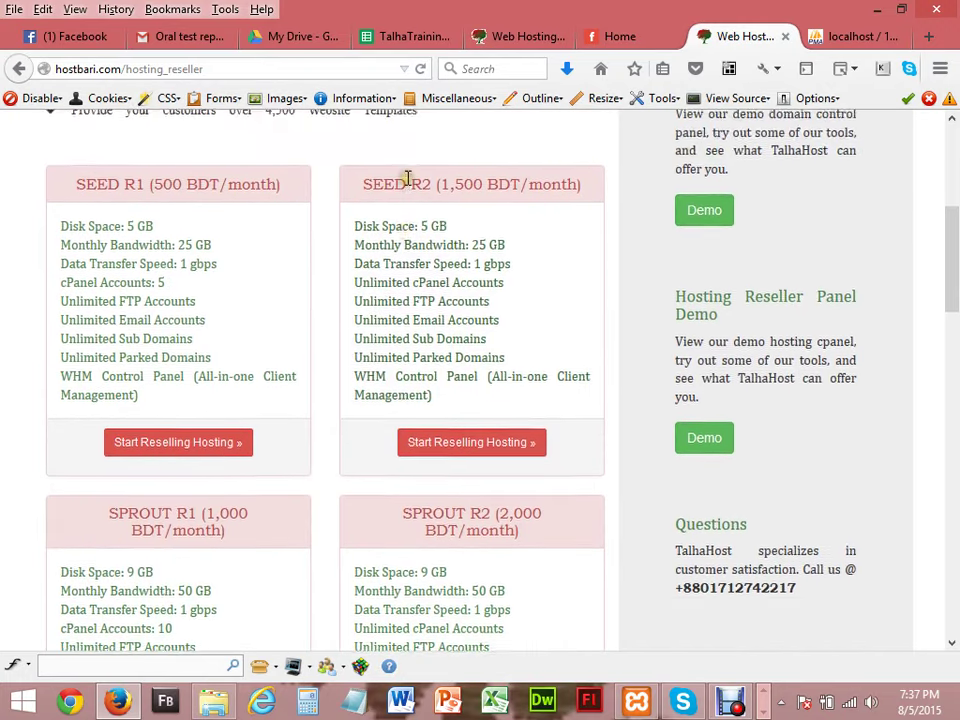
scroll(407, 182, "up", 1)
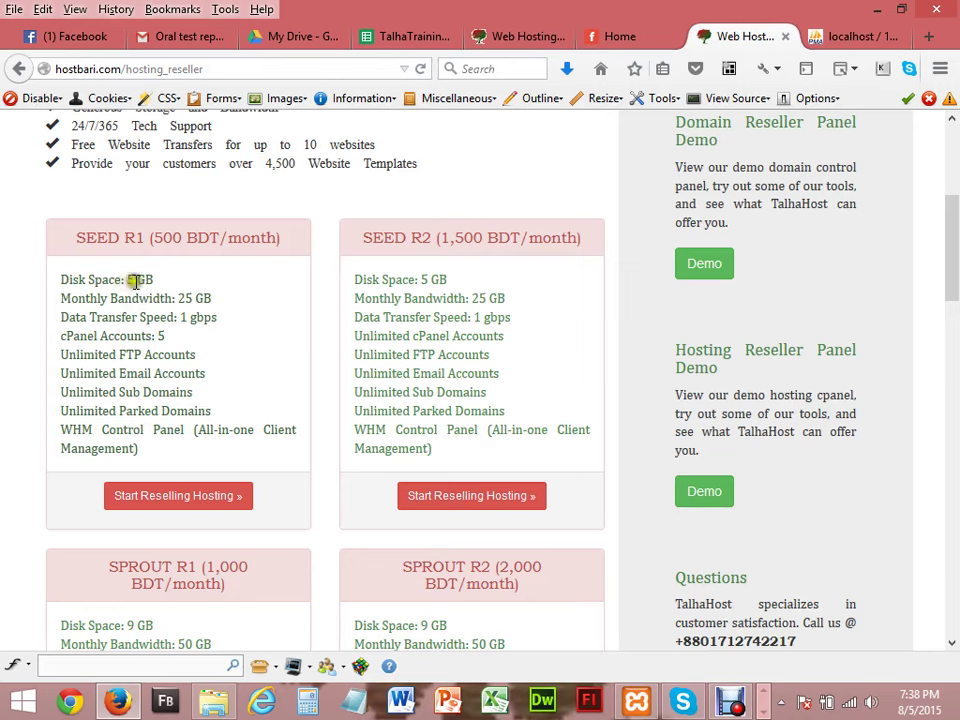
Point out SEED R1's 5 cPanel accounts and 25 GB bandwidth, then scroll to SPROUT R1/R2.
left_click(166, 339)
left_click(193, 298)
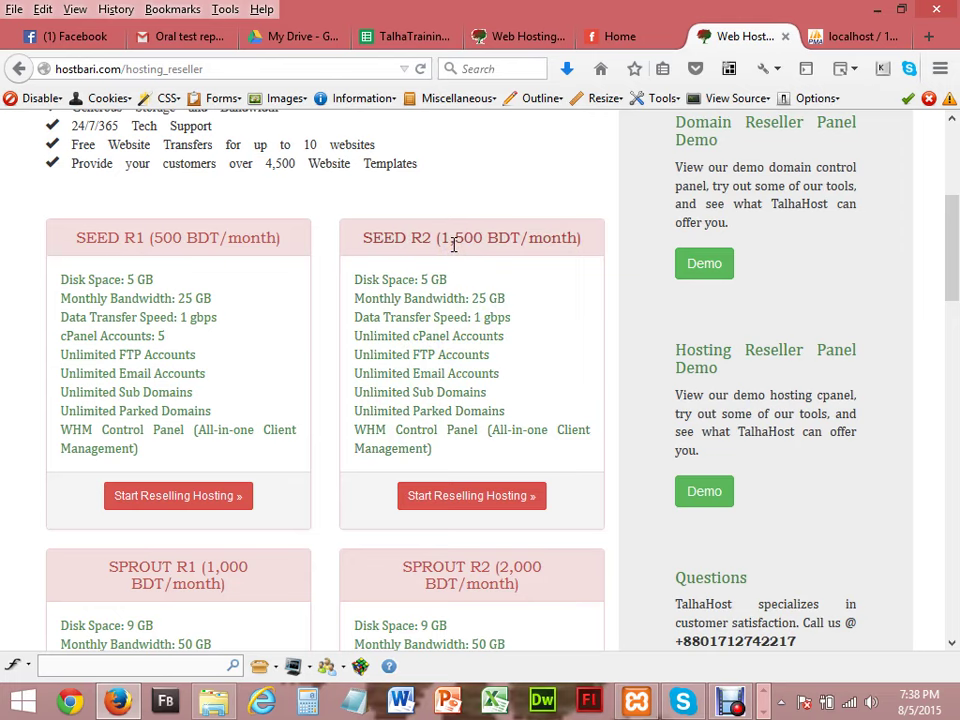
scroll(453, 244, "down", 4)
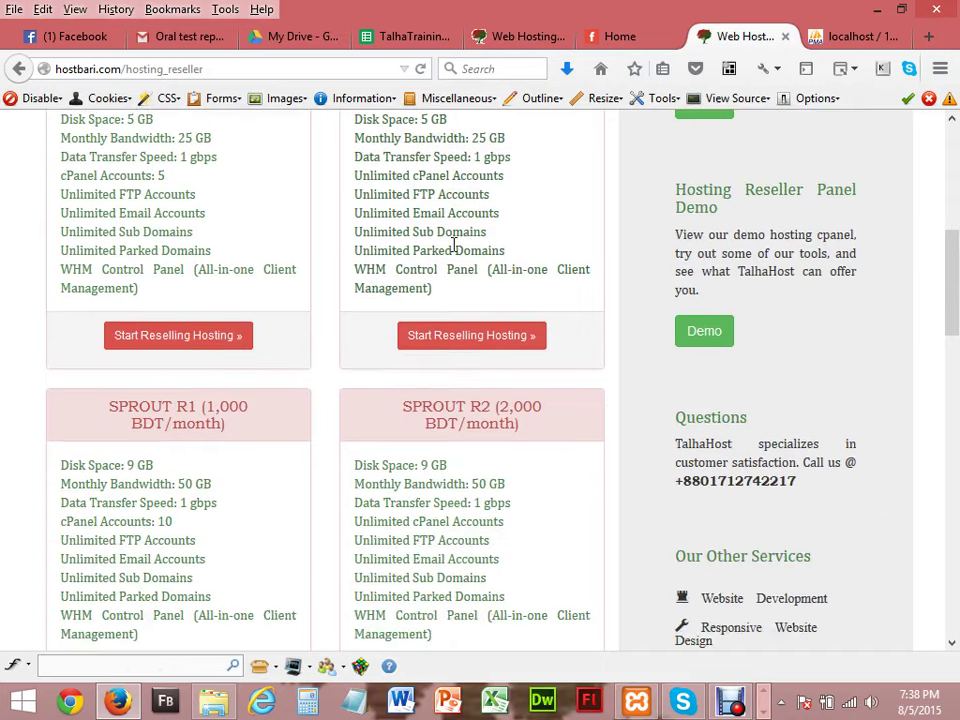
scroll(453, 244, "up", 5)
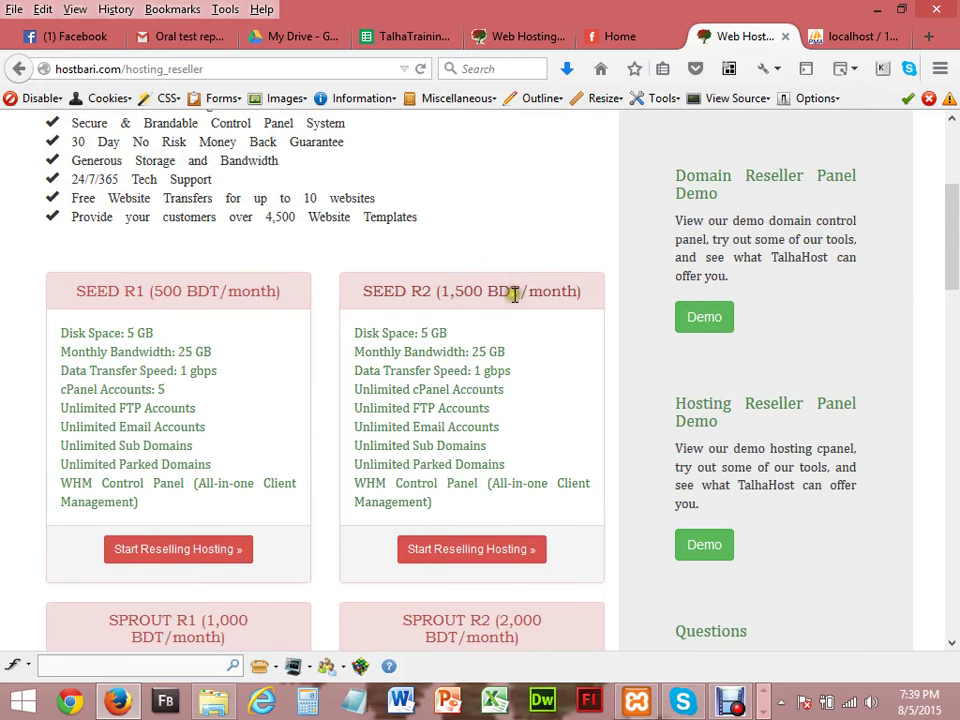
scroll(519, 290, "down", 6)
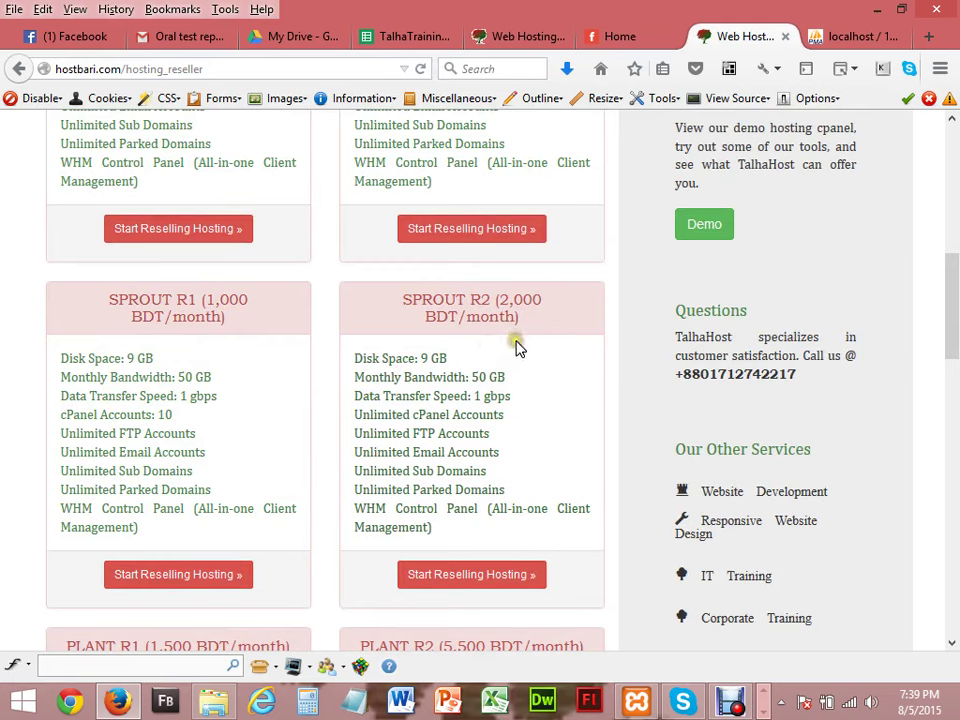
Scroll past the PLANT plans and settle on TREE R1 (2,000 BDT) and TREE R2 (9,500 BDT).
scroll(517, 336, "down", 6)
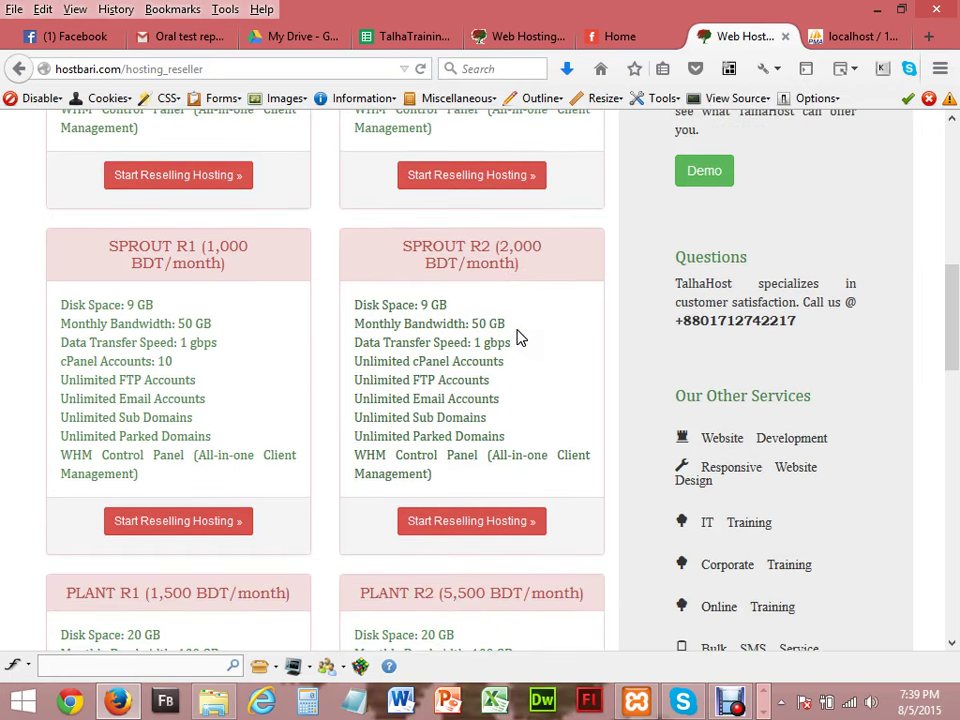
left_click_drag(517, 336, 287, 360)
left_click(287, 360)
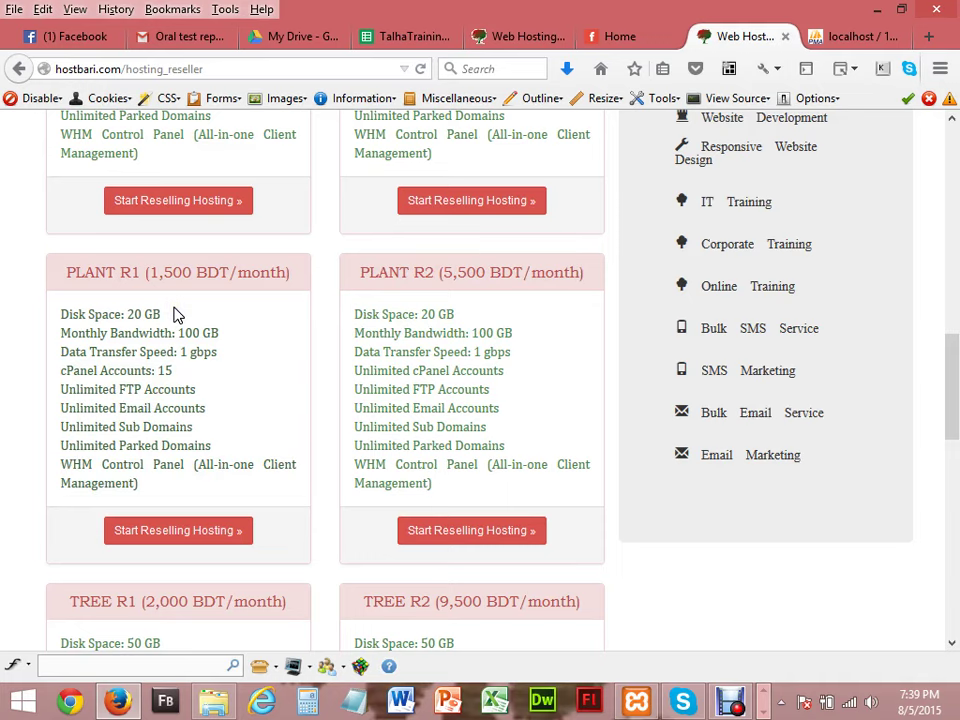
scroll(175, 314, "down", 6)
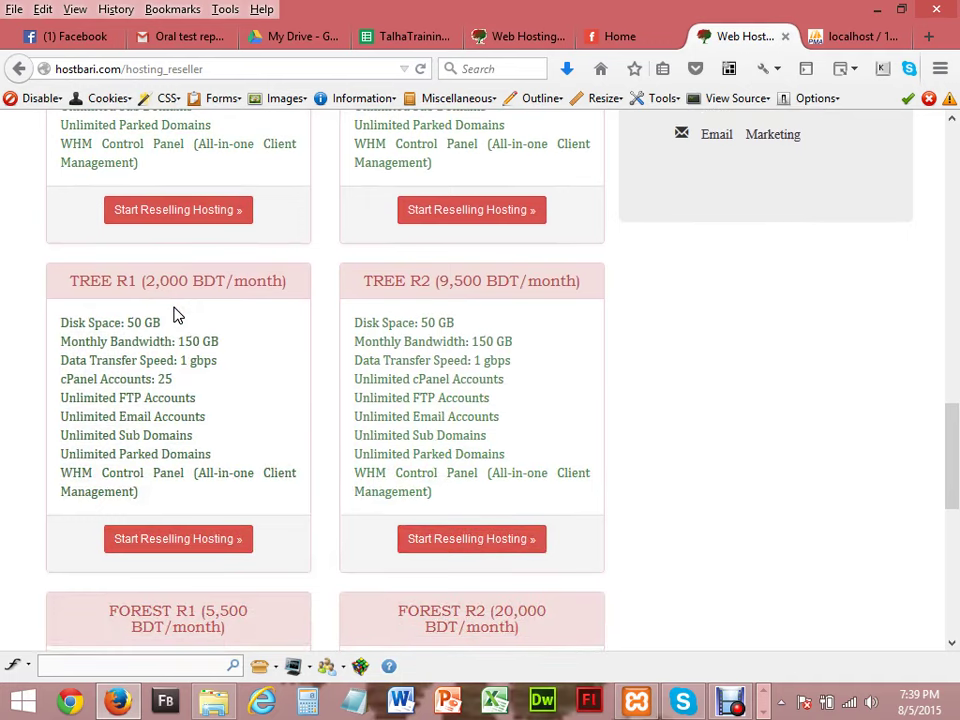
scroll(175, 314, "down", 3)
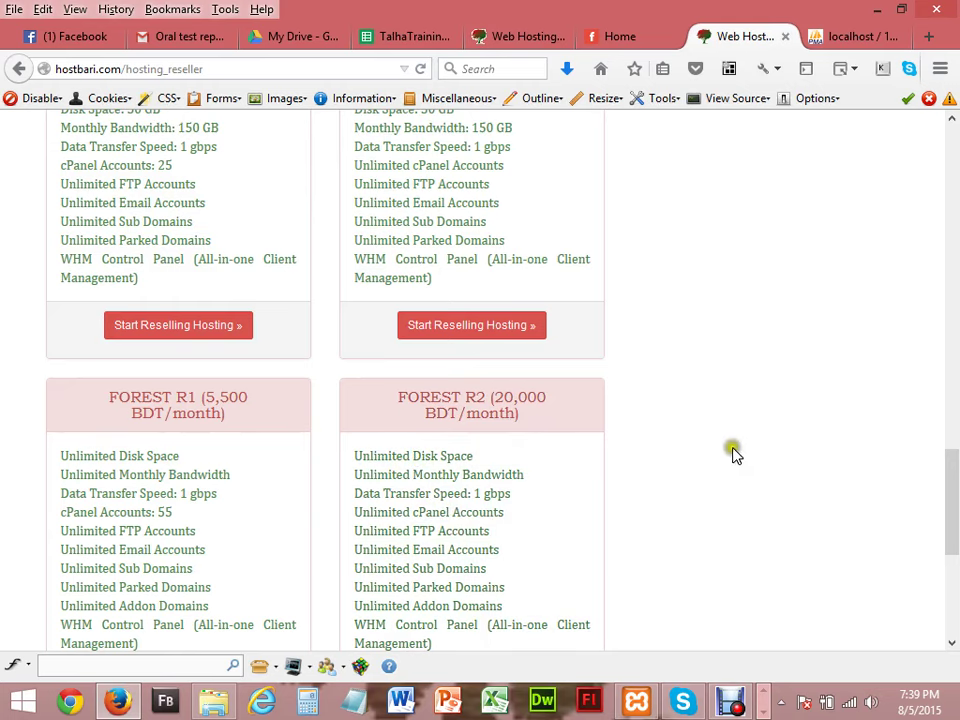
left_click_drag(950, 466, 951, 429)
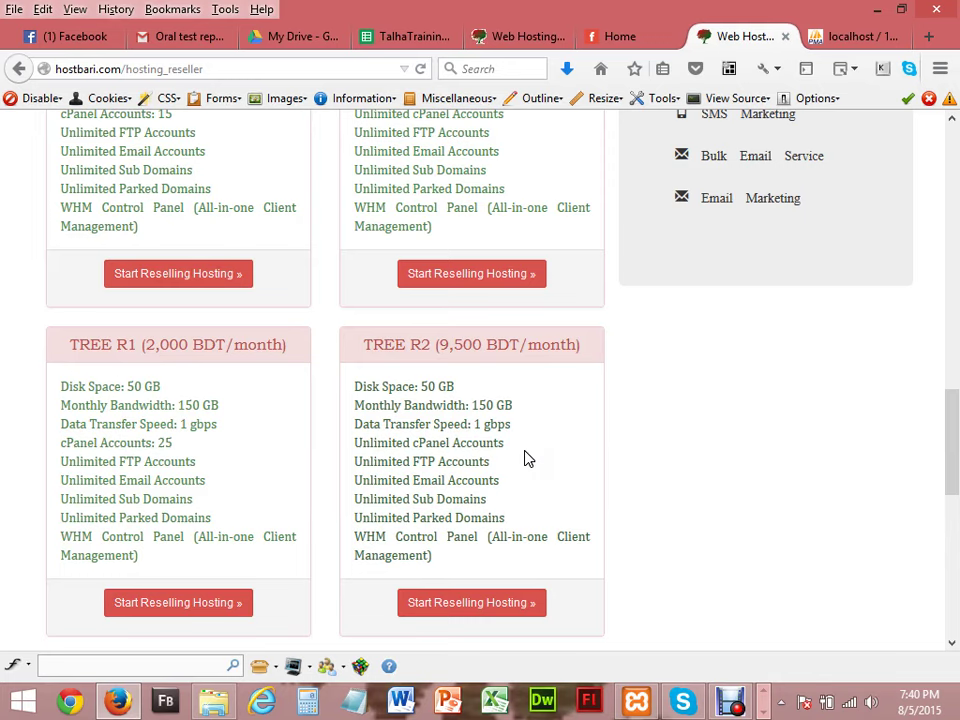
Highlight FOREST R1 (5,500 BDT) and FOREST R2 (20,000 BDT), noting unlimited disk and bandwidth.
scroll(528, 458, "down", 1)
scroll(528, 458, "down", 3)
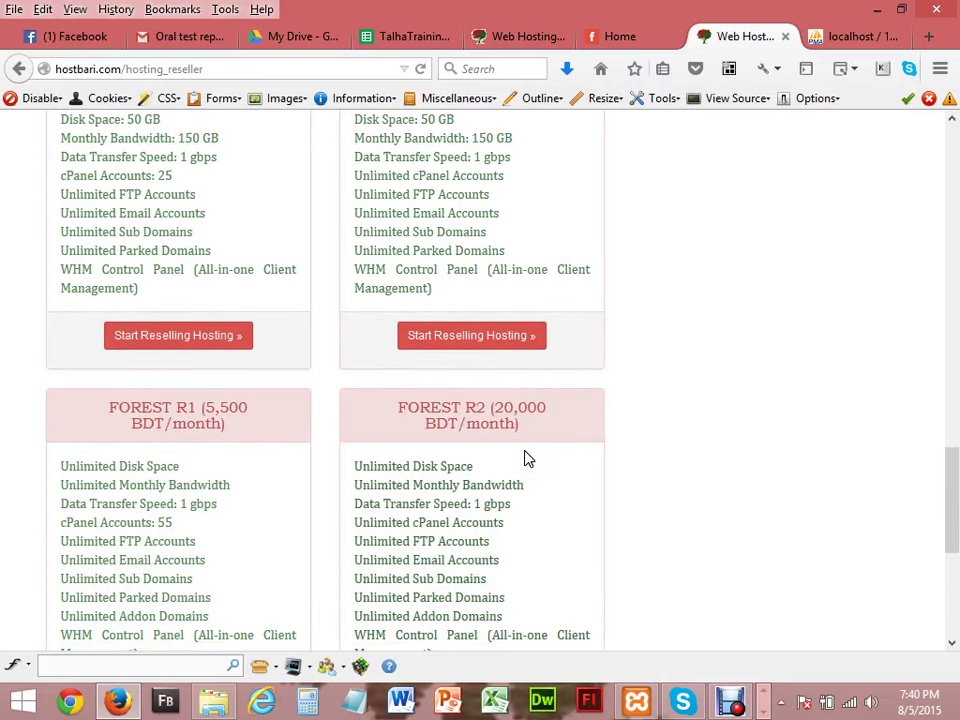
scroll(528, 458, "down", 1)
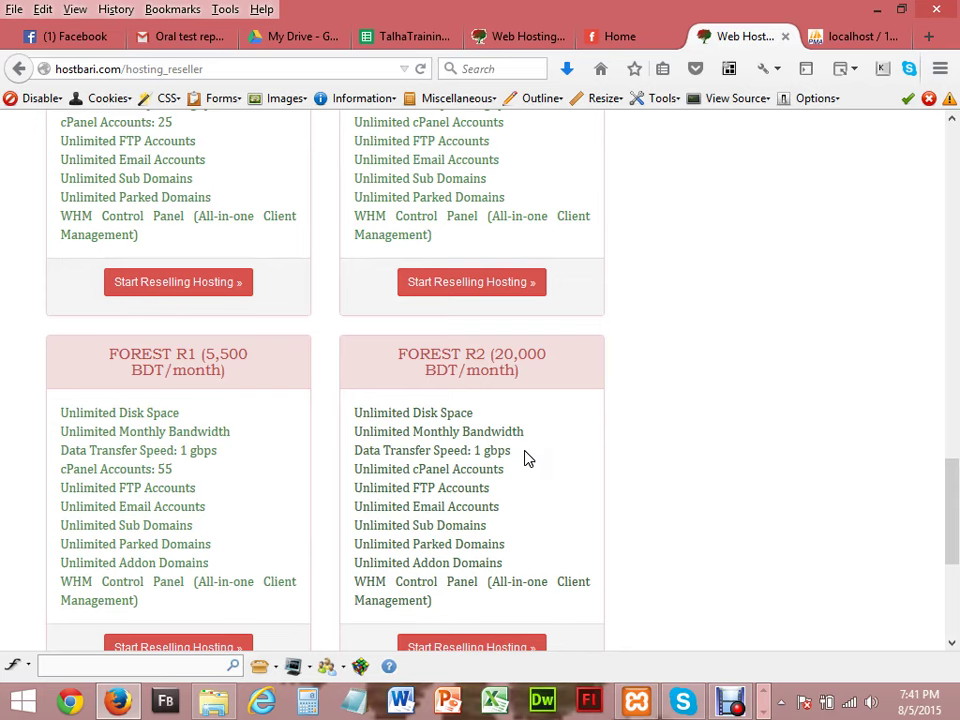
left_click(226, 372)
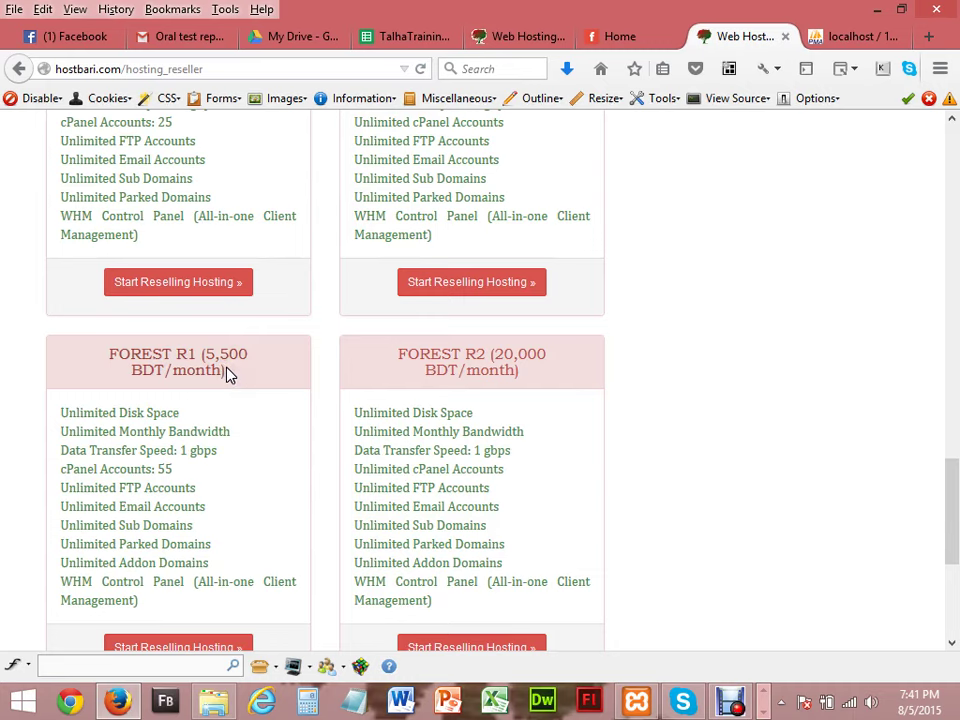
left_click(226, 372)
left_click(517, 353)
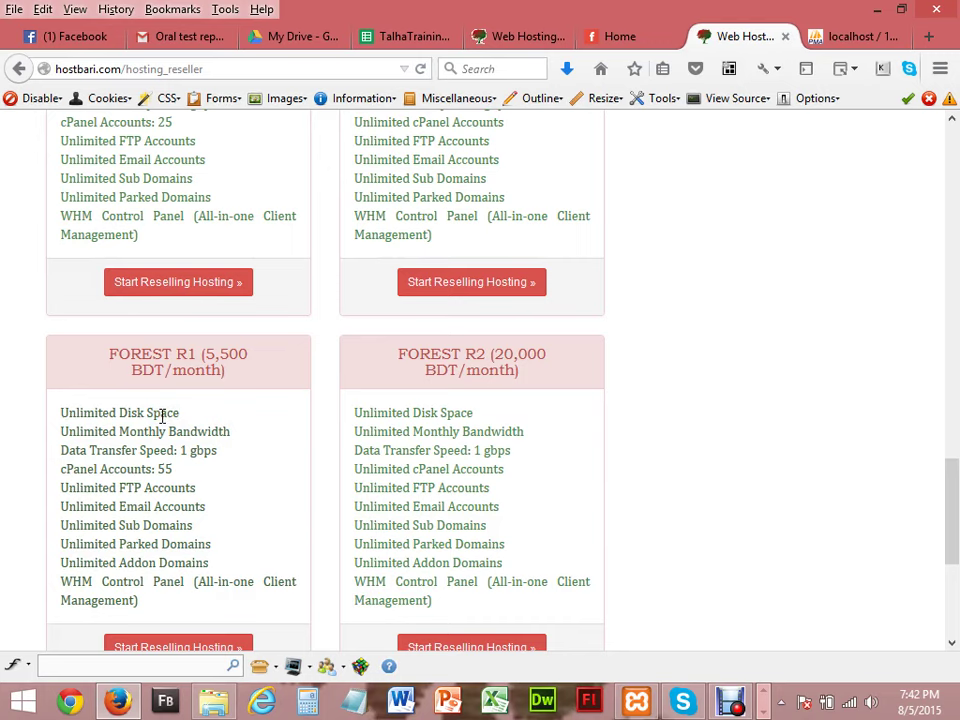
left_click(167, 433)
left_click(174, 443)
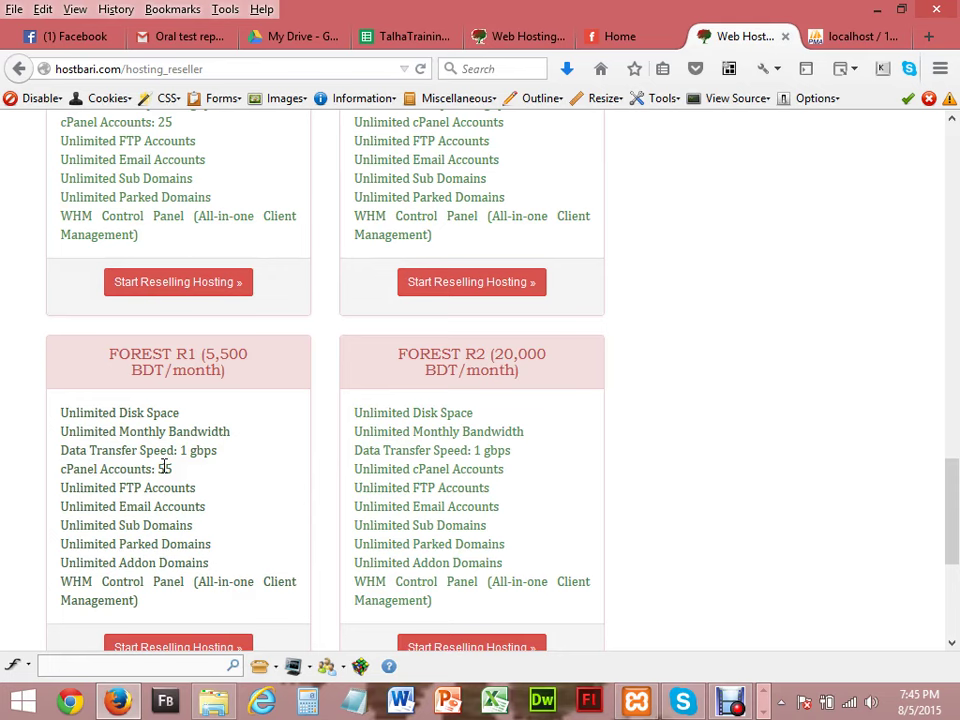
Switch to the Flatastic shop tab and scroll down to the biscuit product grid.
left_click(622, 38)
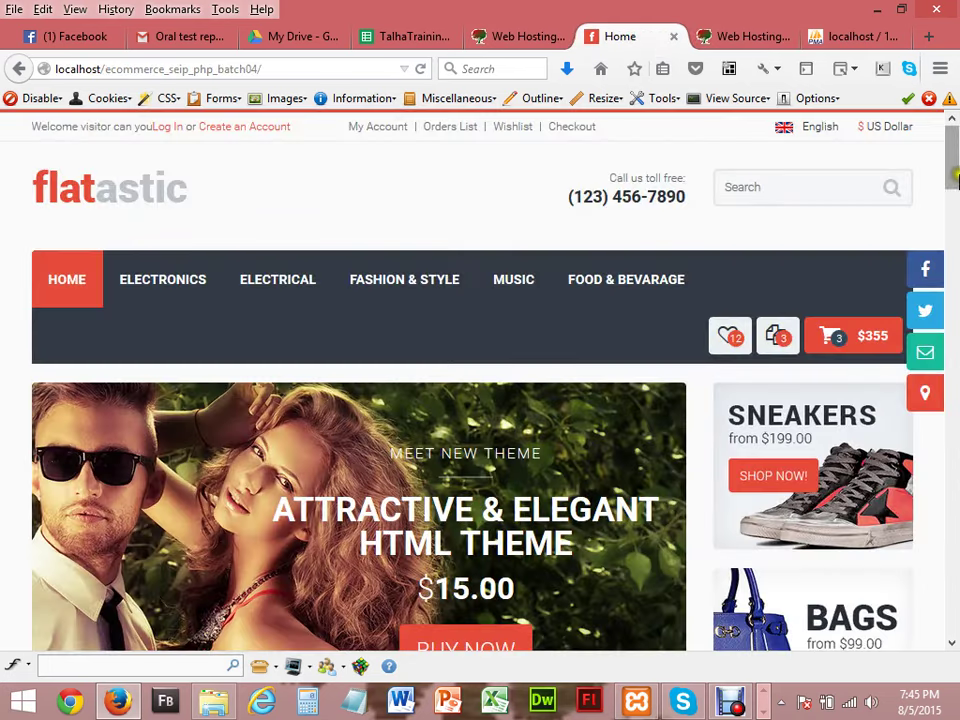
left_click_drag(955, 178, 955, 412)
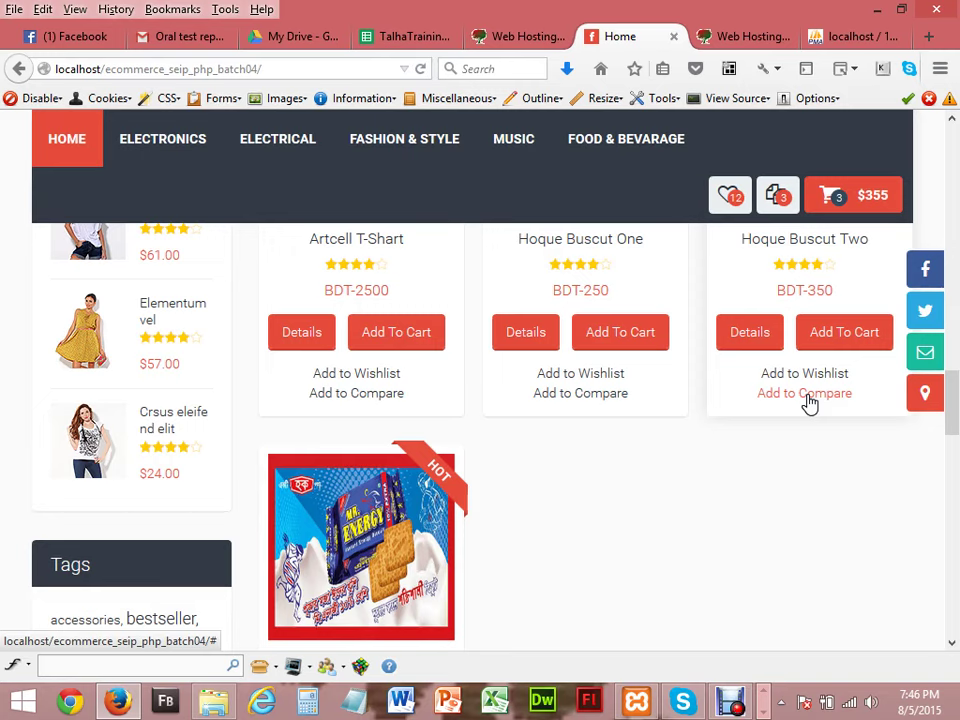
Add Hoque Buscut Two, then Good T-Shart, and scroll to the BDT 330.75 cart total.
left_click(830, 340)
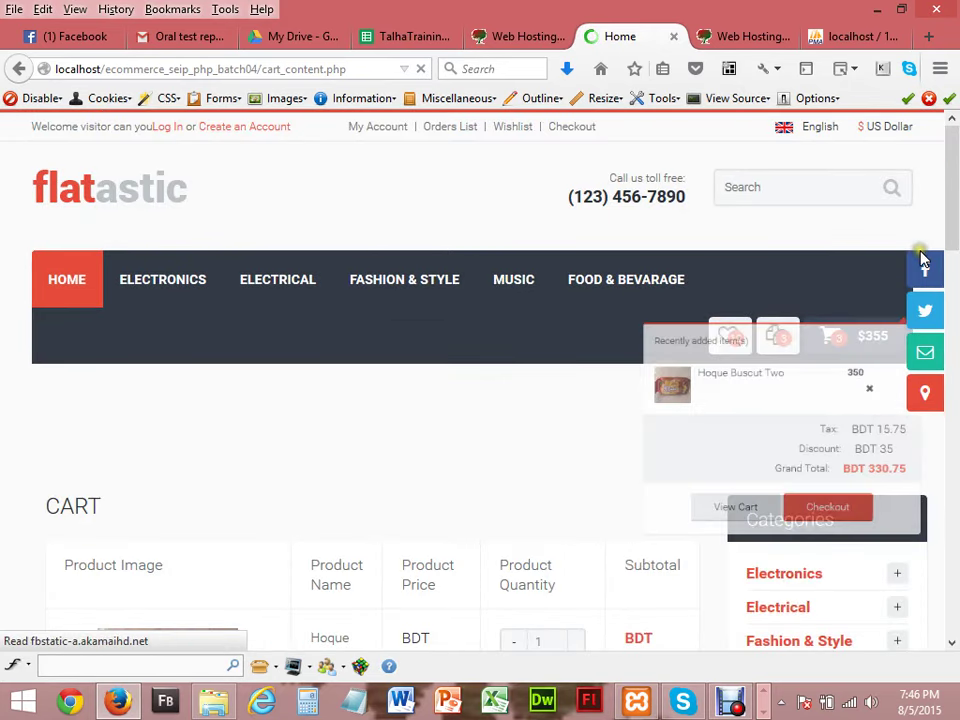
left_click_drag(951, 229, 955, 377)
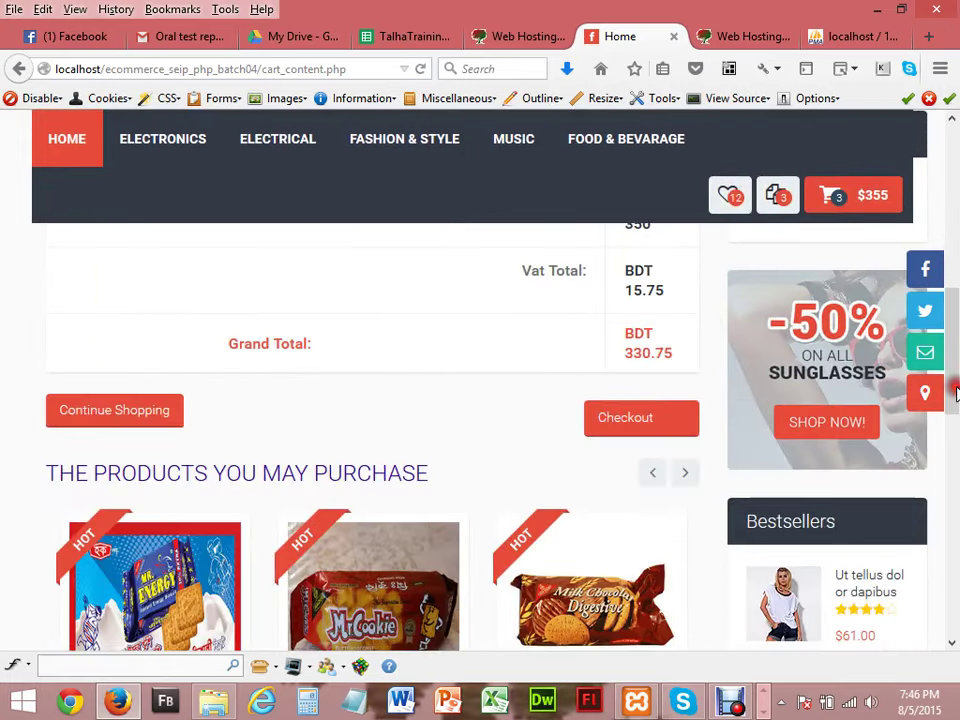
left_click_drag(118, 446, 117, 420)
left_click(117, 420)
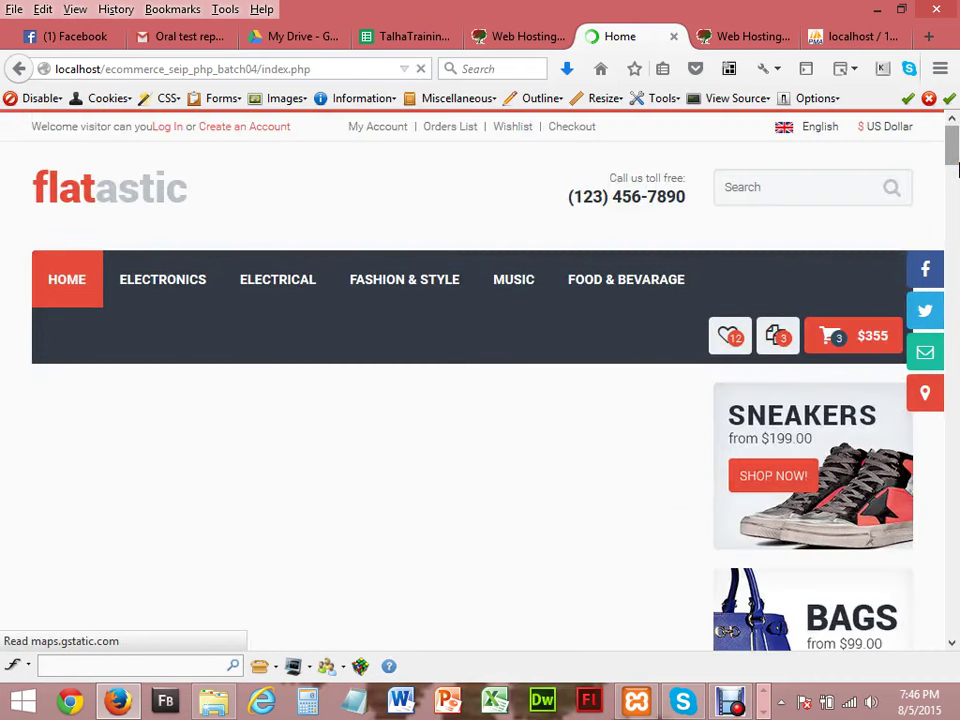
left_click_drag(955, 150, 955, 315)
scroll(952, 315, "down", 2)
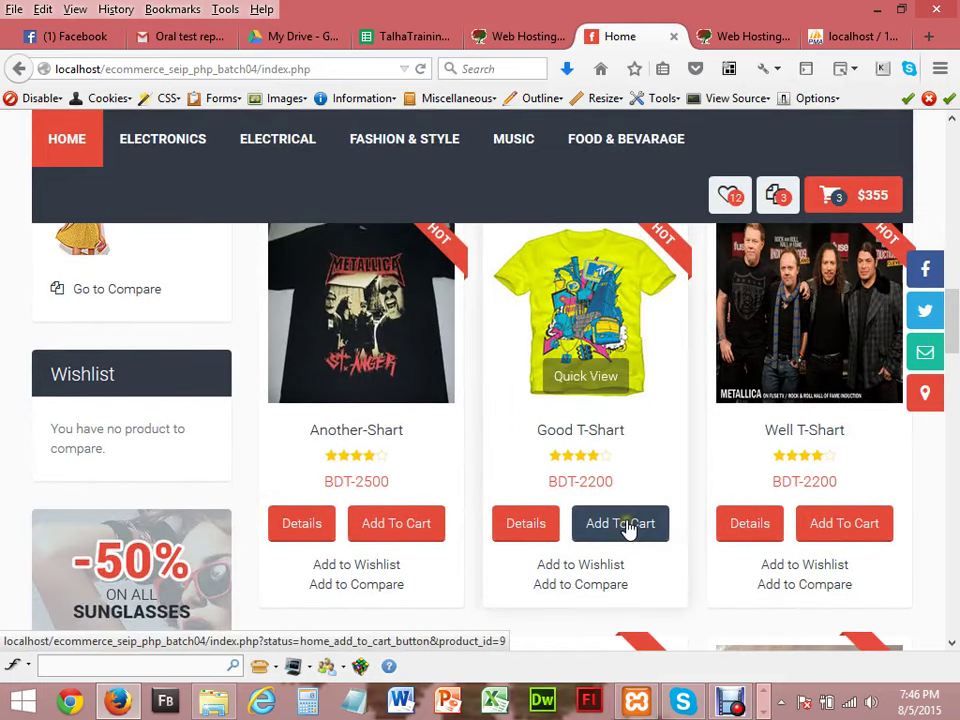
left_click(627, 525)
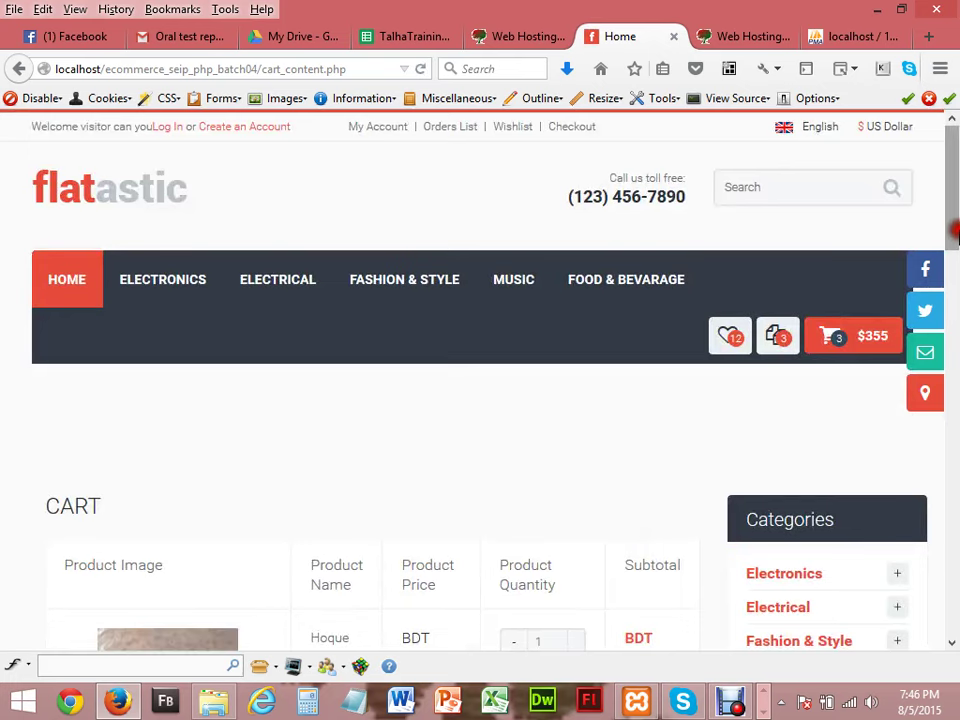
scroll(955, 230, "down", 4)
left_click_drag(956, 246, 956, 317)
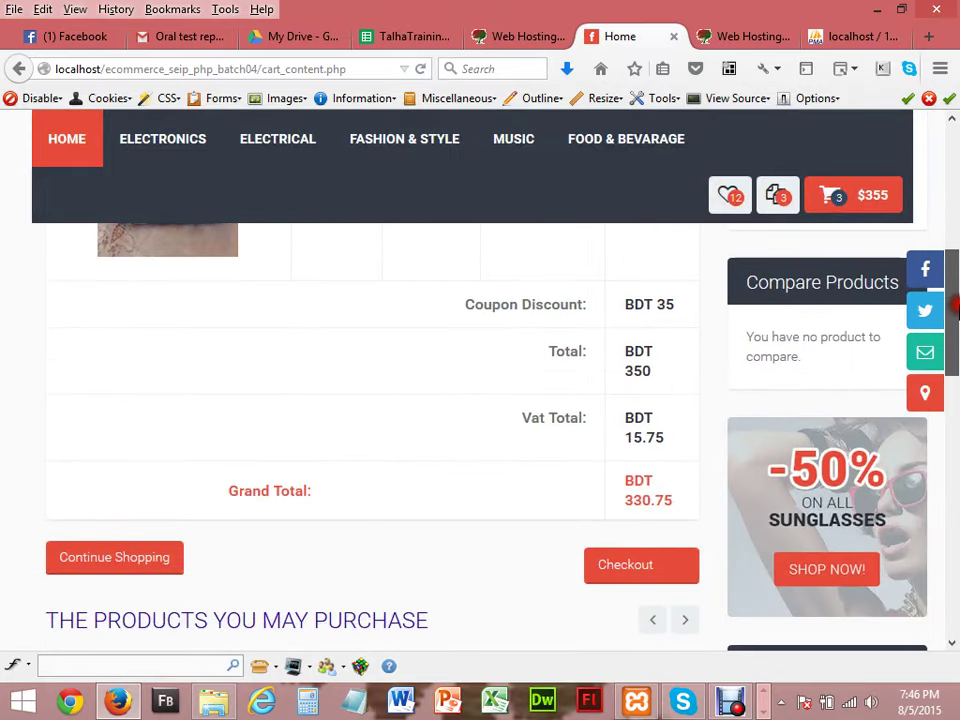
Proceed from the cart to checkout and scroll down the checkout page.
left_click(616, 566)
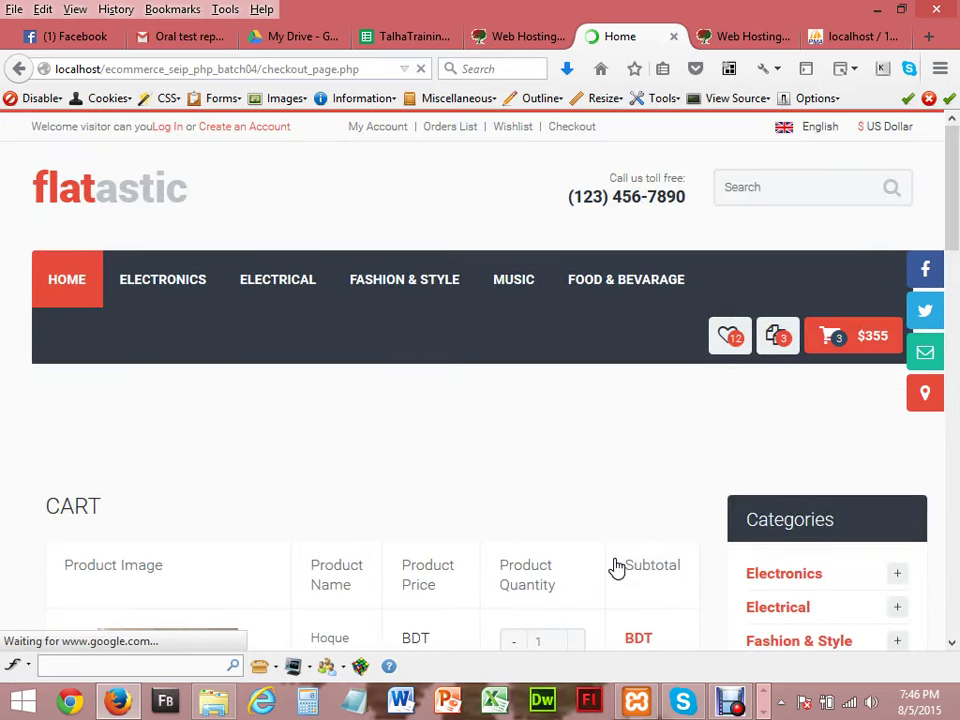
left_click(868, 336)
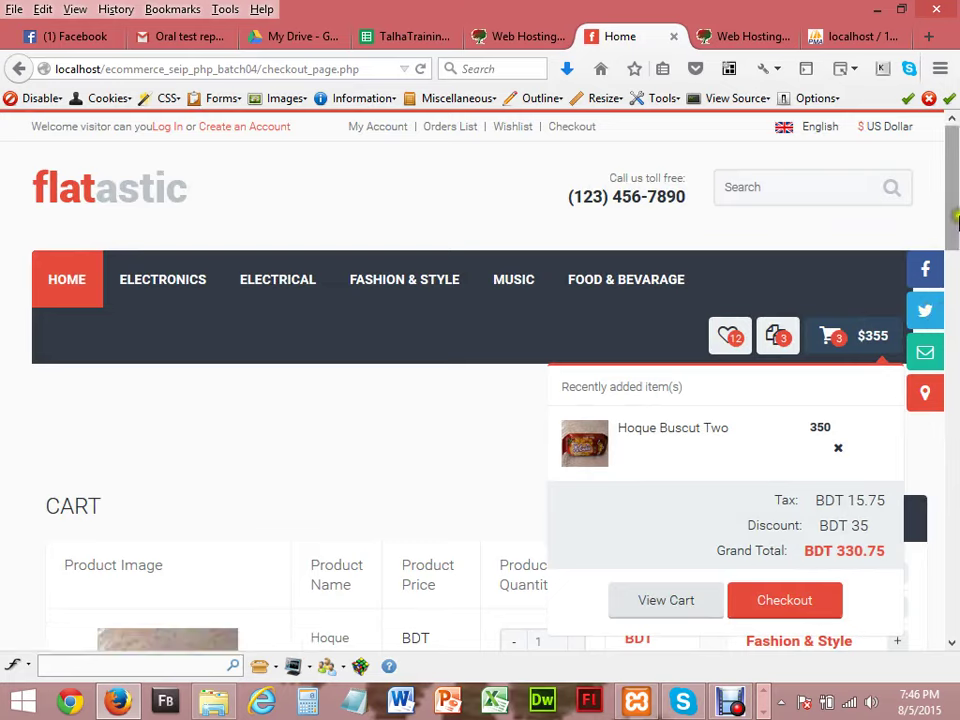
scroll(950, 300, "down", 3)
left_click_drag(953, 293, 955, 408)
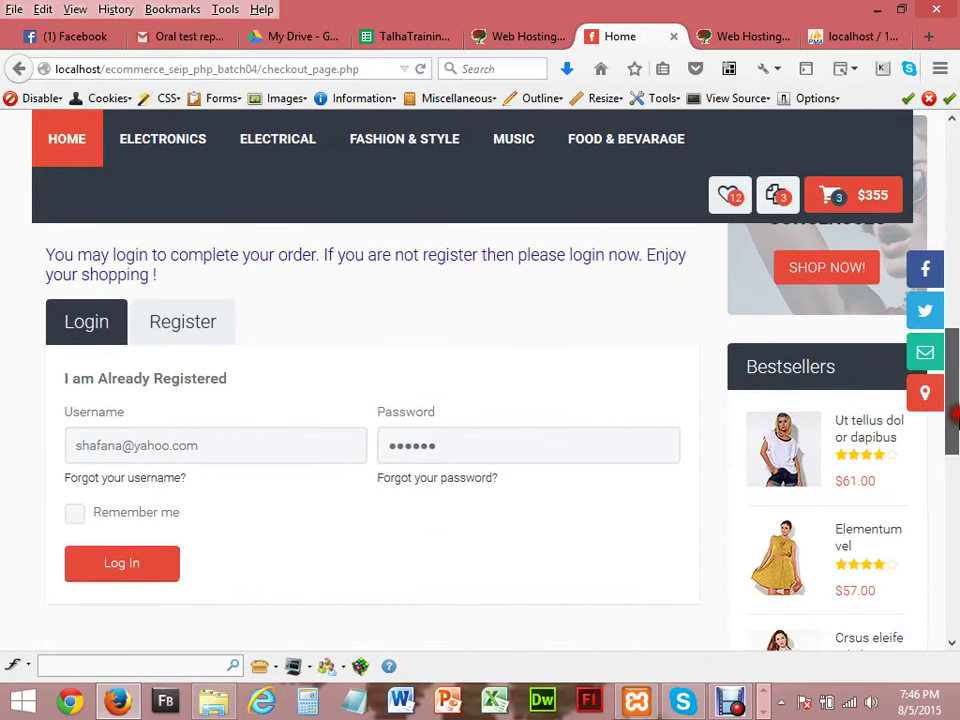
Open the Register form, check the mini-cart summary, and close it.
left_click(208, 322)
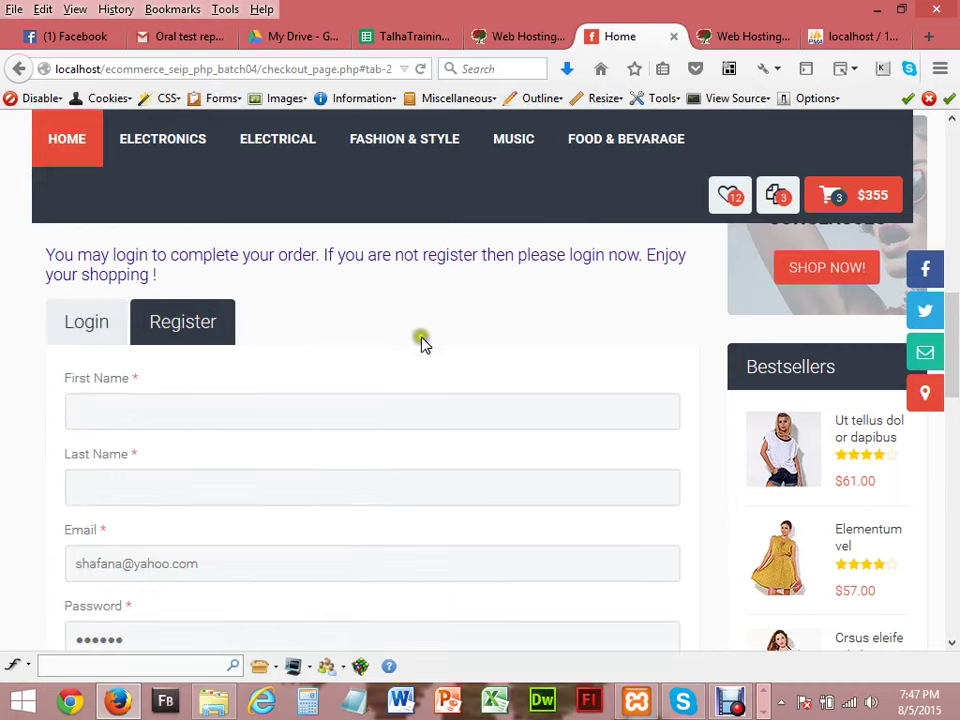
mouse_move(955, 307)
left_mouse_down()
mouse_move(955, 363)
mouse_move(955, 323)
left_mouse_up()
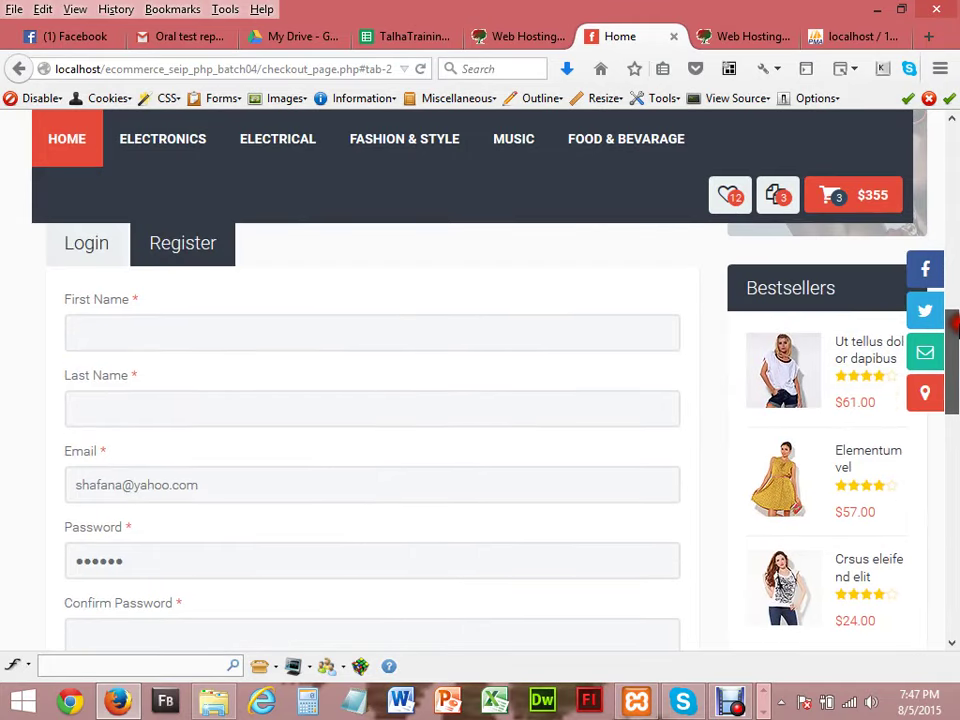
left_click(208, 328)
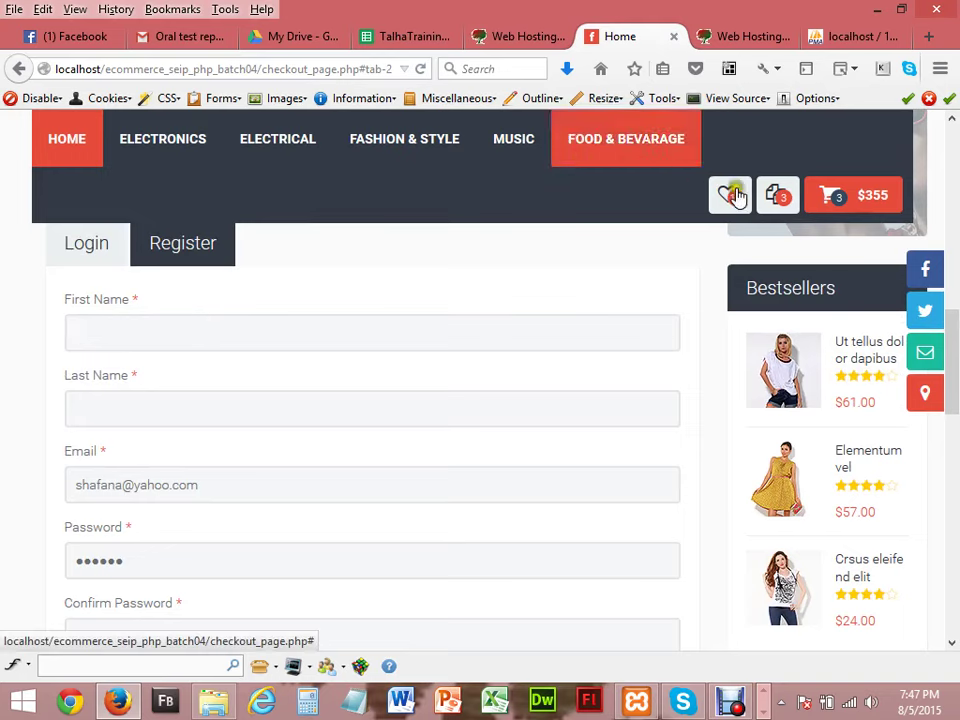
mouse_move(851, 197)
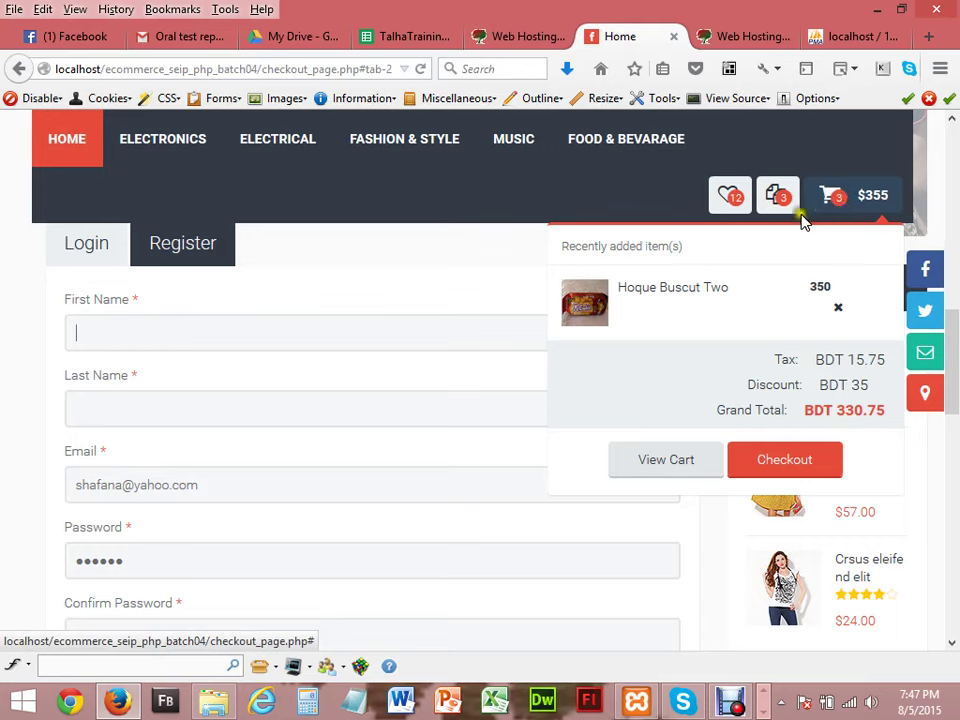
left_click(736, 318)
left_click(743, 314)
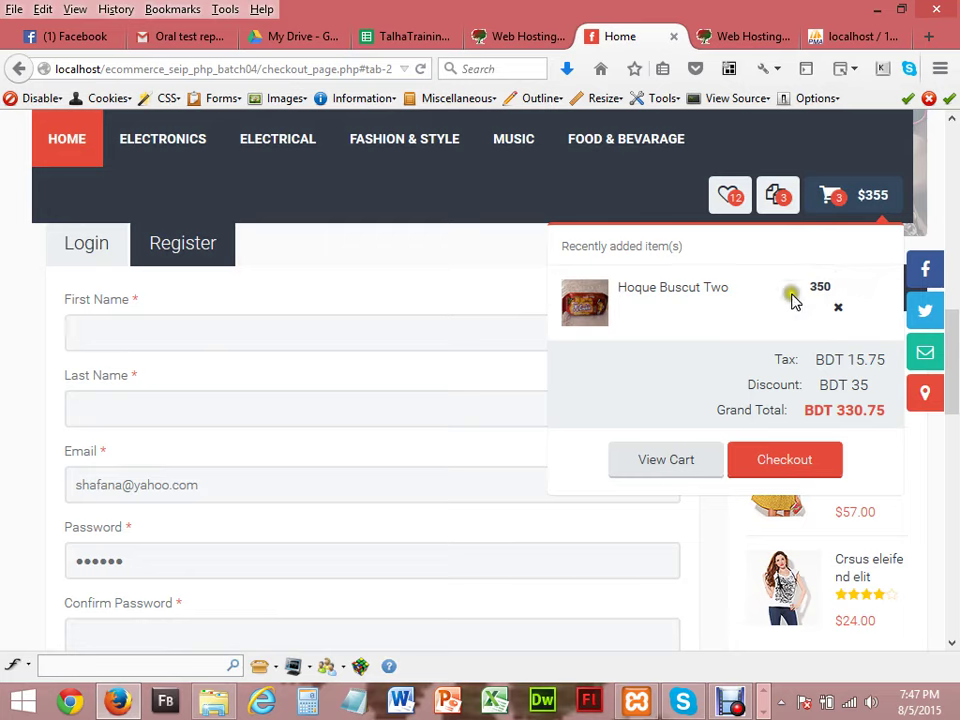
left_click(421, 290)
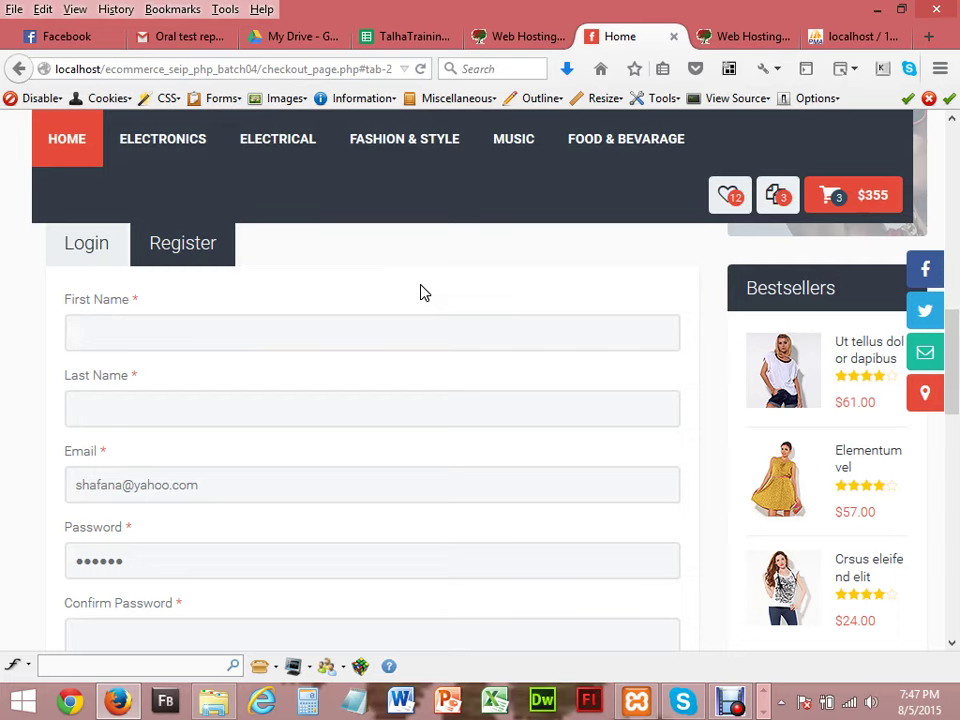
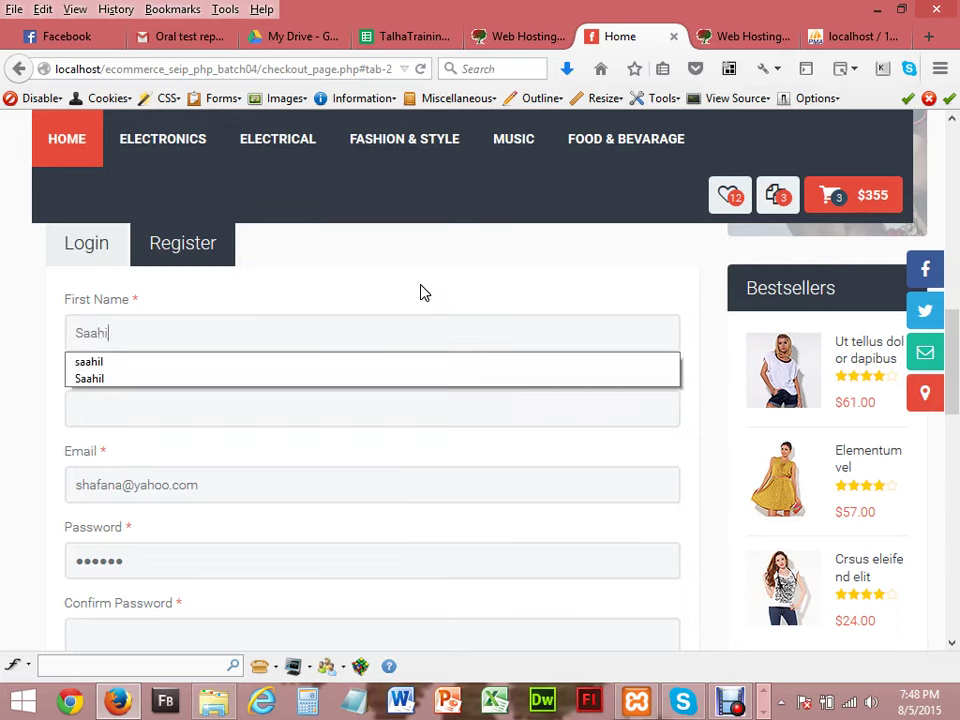
Fill in the customer's first and last name, e-mail, and password with its confirmation.
key("Tab")
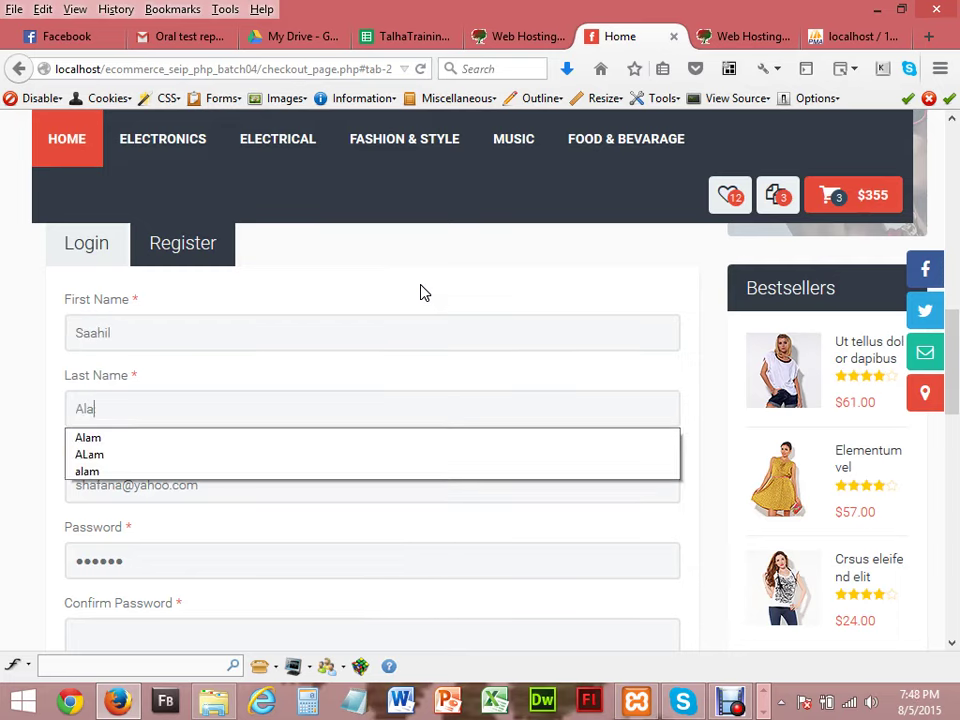
key("Tab")
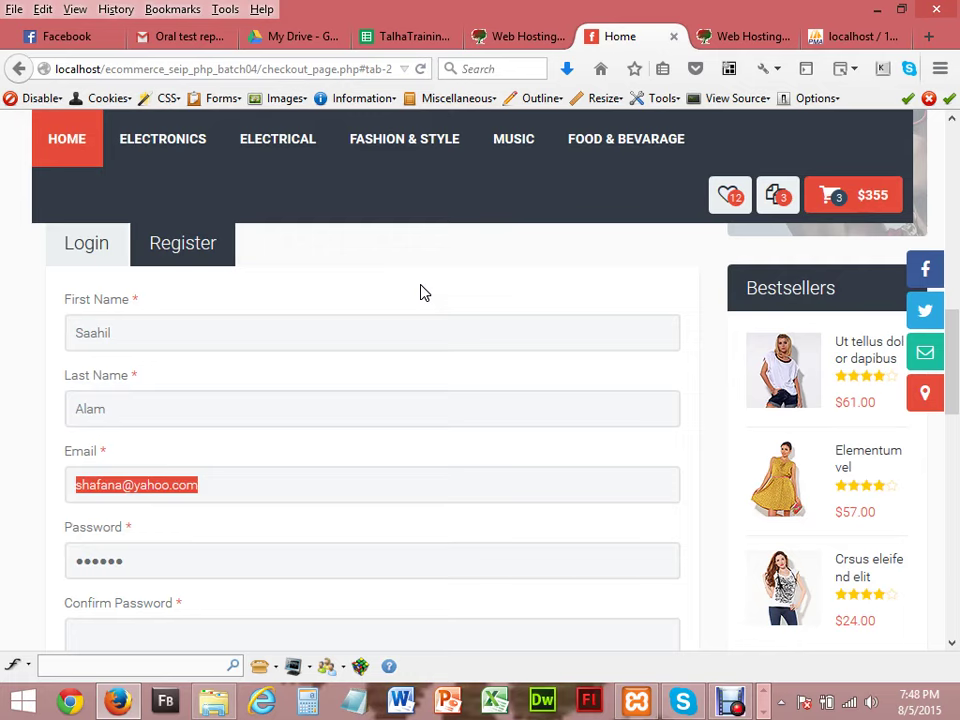
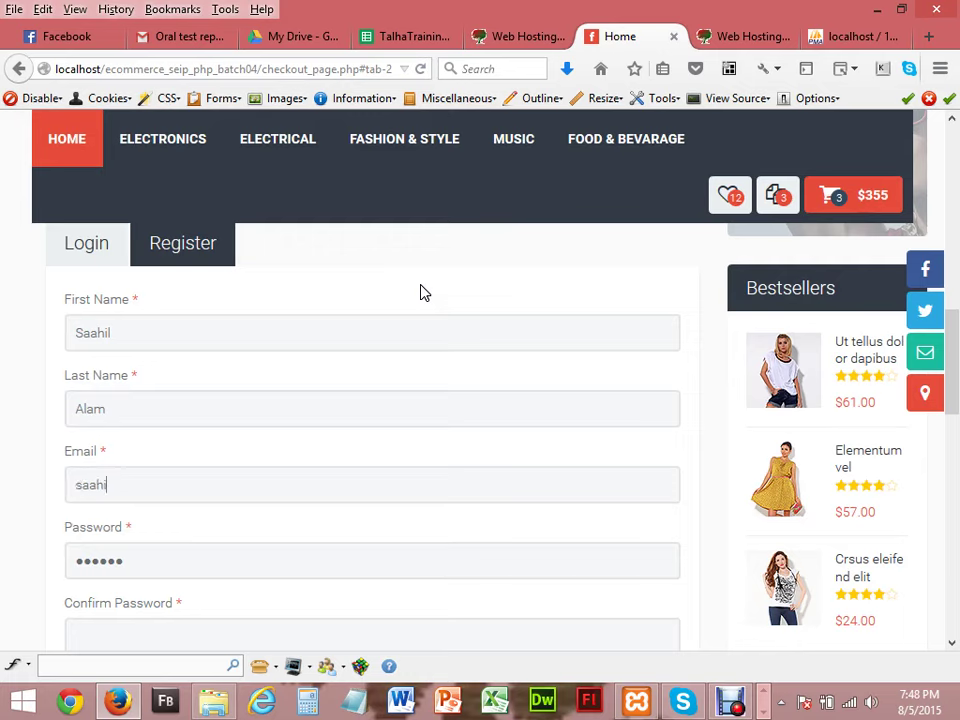
key("Tab")
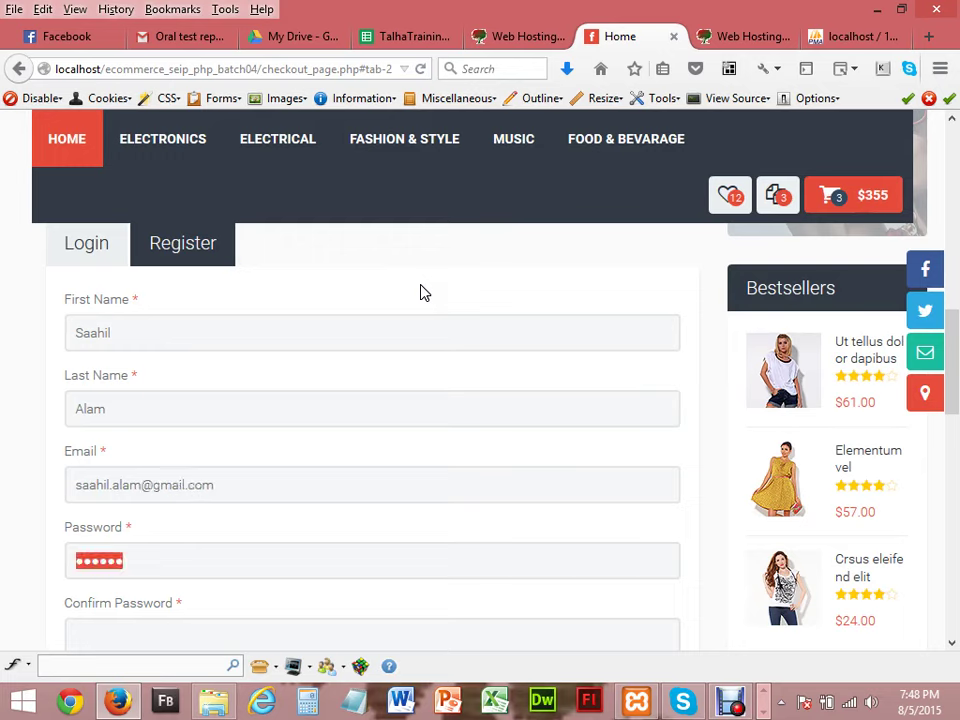
type("123456")
key("Tab")
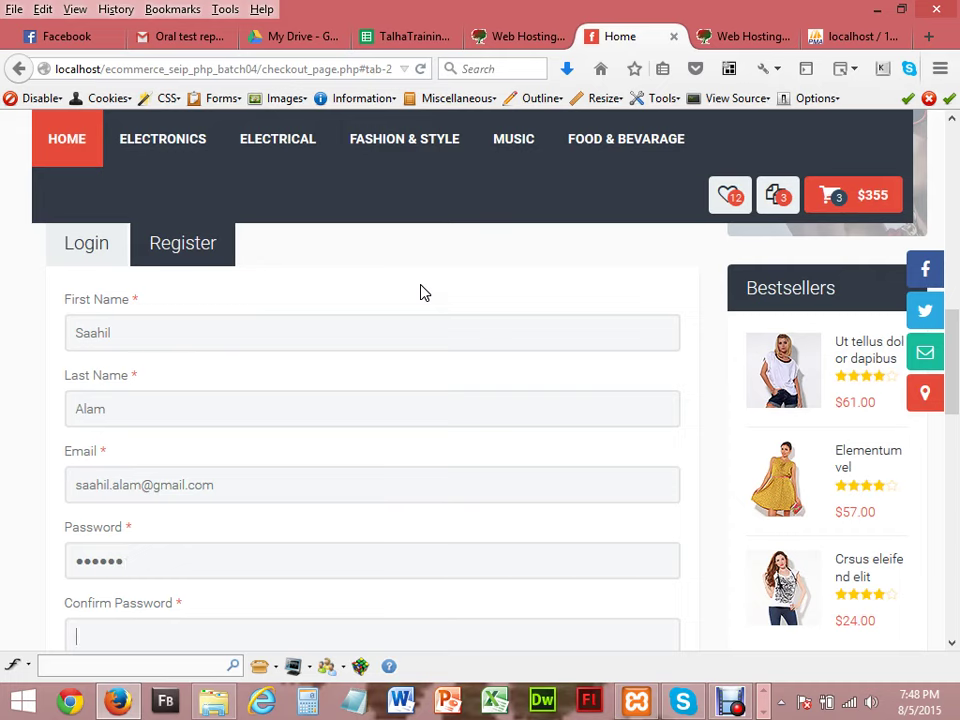
type("123456")
key("Tab")
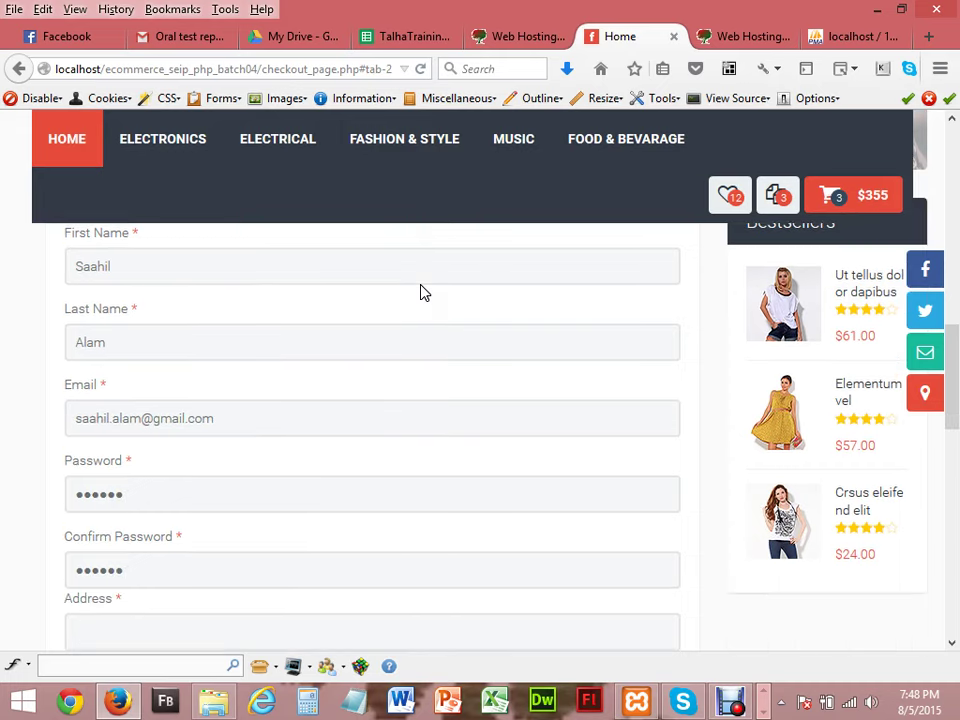
Enter Dhaka as the address and the customer's mobile number, correcting a mistaken entry.
type("Dhaka")
key("Tab")
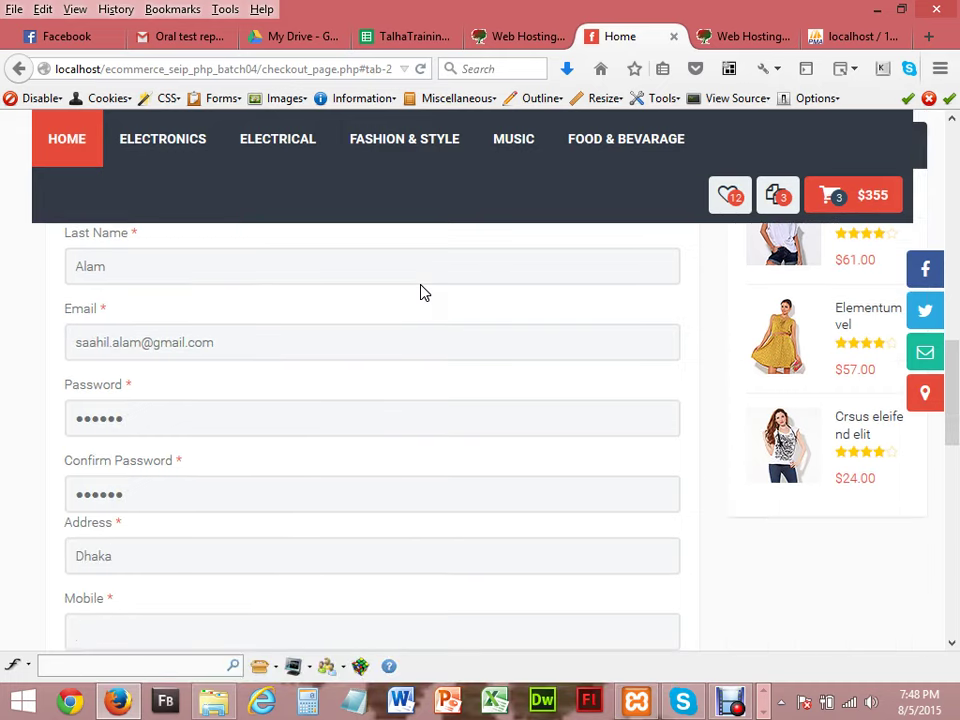
type("1209")
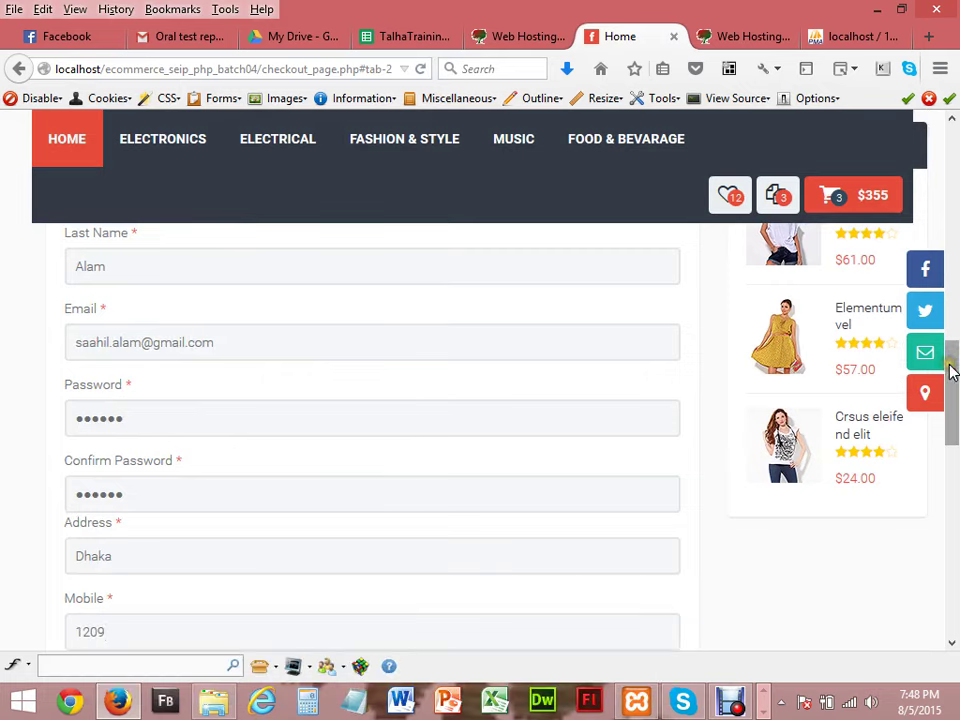
left_click_drag(949, 369, 953, 428)
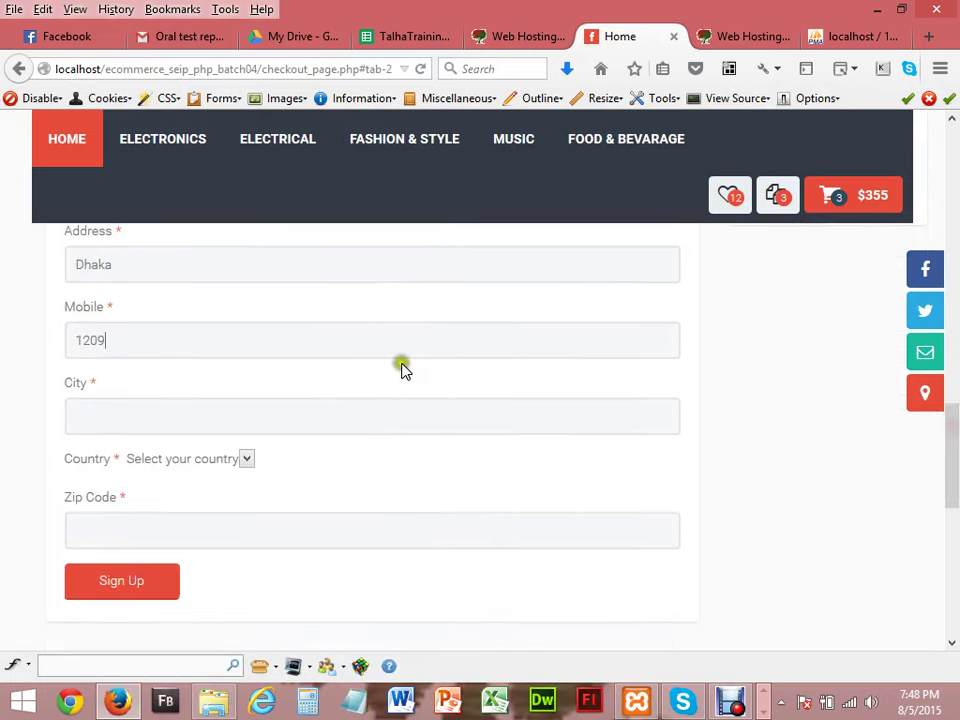
key("BackSpace")
key("BackSpace")
key("BackSpace")
key("BackSpace")
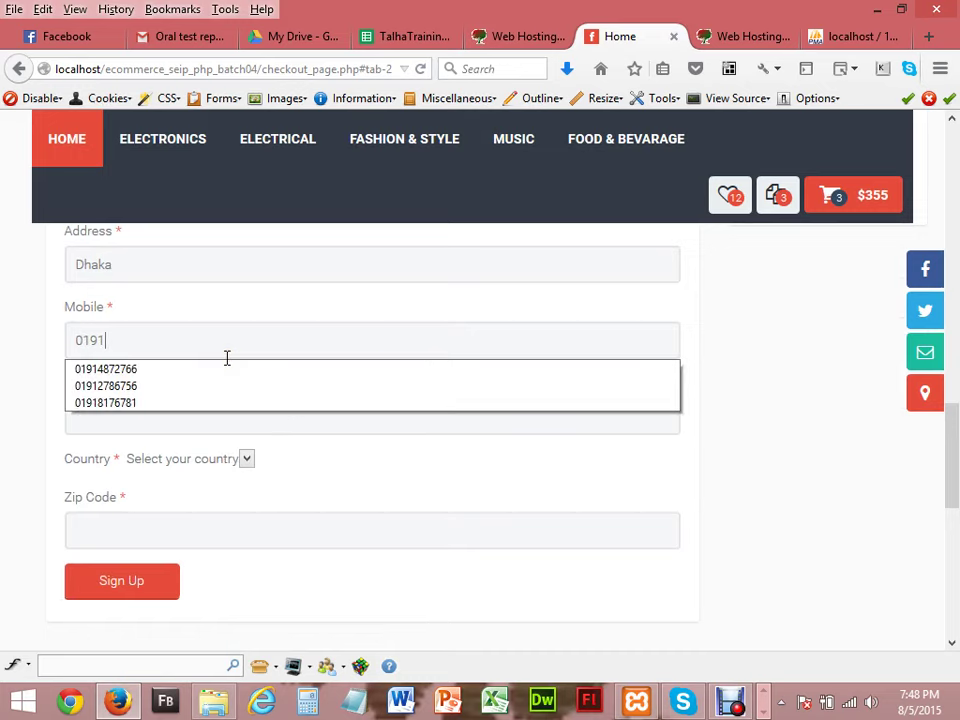
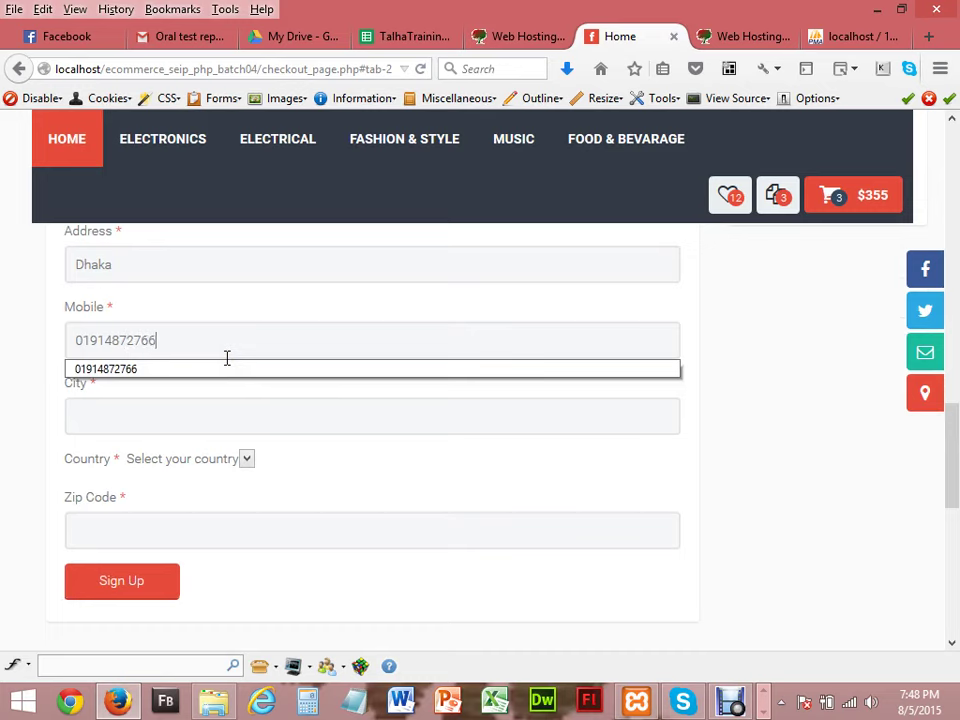
Set city Dhaka, country Bangladesh and zip code 1209, then submit the form.
key("Tab")
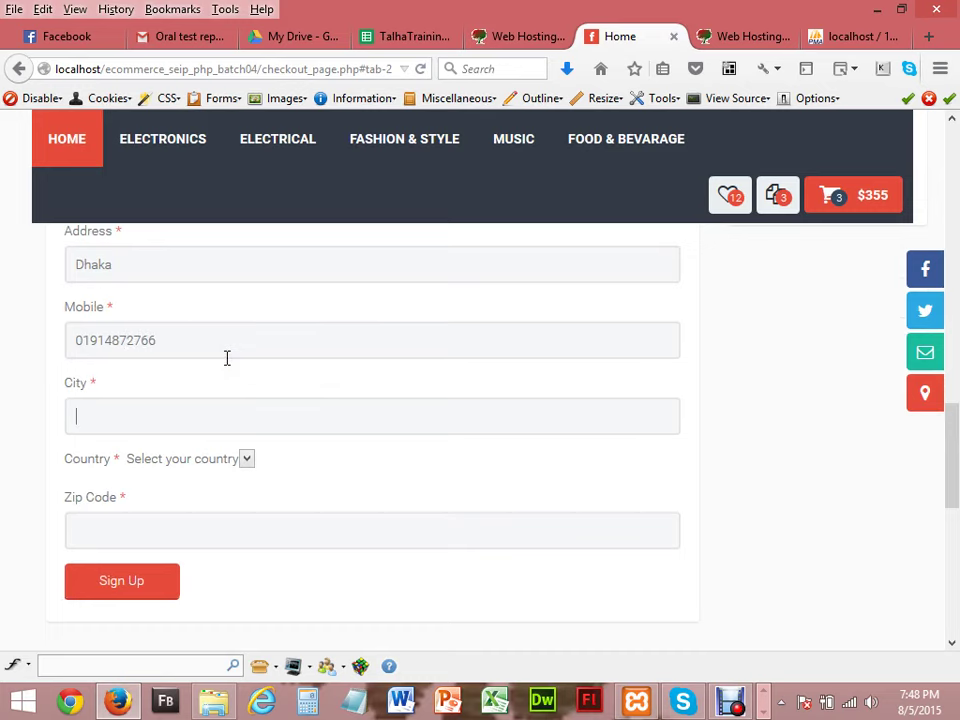
type("Dhaka")
key("Tab")
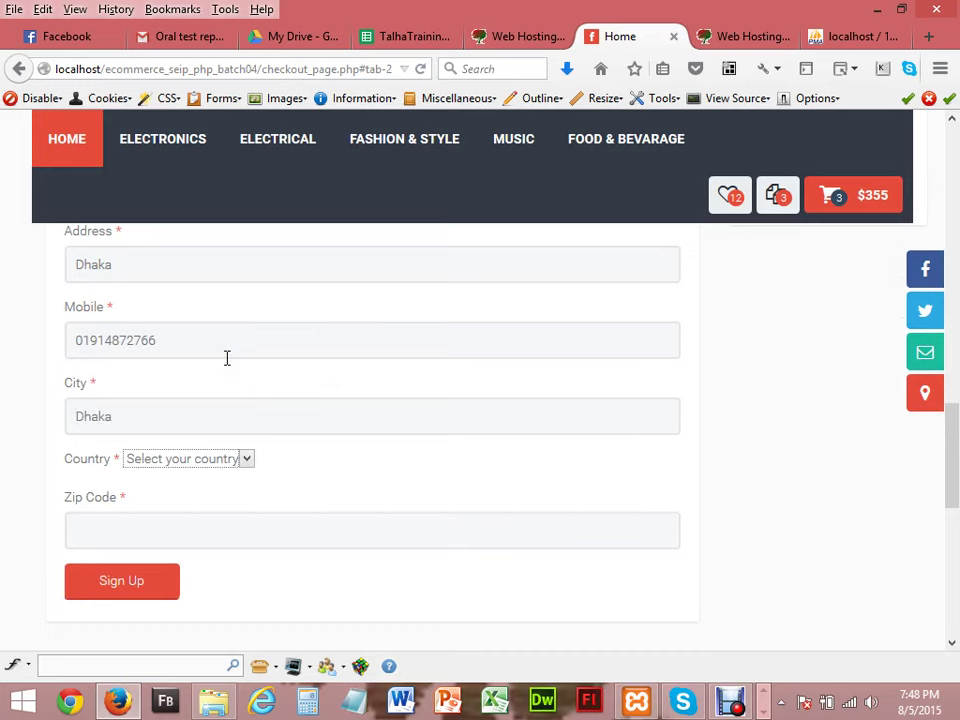
key("b")
key("Tab")
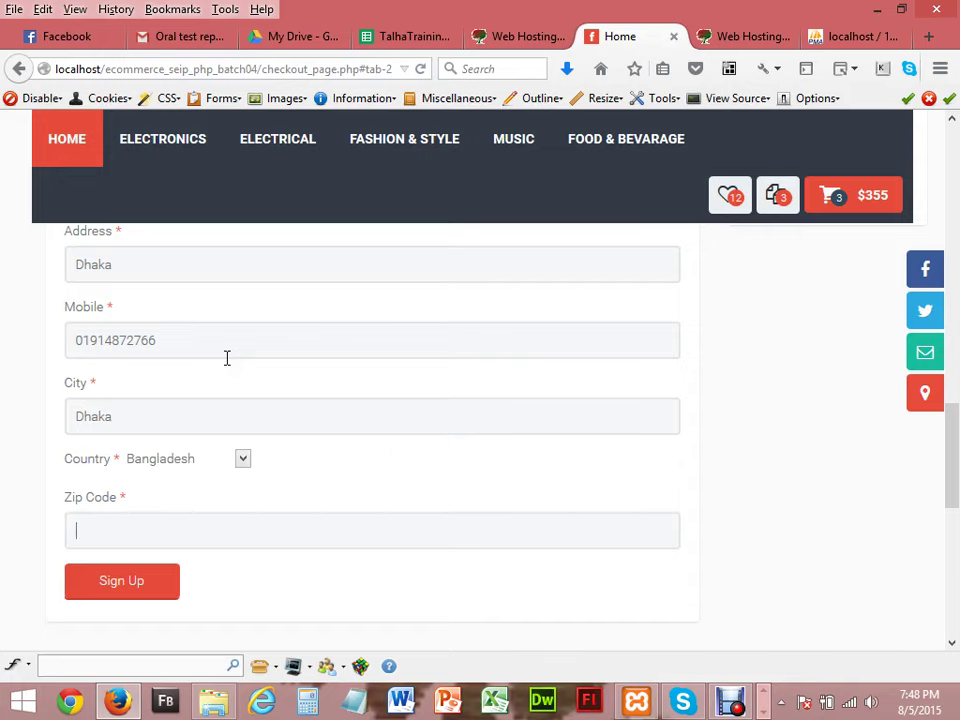
type("1209")
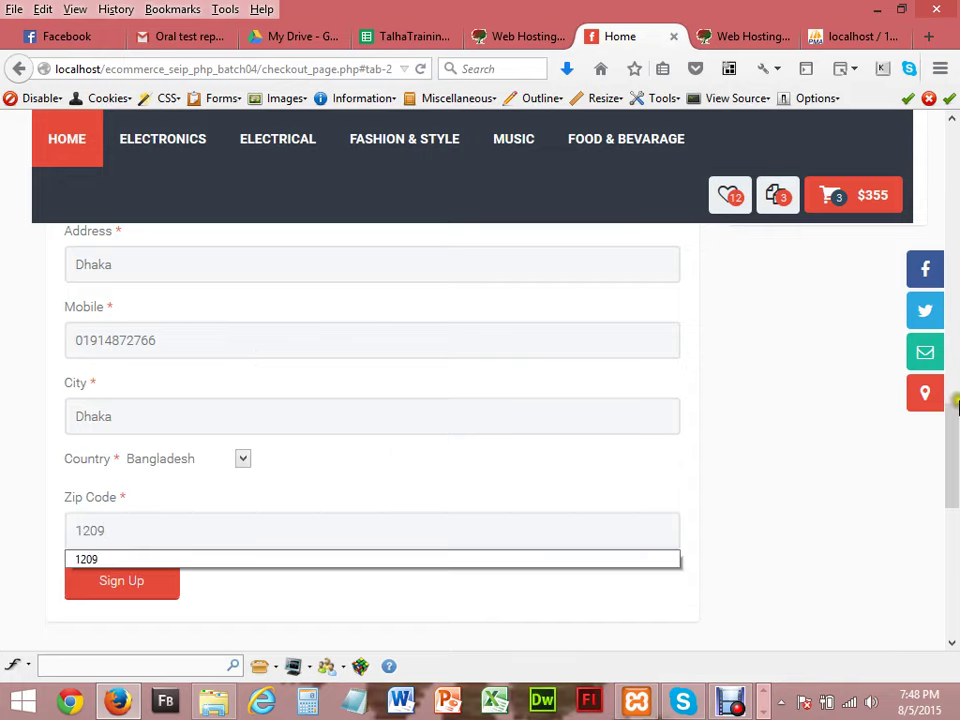
left_click(955, 425)
left_click_drag(955, 425, 953, 462)
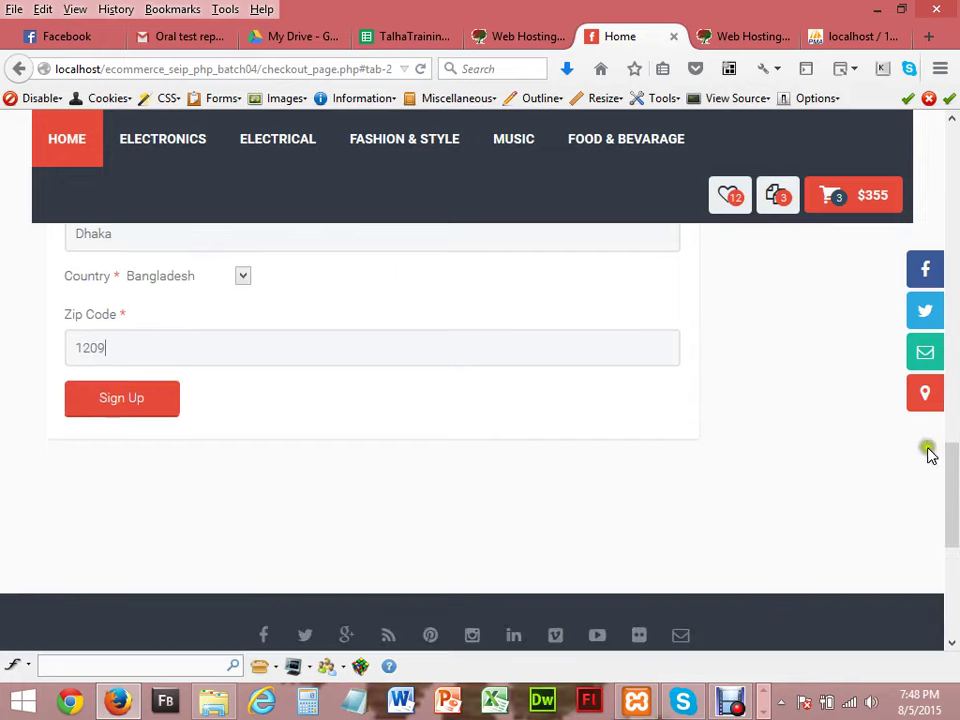
left_click(116, 408)
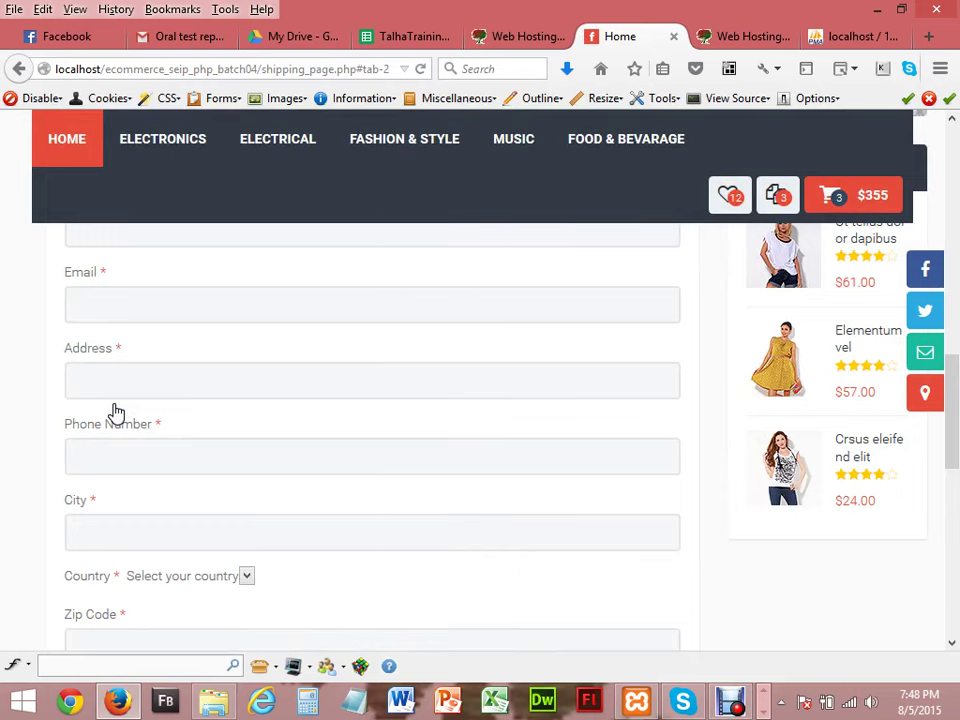
Enter the recipient's full name and company name TT in the shipping form.
left_click_drag(953, 416, 955, 365)
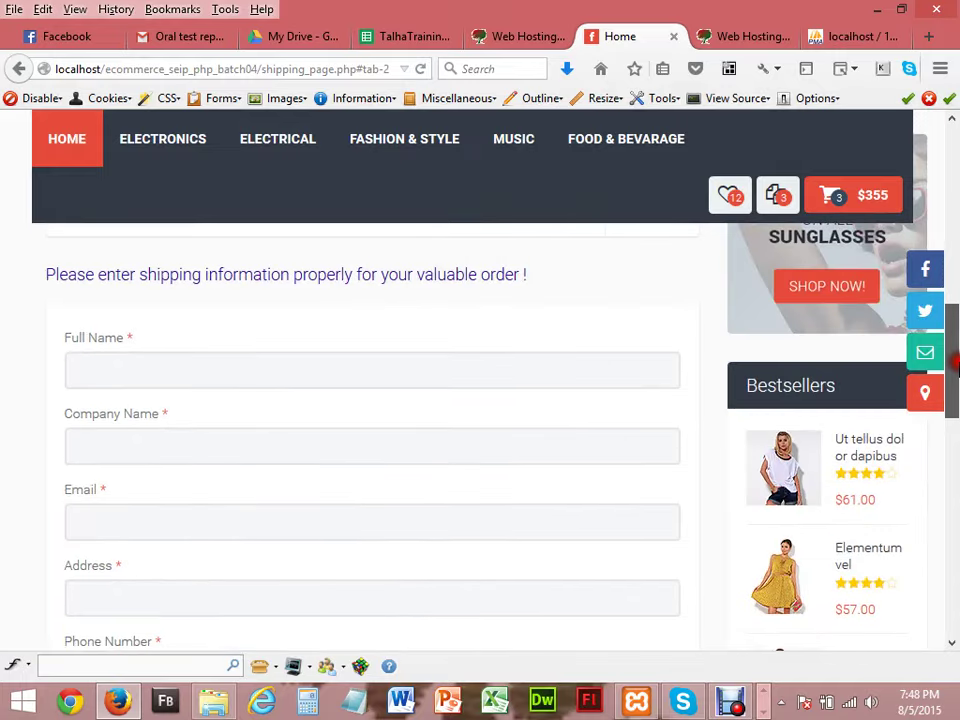
left_click(380, 364)
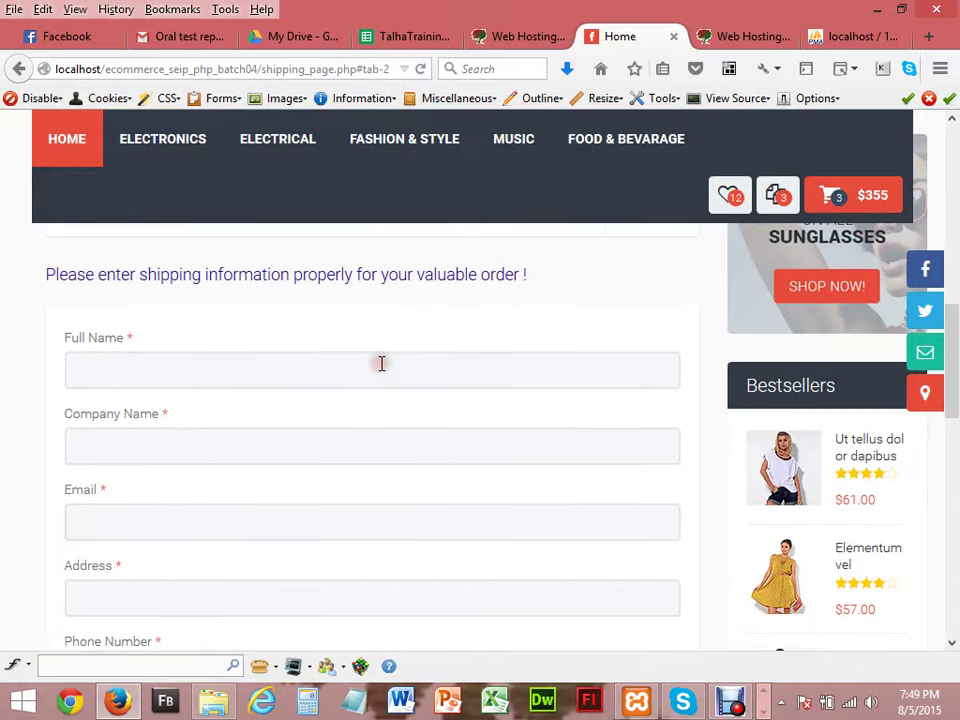
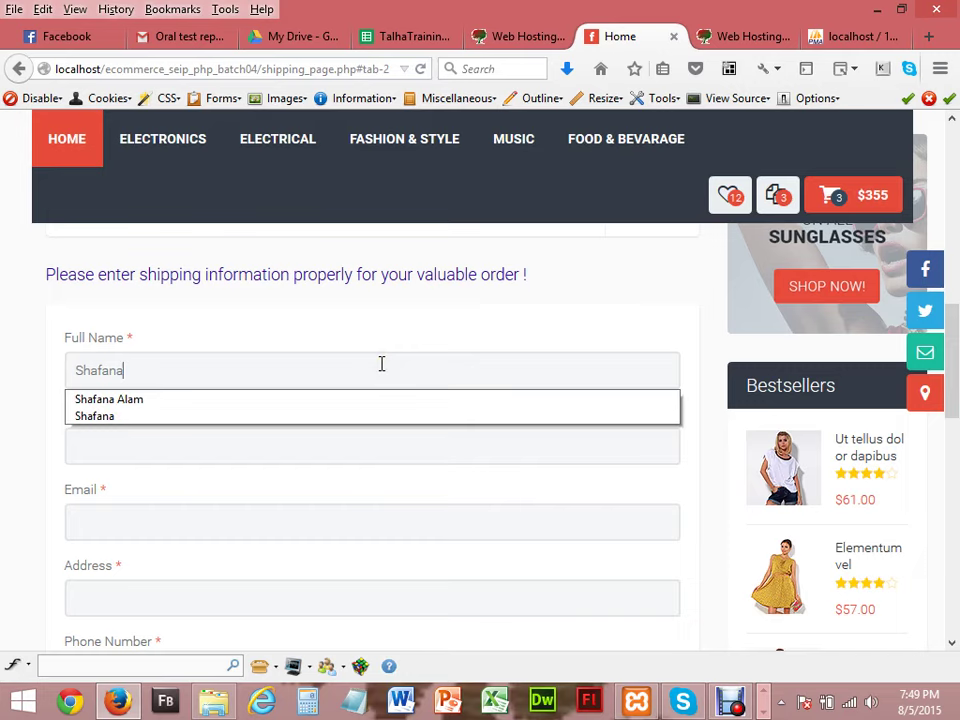
key("Tab")
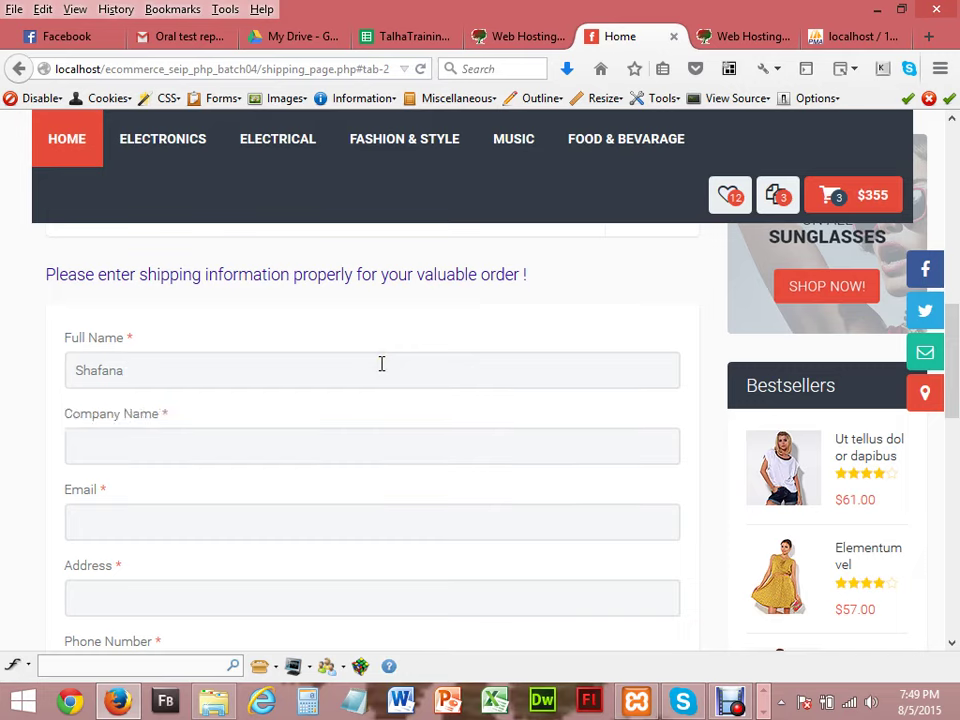
left_click(381, 364)
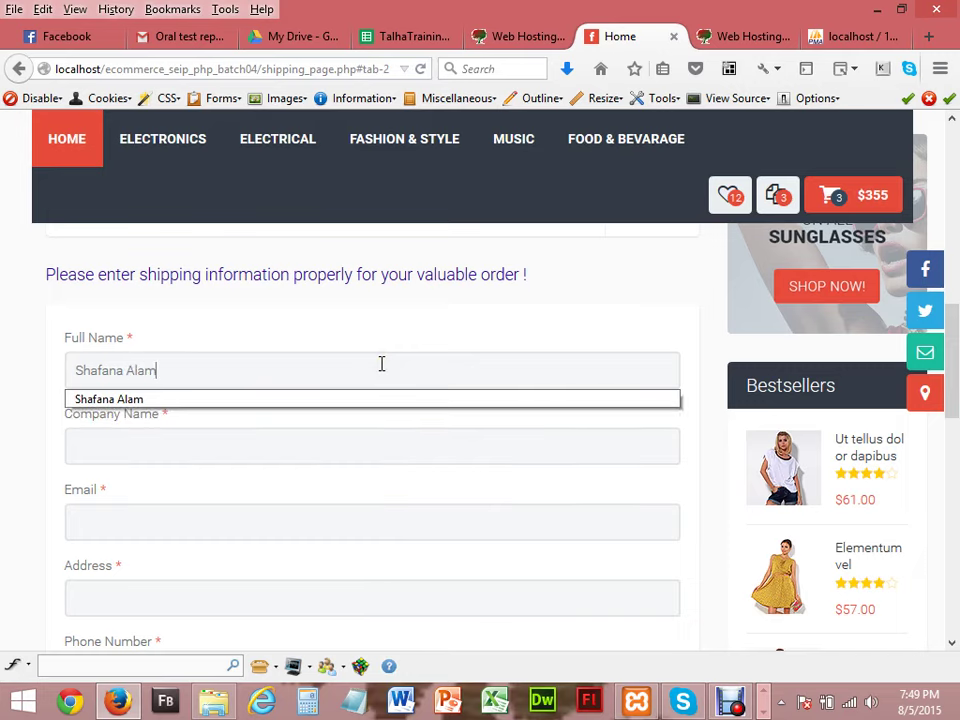
key("Tab")
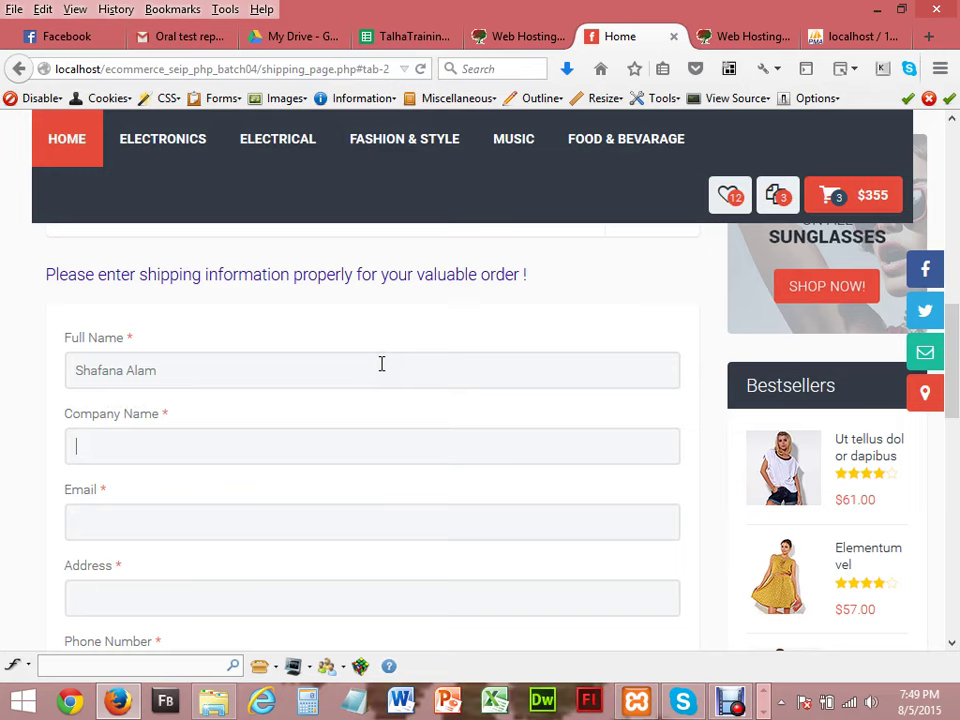
type("TT")
key("Tab")
Fill the e-mail, Dhaka address and phone number from autofill suggestions.
type("shafa")
key("Down")
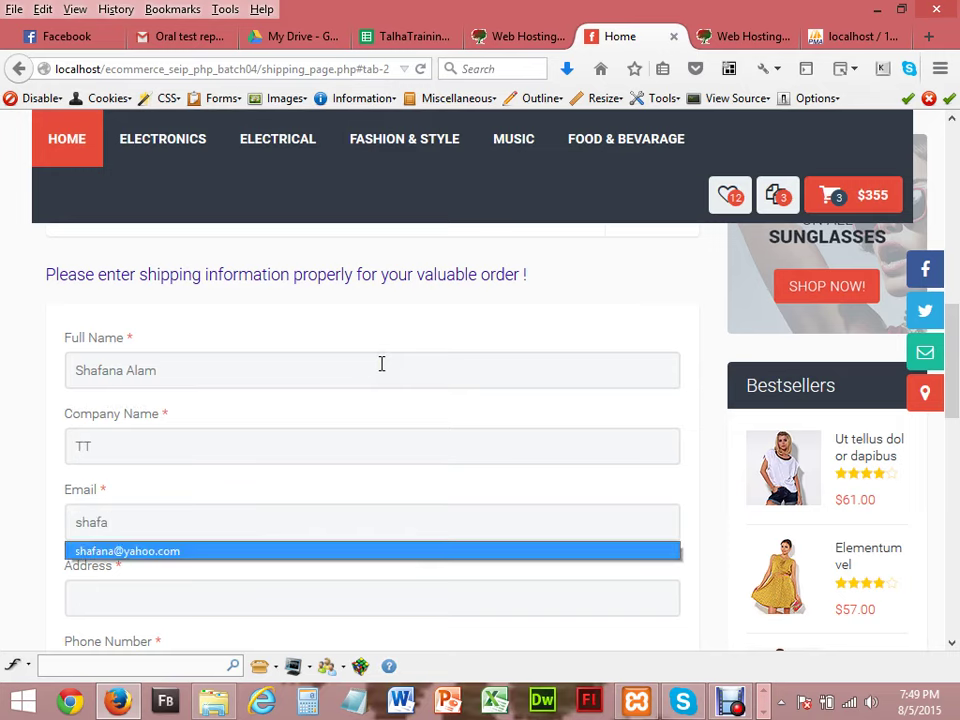
key("Tab")
type("Dh")
key("Down")
key("Tab")
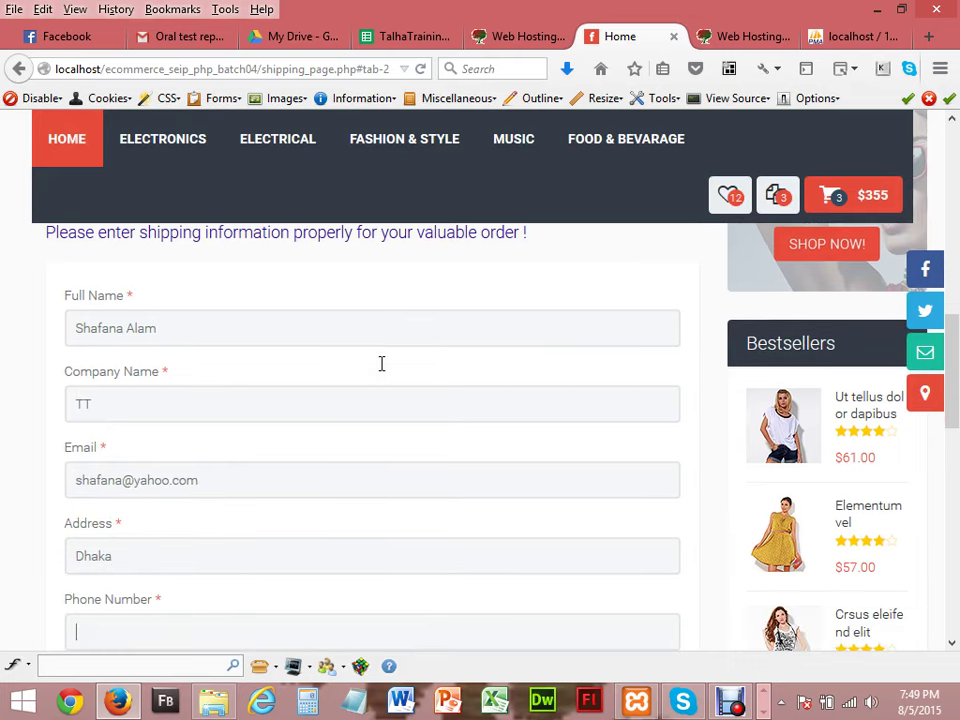
type("0191")
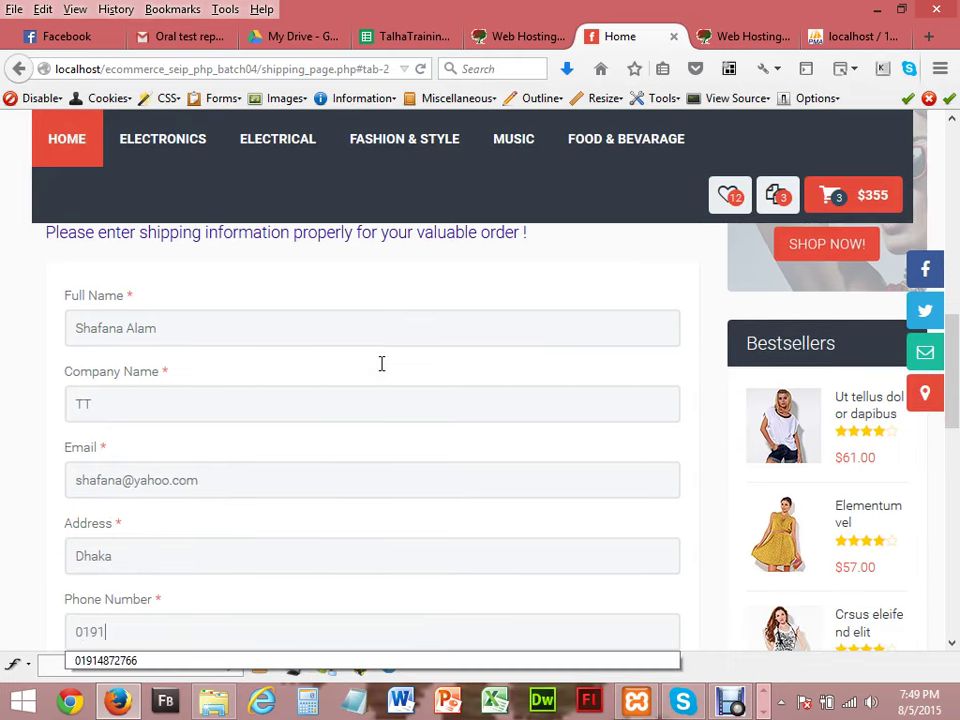
key("Down")
key("Return")
Set city Dhaak, country Bangladesh and zip 1209, then save the shipping info.
key("Tab")
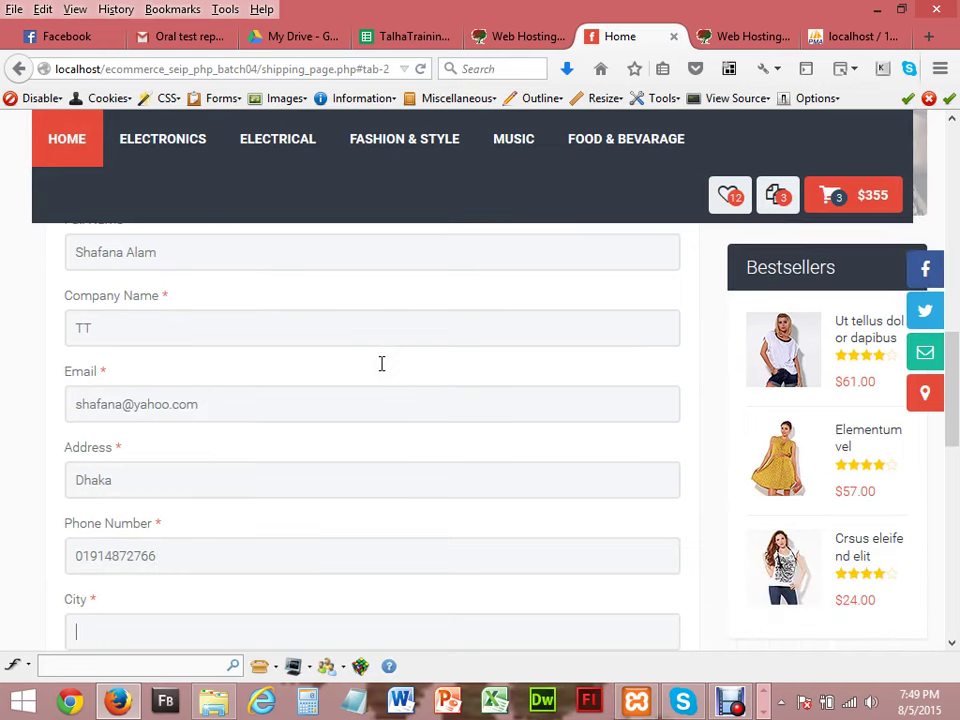
type("Dhaak")
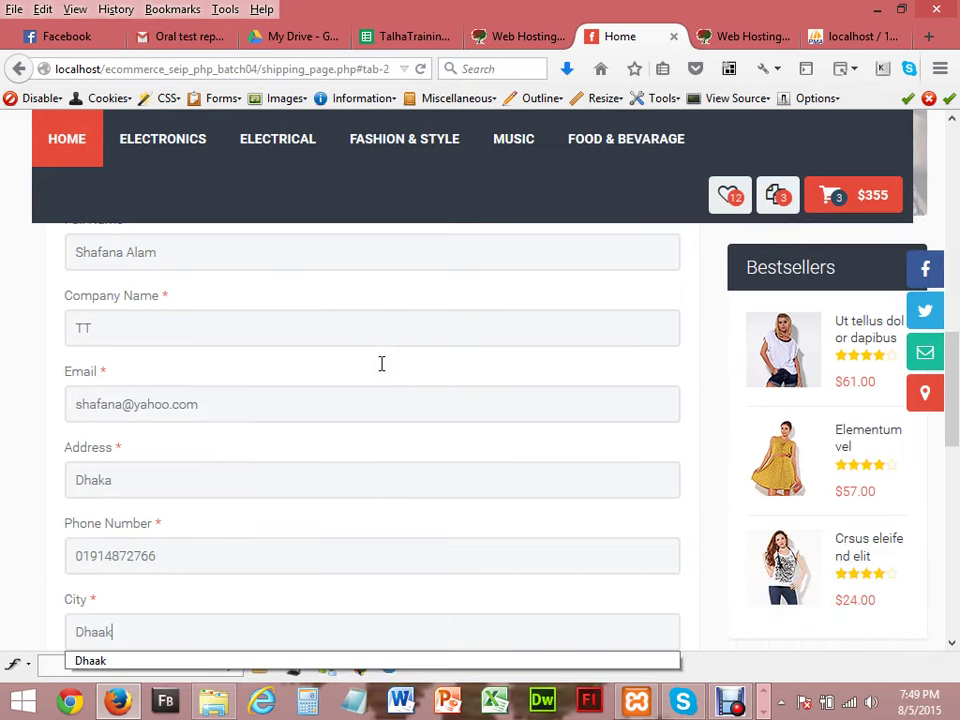
key("Tab")
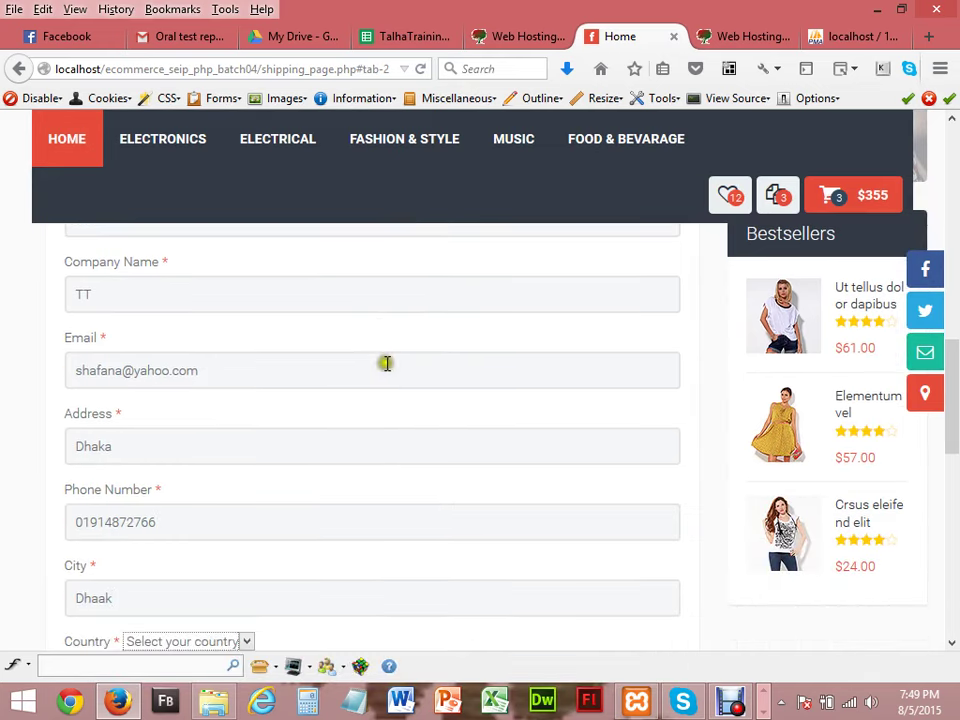
type("bang")
key("Tab")
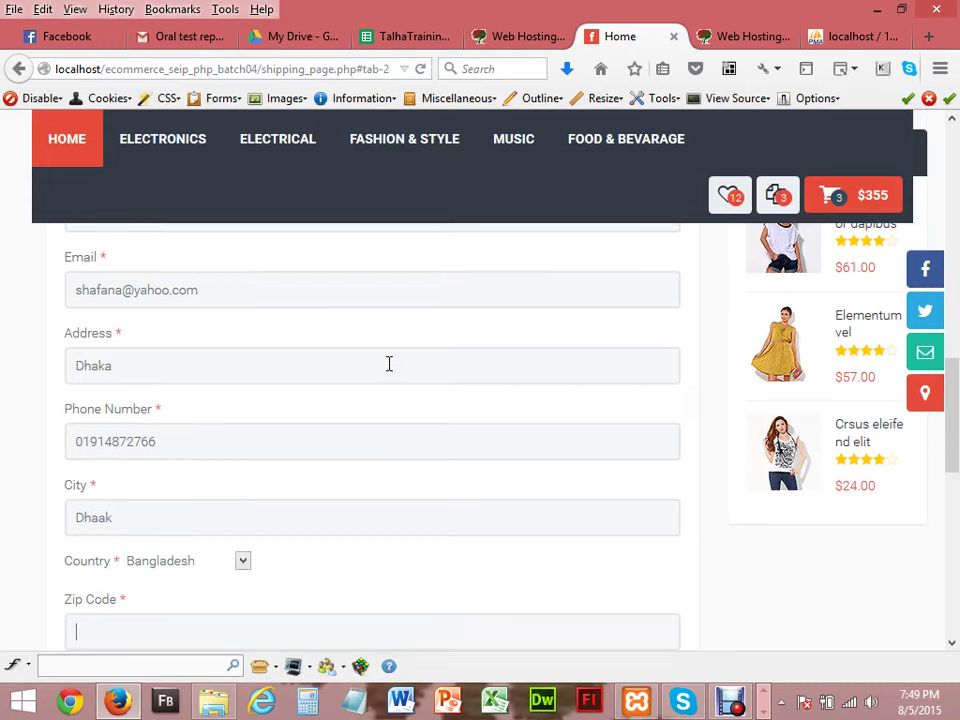
type("1209")
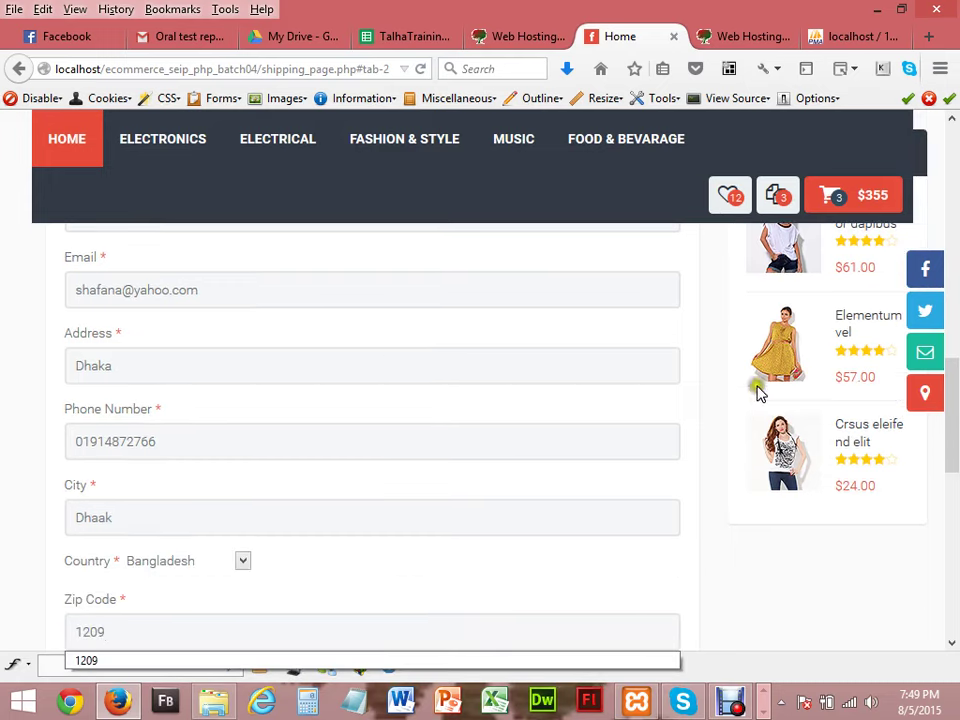
scroll(331, 424, "down", 5)
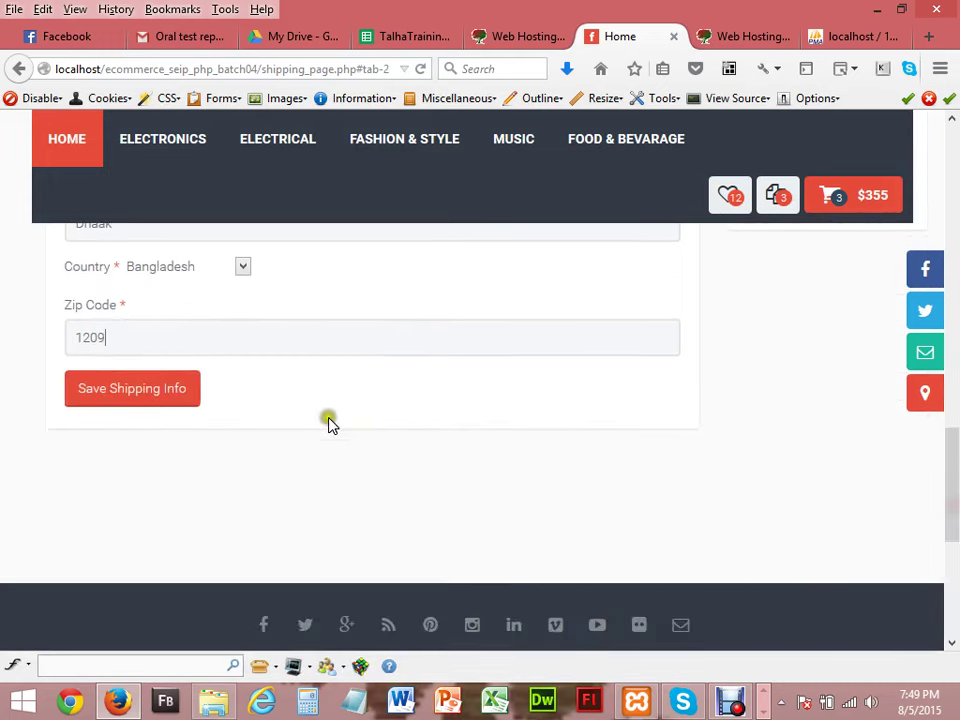
left_click(150, 388)
Scroll past the BDT 330.75 grand total to the Paypal and Cash On Delivery options.
scroll(150, 390, "down", 3)
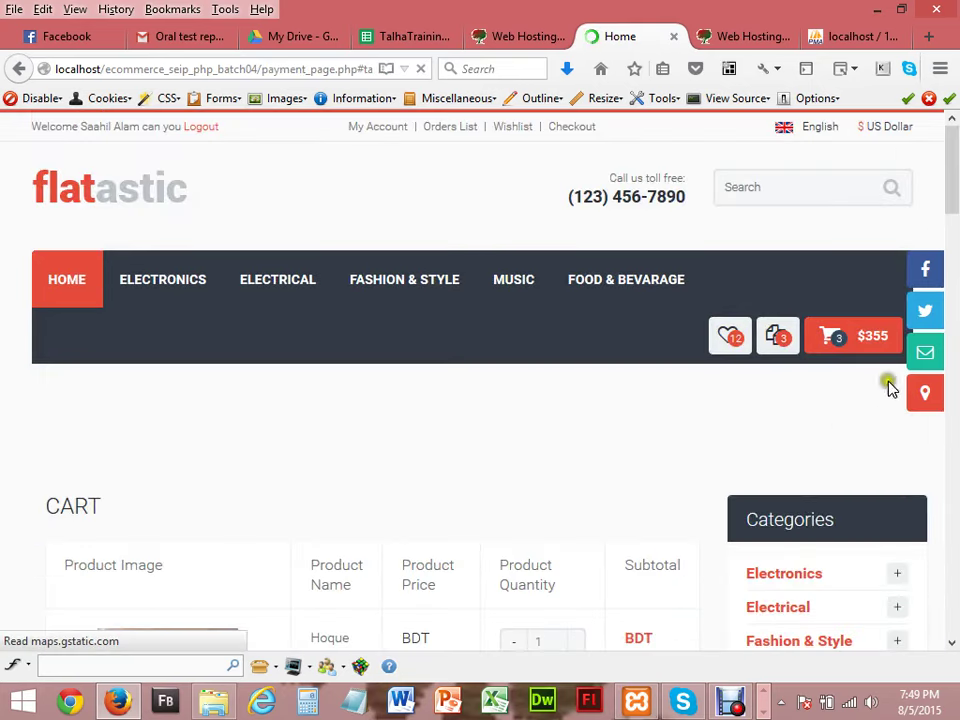
scroll(954, 253, "down", 6)
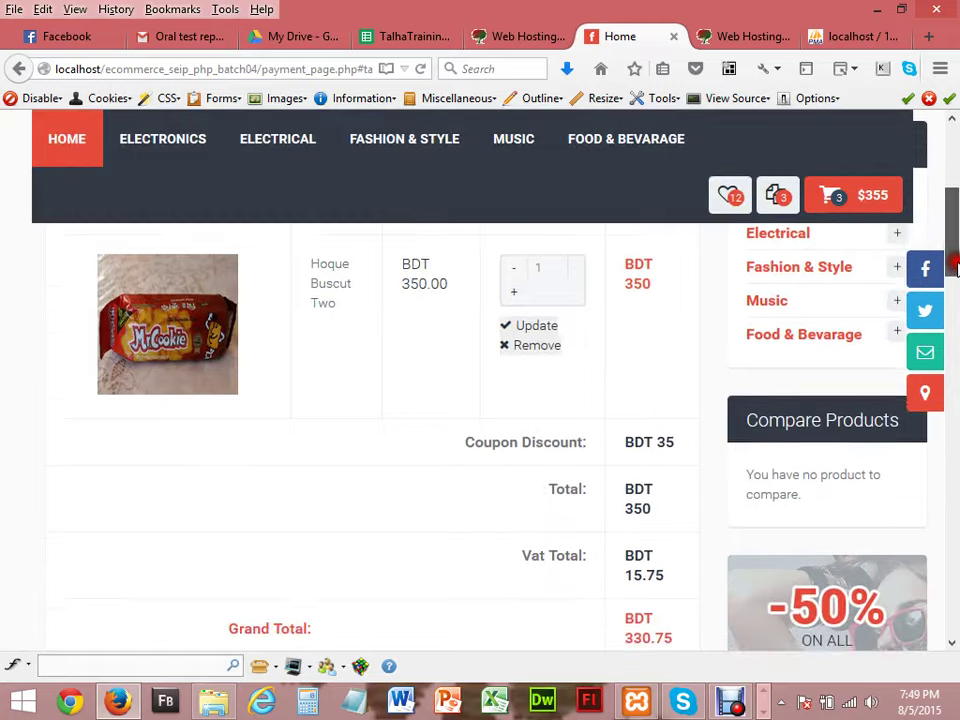
left_click_drag(955, 265, 730, 362)
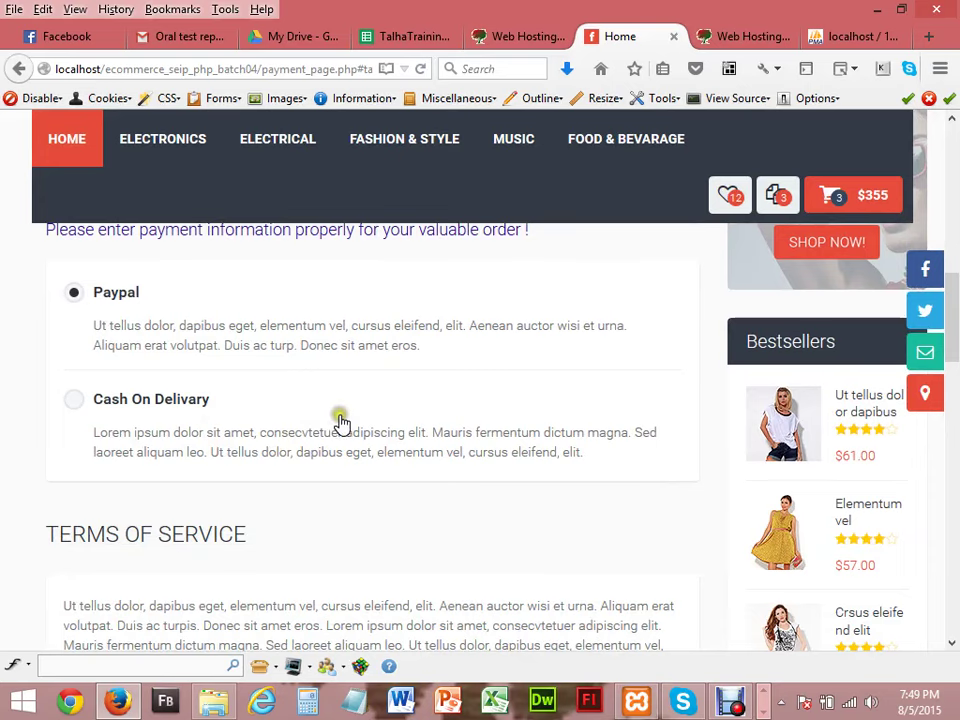
Edit the URL in the address bar to delete the #tab-2 fragment after payment_page.php.
left_click(355, 69)
left_click(355, 69)
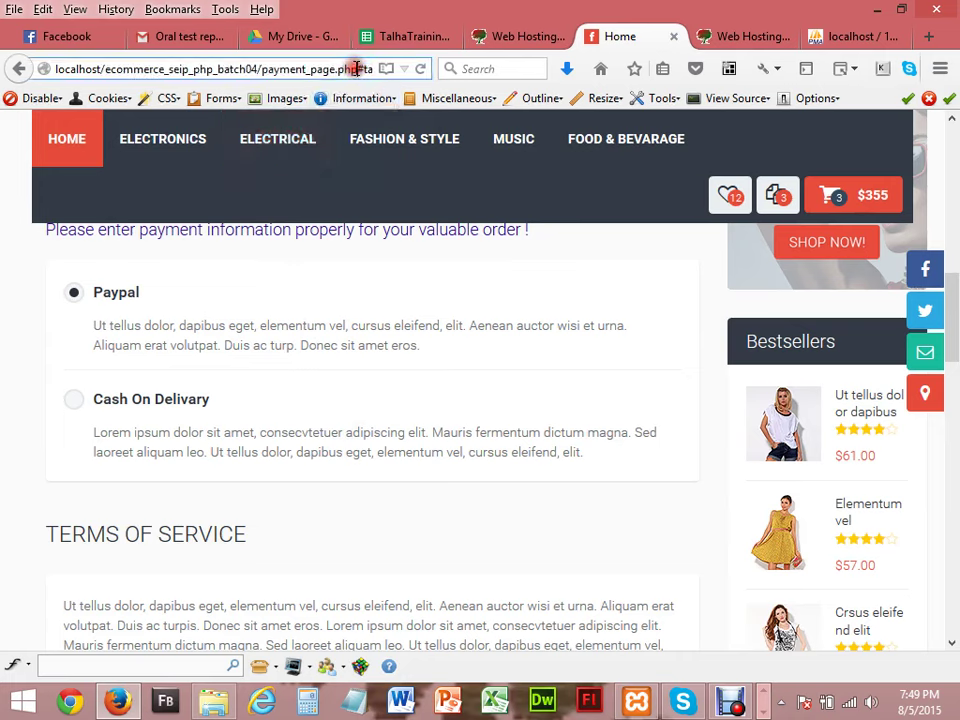
key("End")
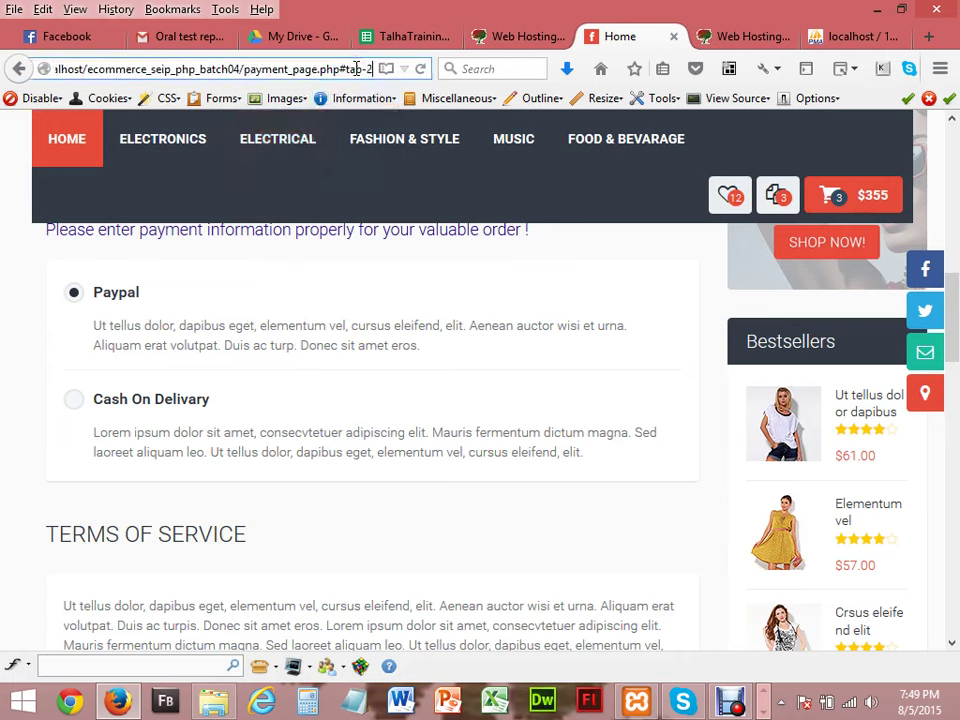
key("BackSpace")
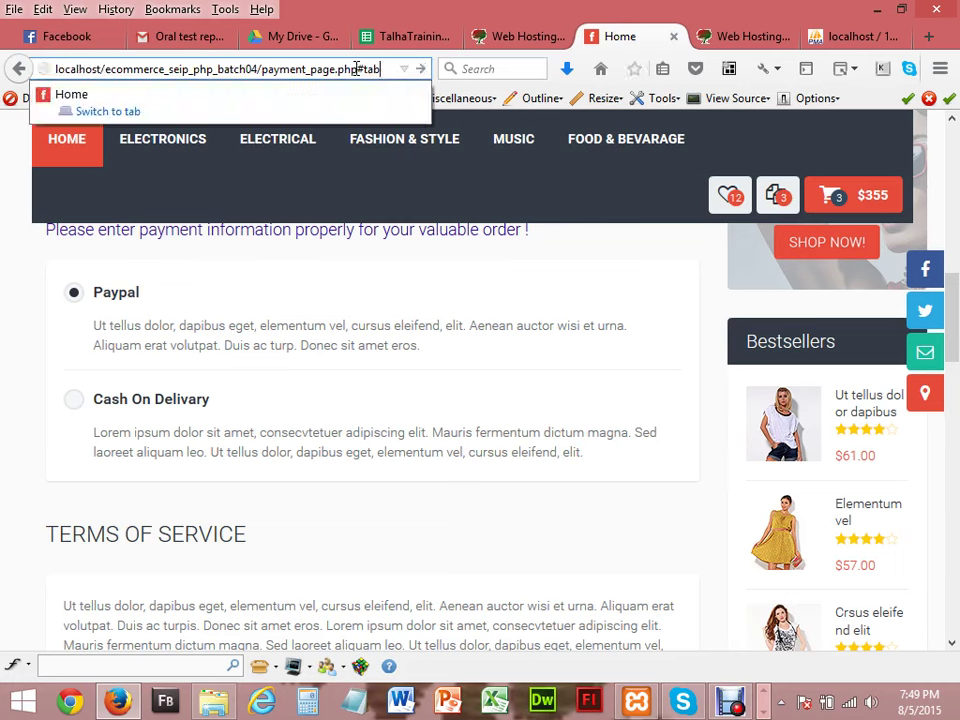
key("BackSpace")
key("BackSpace")
key("BackSpace")
key("BackSpace")
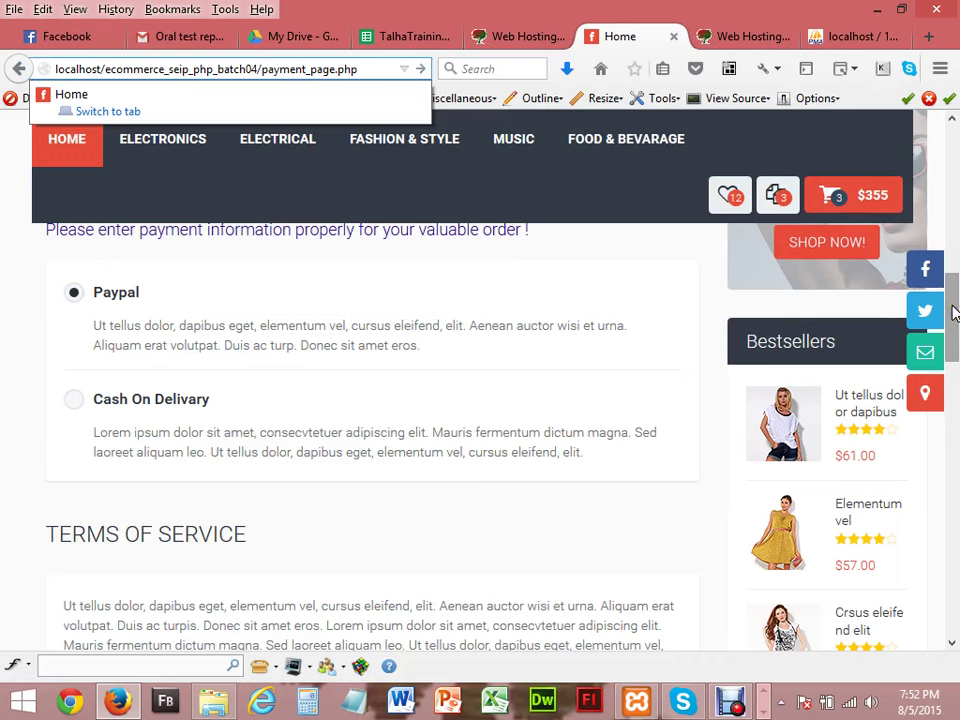
Close the URL suggestion dropdown and frame the Paypal and Cash On Delivery options.
left_click(953, 313)
mouse_move(953, 313)
left_mouse_down()
mouse_move(951, 324)
mouse_move(950, 303)
mouse_move(955, 326)
left_mouse_up()
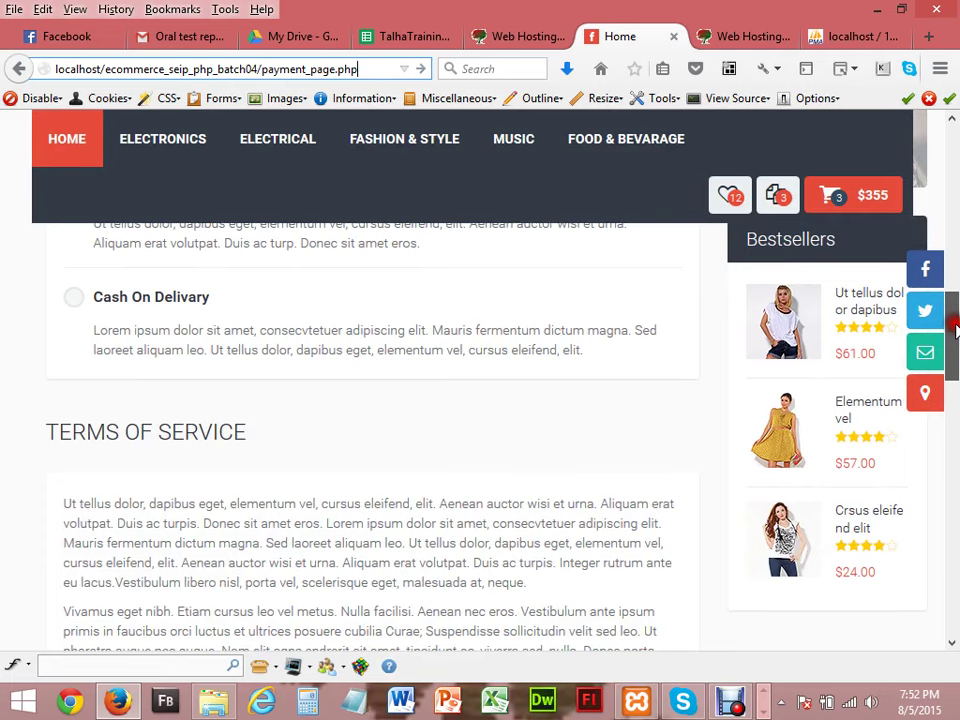
scroll(955, 318, "up", 1)
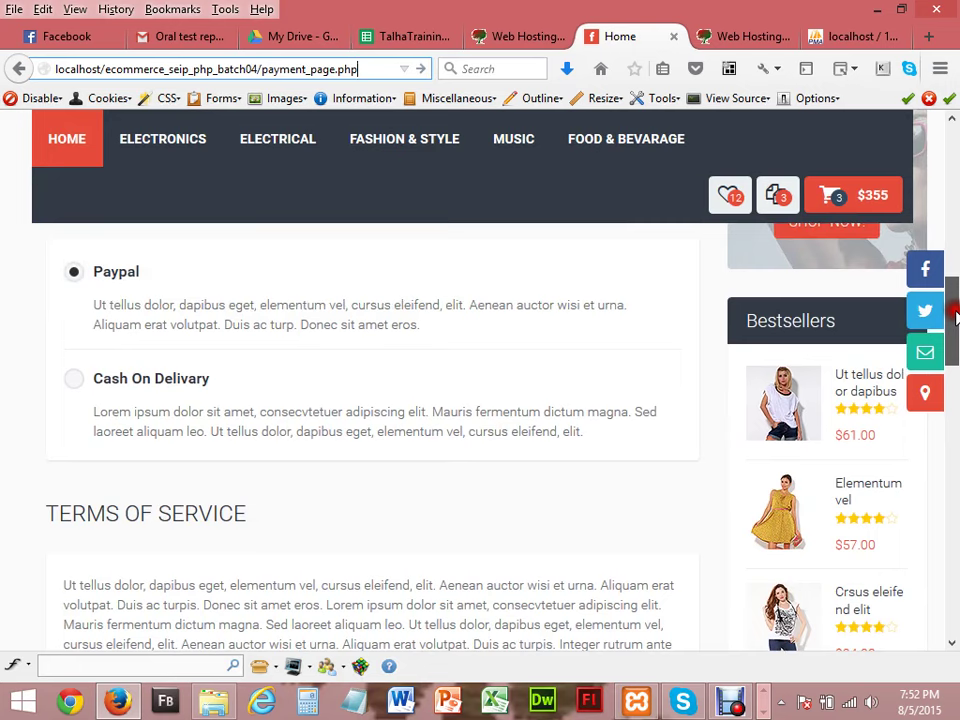
scroll(955, 318, "down", 1)
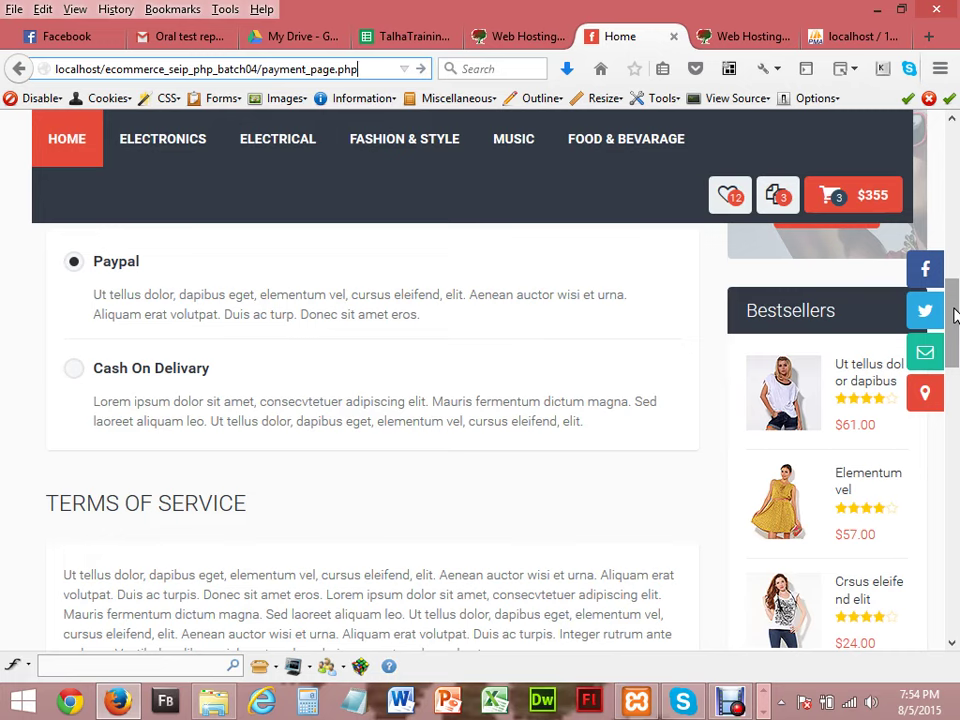
mouse_move(953, 315)
left_mouse_down()
mouse_move(955, 285)
mouse_move(953, 305)
left_mouse_up()
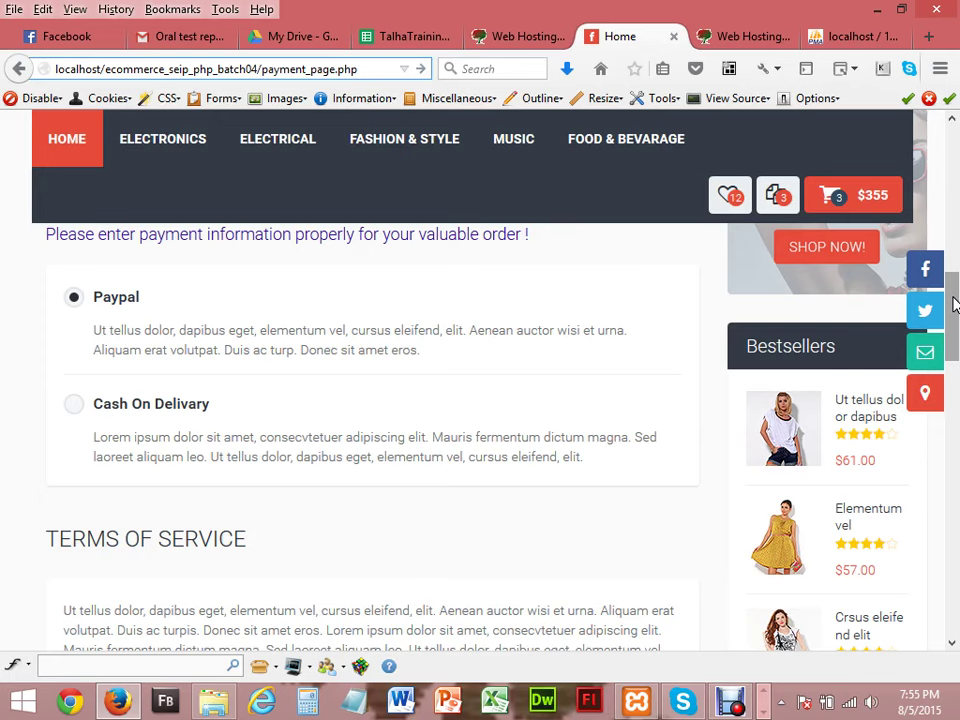
mouse_move(953, 305)
left_mouse_down()
mouse_move(955, 490)
mouse_move(954, 250)
mouse_move(955, 305)
left_mouse_up()
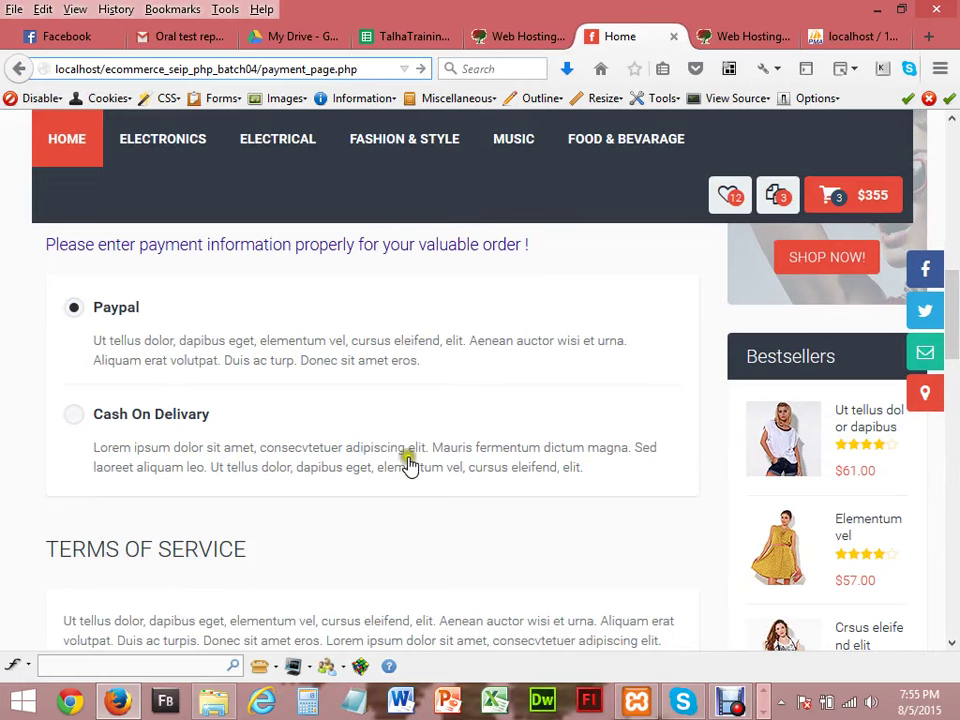
Switch to NetBeans and collapse the laravel project tree.
key("alt+Tab")
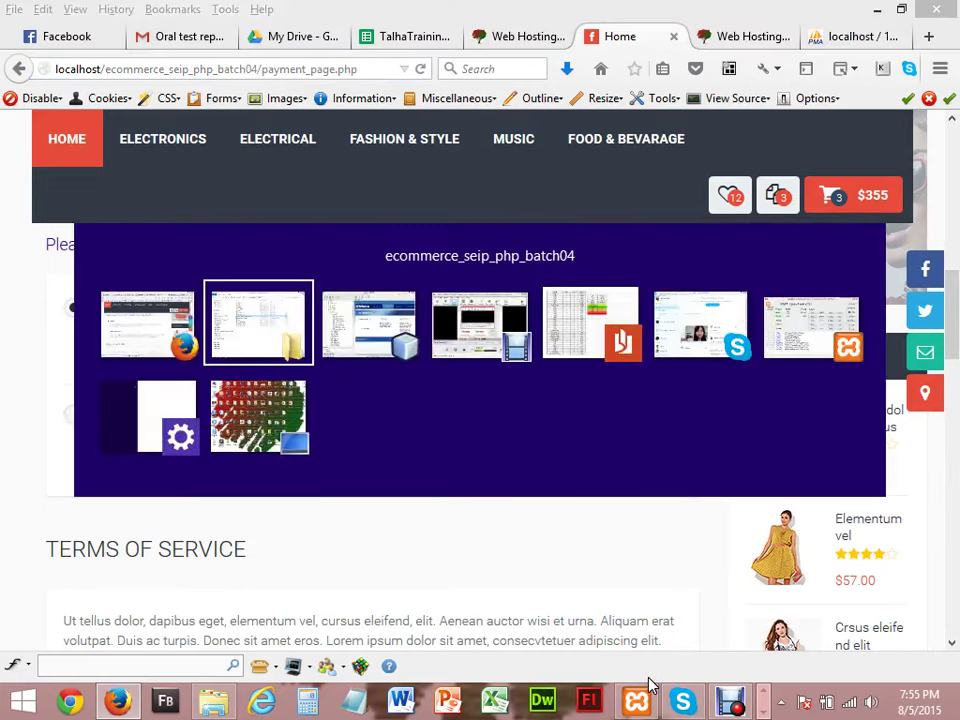
key("alt+Tab")
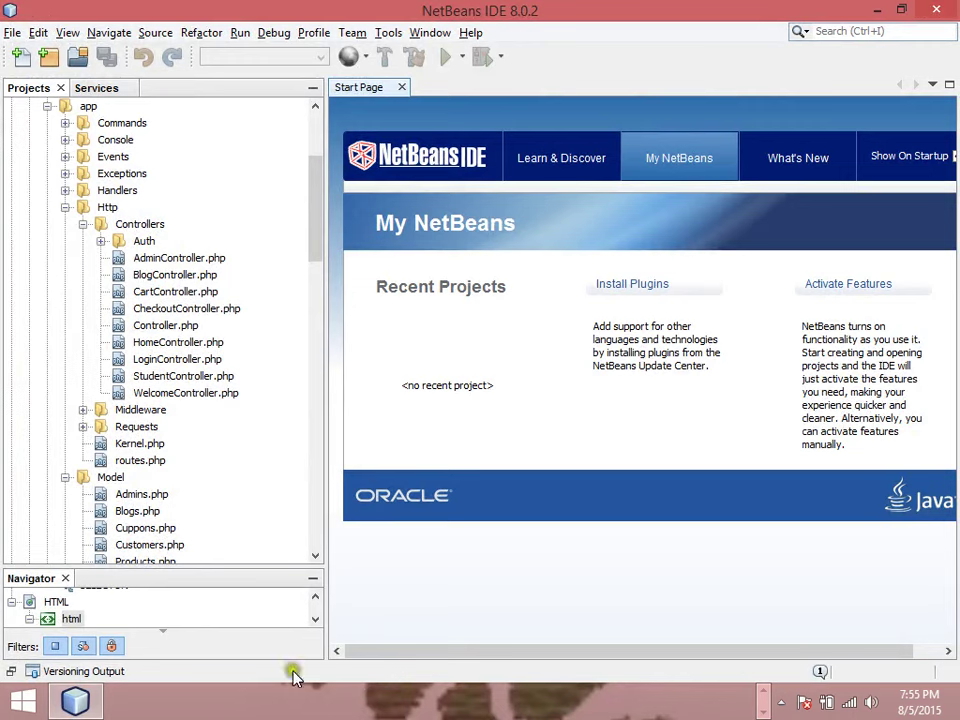
left_click_drag(313, 237, 317, 146)
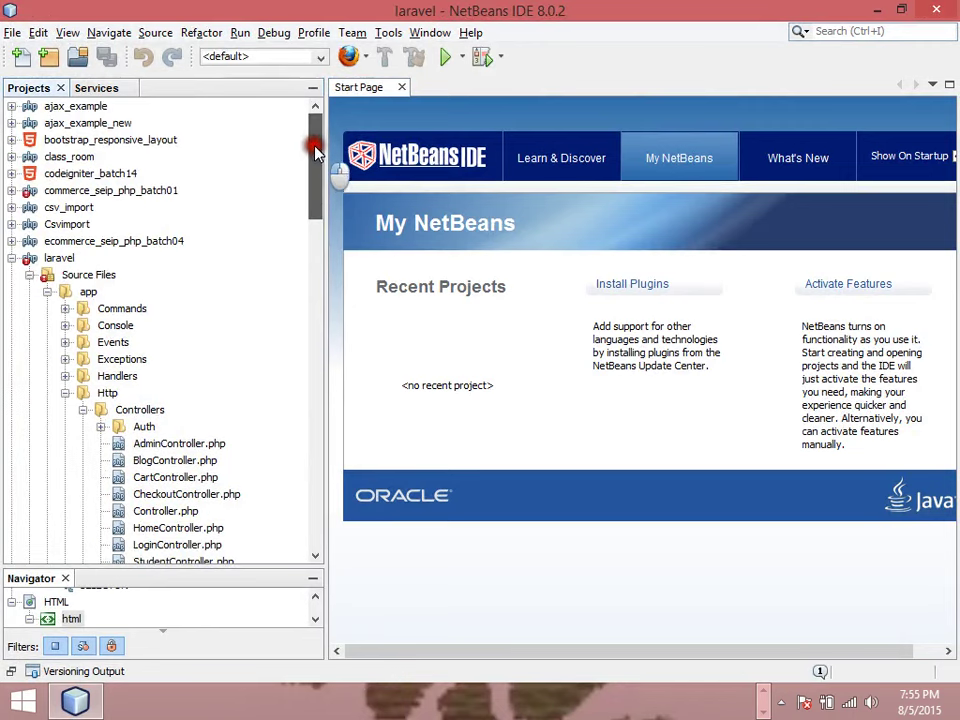
left_click(12, 258)
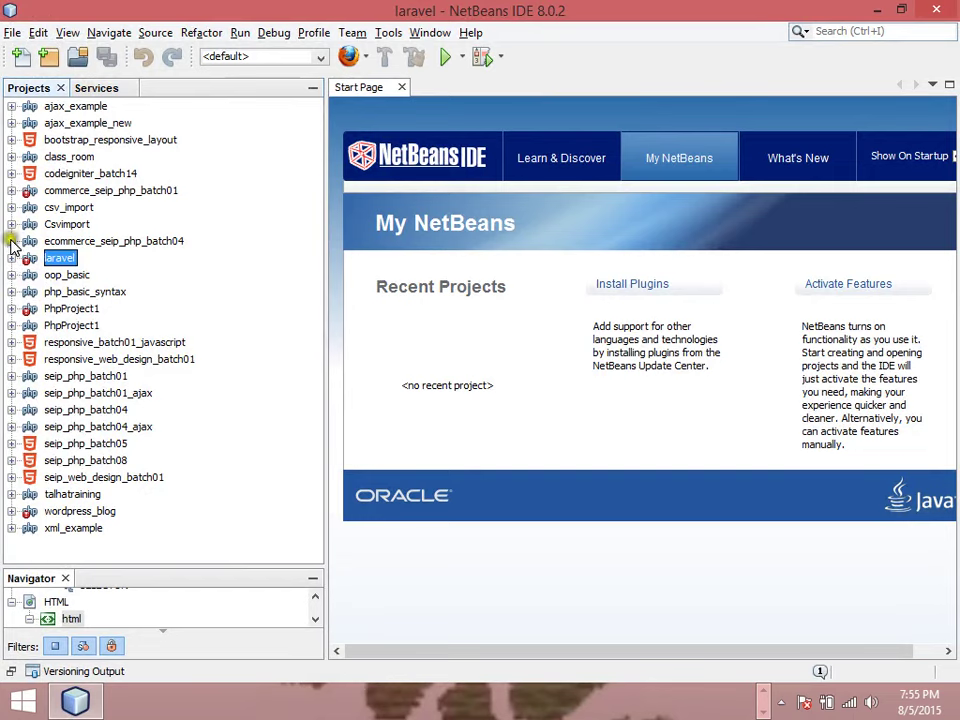
left_click(12, 241)
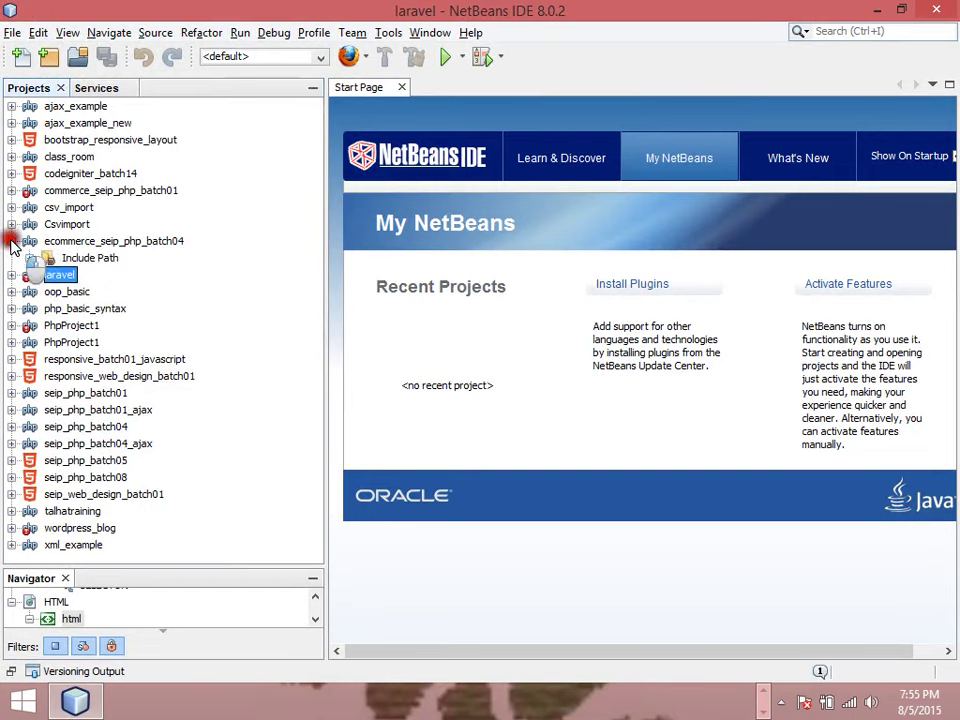
Remove the ecommerce_seip_php_batch04 project without deleting its sources.
left_click(93, 244)
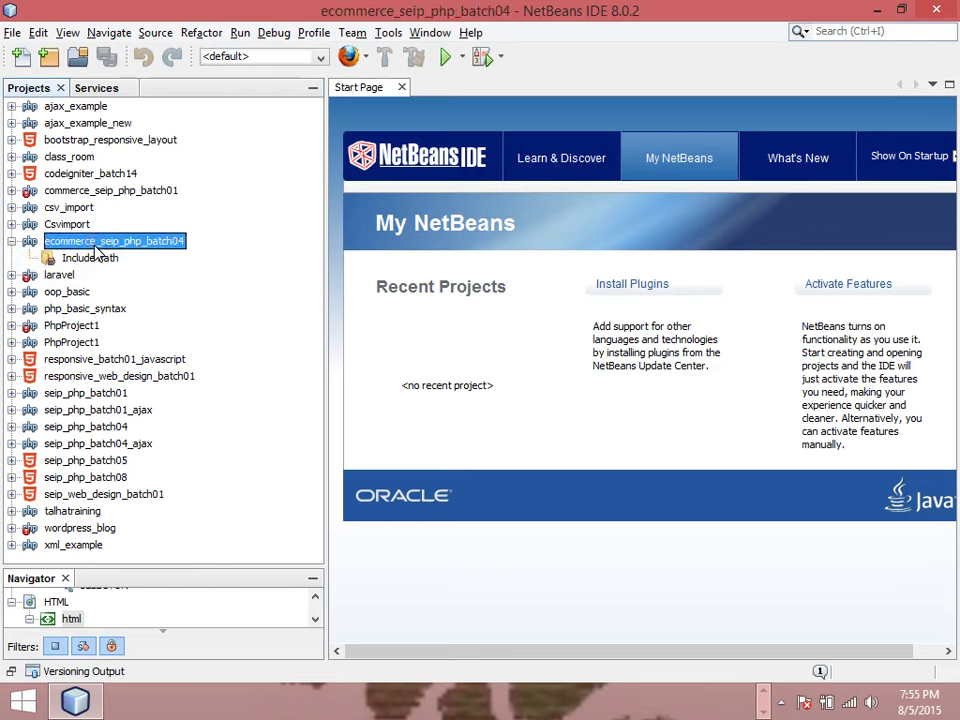
key("Delete")
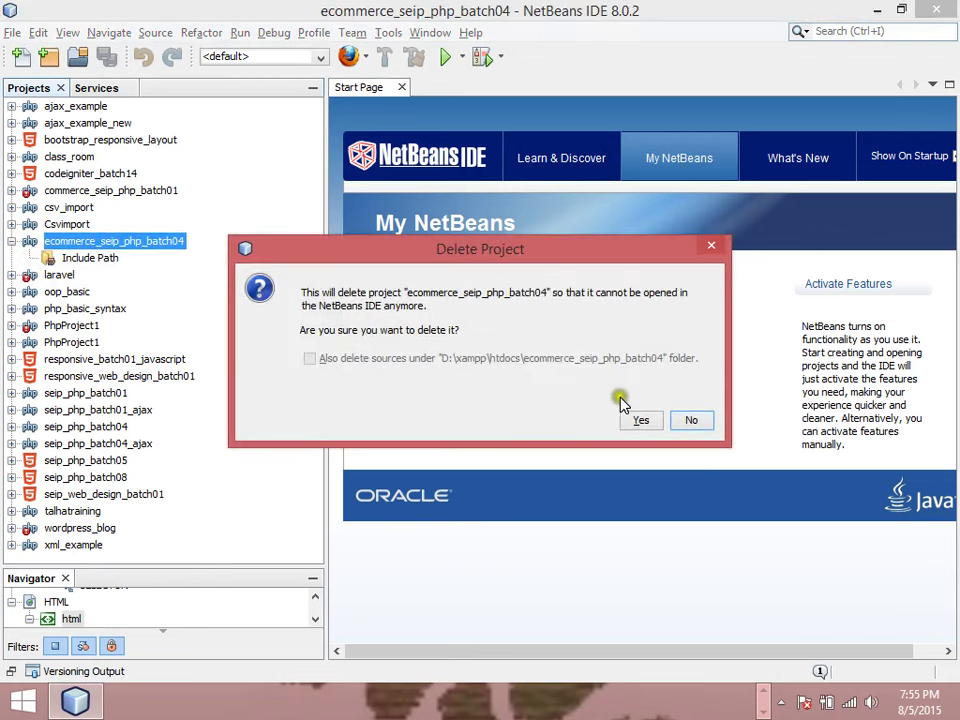
left_click(638, 420)
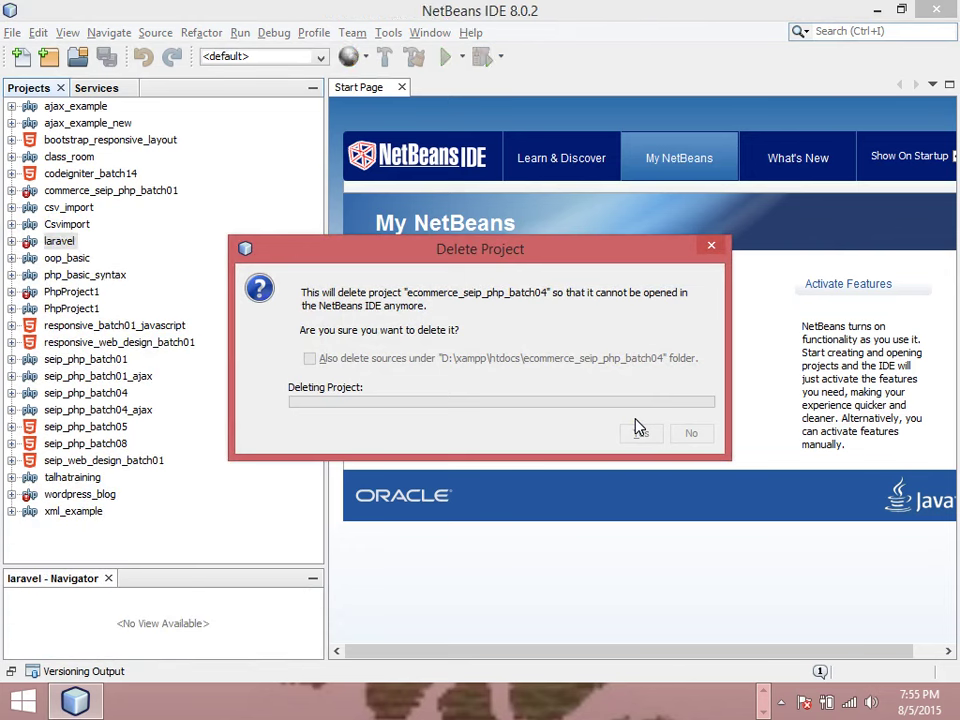
left_click(48, 57)
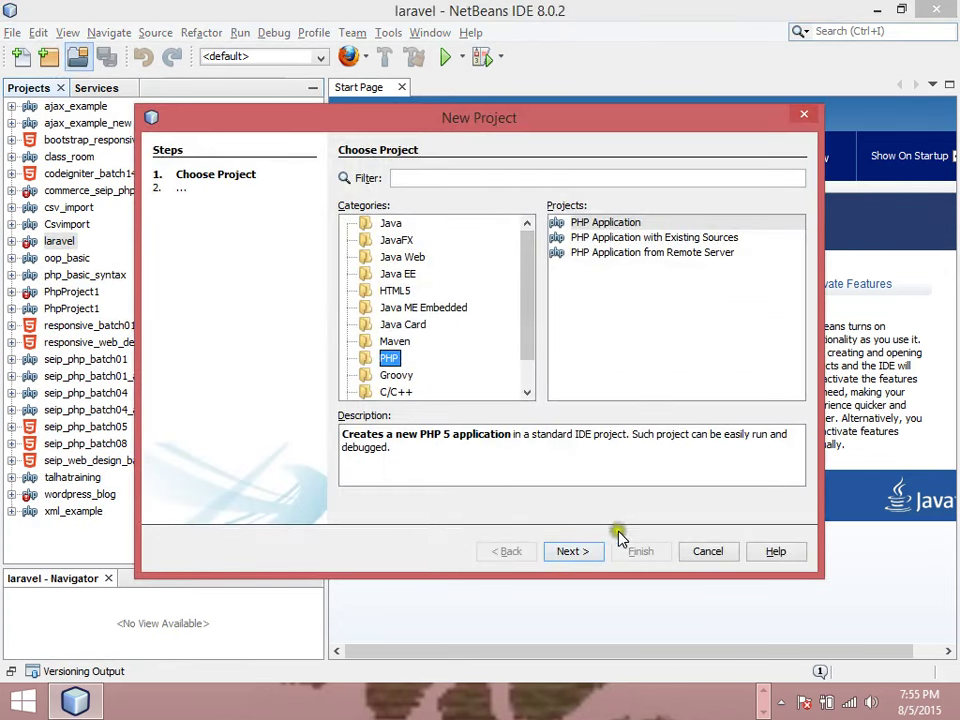
Choose PHP Application with sources in D:\xampp\htdocs\ecommerce_seip_php_batch04.
left_click(580, 553)
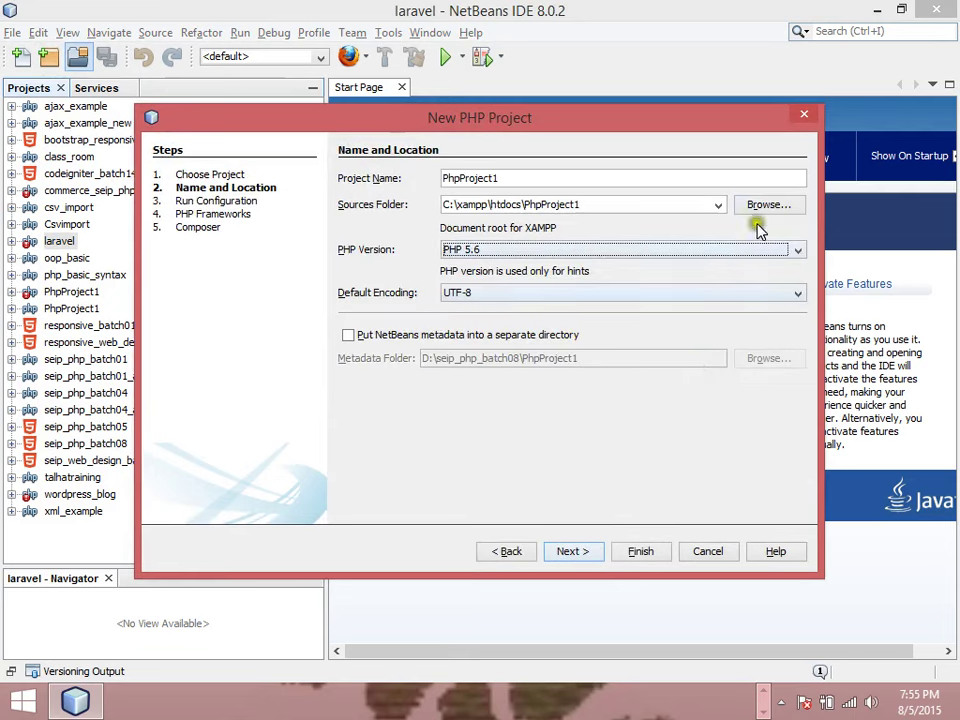
left_click(770, 214)
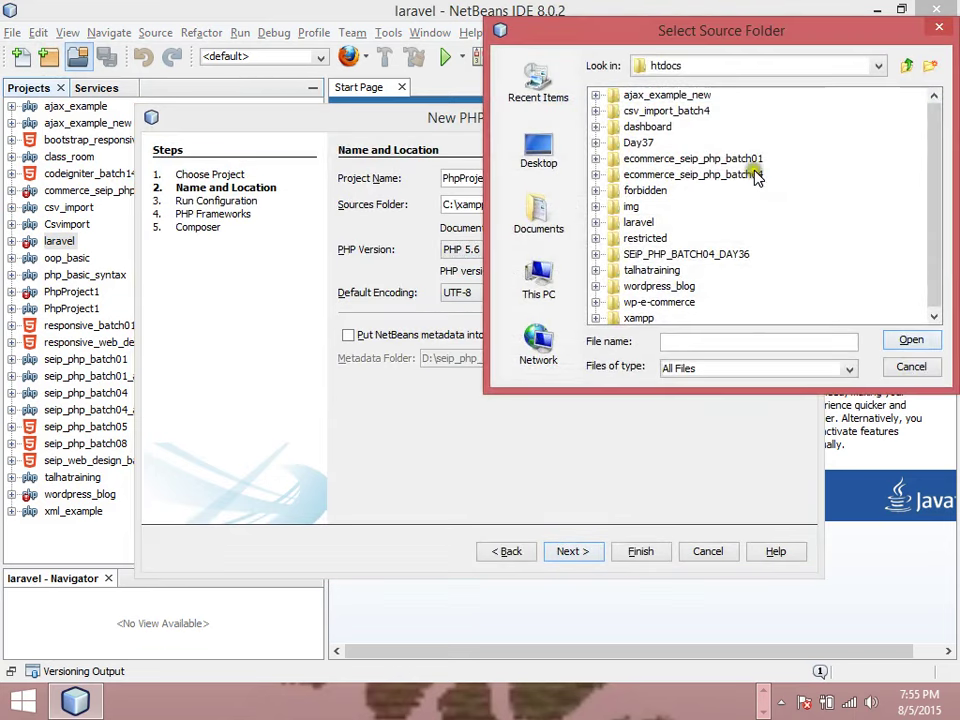
left_click(755, 176)
left_click(911, 340)
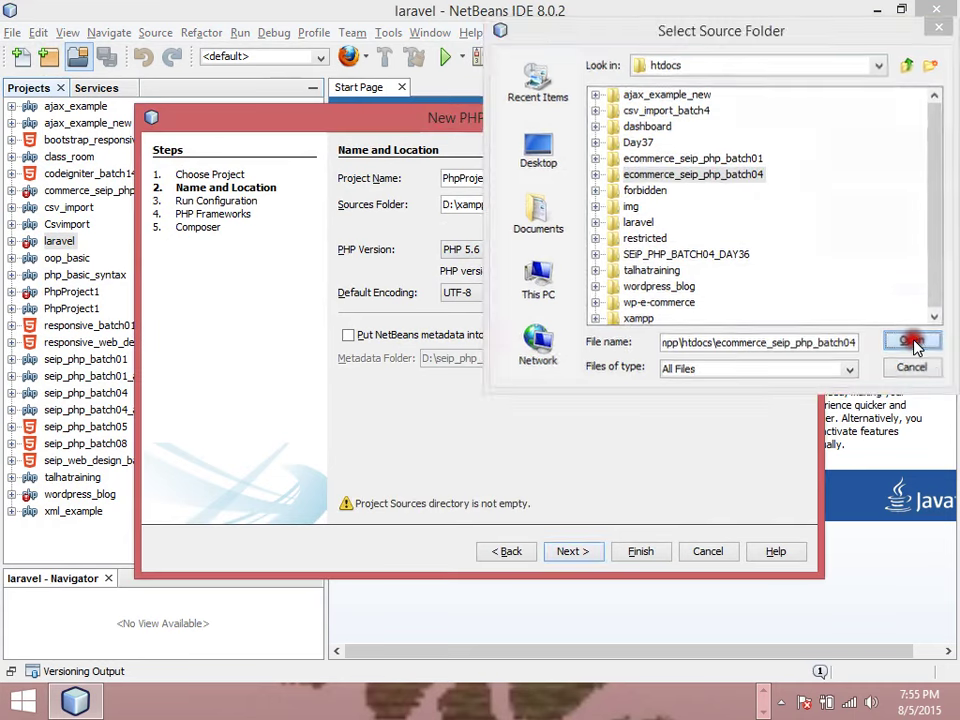
Name the project ecommerce_seip_php_batch04 by pasting the folder name, and finish.
left_click(680, 204)
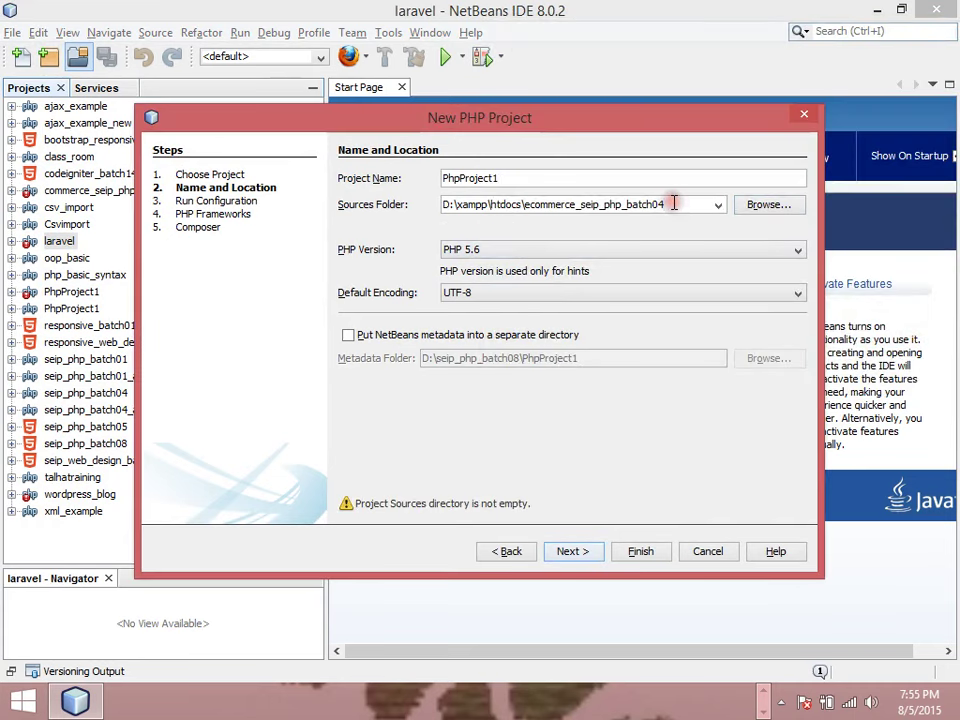
key("shift+Left")
key("shift+Left")
key("shift+Left")
key("shift+Left")
key("shift+Left")
key("shift+Left")
key("shift+Left")
key("shift+Left")
key("shift+Left")
key("shift+Left")
key("shift+Left")
key("shift+Left")
key("shift+Left")
key("shift+Left")
key("shift+Left")
key("shift+Left")
key("shift+Left")
key("shift+Left")
key("shift+Left")
key("shift+Left")
key("ctrl+c")
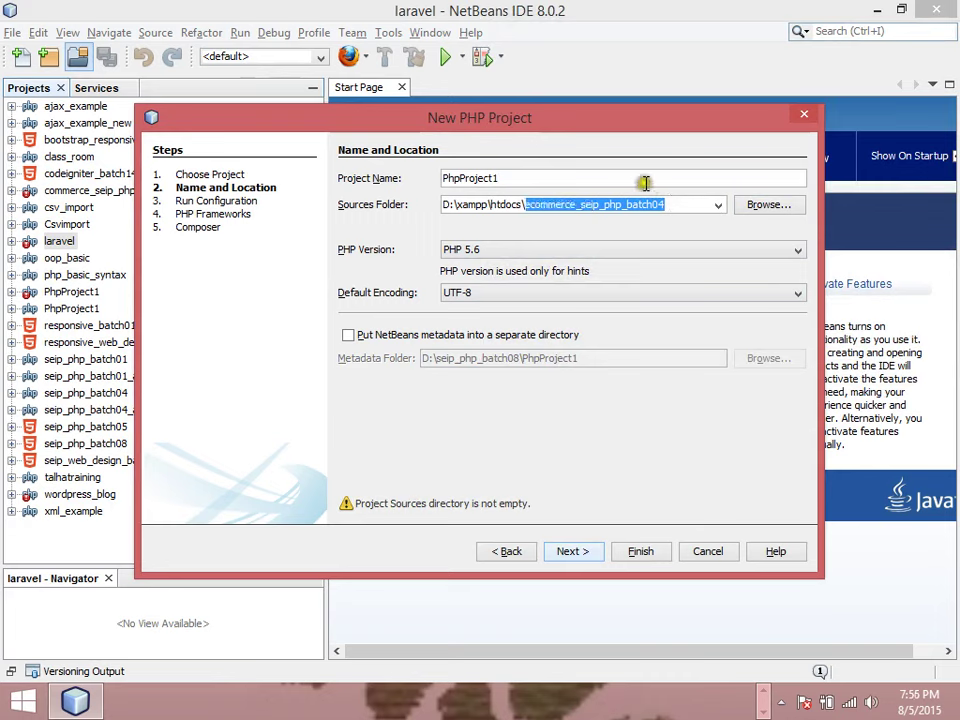
left_click(645, 181)
key("shift+Left")
key("shift+Left")
key("shift+Left")
key("shift+Left")
key("shift+Left")
key("shift+Left")
key("shift+Left")
key("shift+Left")
key("shift+Left")
key("shift+Left")
key("shift+Left")
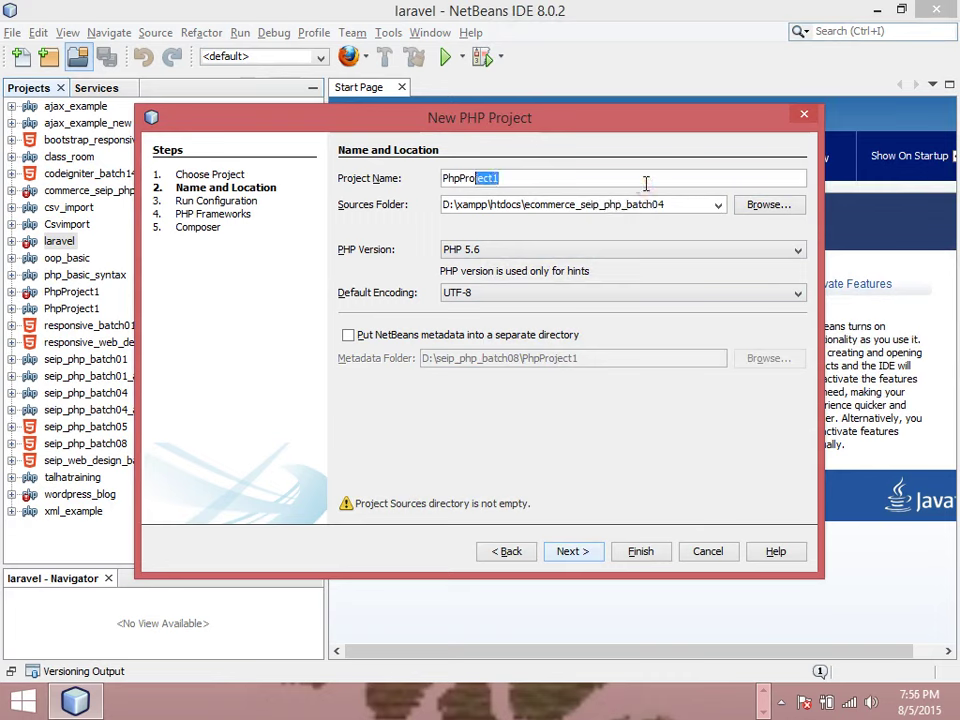
key("ctrl+v")
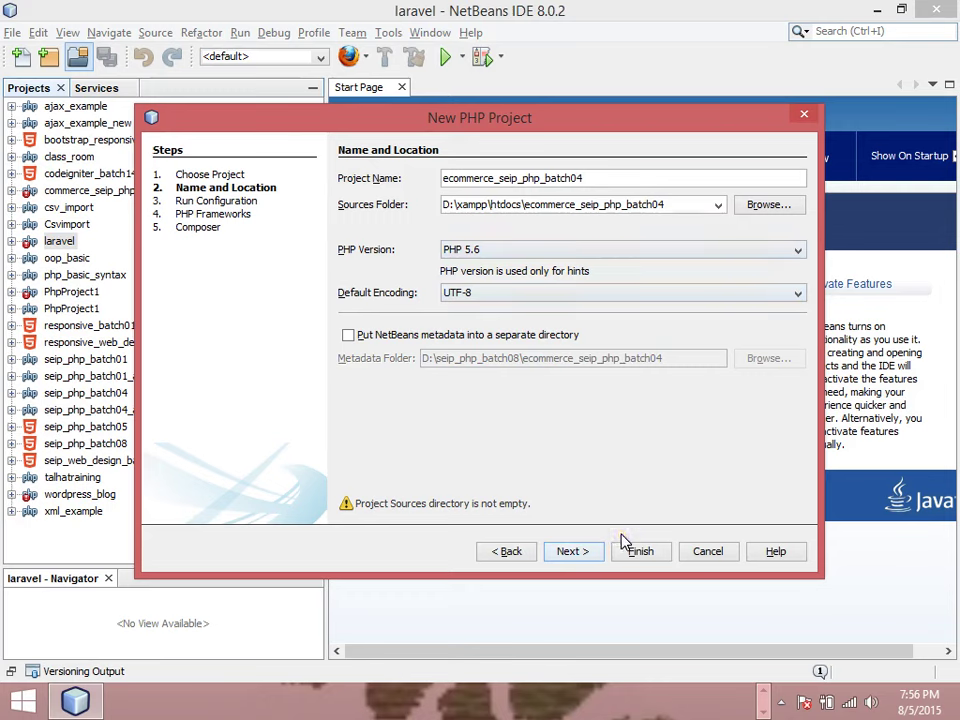
left_click(636, 555)
left_click(638, 555)
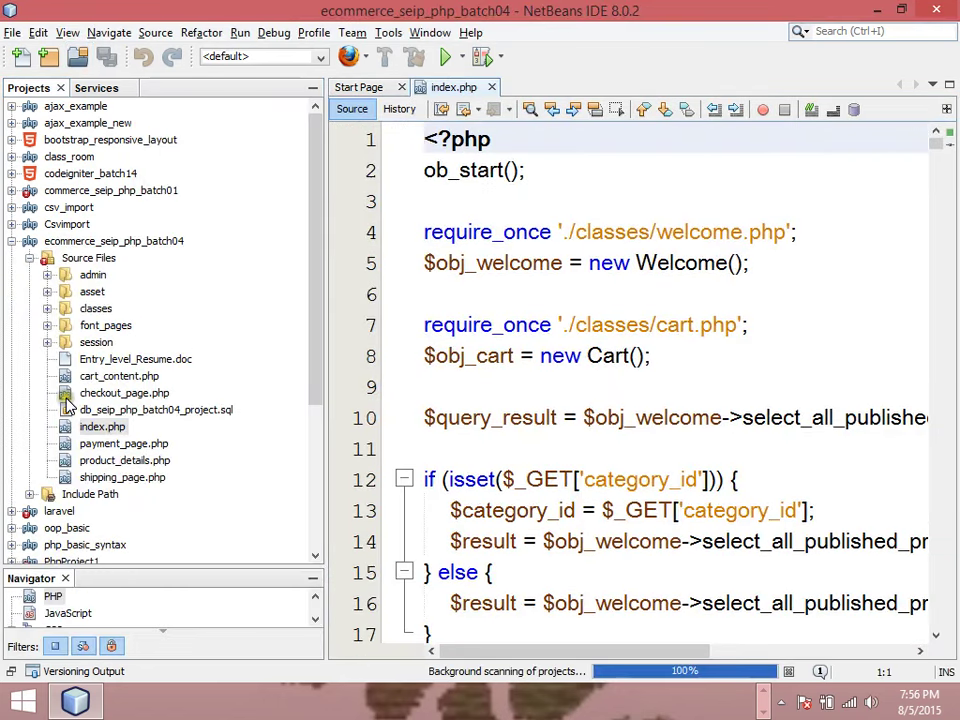
Widen the code editor, expand font_pages and open payment_page_content.php.
left_click_drag(322, 281, 230, 281)
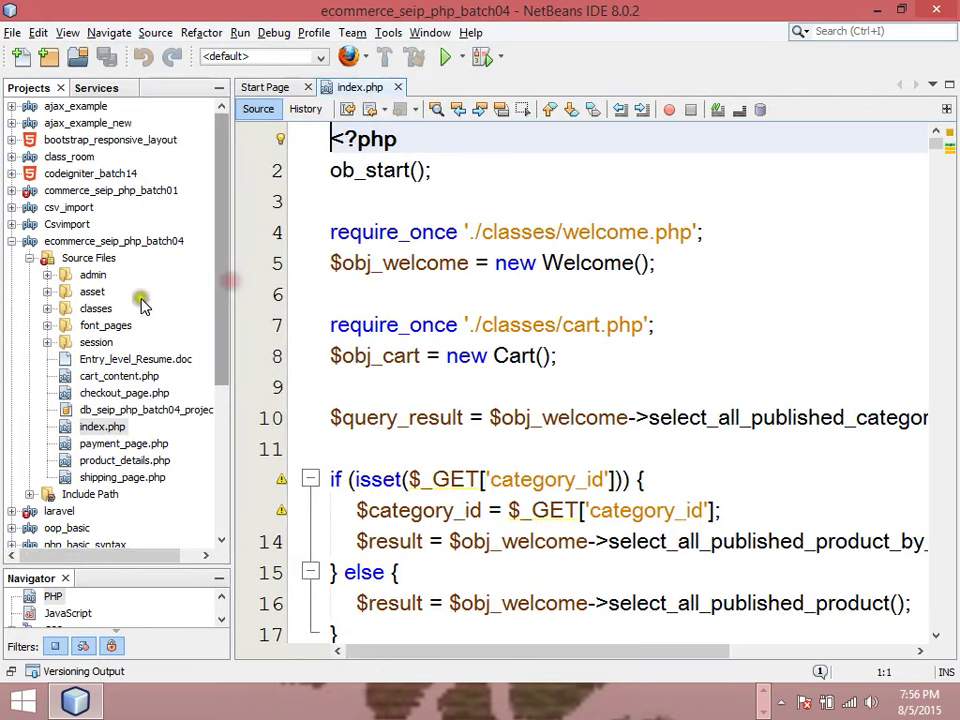
left_click(47, 325)
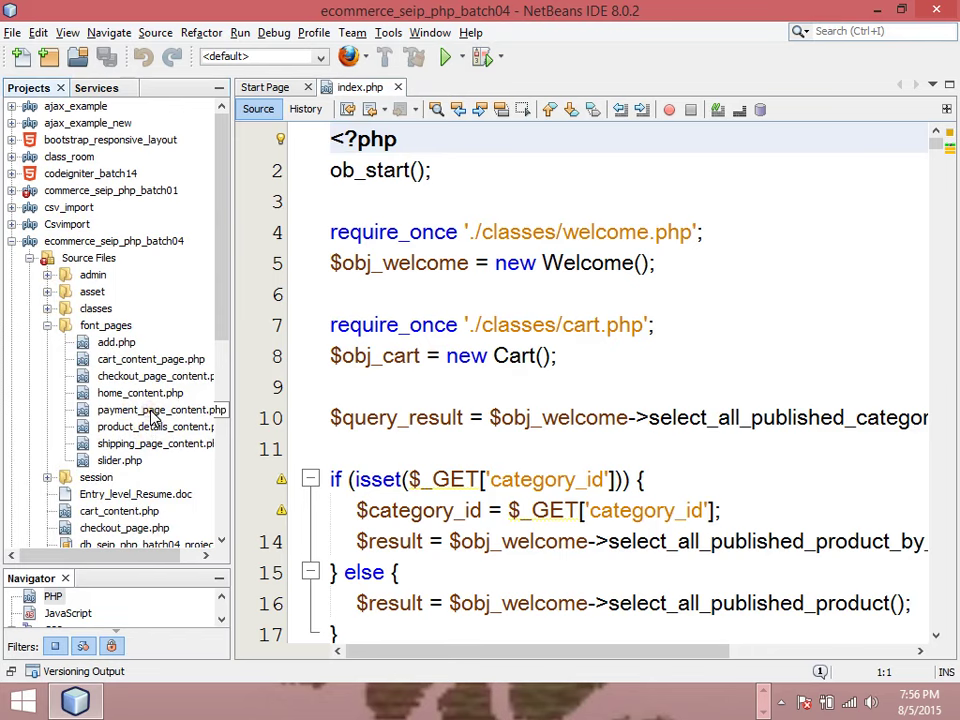
left_click_drag(214, 332, 221, 386)
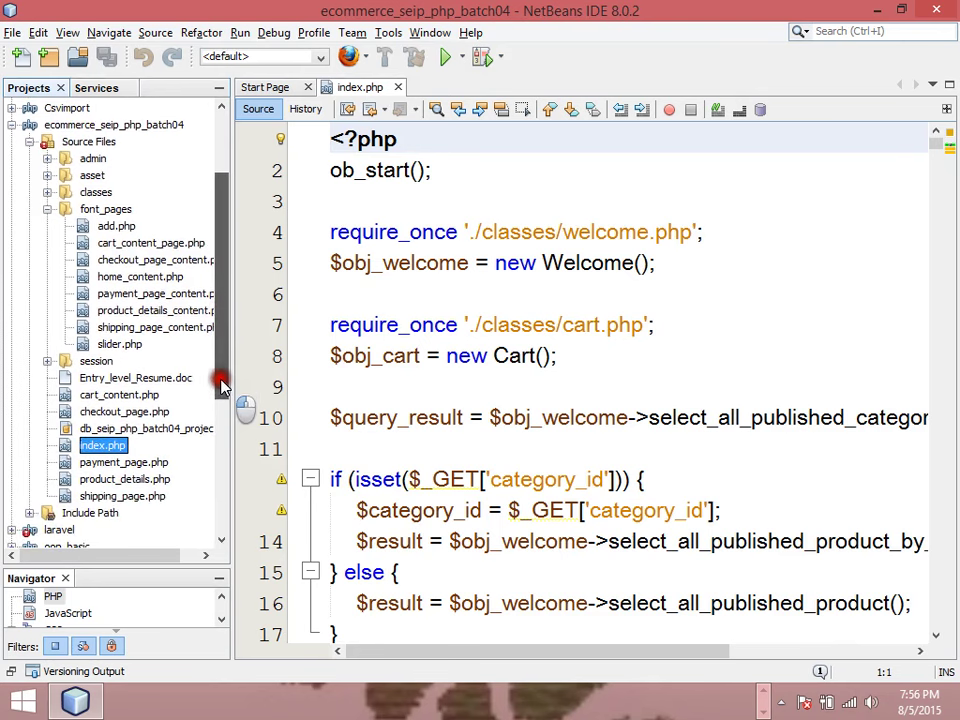
left_click(130, 465)
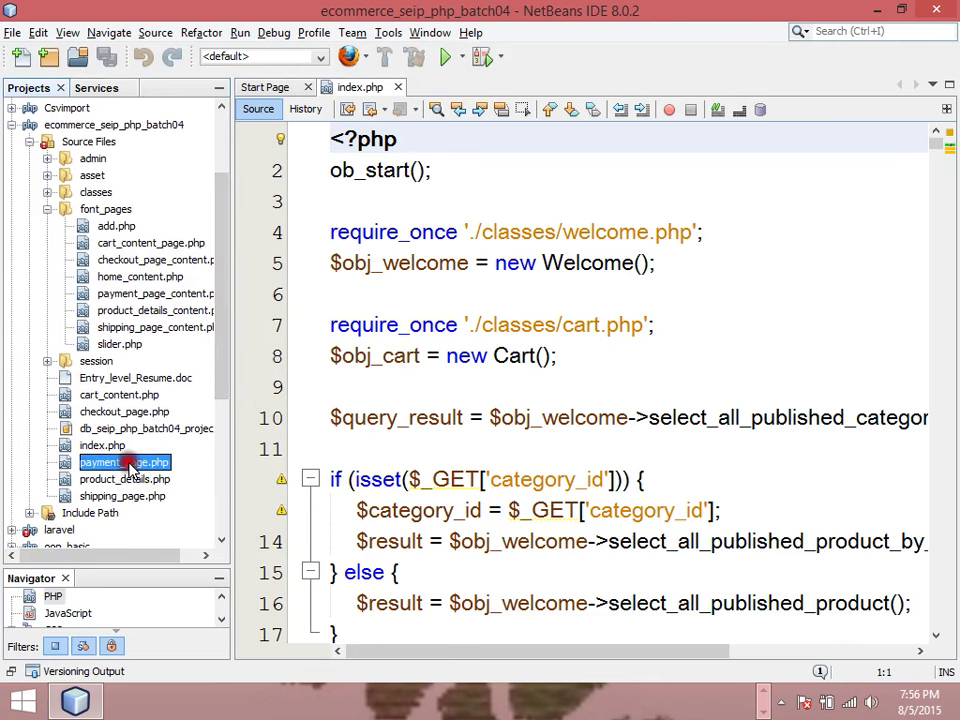
double_click(186, 297)
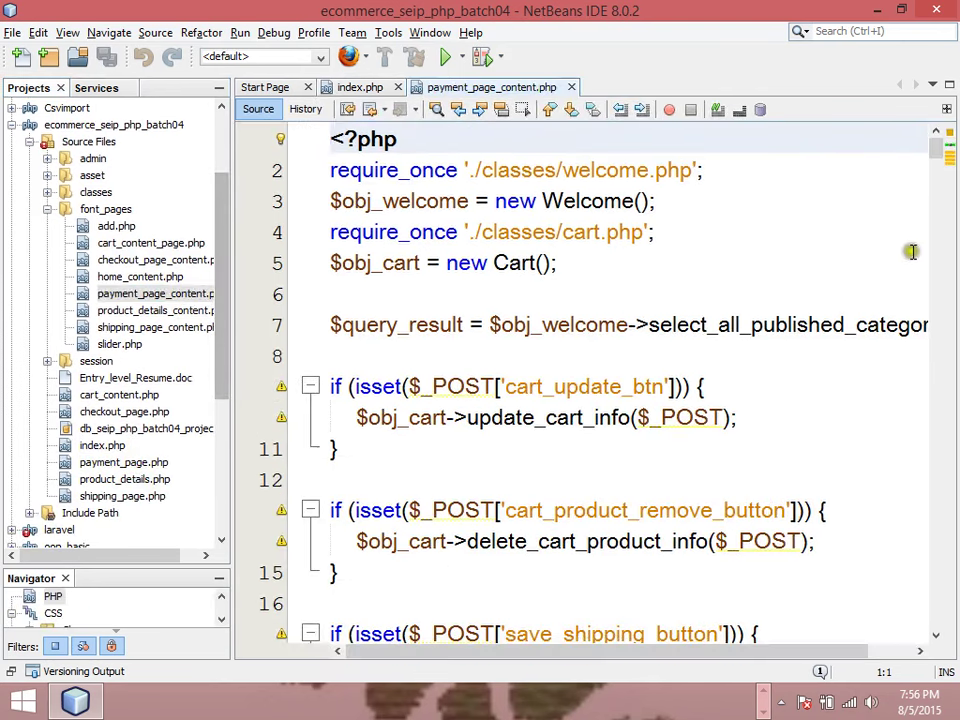
left_click_drag(940, 147, 936, 186)
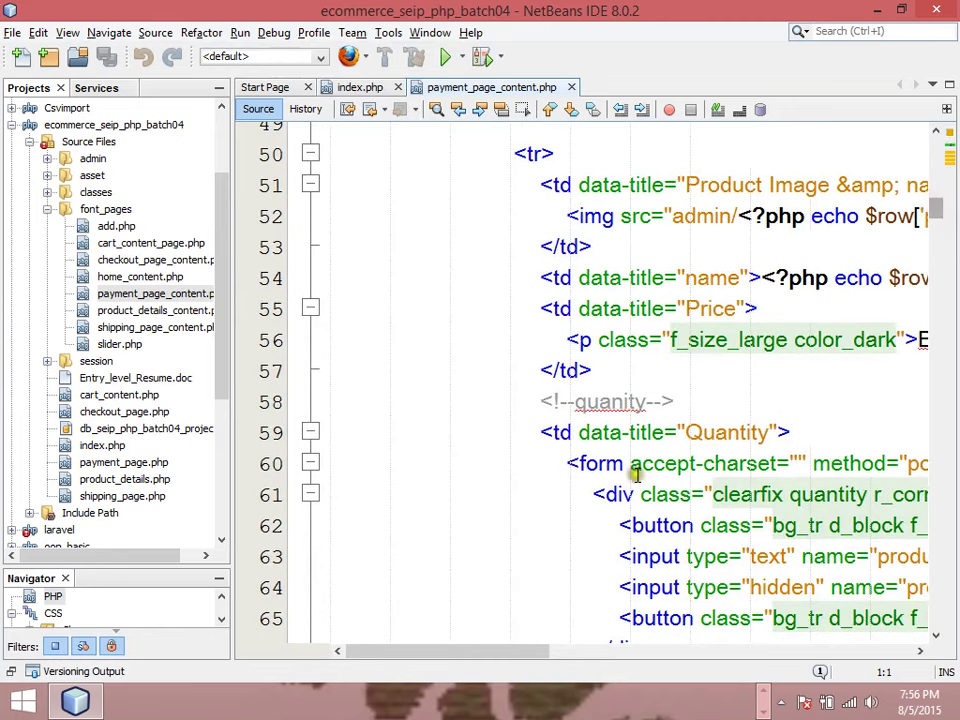
left_click_drag(514, 653, 591, 656)
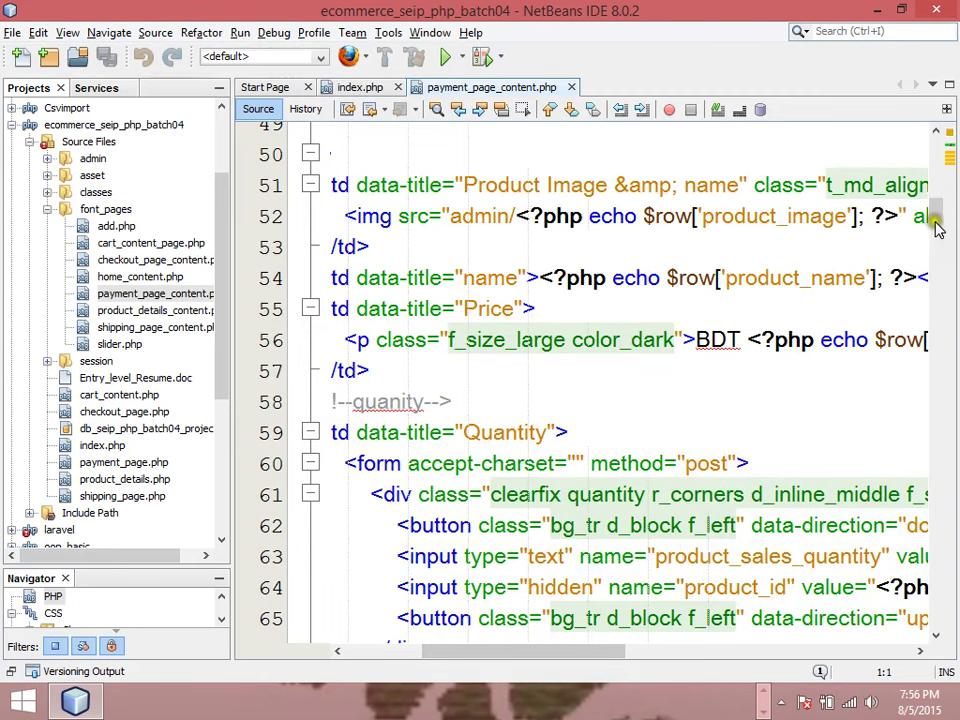
scroll(937, 222, "down", 2)
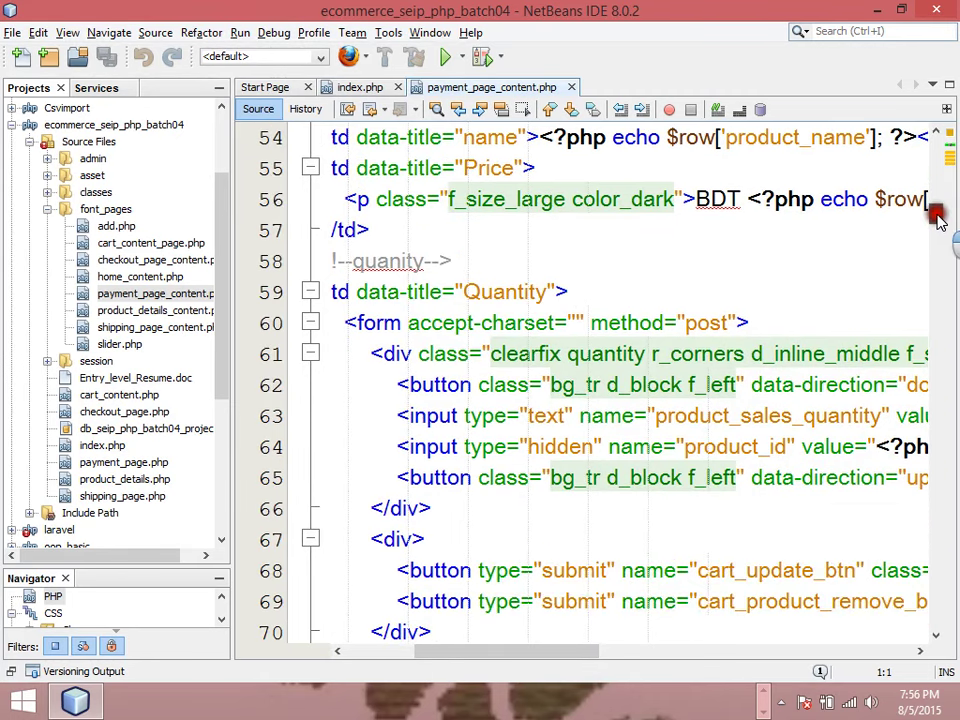
scroll(937, 220, "down", 2)
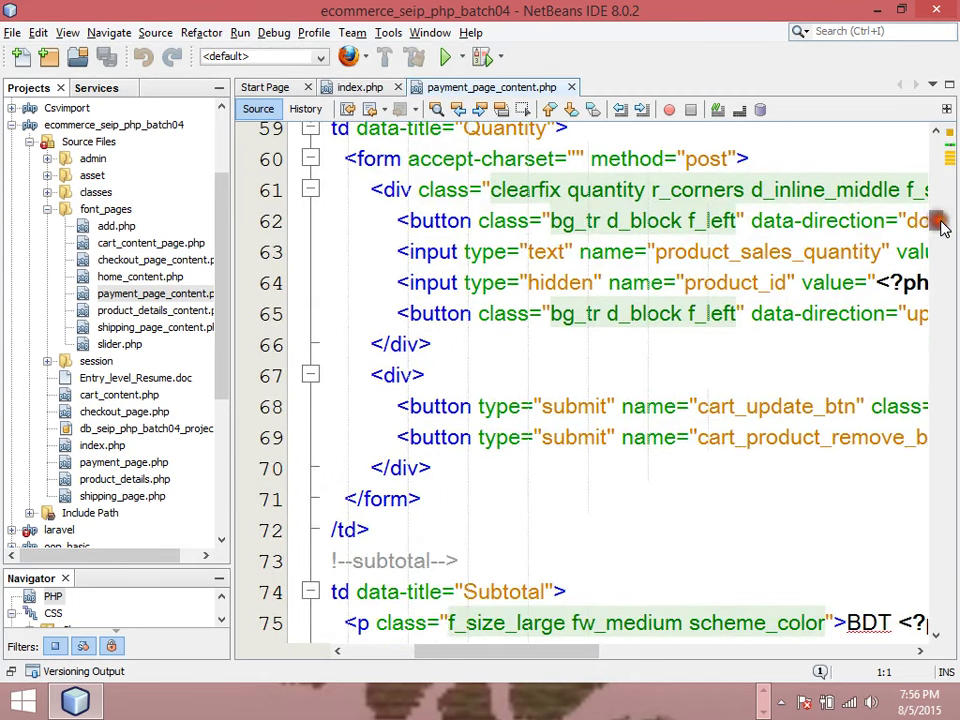
left_click(585, 640)
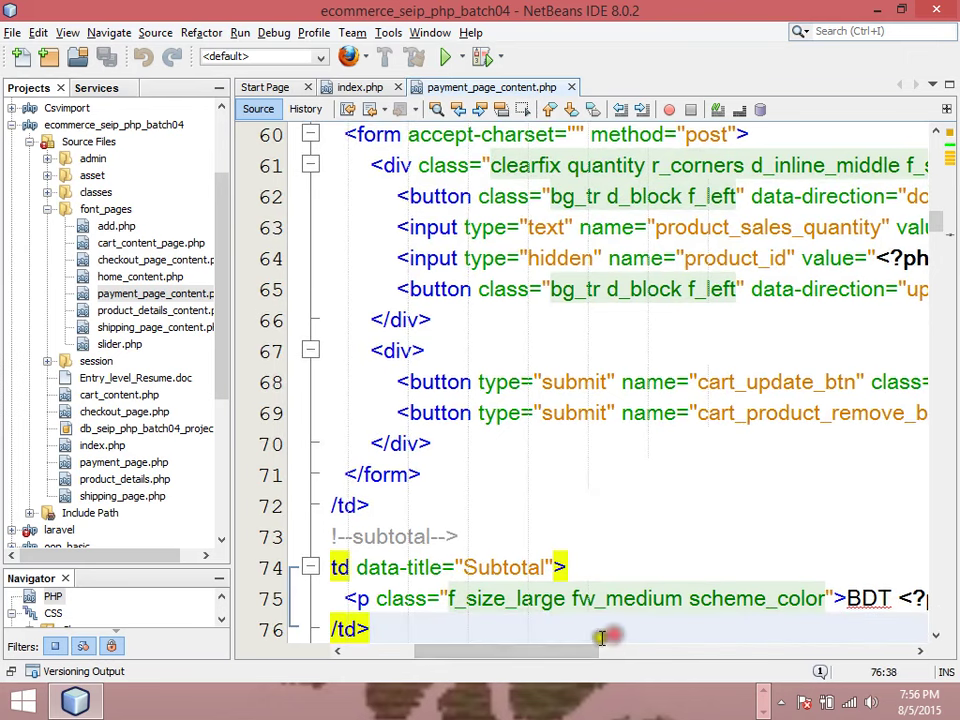
mouse_move(561, 653)
left_mouse_down()
mouse_move(722, 654)
mouse_move(578, 662)
left_mouse_up()
left_click_drag(938, 228, 938, 355)
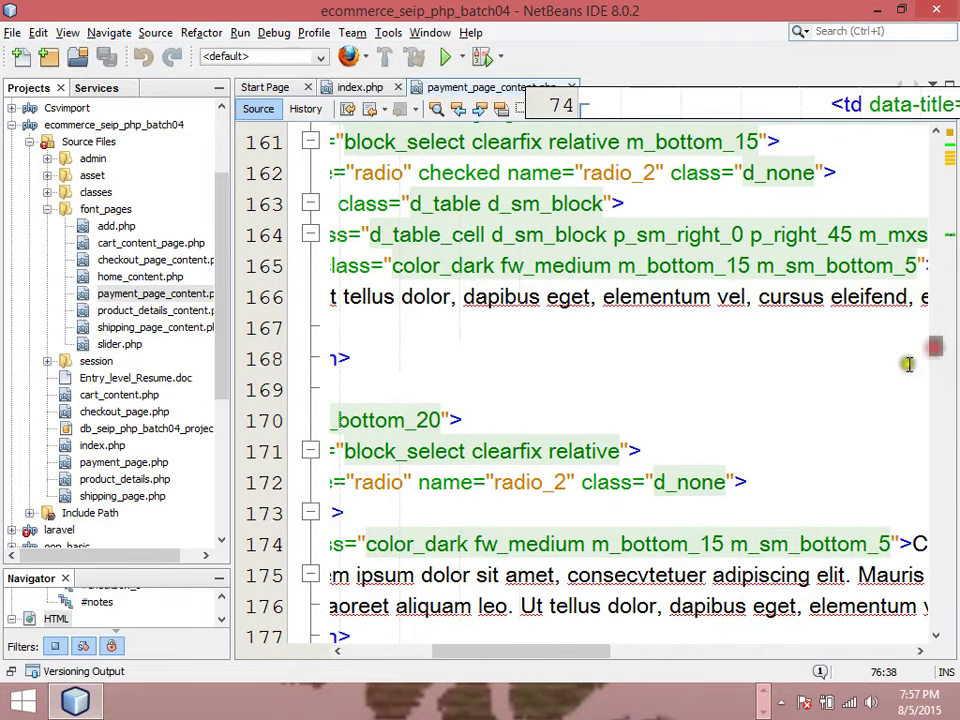
left_click_drag(568, 654, 500, 658)
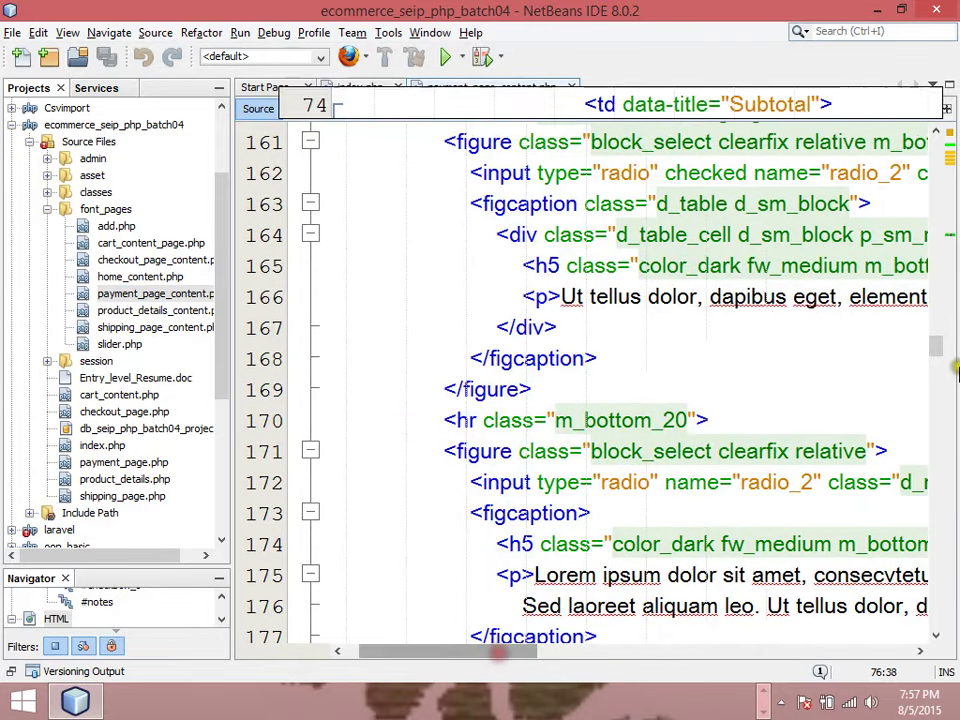
mouse_move(938, 355)
left_mouse_down()
mouse_move(934, 328)
mouse_move(937, 346)
left_mouse_up()
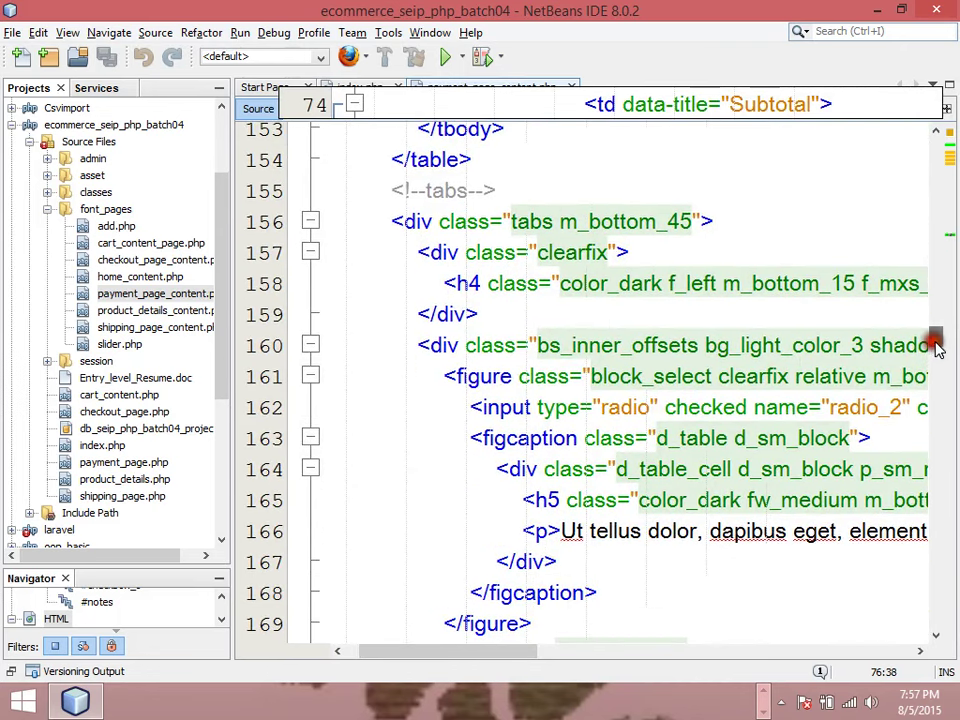
left_click(622, 408)
left_click_drag(468, 652, 452, 671)
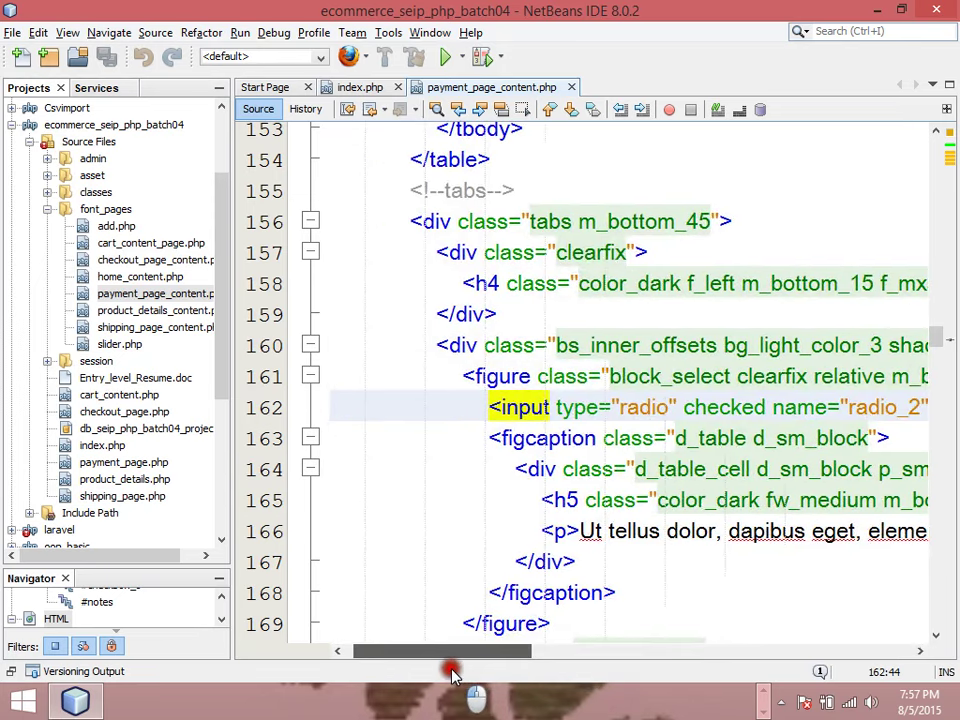
scroll(946, 345, "down", 6)
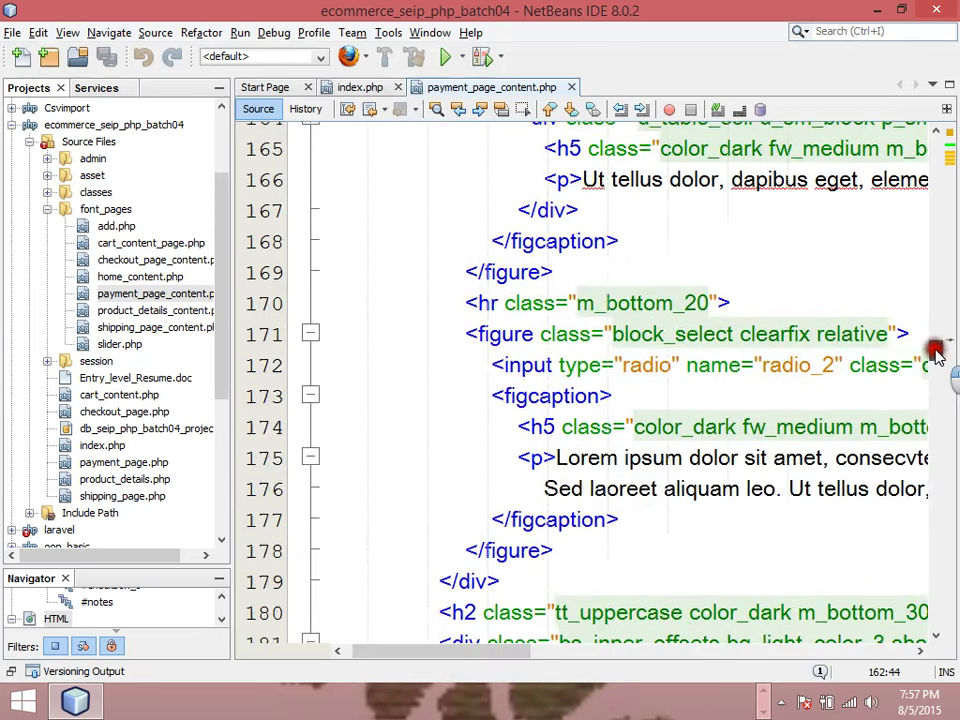
scroll(936, 360, "up", 1)
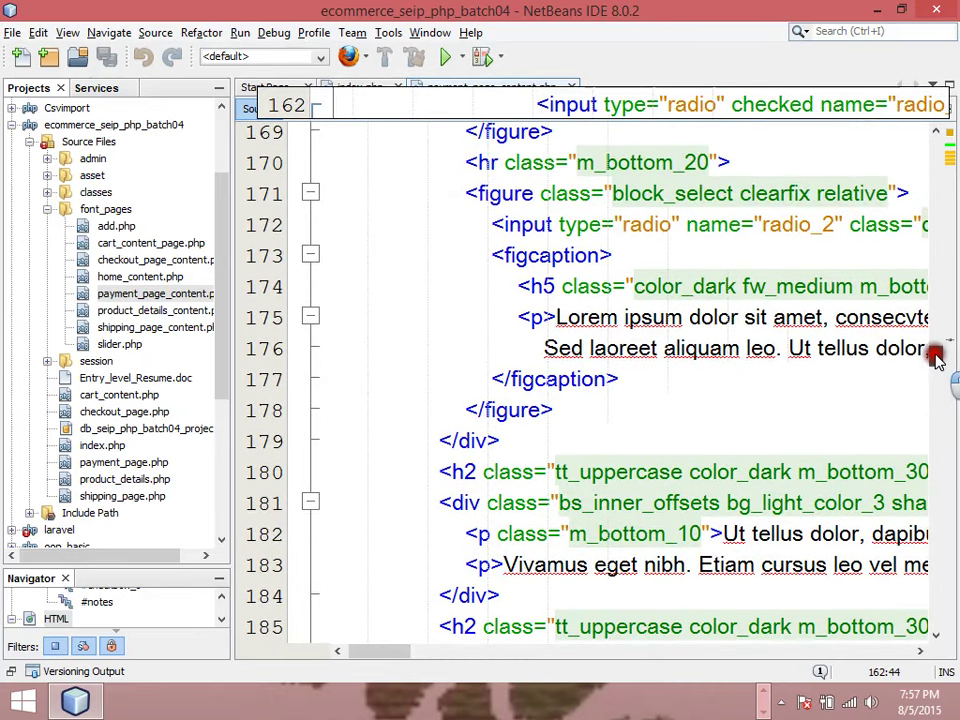
scroll(936, 360, "up", 1)
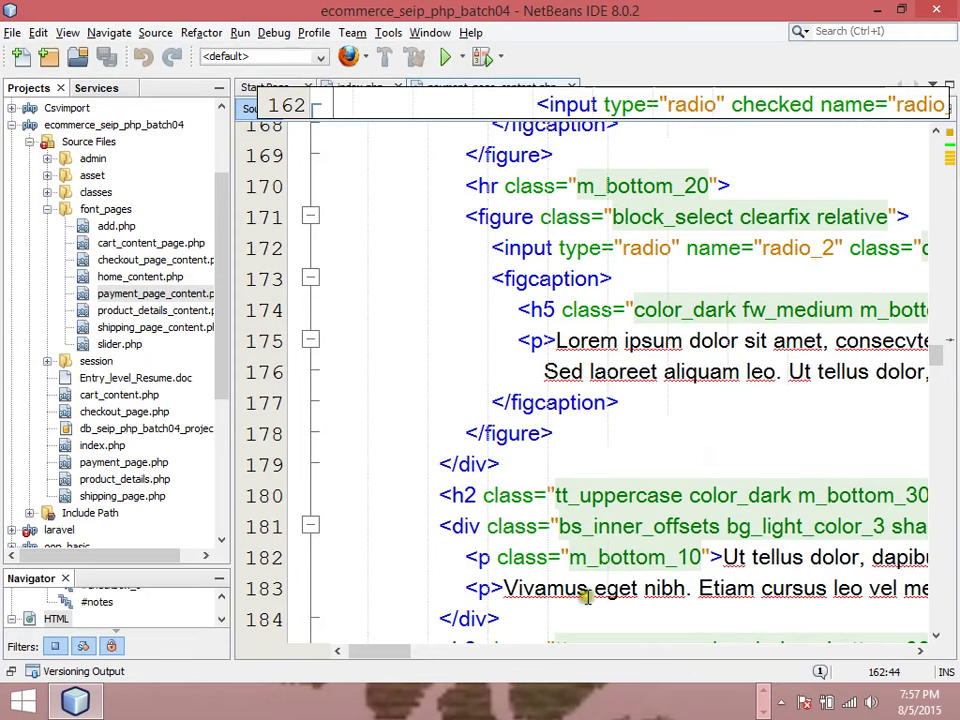
mouse_move(394, 652)
left_mouse_down()
mouse_move(440, 655)
mouse_move(398, 660)
left_mouse_up()
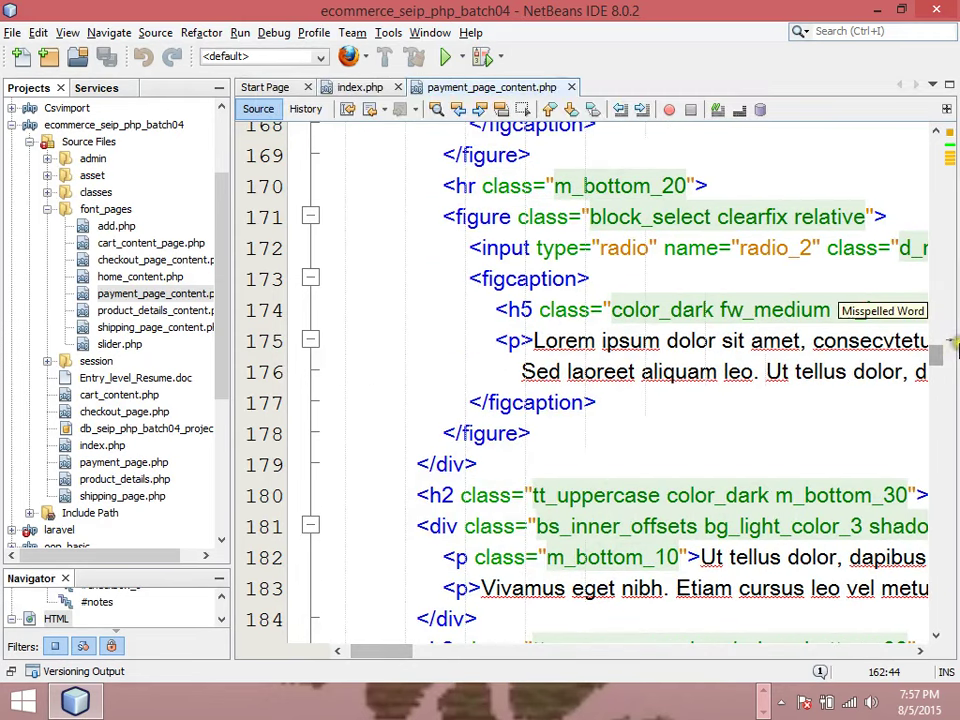
left_click_drag(950, 344, 934, 446)
mouse_move(392, 656)
left_mouse_down()
mouse_move(499, 658)
mouse_move(400, 657)
left_mouse_up()
Give the Confirm Purchase button type="submit" and save payment_page_content.php.
left_click(519, 330)
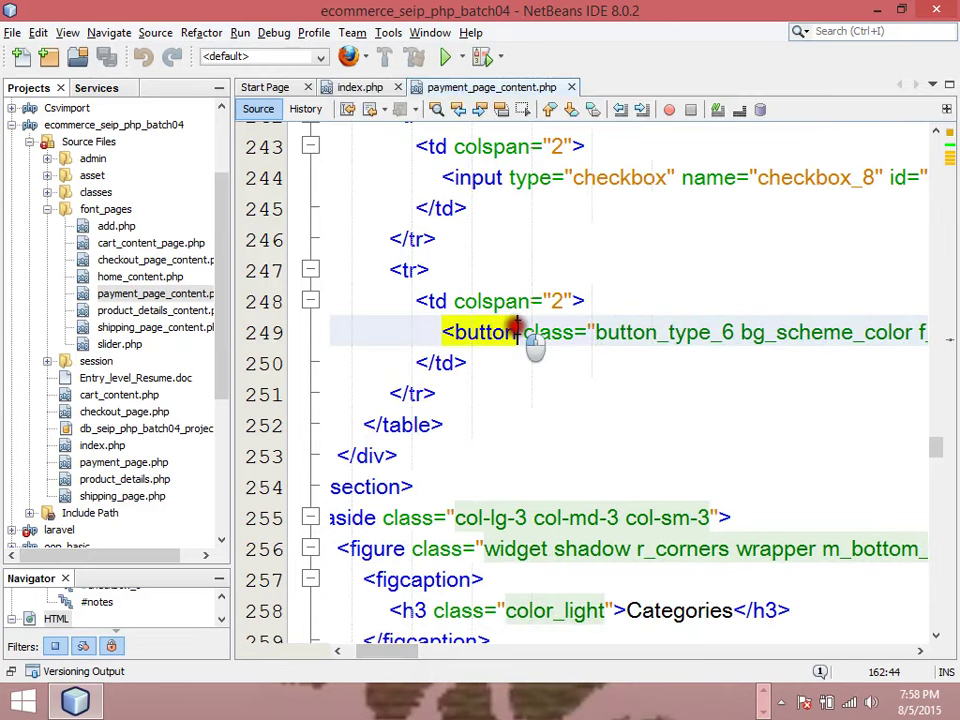
key("ctrl+space")
type("ty")
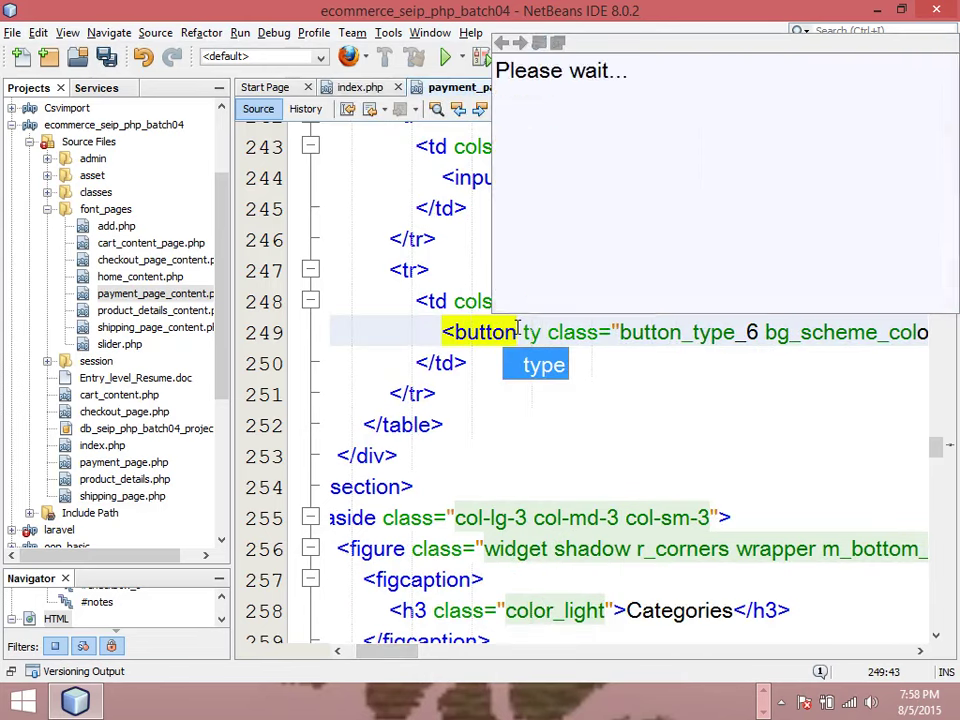
key("Return")
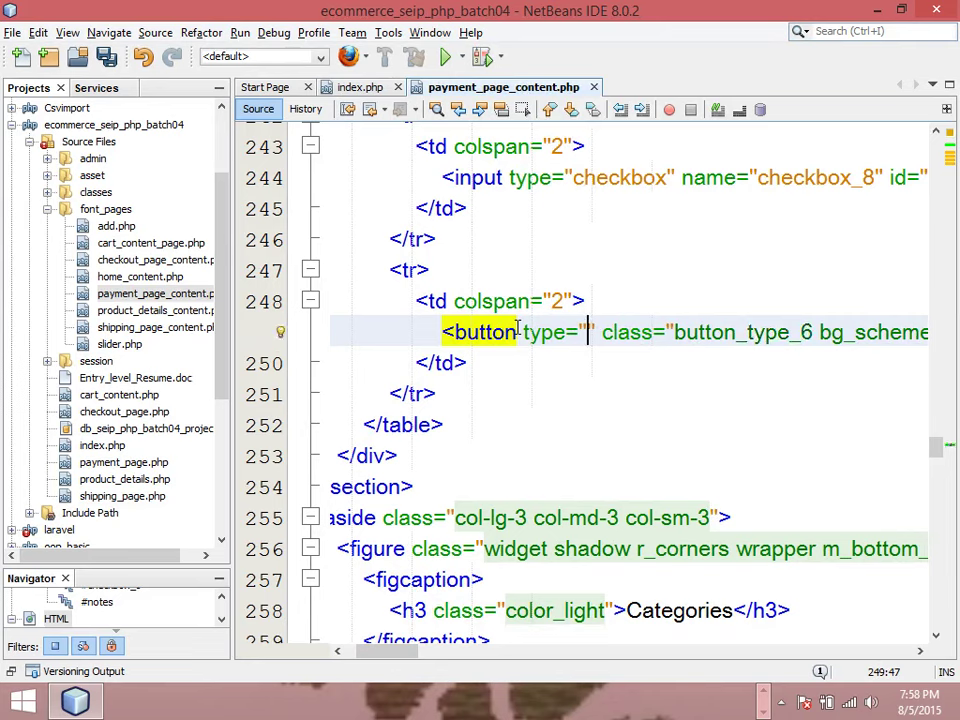
type("su")
key("Return")
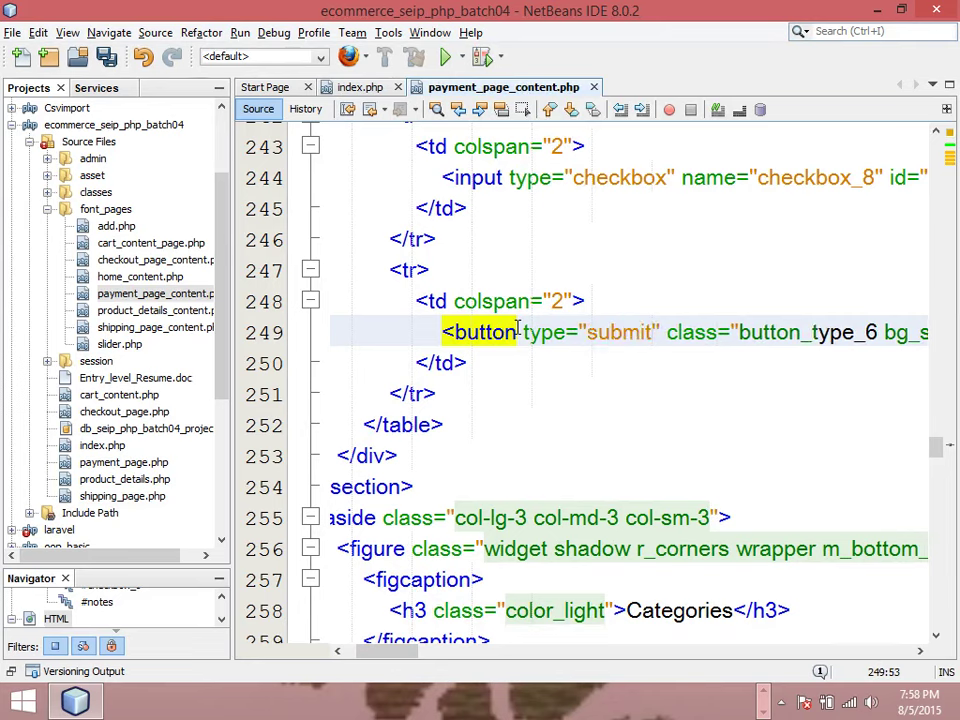
key("ctrl+s")
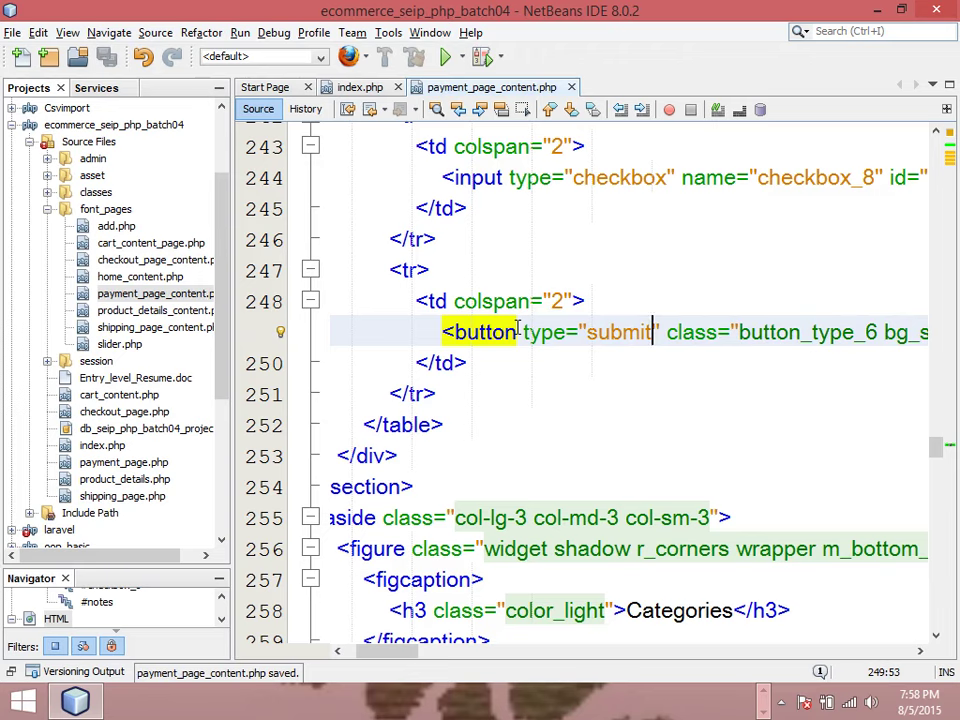
Add empty lines after the last table row and the closing table tag.
key("Down")
key("Down")
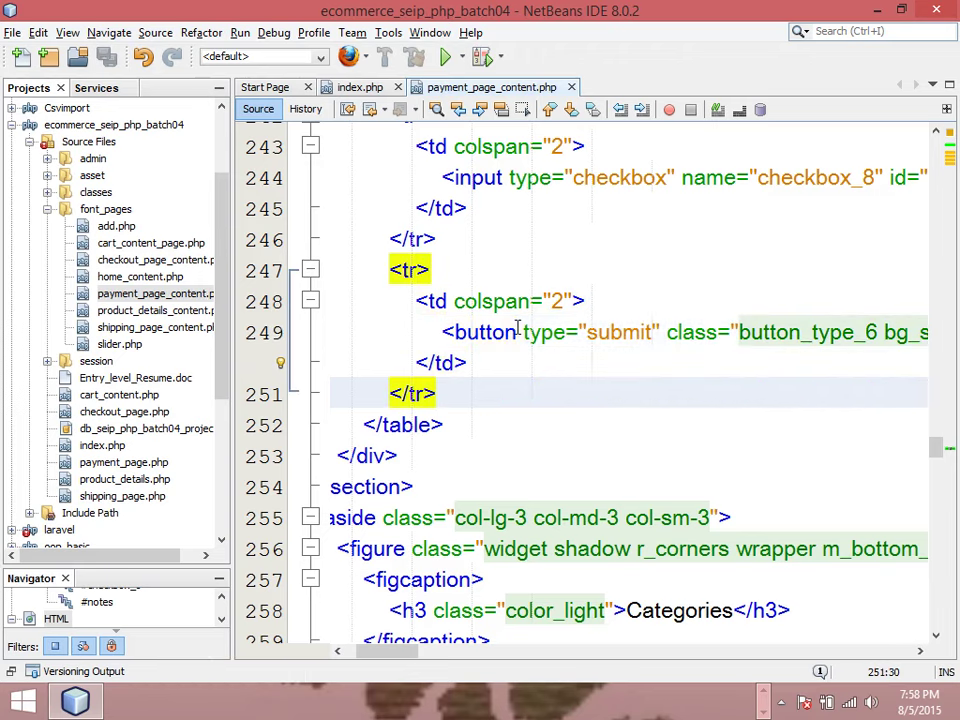
key("Return")
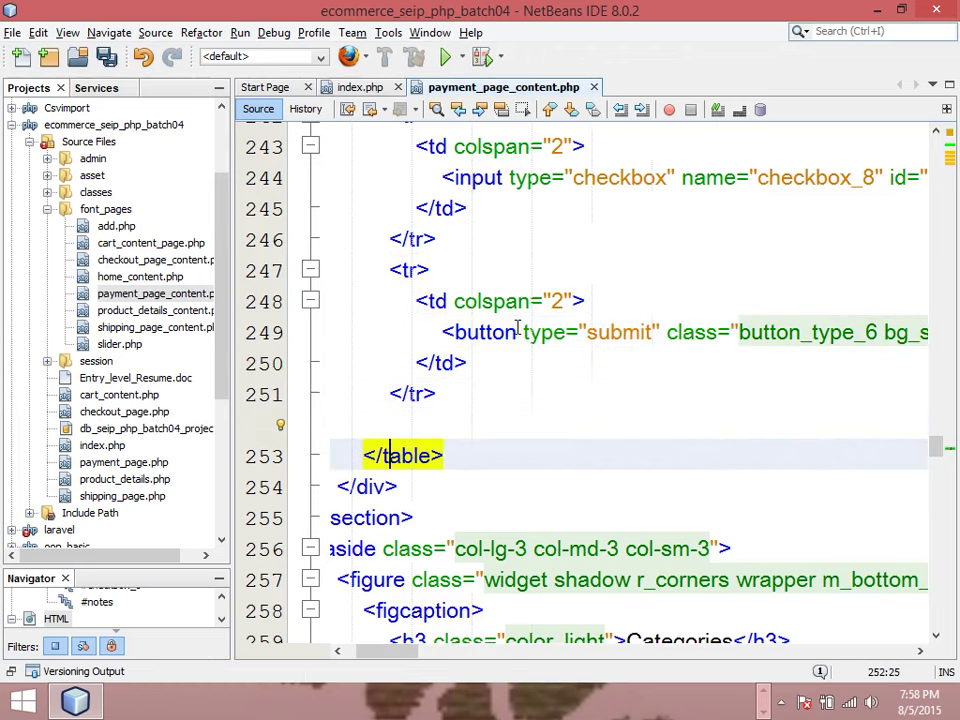
key("Return")
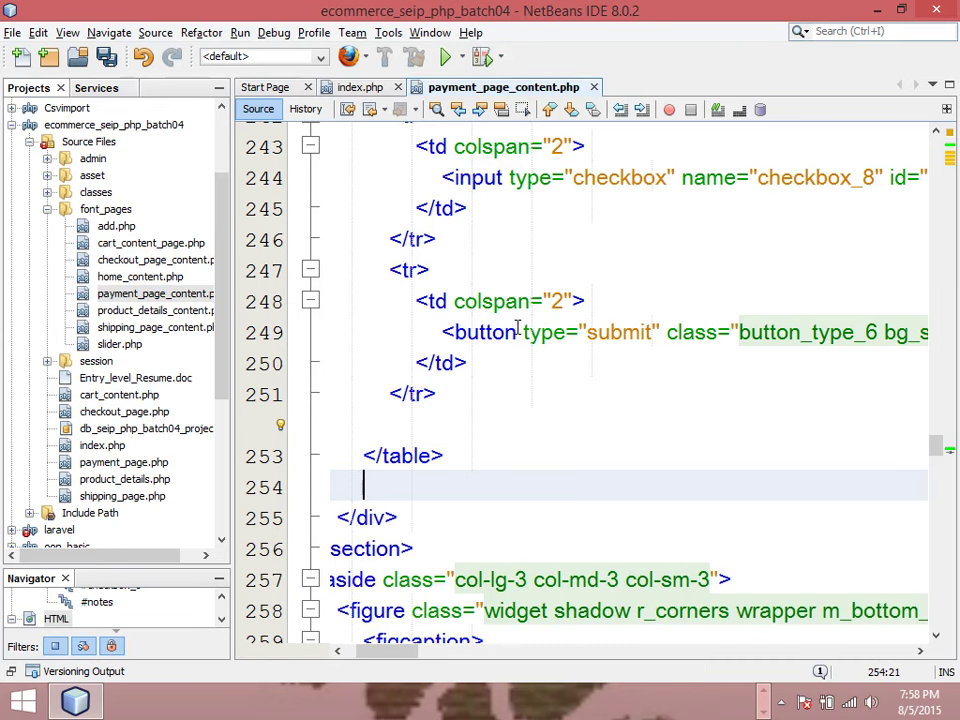
Add a closing </form> tag on the new line after </table>.
type("<form")
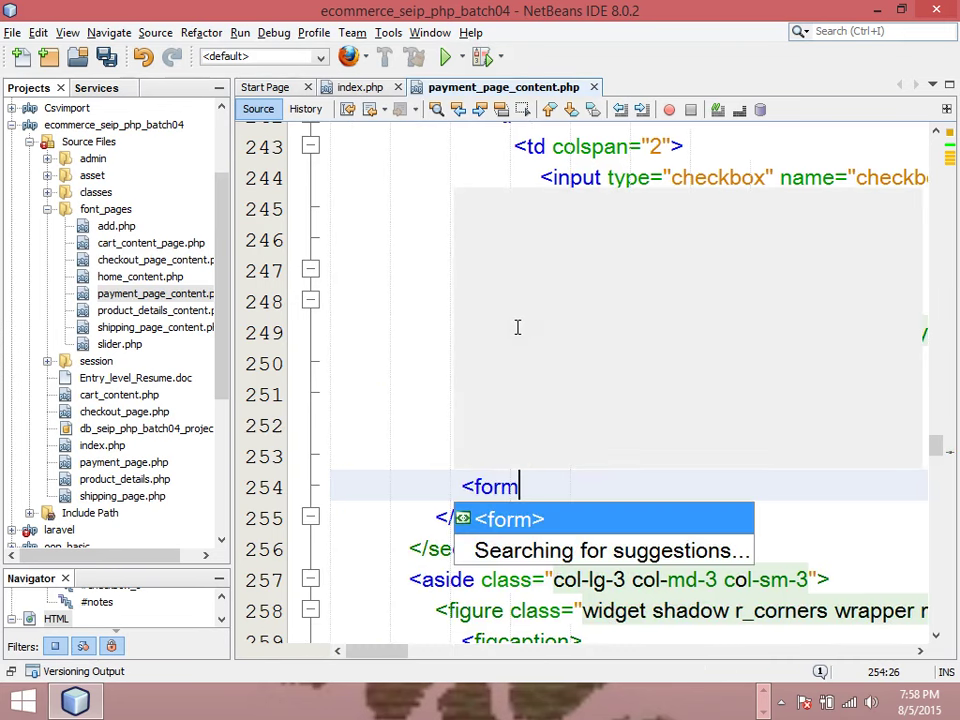
type(">")
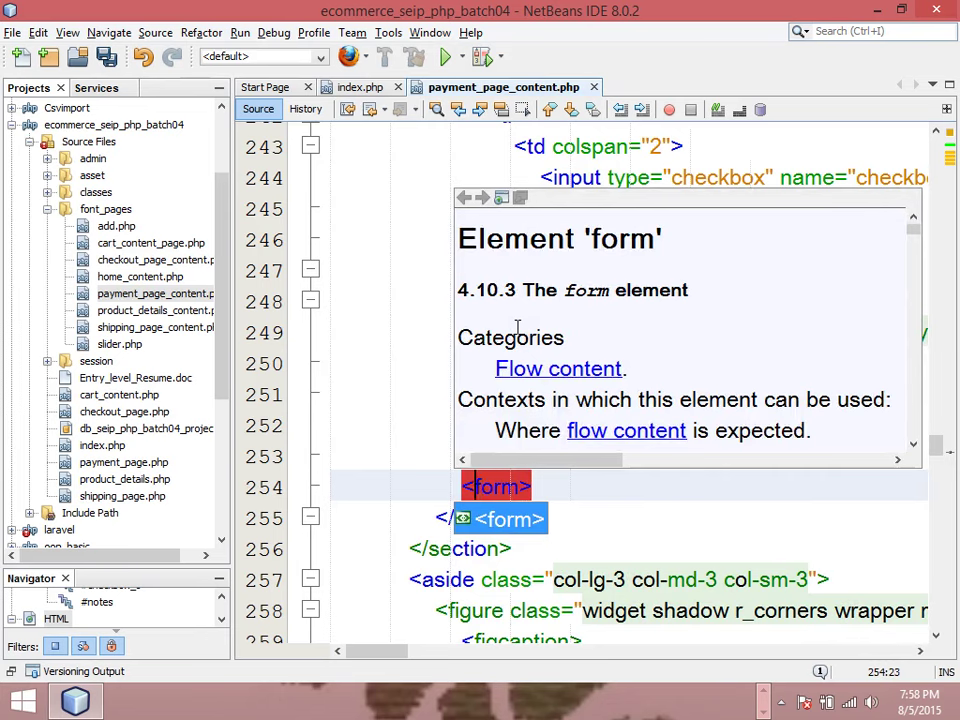
type("/")
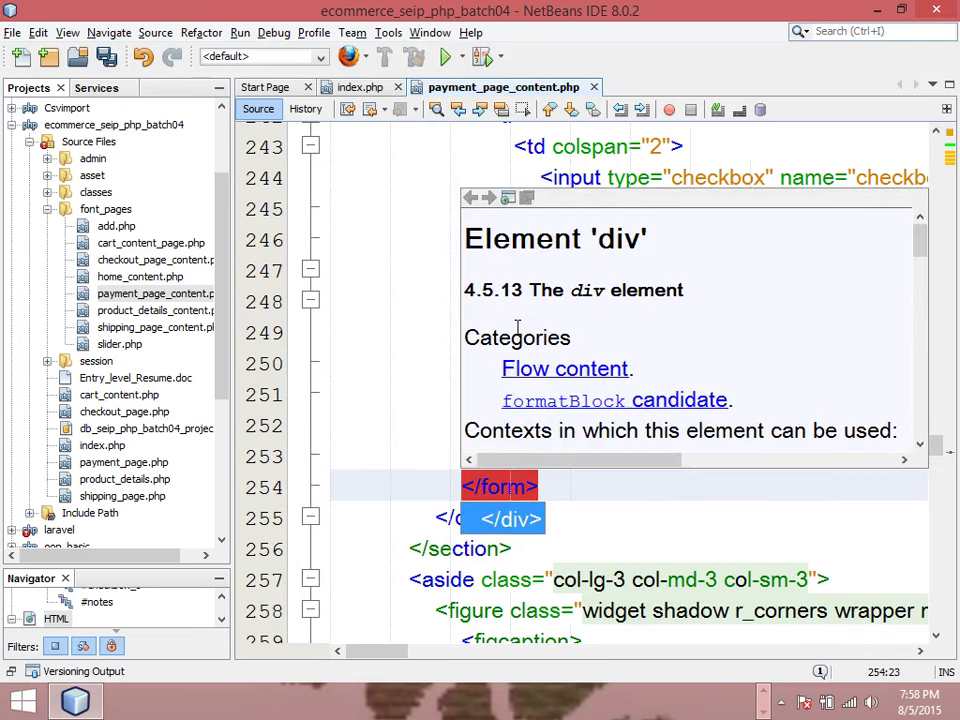
key("Escape")
key("Home")
key("shift+Right")
key("shift+Right")
key("shift+Right")
key("shift+Right")
key("shift+Right")
key("shift+Right")
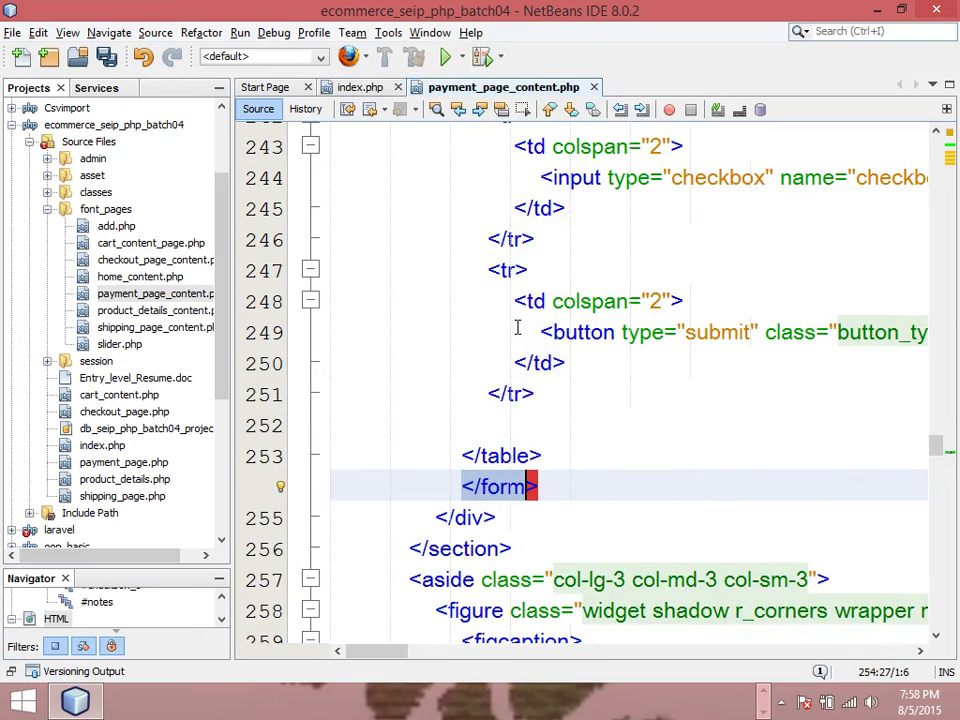
Open an empty line after the tabs clearfix div at line 159.
key("Up")
key("Up")
key("Up")
key("Up")
key("Up")
key("Up")
key("Up")
key("Up")
key("Up")
key("Up")
key("Up")
key("Up")
key("Up")
key("Up")
key("Up")
key("Up")
key("Up")
key("Up")
key("Up")
key("Up")
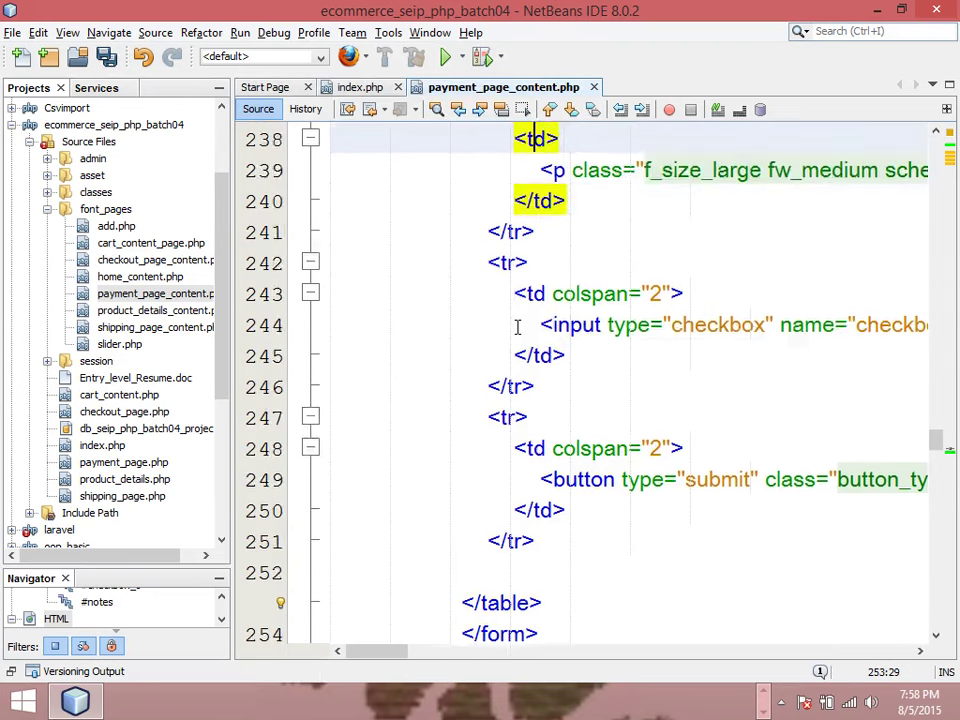
key("Up")
key("Up")
key("Up")
key("Up")
key("Up")
key("Up")
key("Up")
key("Up")
key("Up")
key("Up")
key("Up")
key("Up")
key("Up")
key("Up")
key("Up")
key("Up")
key("Up")
key("Up")
key("Up")
key("Up")
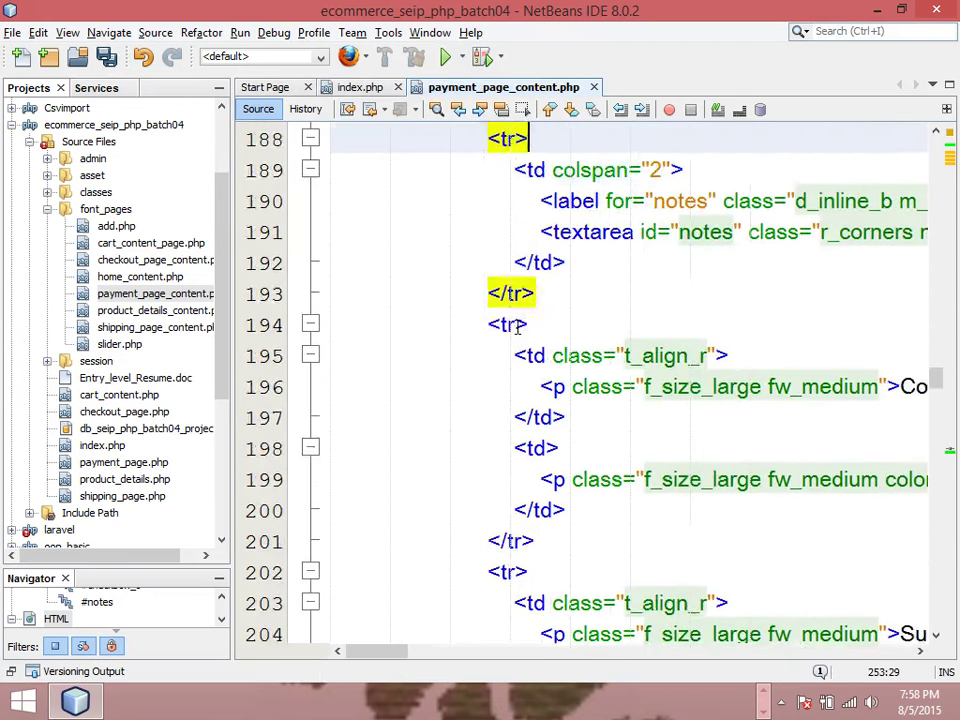
key("Up")
key("Up")
key("Up")
key("Up")
key("Up")
key("Up")
key("Up")
key("Up")
key("Up")
key("Up")
key("Up")
key("Up")
key("Up")
key("Up")
key("Up")
key("Up")
key("Up")
key("Up")
key("Up")
key("Up")
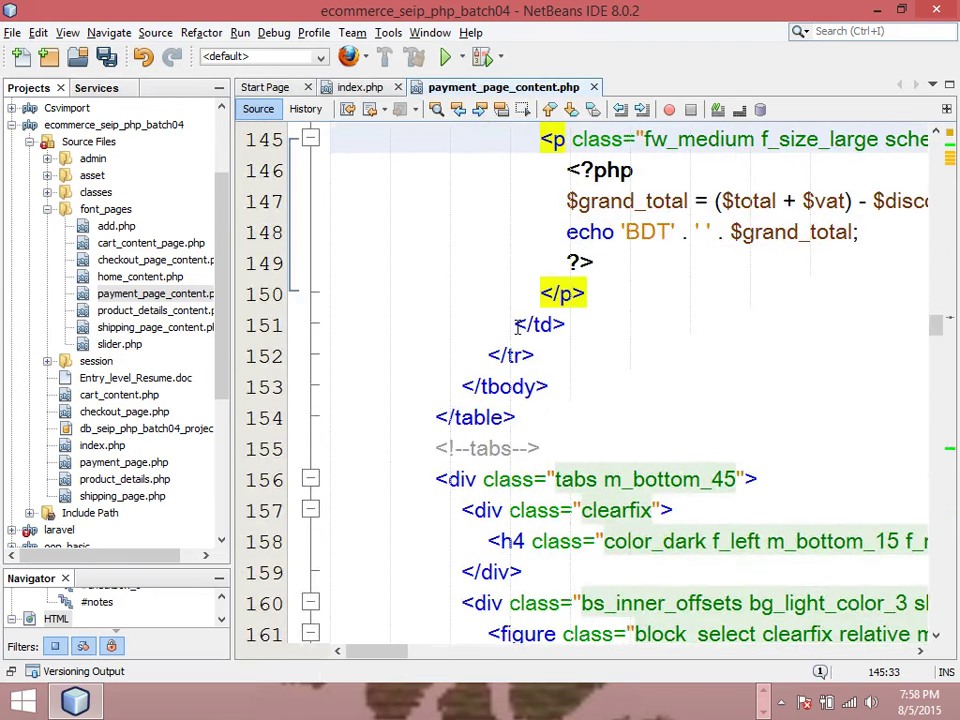
key("Down")
key("Down")
key("Down")
key("Down")
key("Down")
key("Down")
key("Down")
key("Down")
key("Down")
key("Down")
key("Down")
key("Down")
key("Down")
key("Down")
key("Down")
key("Down")
key("Down")
key("Down")
key("Down")
key("Down")
key("Down")
key("Up")
key("Up")
key("Up")
key("Up")
key("Up")
key("Up")
key("Up")
key("Up")
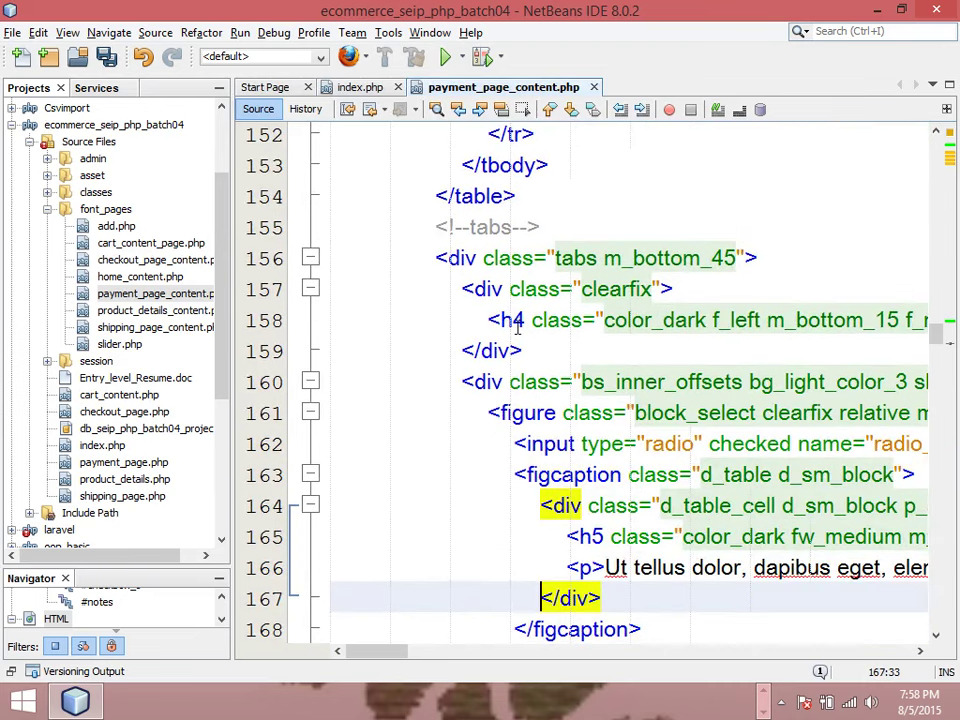
key("Up")
key("Return")
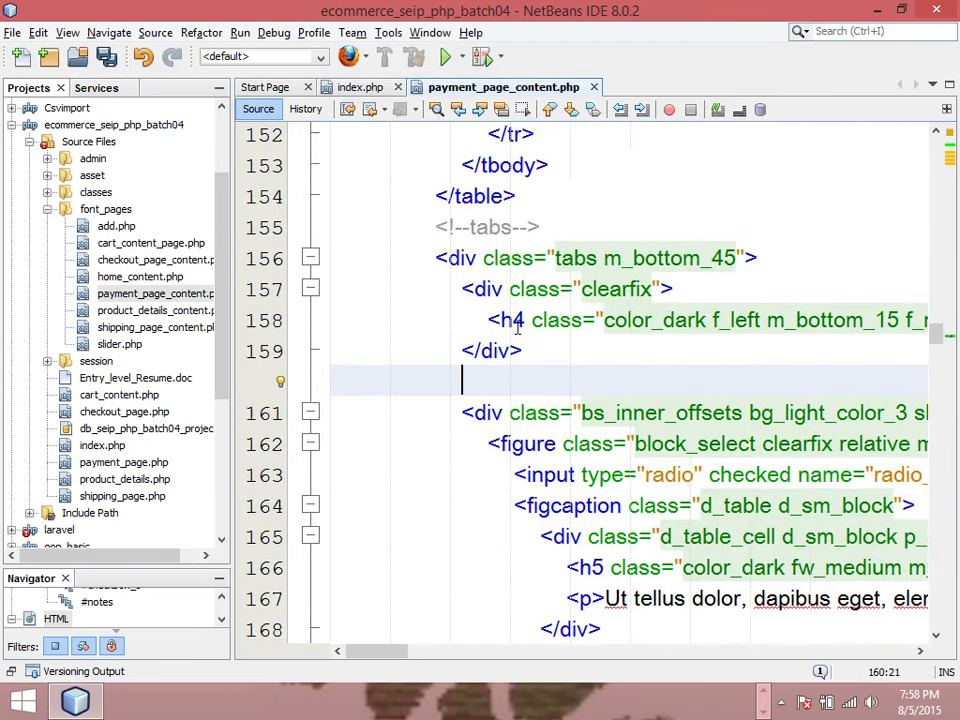
Write an opening <form> tag on line 160 with an empty action attribute.
type("</form>")
key("Left")
key("Left")
key("Left")
key("Left")
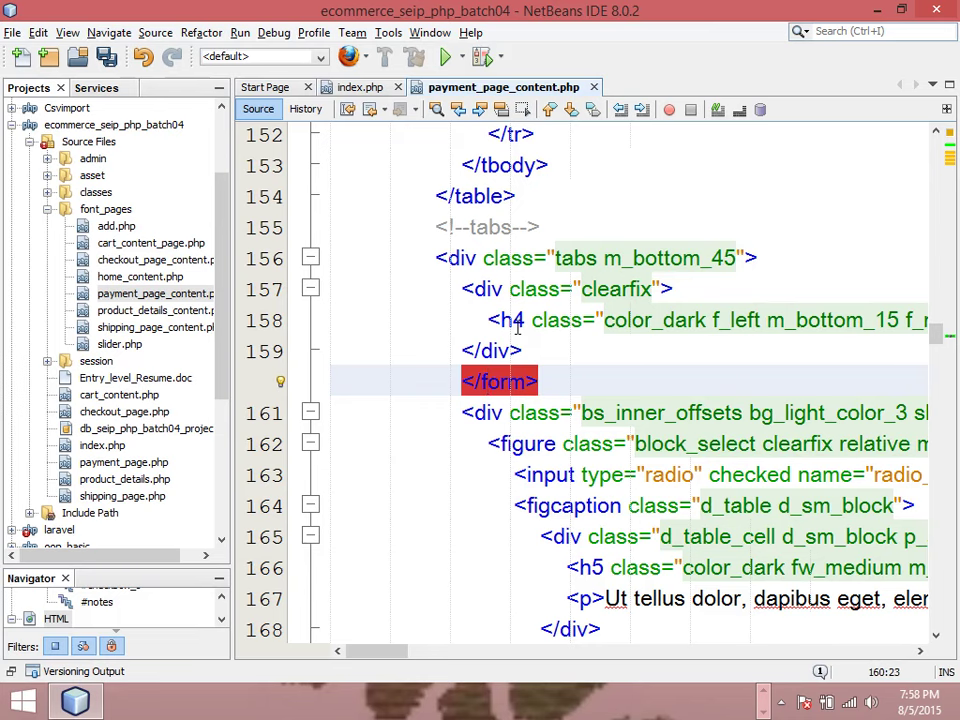
key("BackSpace")
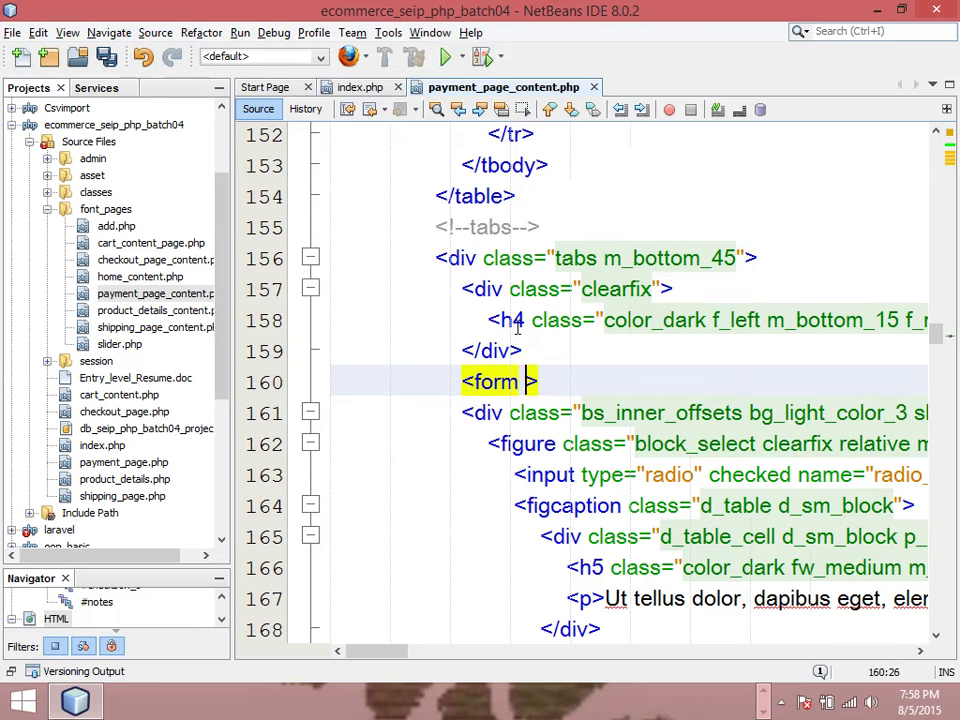
type("ac")
key("Return")
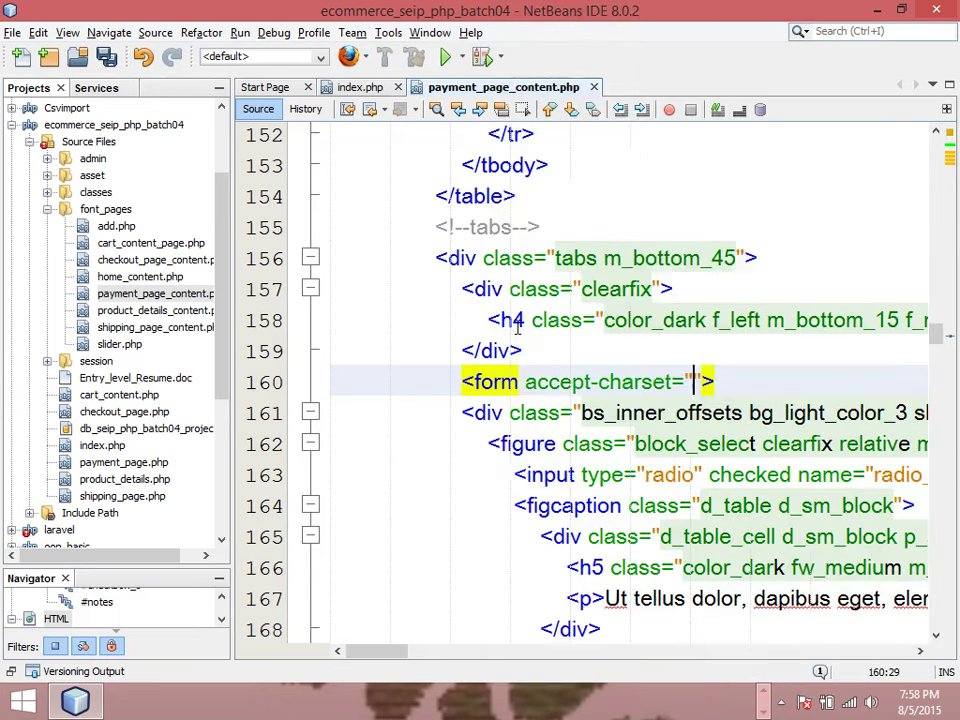
key("BackSpace")
key("BackSpace")
key("BackSpace")
key("BackSpace")
key("BackSpace")
key("BackSpace")
key("BackSpace")
key("BackSpace")
key("BackSpace")
key("BackSpace")
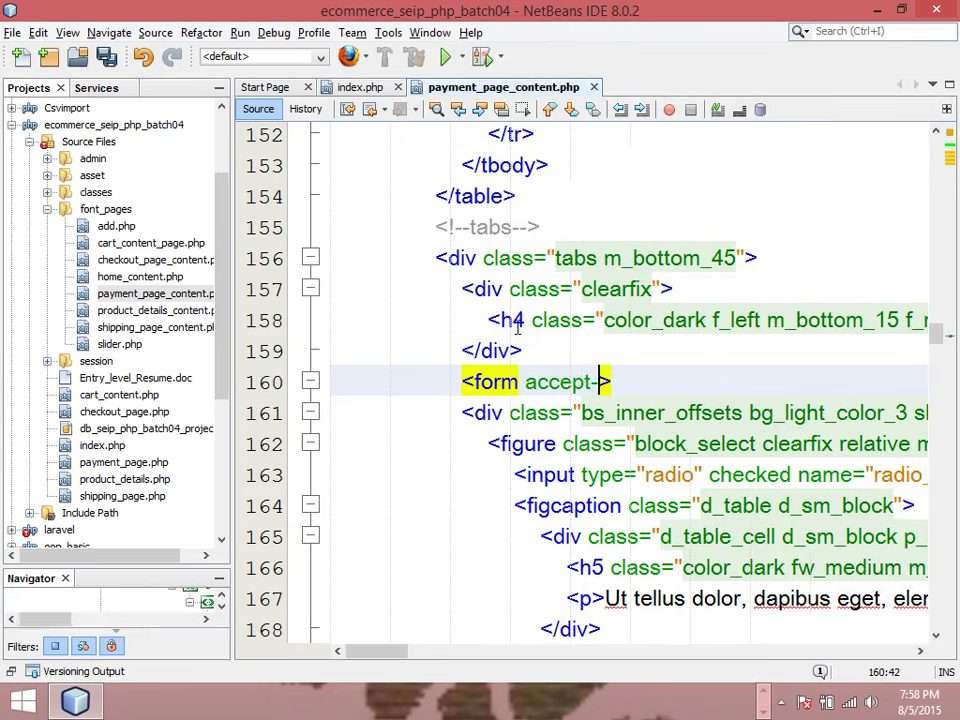
key("BackSpace")
key("BackSpace")
key("BackSpace")
key("BackSpace")
key("BackSpace")
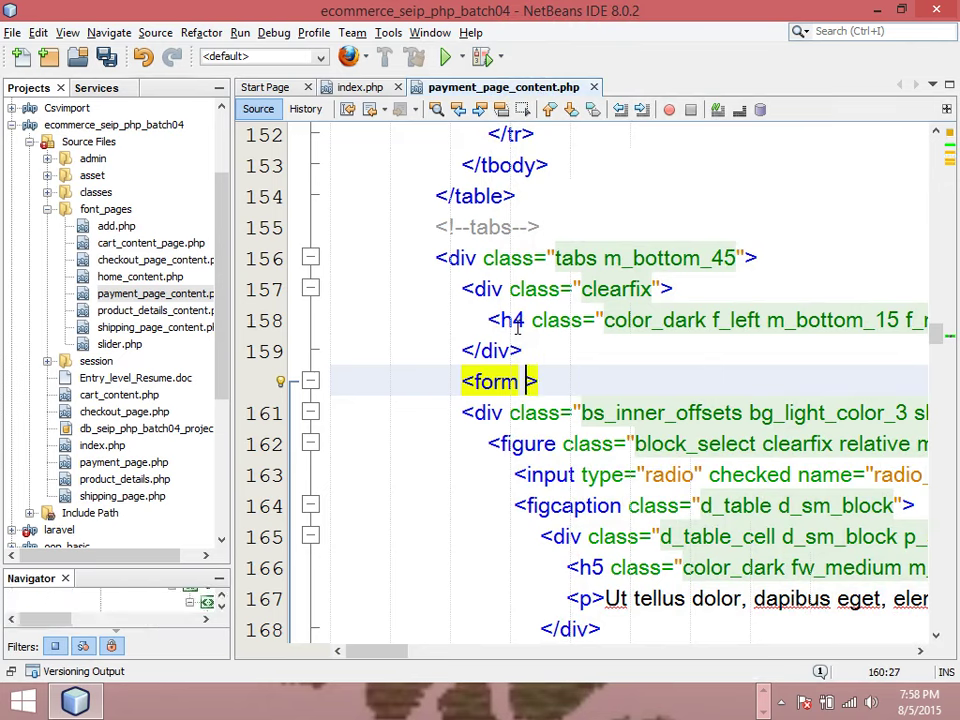
type("ac")
key("Down")
key("Down")
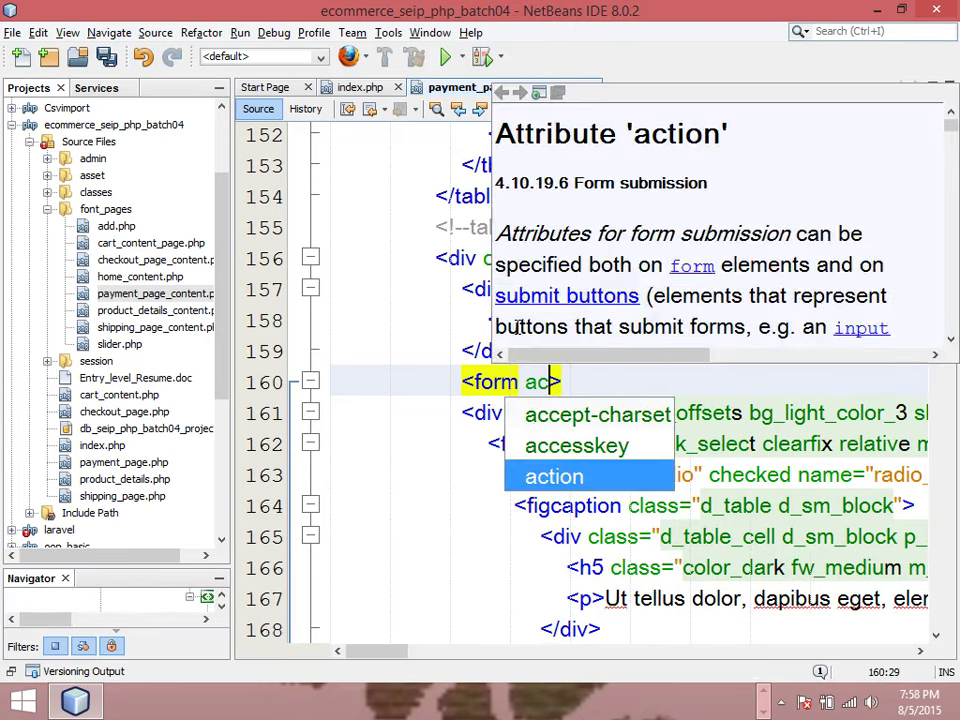
key("Return")
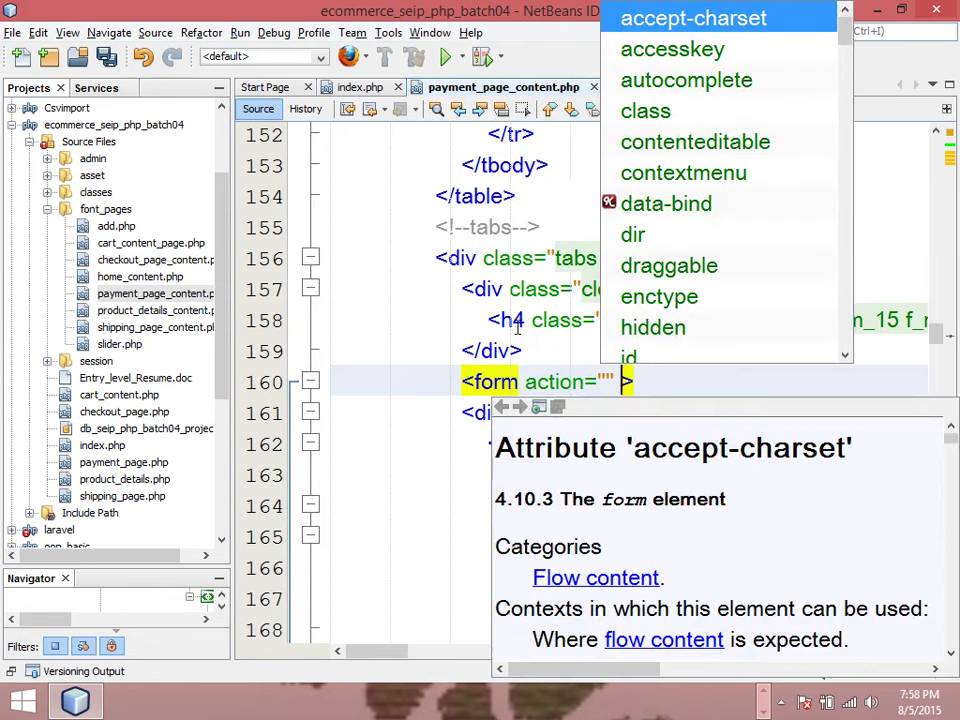
Add method="post" to the form tag and save the file.
type("me")
key("Return")
type("po")
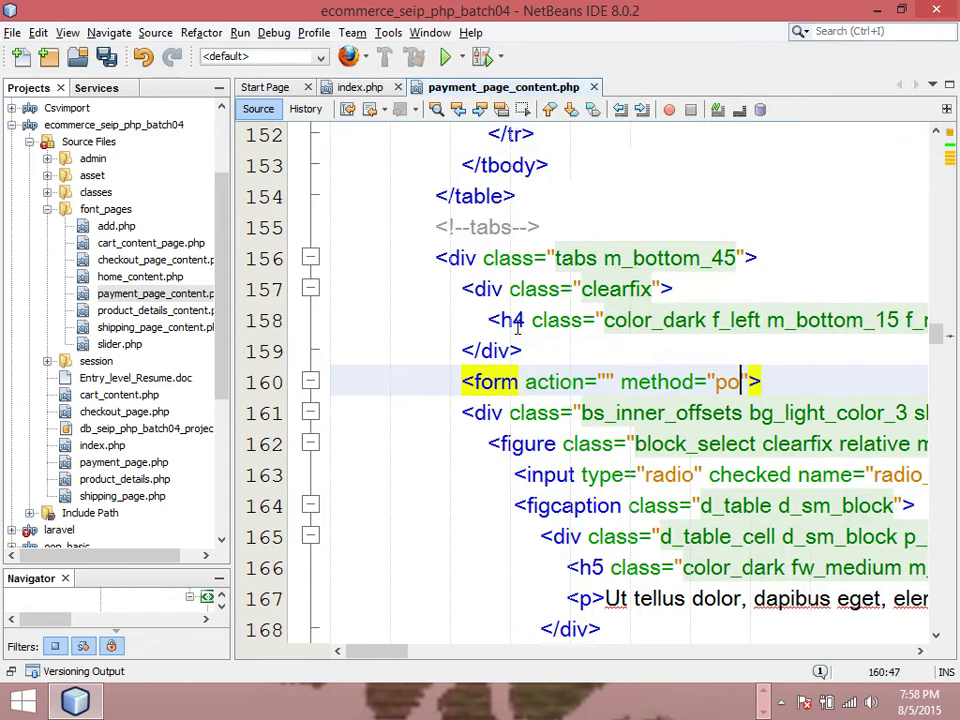
type("st")
key("ctrl+s")
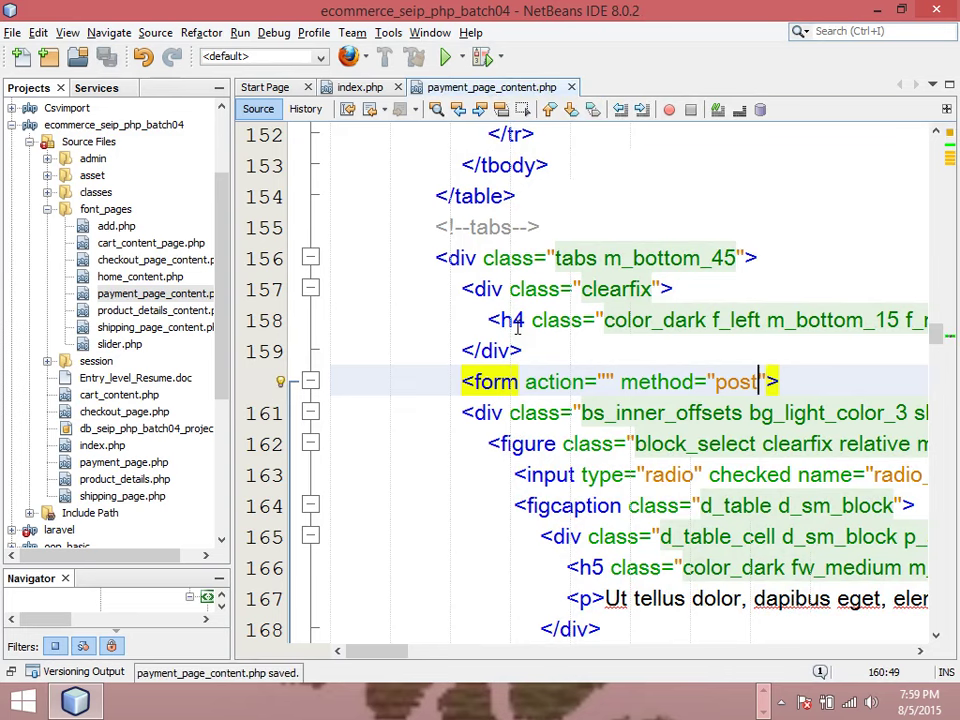
key("Down")
key("Down")
key("Down")
key("Down")
key("Down")
key("Down")
key("Down")
key("Down")
key("Down")
key("Down")
key("Down")
key("Down")
key("Down")
key("Down")
key("Down")
key("Down")
key("Down")
key("Down")
key("Down")
key("Down")
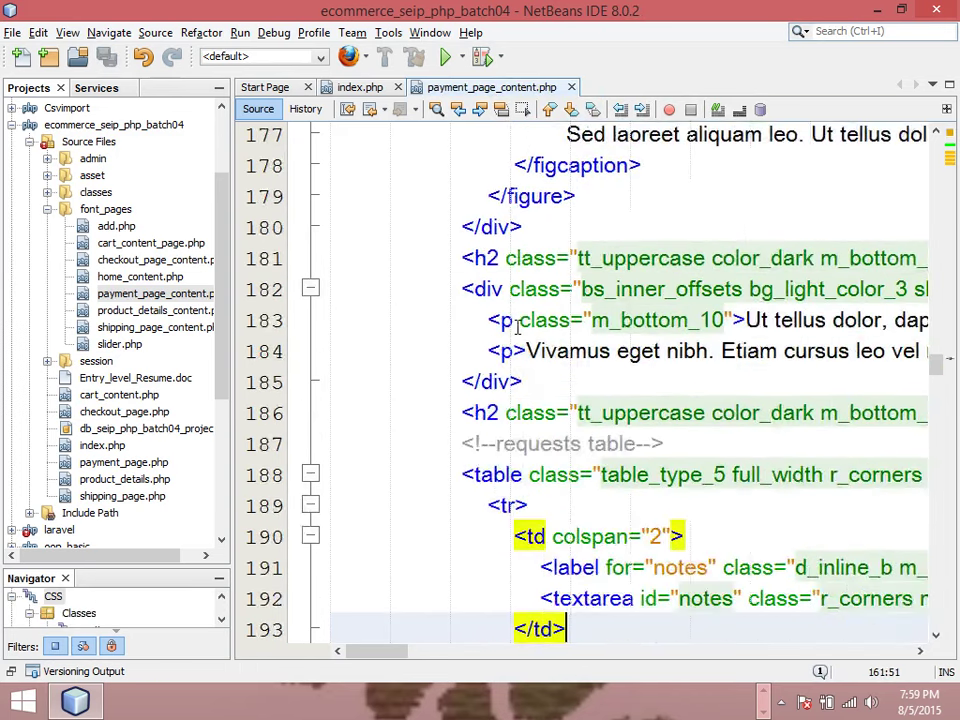
Add name="btn_purches" to the submit button on line 250.
key("Down")
key("Down")
key("Down")
key("Down")
key("Down")
key("Down")
key("Down")
key("Down")
key("Down")
key("Down")
key("Down")
key("Down")
key("Down")
key("Down")
key("Down")
key("Down")
key("Down")
key("Down")
key("Down")
key("Down")
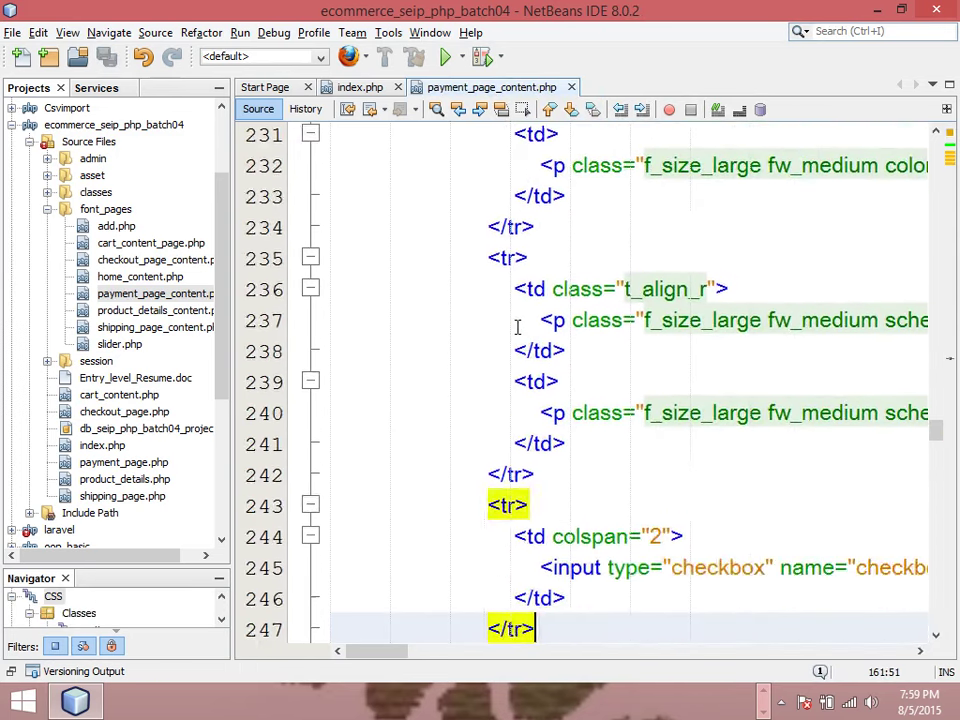
key("Down")
key("Down")
key("Down")
key("Down")
key("Down")
key("Down")
key("Down")
key("Down")
key("Down")
key("Down")
key("Down")
key("Down")
key("Up")
key("Up")
key("Up")
key("Up")
key("Up")
key("Up")
key("Up")
key("Up")
key("Up")
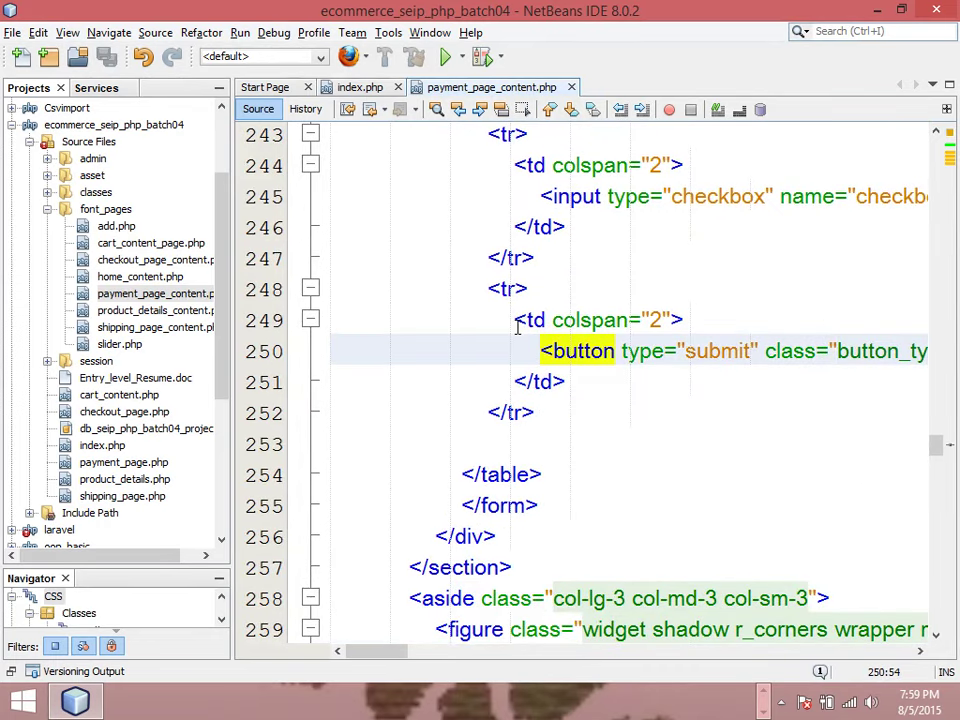
key("ctrl+space")
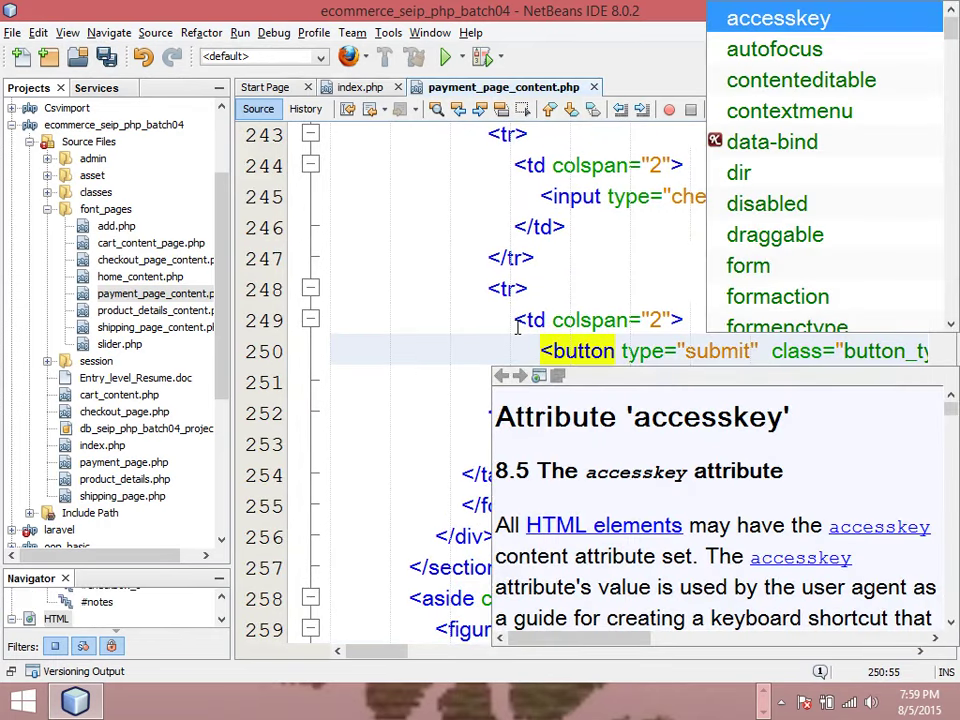
type("name")
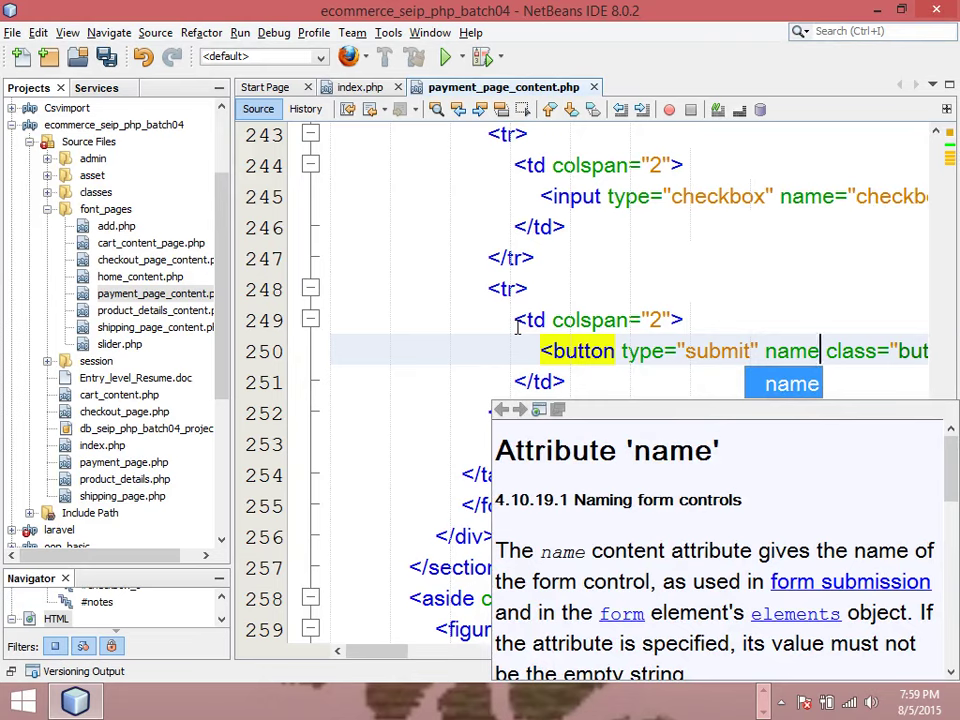
key("Return")
type("btn_")
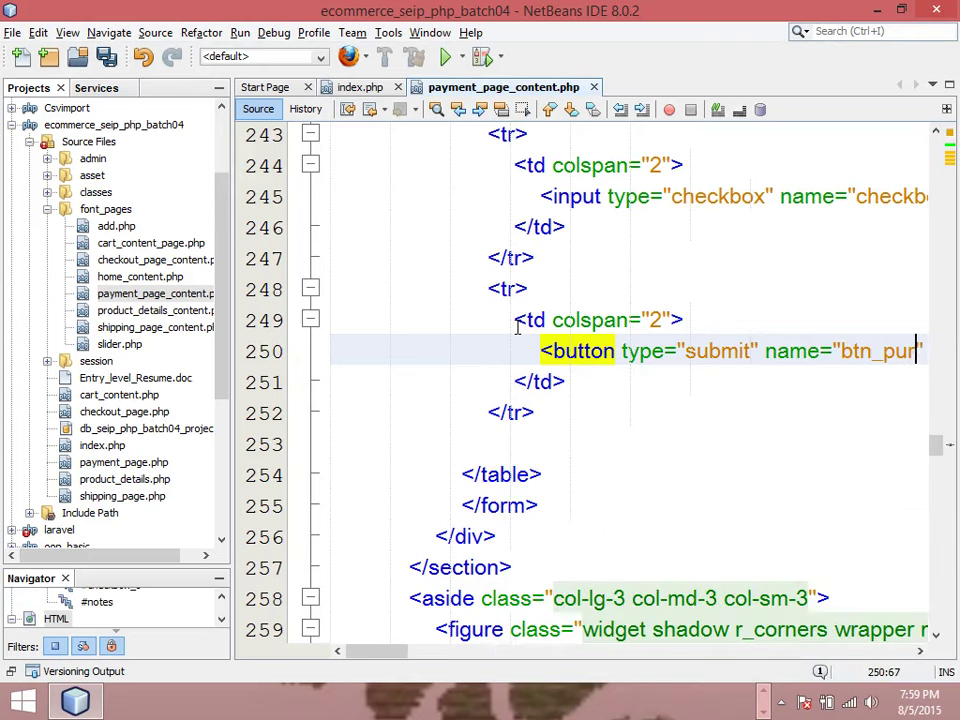
type("purches")
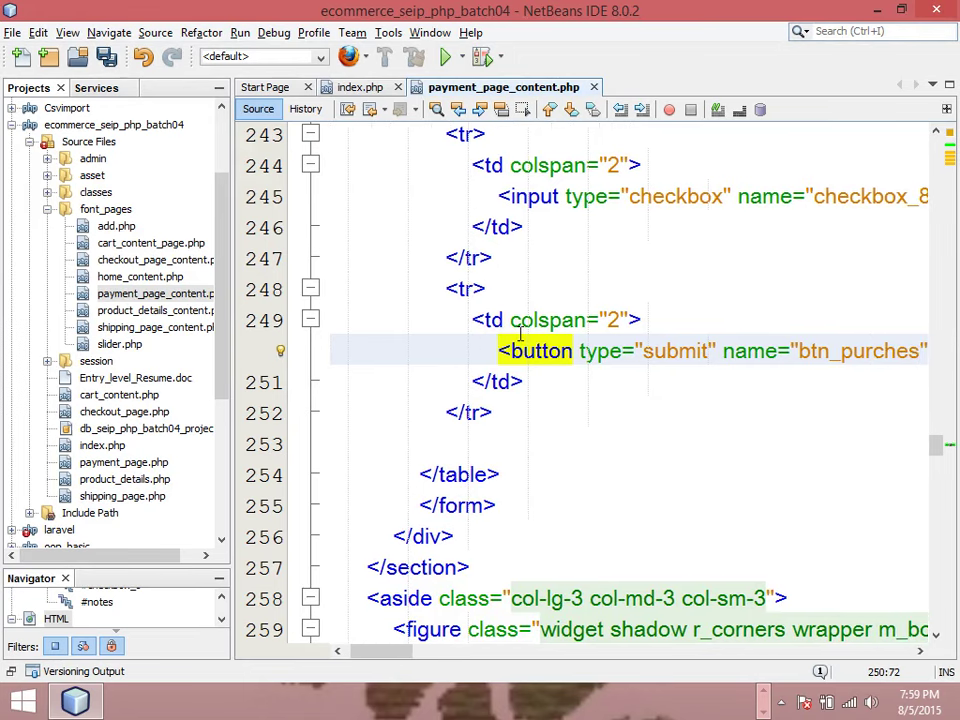
key("shift+Left")
key("shift+Left")
key("shift+Left")
key("shift+Left")
key("shift+Left")
key("shift+Left")
key("shift+Left")
key("shift+Left")
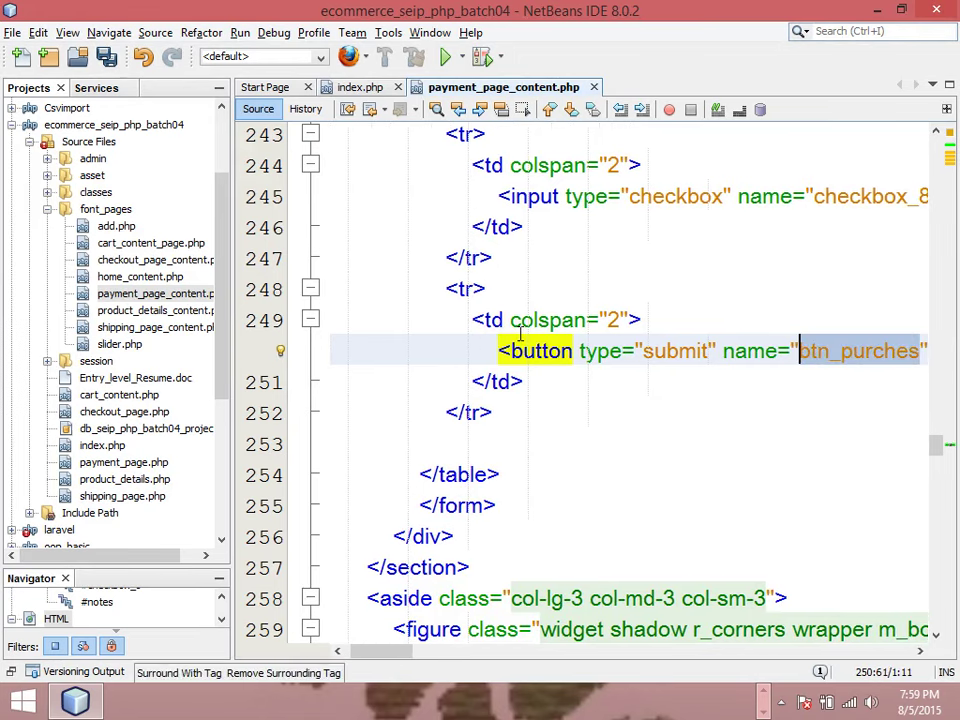
key("Up")
key("Up")
key("Up")
key("Up")
key("Up")
key("Up")
key("Up")
key("Up")
key("Up")
key("Up")
key("Up")
key("Up")
key("Up")
key("Up")
key("Up")
Replace radio_2 with payment_type as the name of both payment radio inputs.
key("Up")
key("Up")
key("Up")
key("Up")
key("Up")
key("Up")
key("Up")
key("Up")
key("Up")
key("Up")
key("Up")
key("Up")
key("Up")
key("Up")
key("Up")
key("Up")
key("Up")
key("Up")
key("Up")
key("Up")
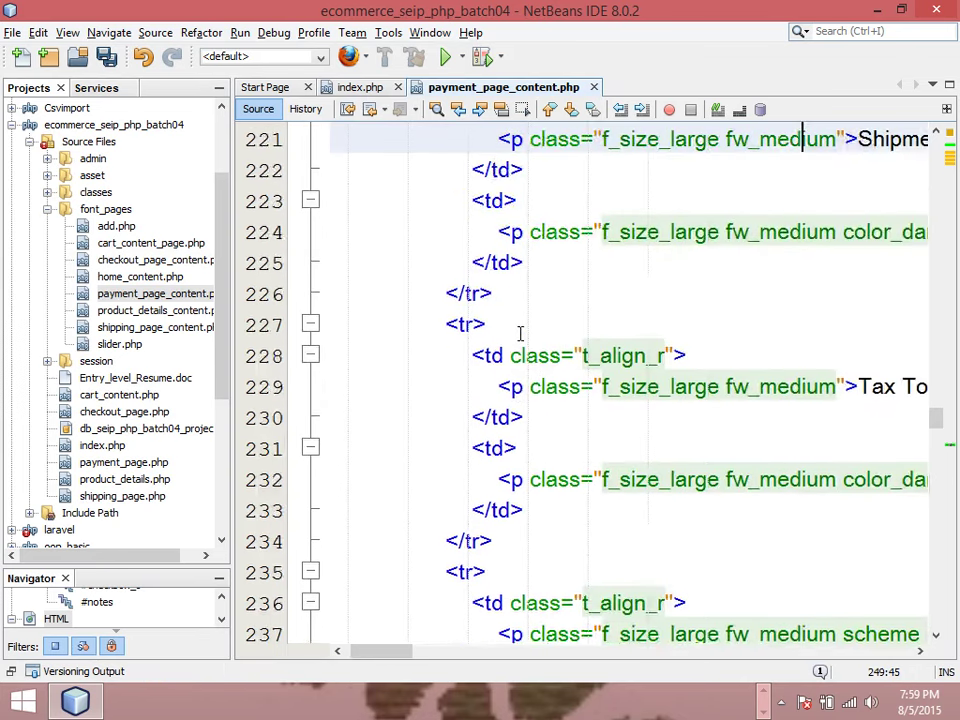
key("Up")
key("Up")
key("Up")
key("Up")
key("Up")
key("Up")
key("Up")
key("Up")
key("Up")
key("Up")
key("Up")
key("Up")
key("Up")
key("Up")
key("Up")
key("Up")
key("Up")
key("Up")
key("Up")
key("Up")
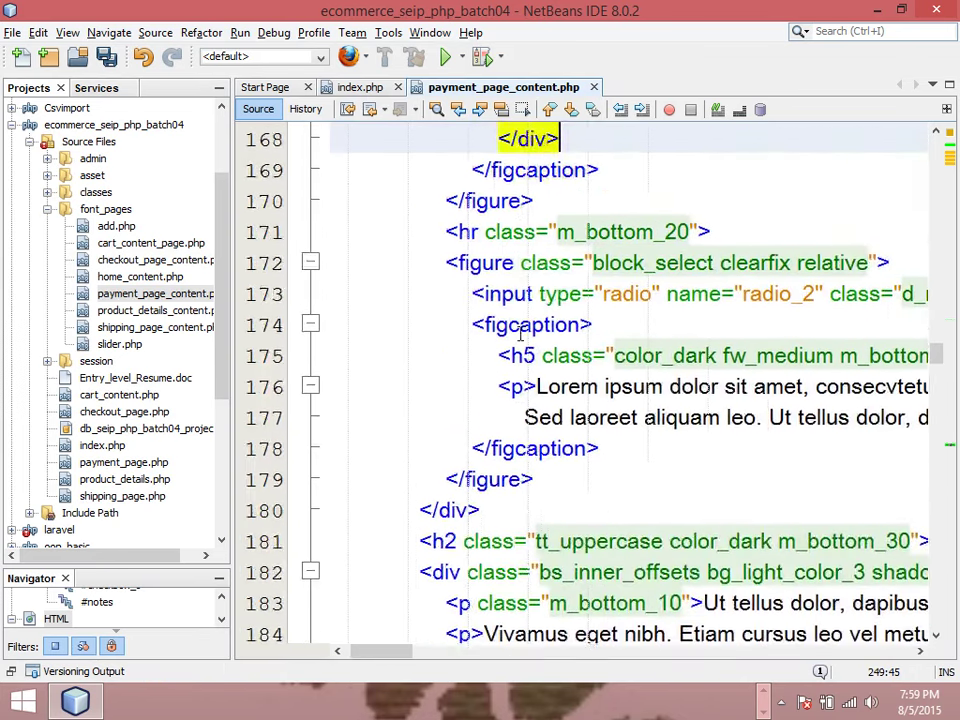
key("Up")
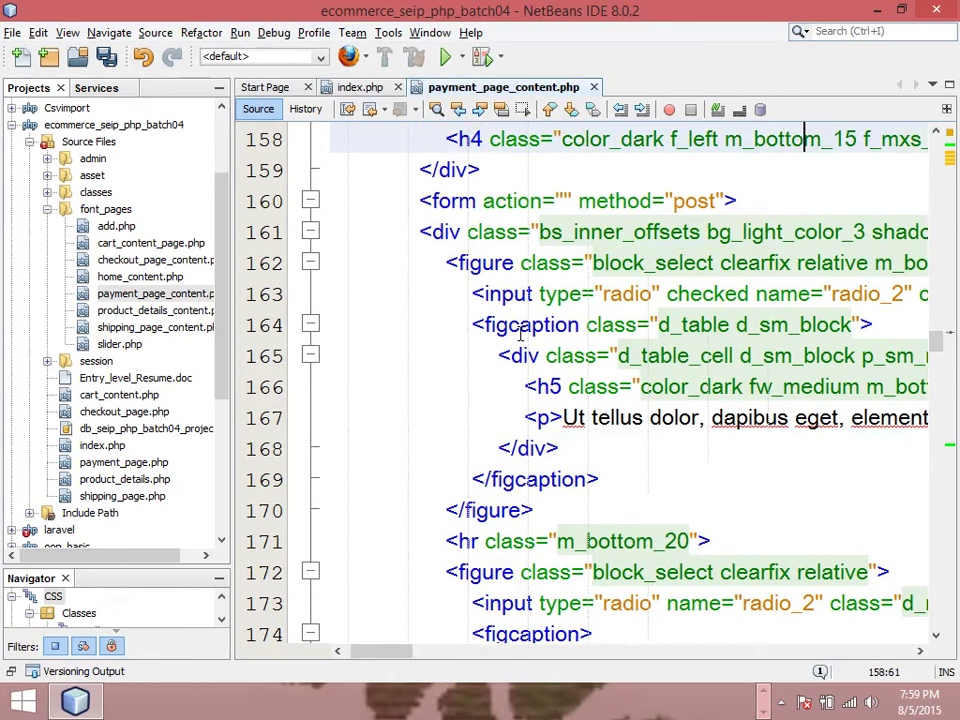
key("Down")
key("Down")
key("Down")
key("Down")
key("Down")
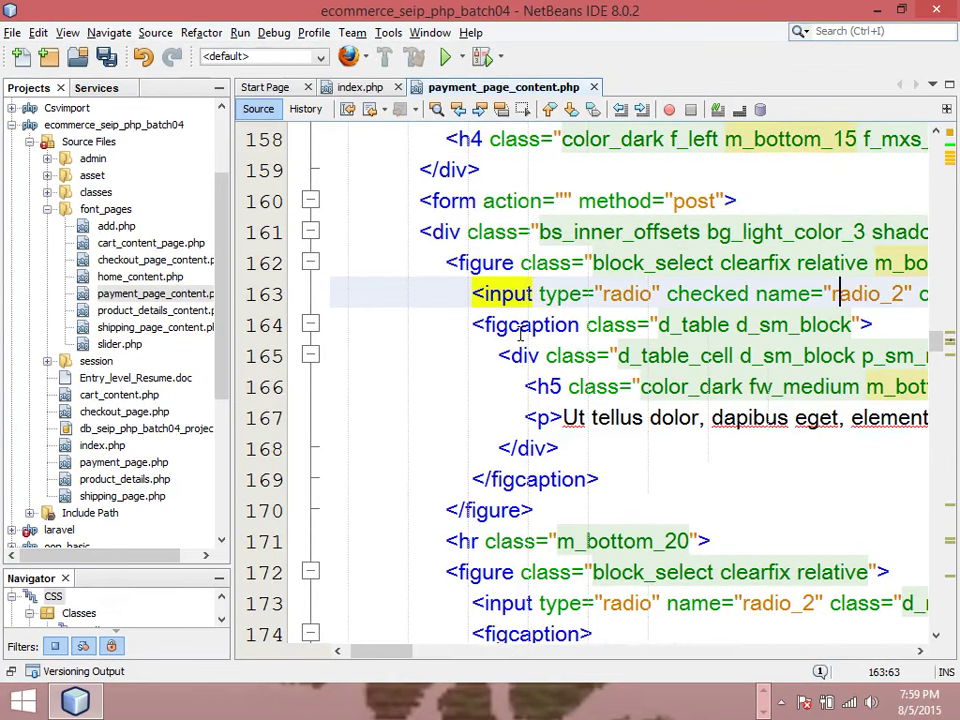
key("shift+Right")
key("shift+Right")
key("shift+Right")
key("shift+Right")
key("shift+Right")
key("shift+Right")
key("shift+Right")
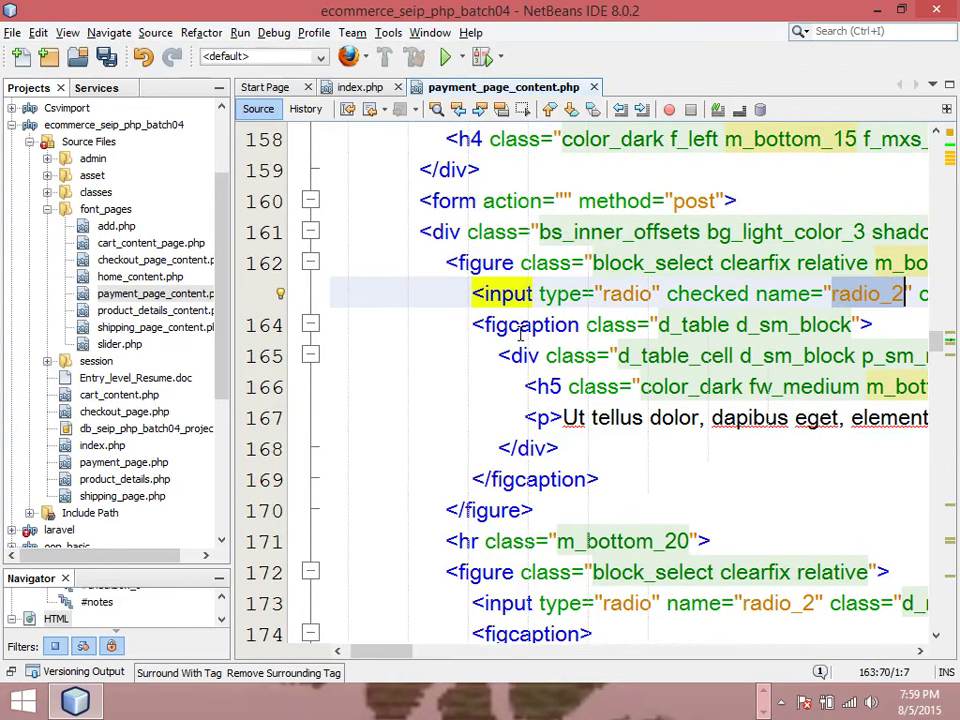
type("pay")
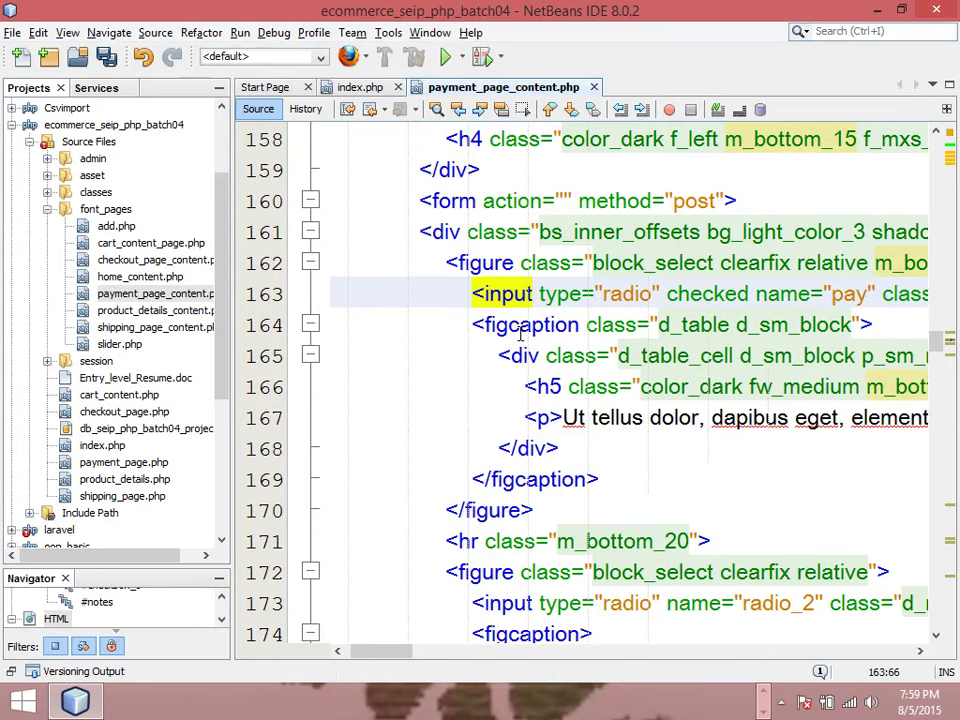
type("ment_type")
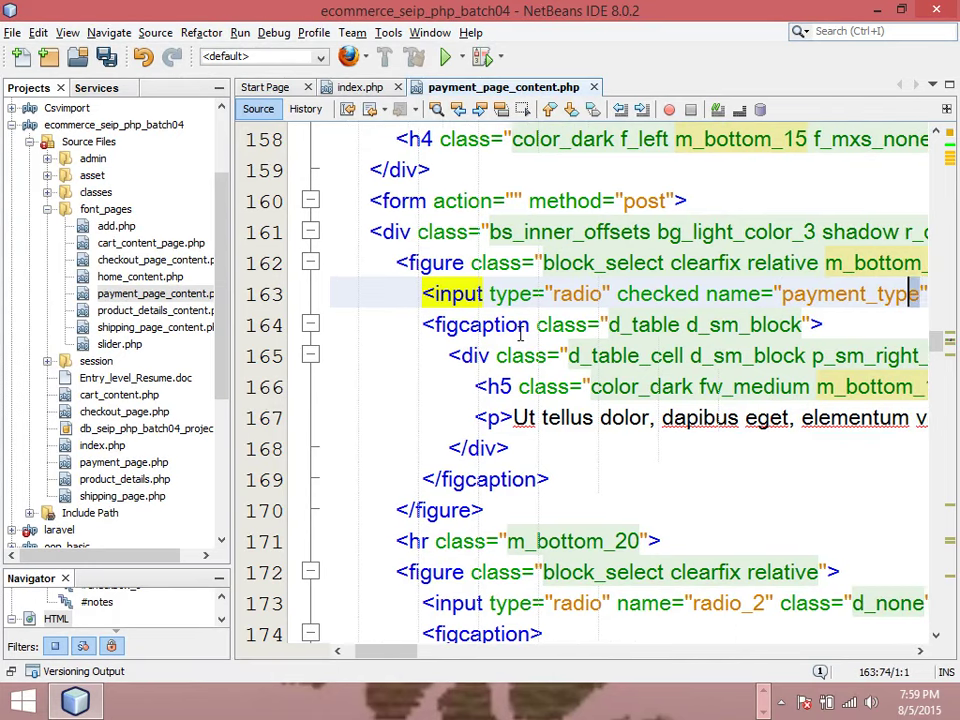
key("shift+Left")
key("shift+Left")
key("shift+Left")
key("shift+Left")
key("shift+Left")
key("shift+Left")
key("shift+Left")
key("shift+Left")
key("shift+Left")
key("shift+Left")
key("shift+Left")
key("shift+Left")
key("ctrl+c")
key("Down")
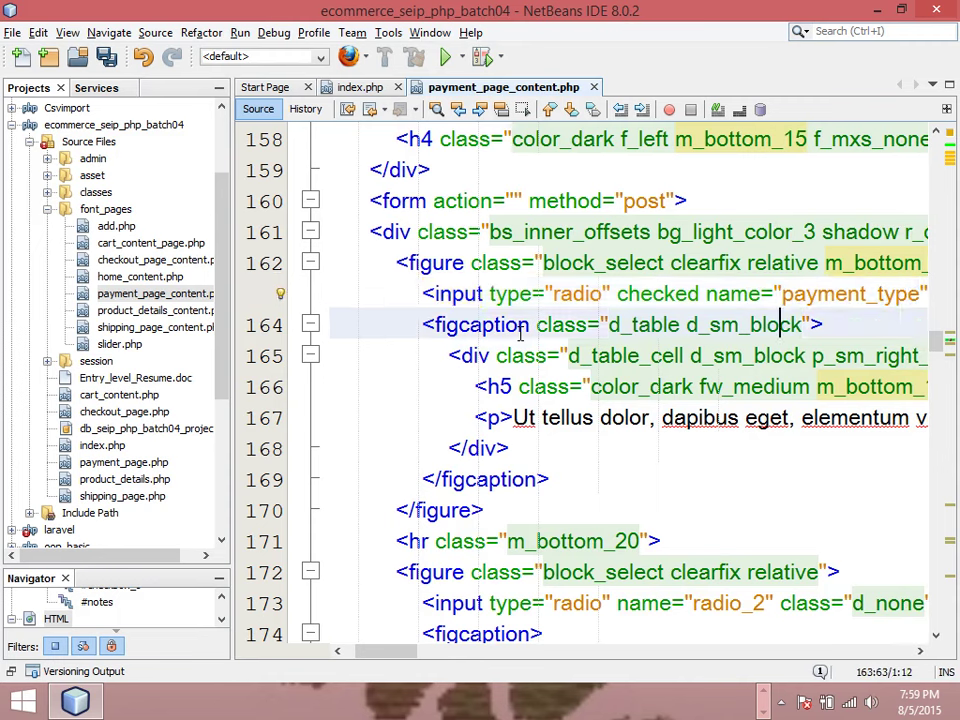
key("Down")
key("Down")
key("Down")
key("Down")
key("Down")
key("Down")
key("Down")
key("Down")
key("Down")
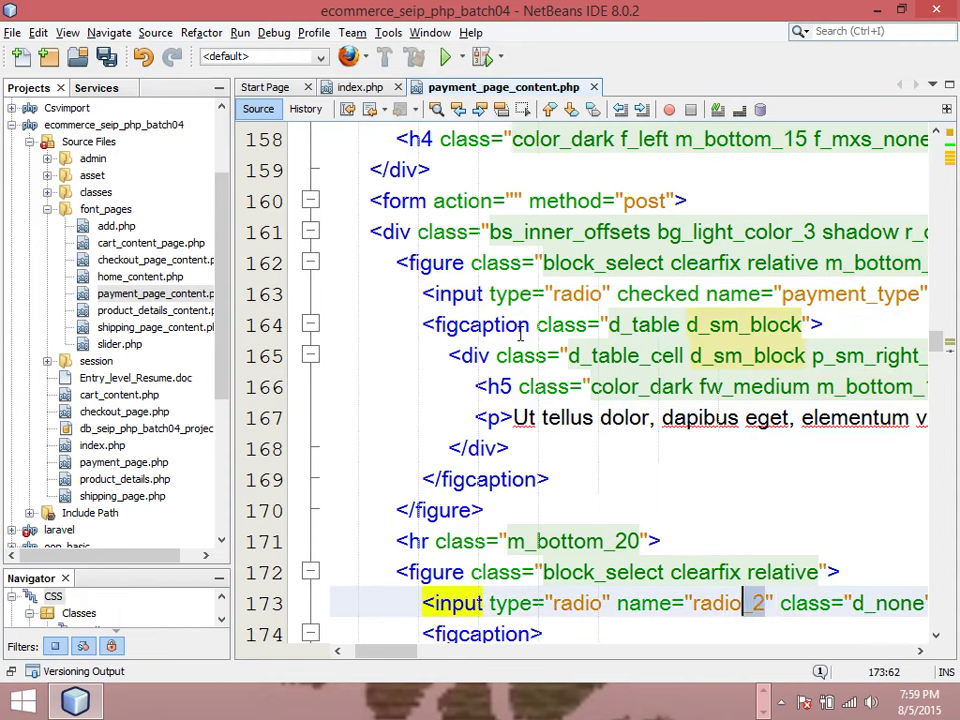
key("ctrl+v")
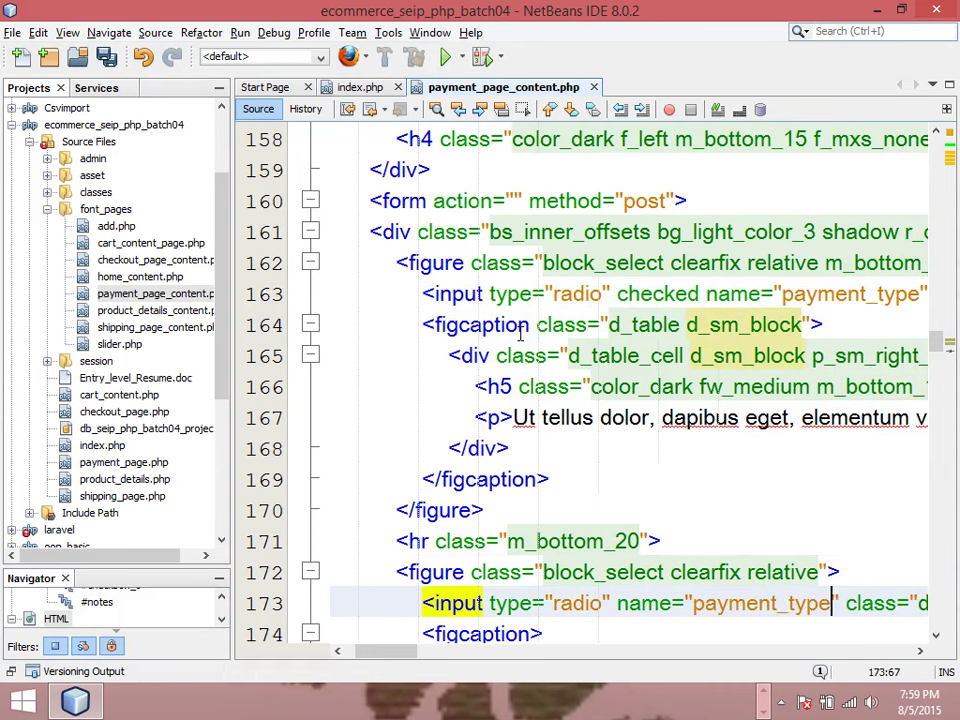
key("Up")
key("Up")
key("Up")
key("Up")
key("Up")
key("Up")
key("Up")
key("Up")
key("Up")
key("Up")
key("Up")
key("Down")
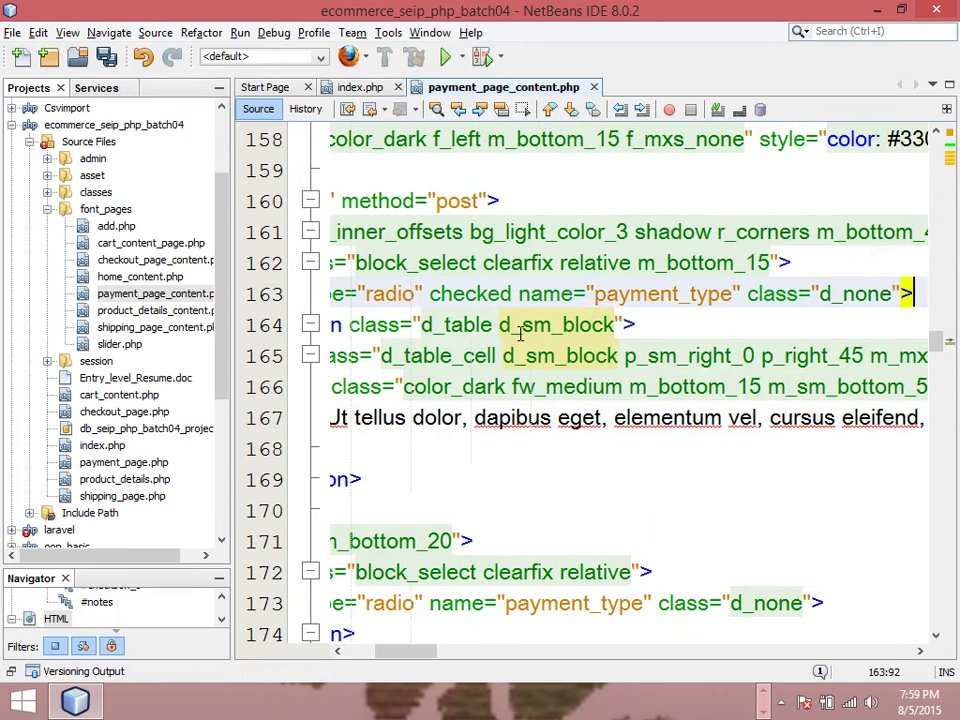
Give the first payment radio input the value paypal.
type("val")
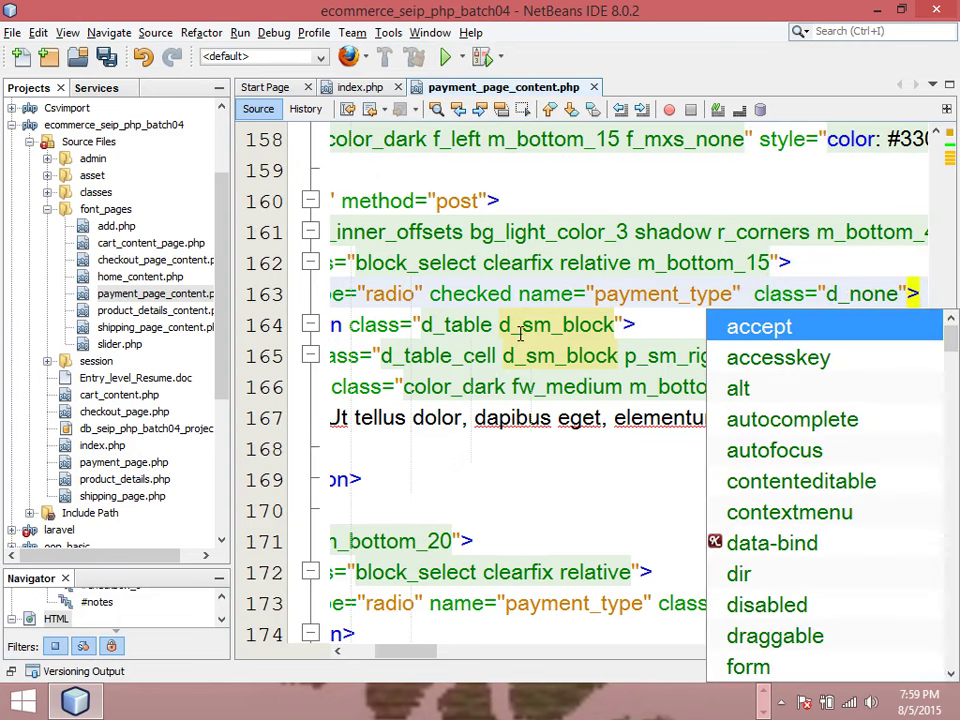
type("ue")
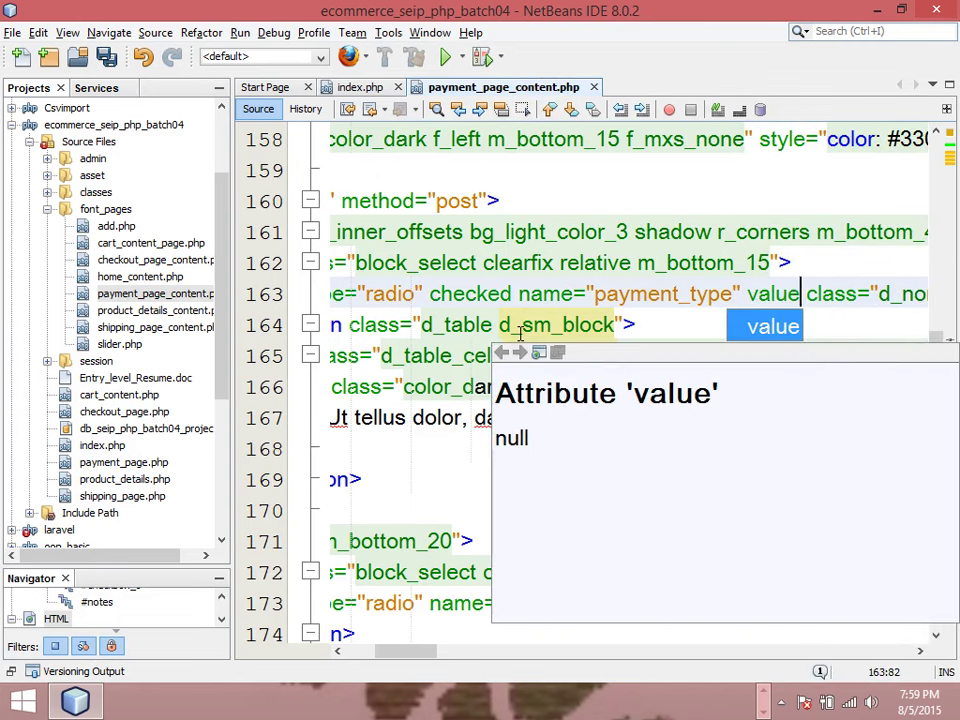
key("Return")
type("payp")
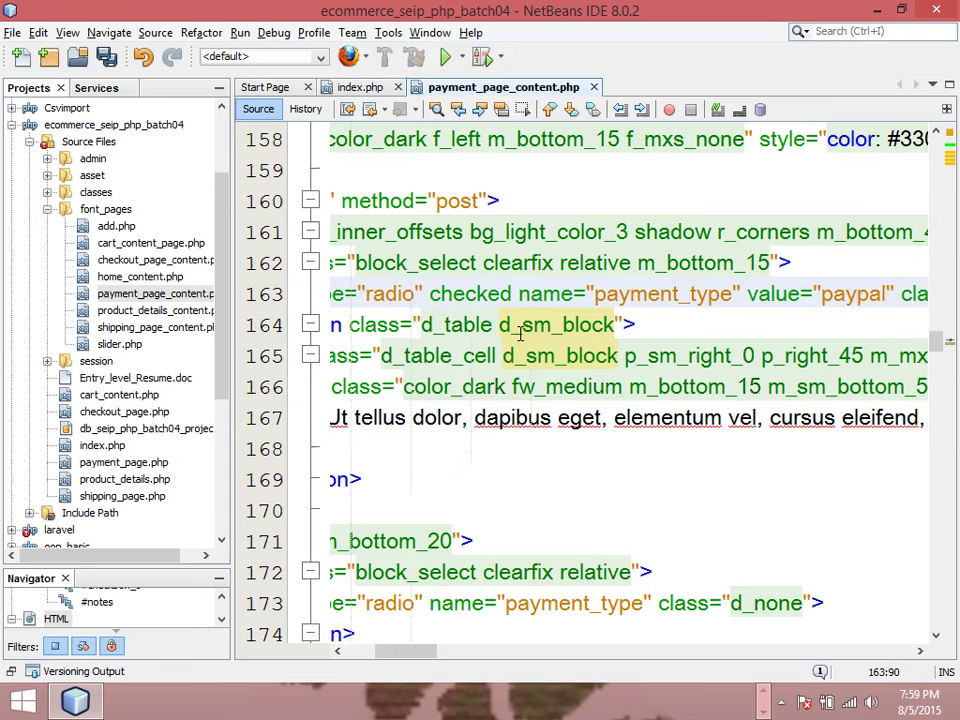
type("al")
key("Right")
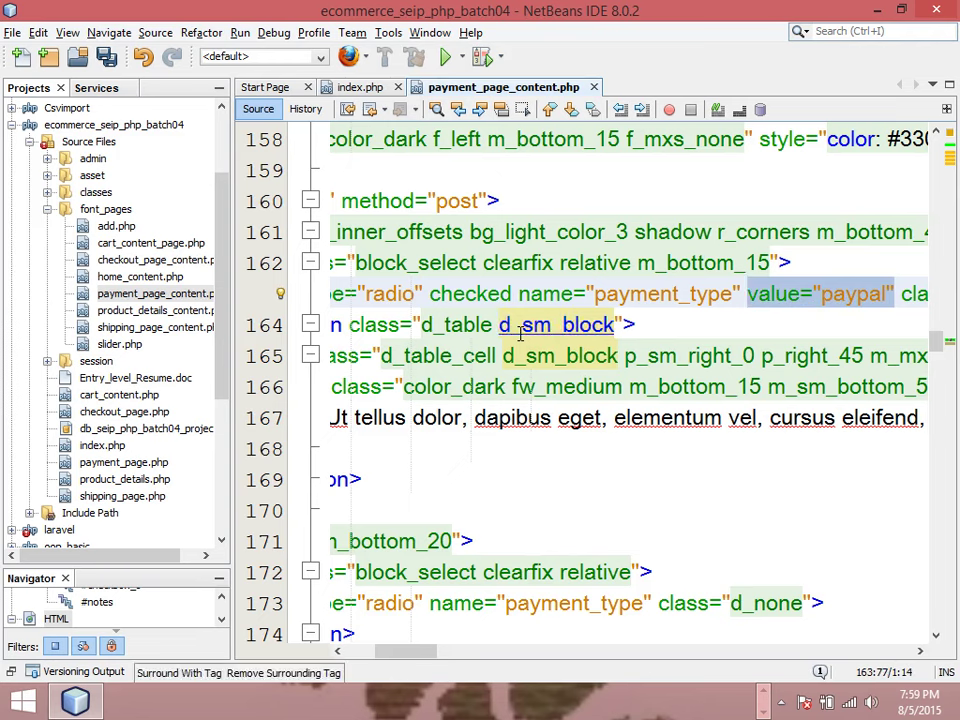
key("Down")
Add value="cash_on_delivery" to the cash on delivery radio input and save.
key("Down")
key("Down")
key("Down")
key("Down")
key("Down")
key("Down")
key("Down")
key("Down")
key("Down")
key("Down")
key("Down")
key("Down")
key("Down")
key("Down")
key("Down")
key("Down")
key("Down")
key("Down")
key("Down")
key("Down")
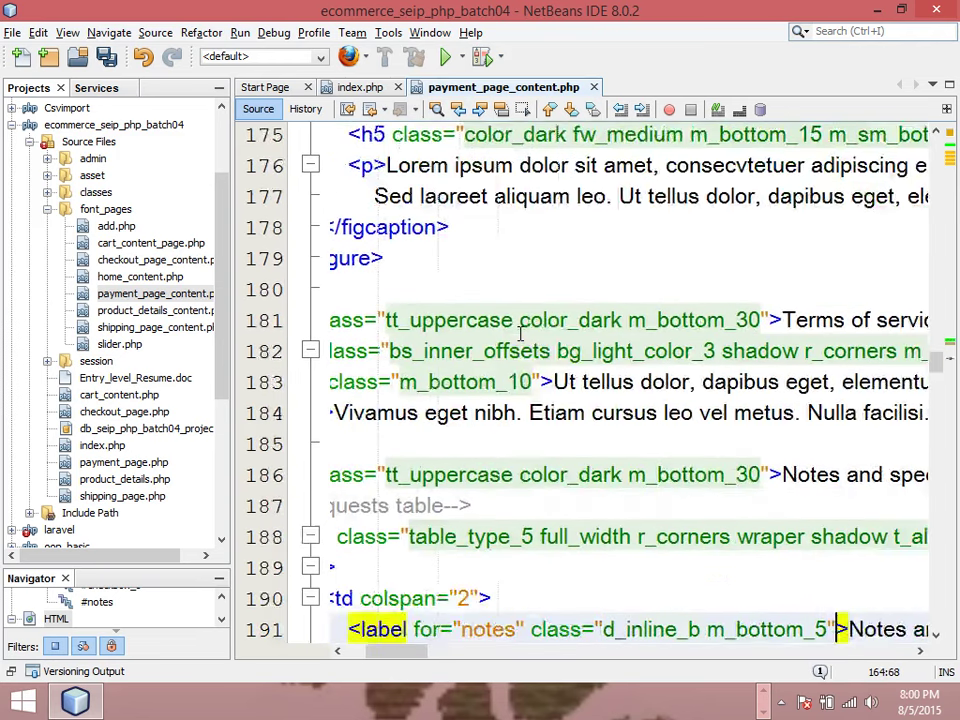
key("Down")
key("Up")
key("Up")
key("Up")
key("Up")
key("Up")
key("Up")
key("Up")
key("Up")
key("Up")
key("Up")
key("Up")
key("Up")
key("Up")
key("Up")
key("Up")
key("Up")
key("Up")
key("Up")
key("Up")
key("Up")
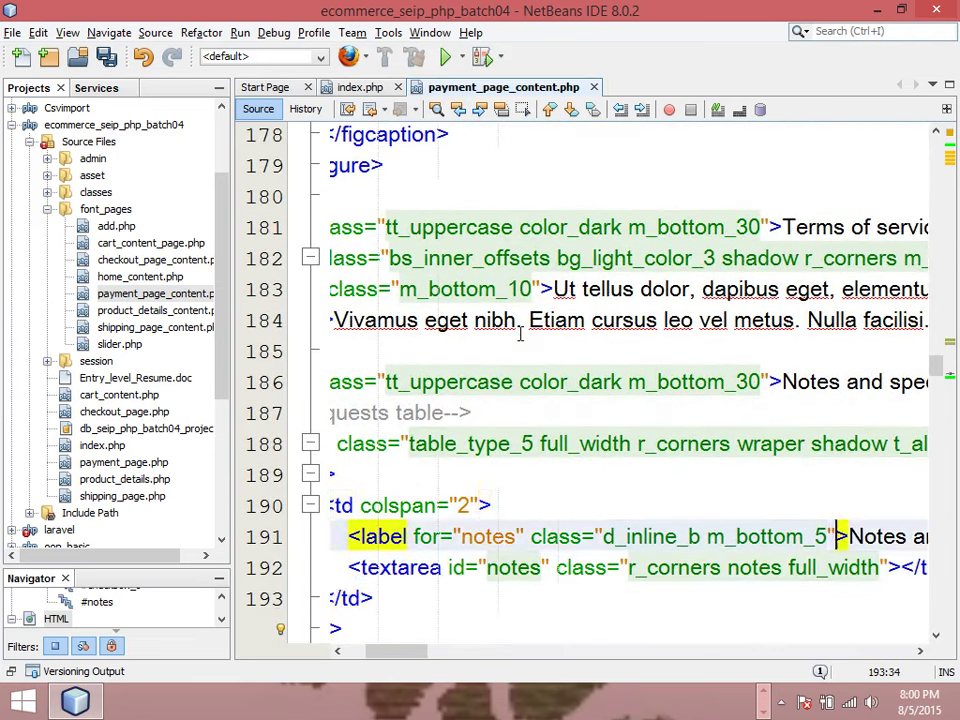
key("Up")
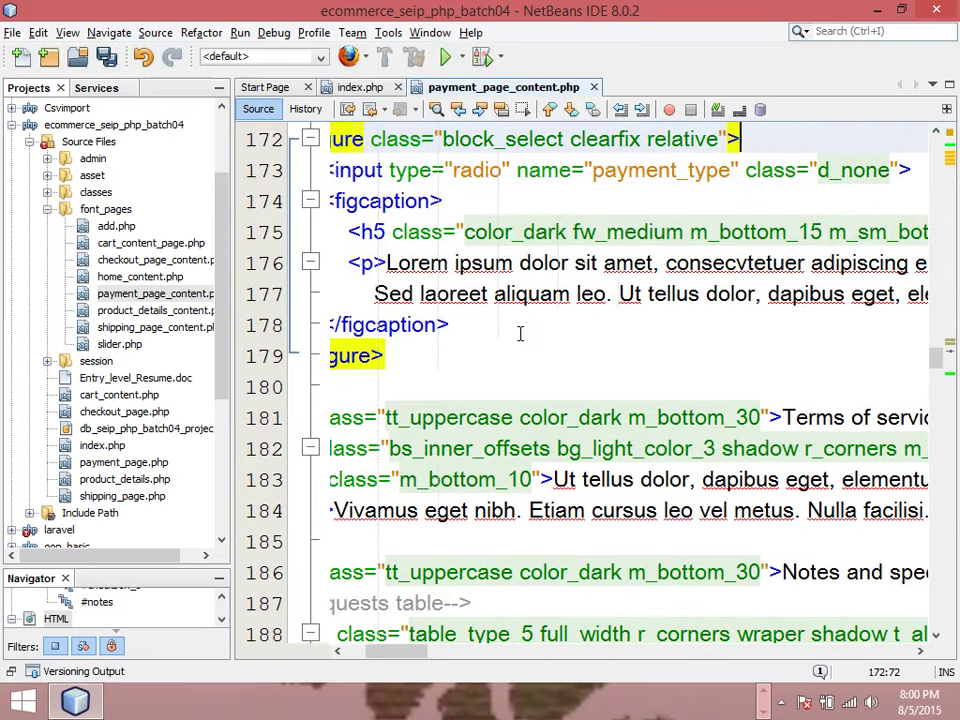
key("Down")
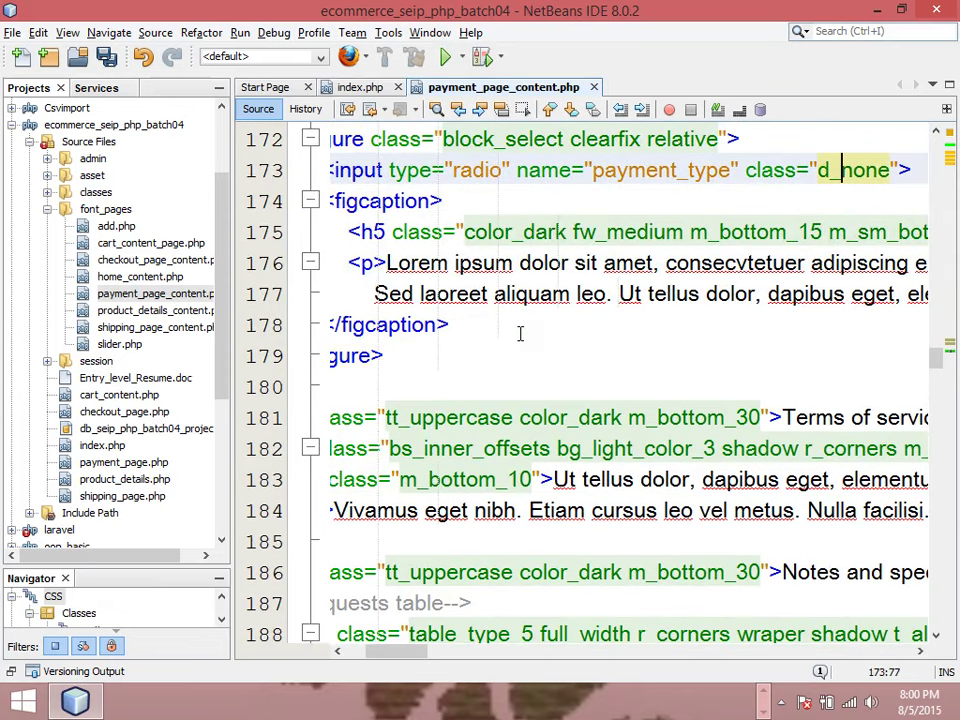
key("Right")
type("value=\"paypal\"")
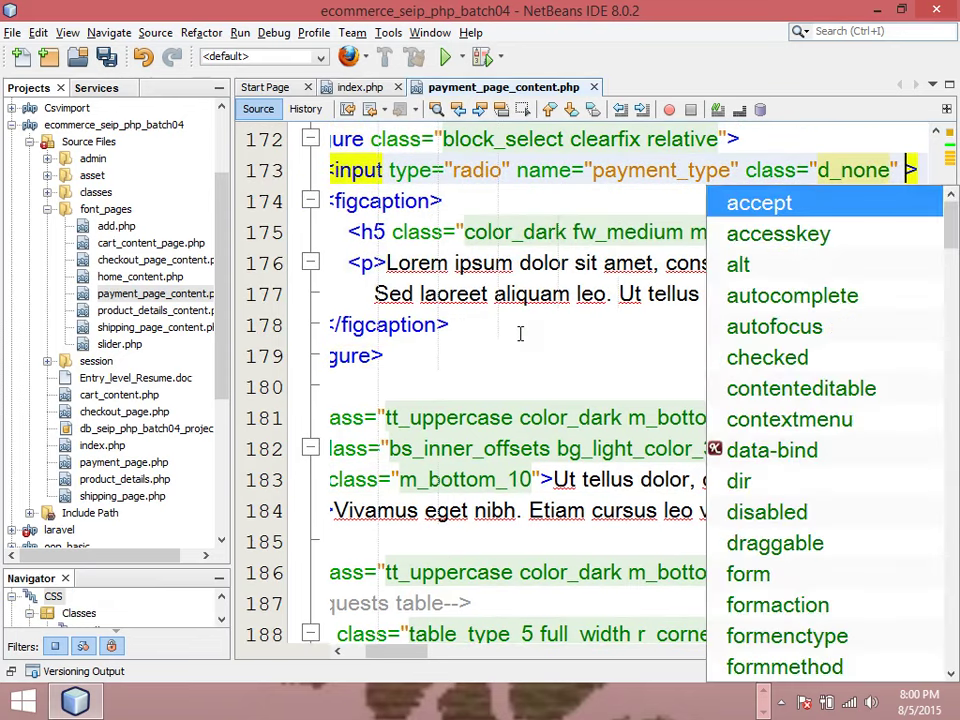
key("Escape")
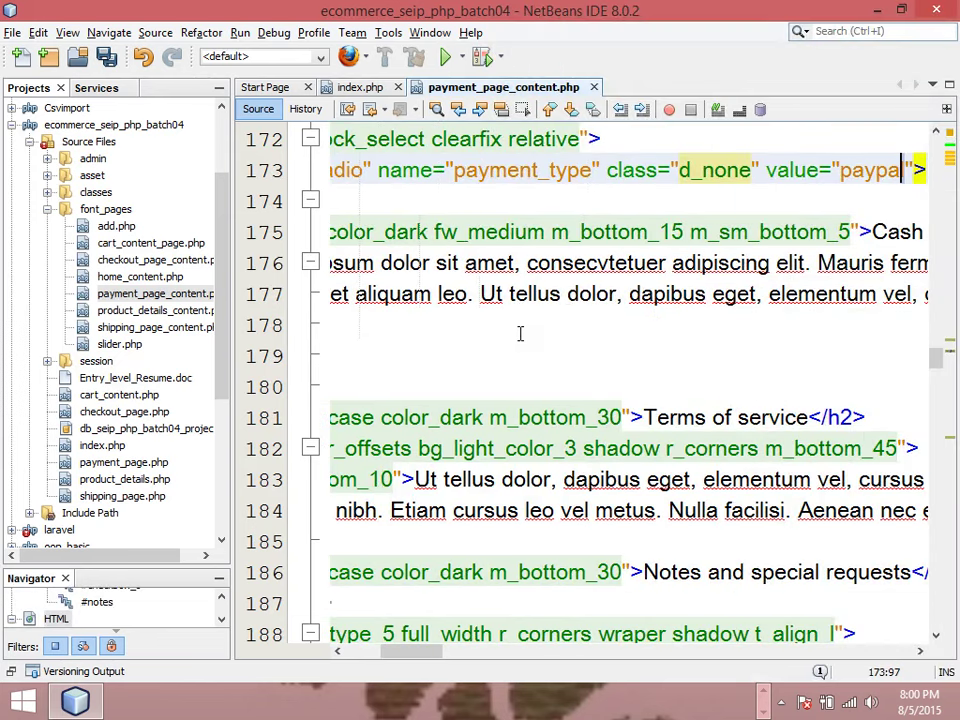
type("cash")
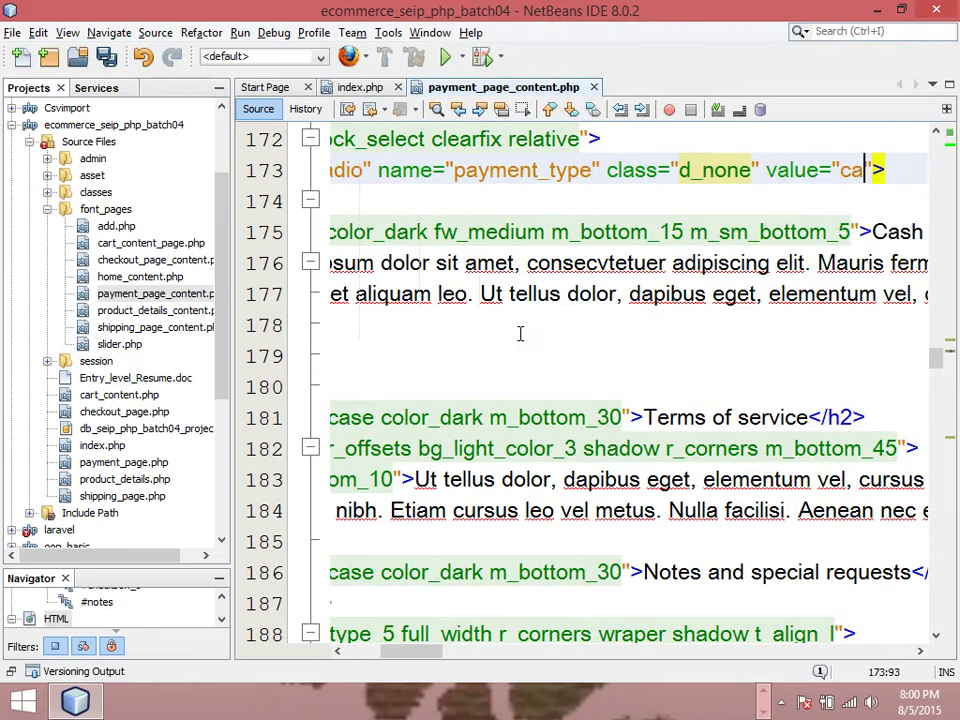
type("_io")
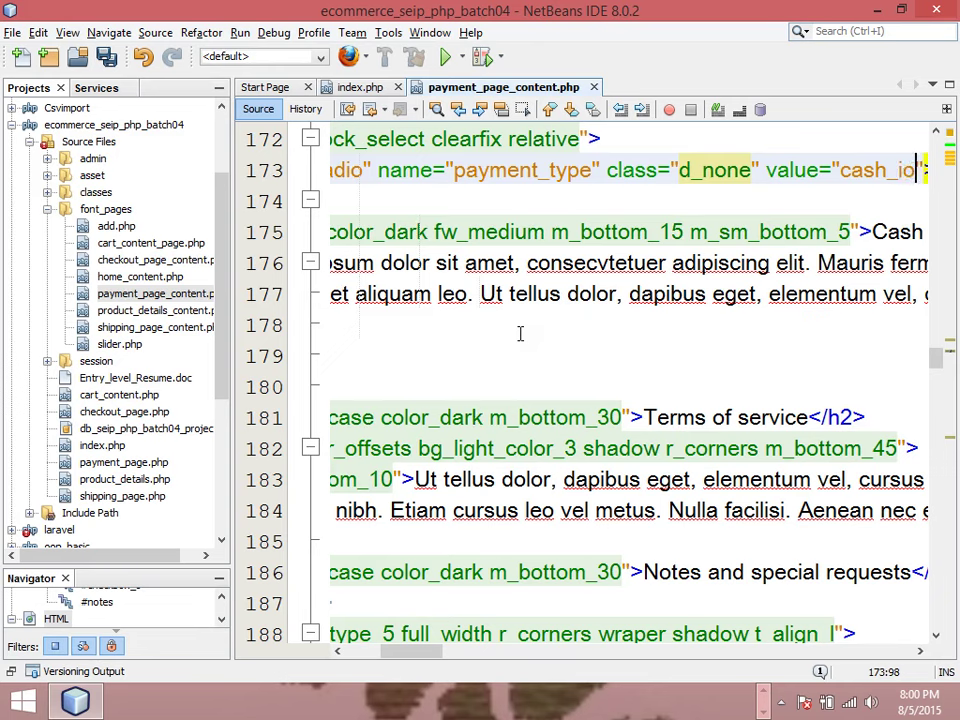
type("n")
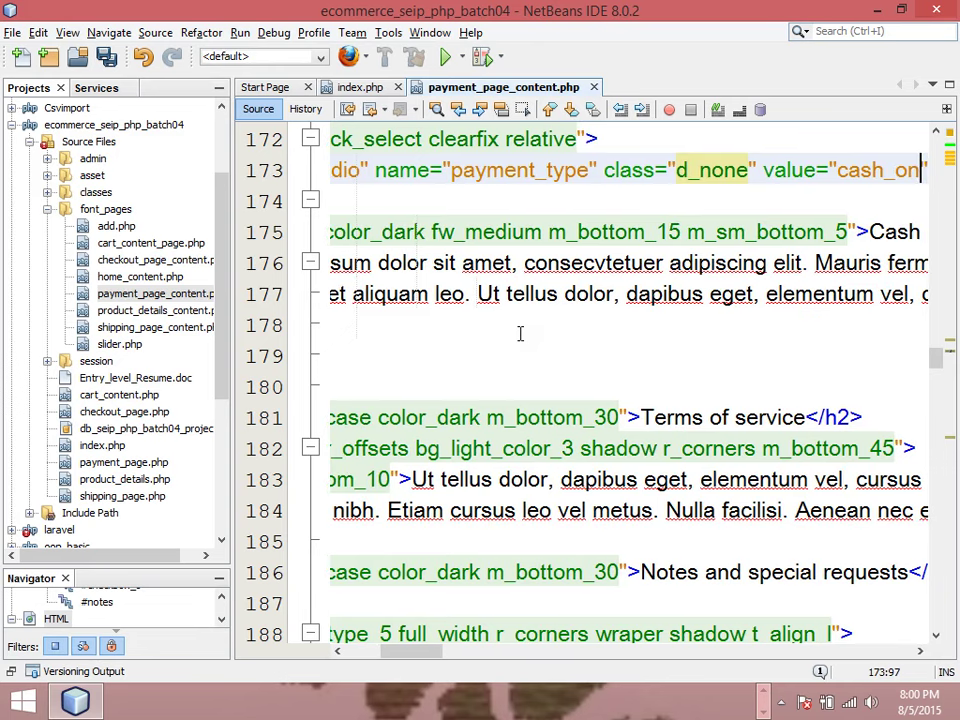
type("_deli")
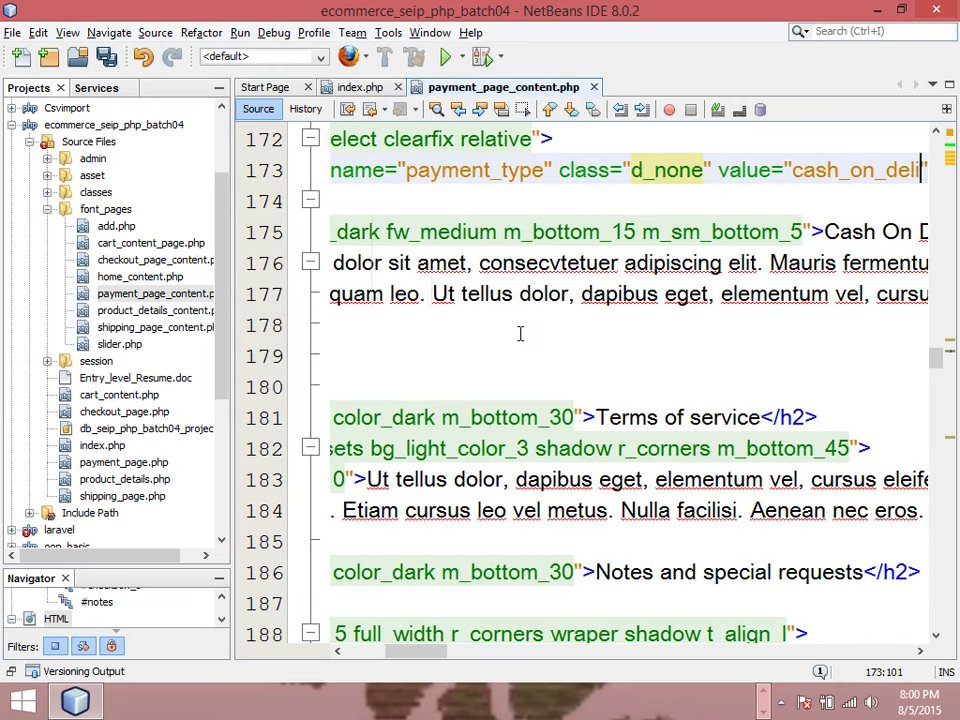
type("ve")
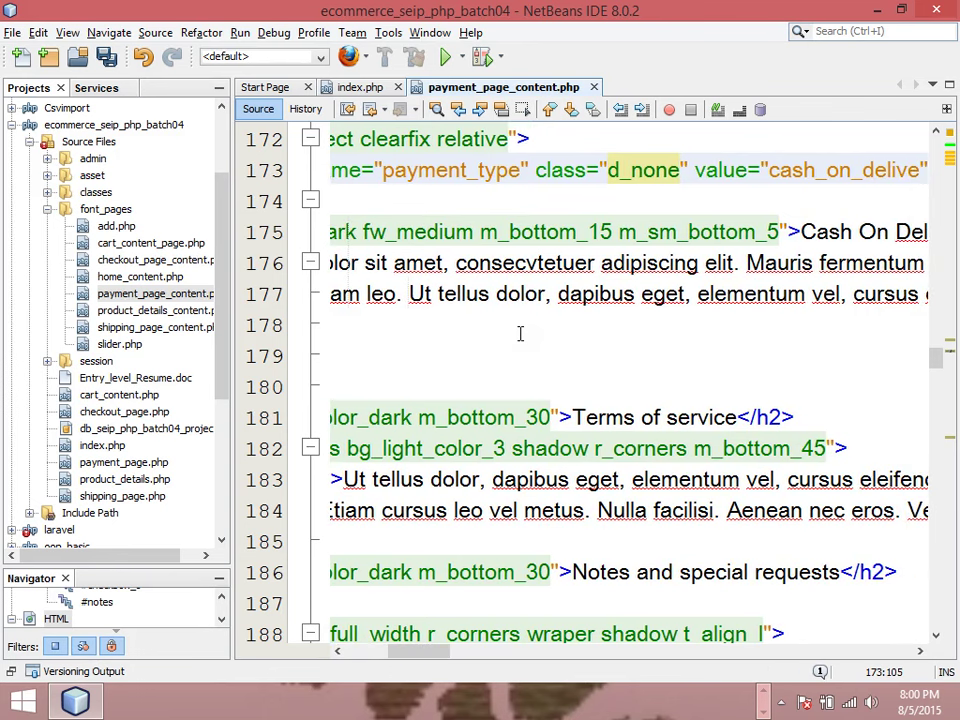
type("ry")
key("ctrl+s")
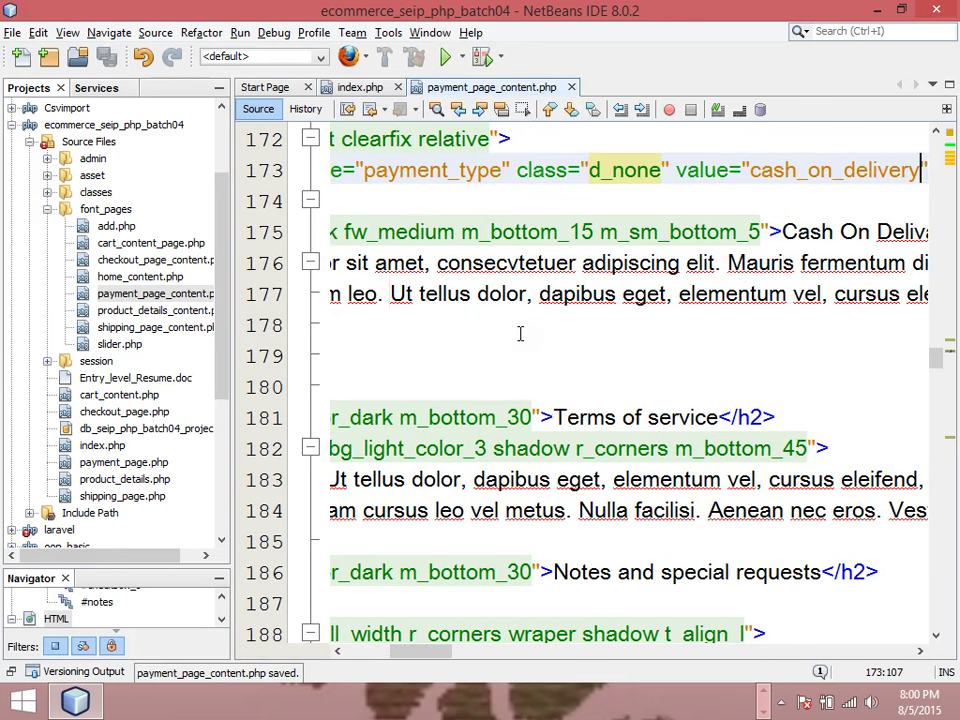
left_click(520, 333)
Find the purchase button and select its name btn_purches.
key("Down")
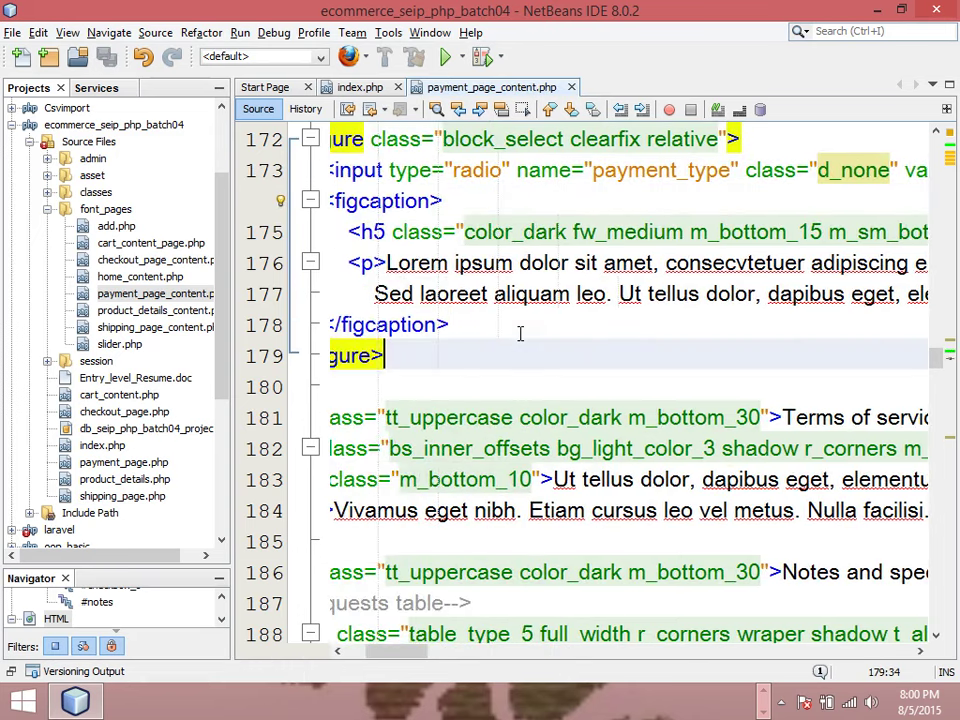
scroll(520, 333, "up", 5)
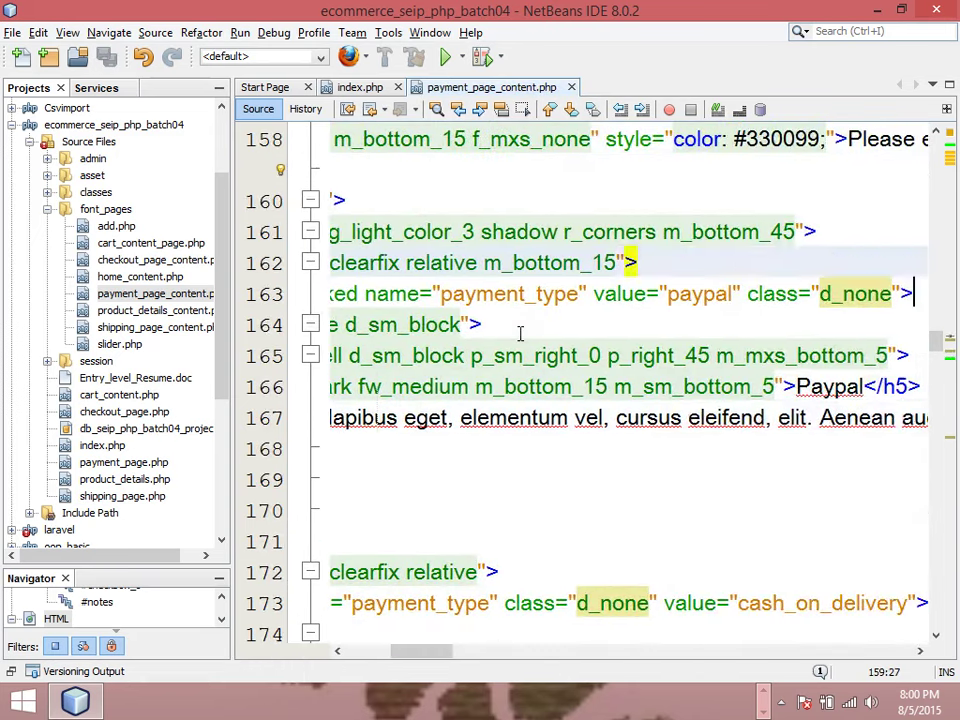
scroll(520, 333, "down", 1)
scroll(520, 333, "down", 18)
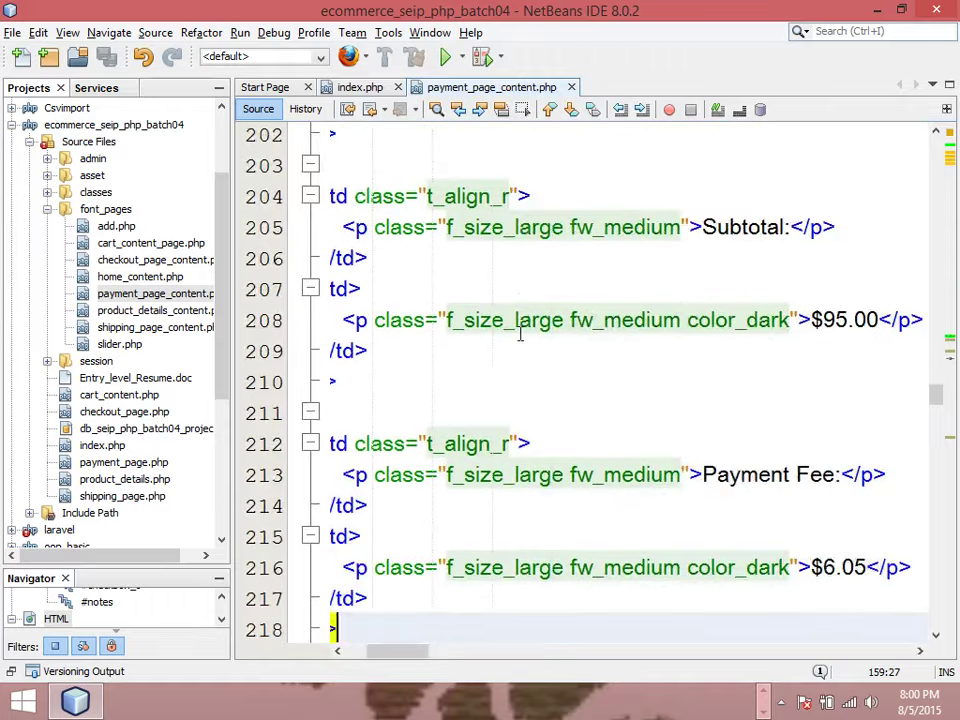
key("Down")
key("Down")
key("Down")
key("Down")
key("Down")
key("Down")
key("Down")
key("Down")
key("Down")
key("Down")
key("Down")
key("Down")
key("Down")
key("Down")
key("Down")
key("Down")
key("Down")
key("Down")
key("Down")
key("Down")
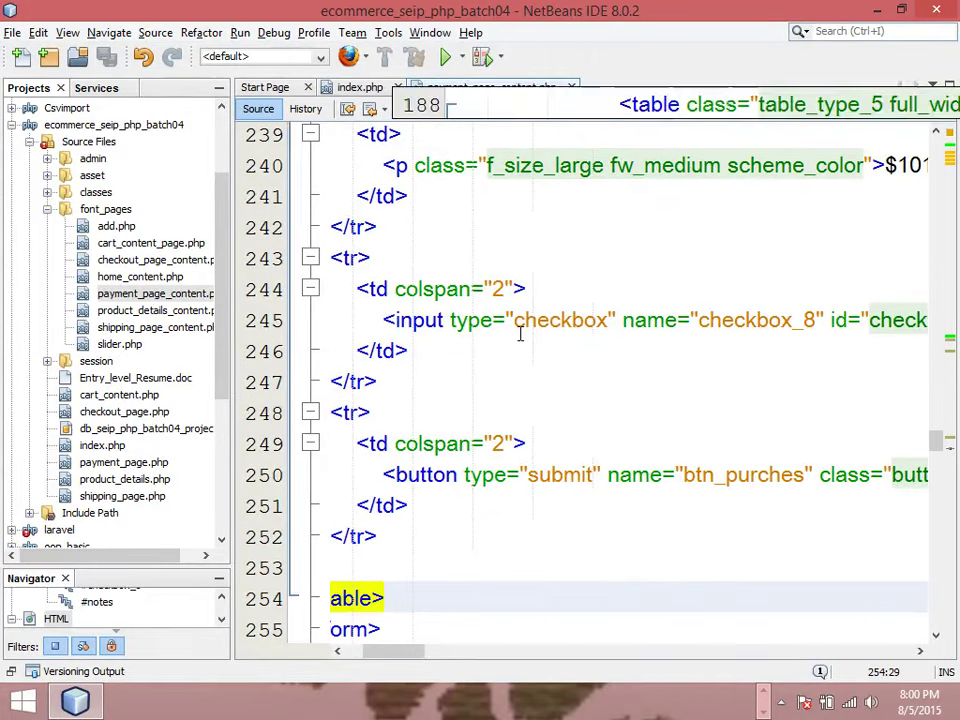
scroll(520, 333, "right", 3)
key("Up")
key("Up")
key("Up")
key("Down")
key("Down")
key("Down")
key("Down")
key("Down")
key("Down")
key("Down")
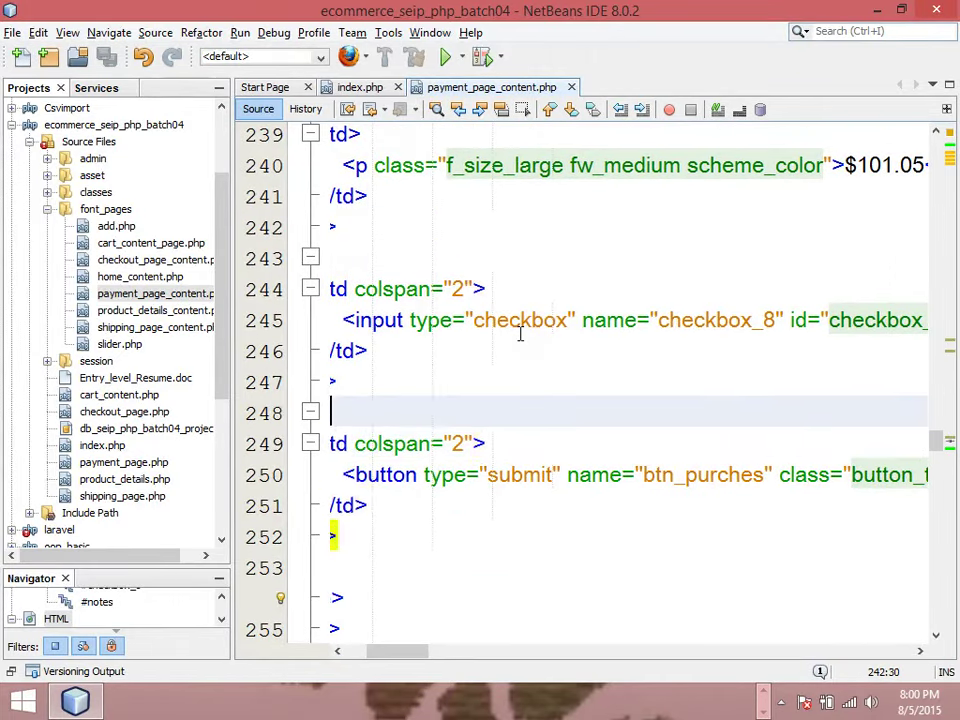
key("Up")
key("Up")
key("Left")
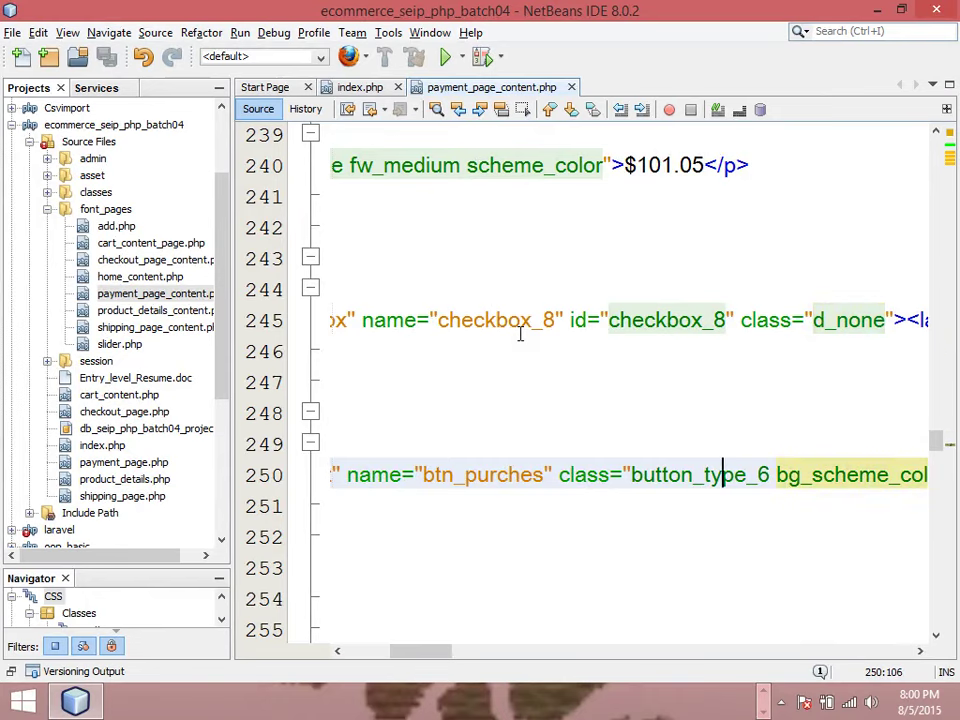
key("shift+Left")
key("shift+Left")
key("shift+Left")
key("shift+Left")
key("shift+Left")
key("shift+Left")
key("shift+Left")
key("shift+Left")
key("shift+Left")
key("shift+Left")
key("shift+Left")
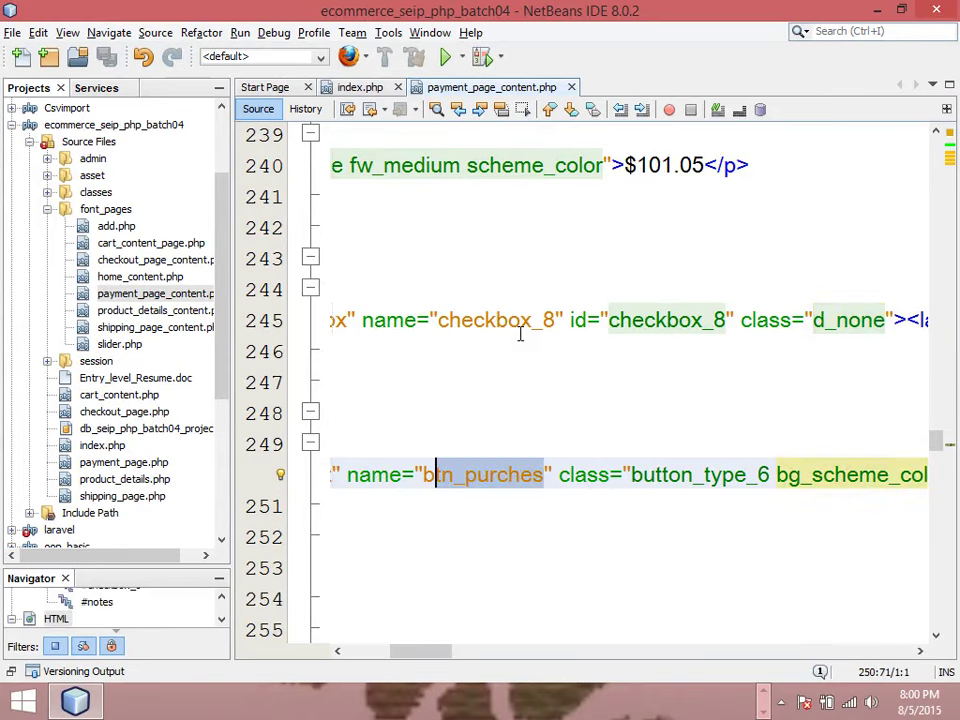
Scroll back to the PHP code at the top of payment_page_content.php.
scroll(520, 333, "left", 5)
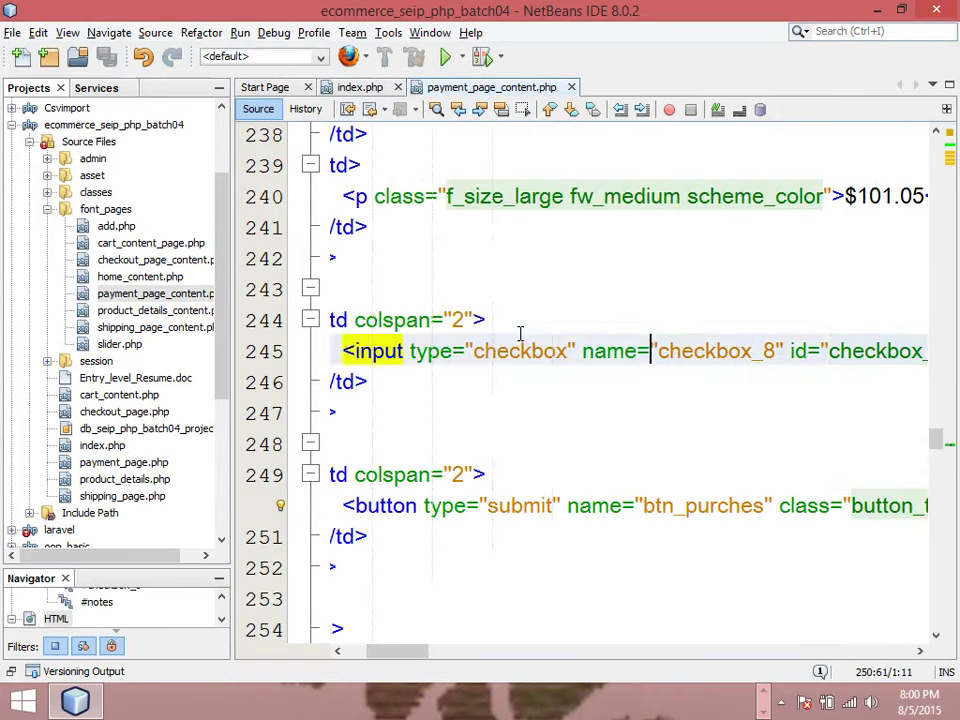
scroll(520, 333, "up", 11)
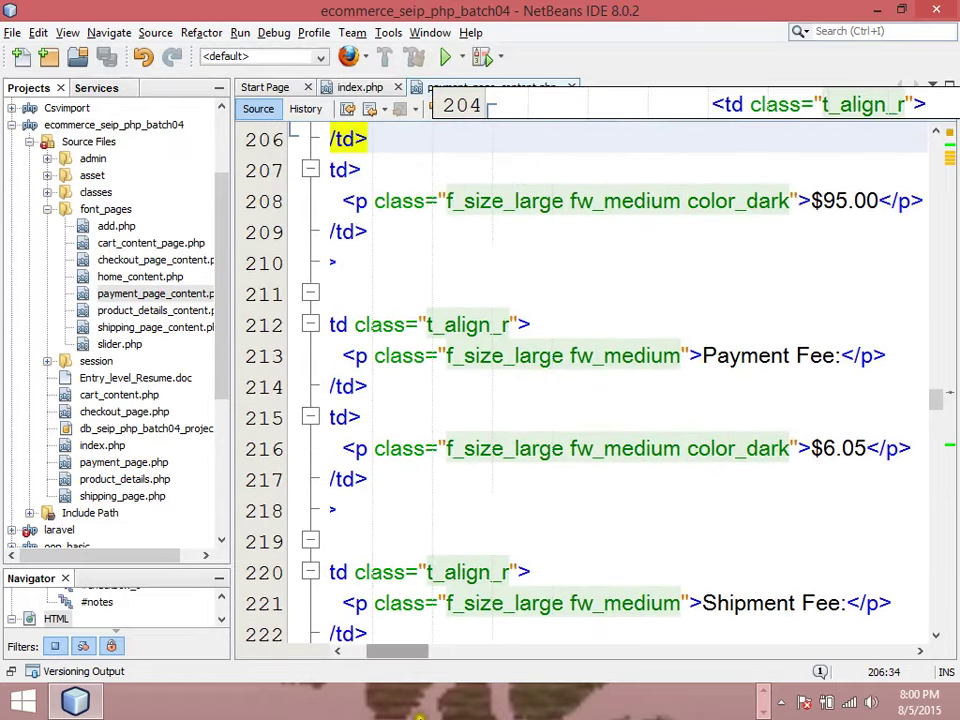
left_click_drag(431, 651, 358, 651)
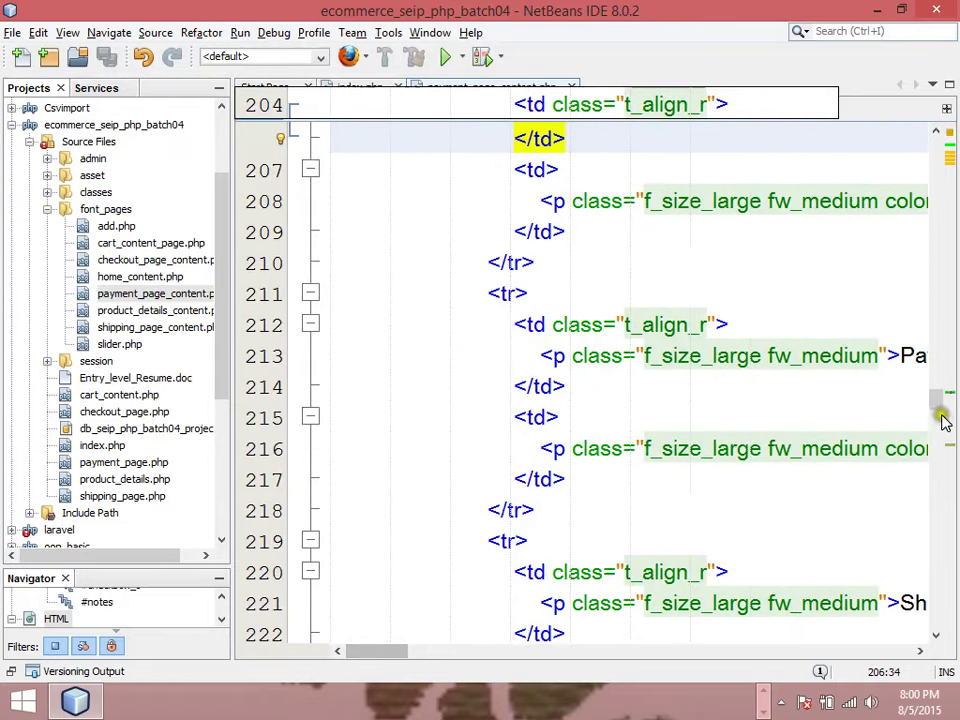
left_click_drag(942, 420, 938, 145)
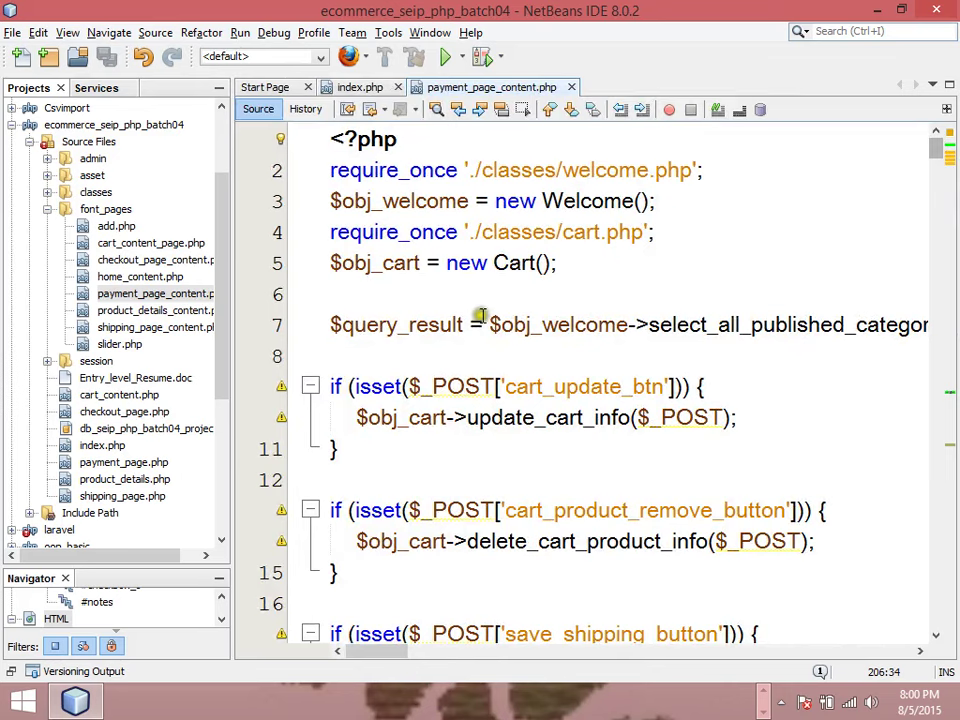
Add an if(isset($_POST['btn_purches'])) block with braces below the query.
left_click(369, 358)
key("Return")
key("Return")
key("Return")
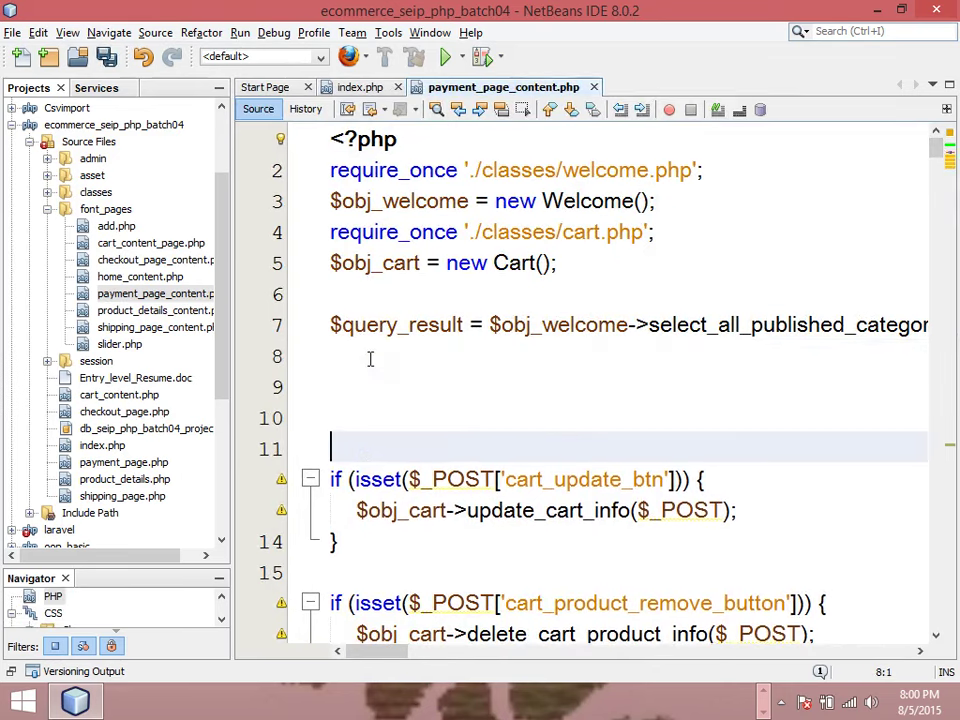
key("Up")
key("Up")
type("i")
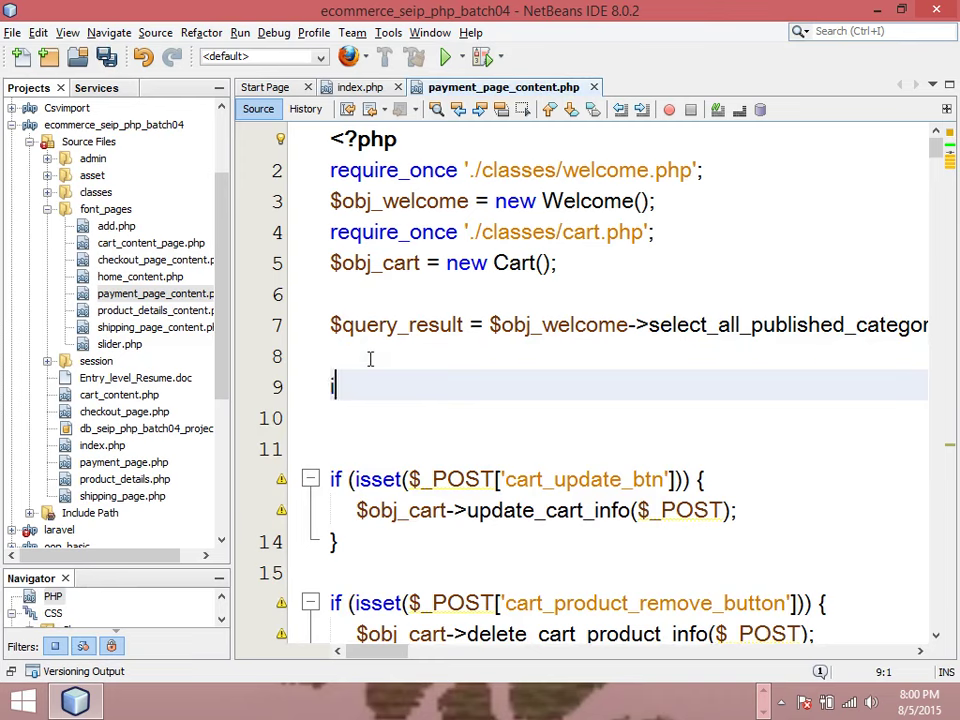
type("f()")
key("Return")
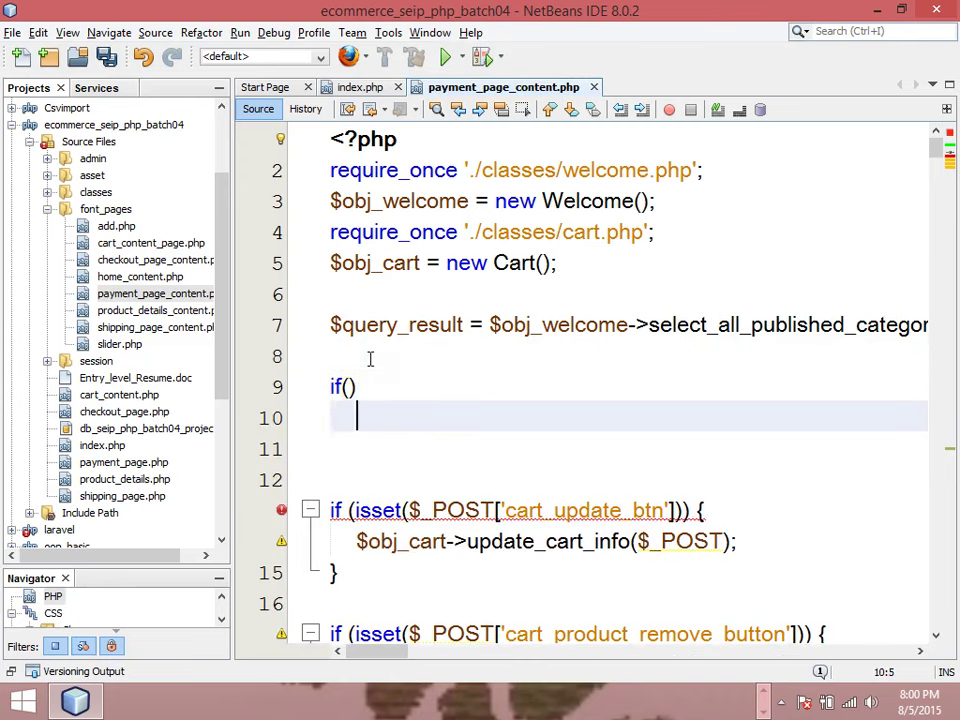
type("{}")
key("Return")
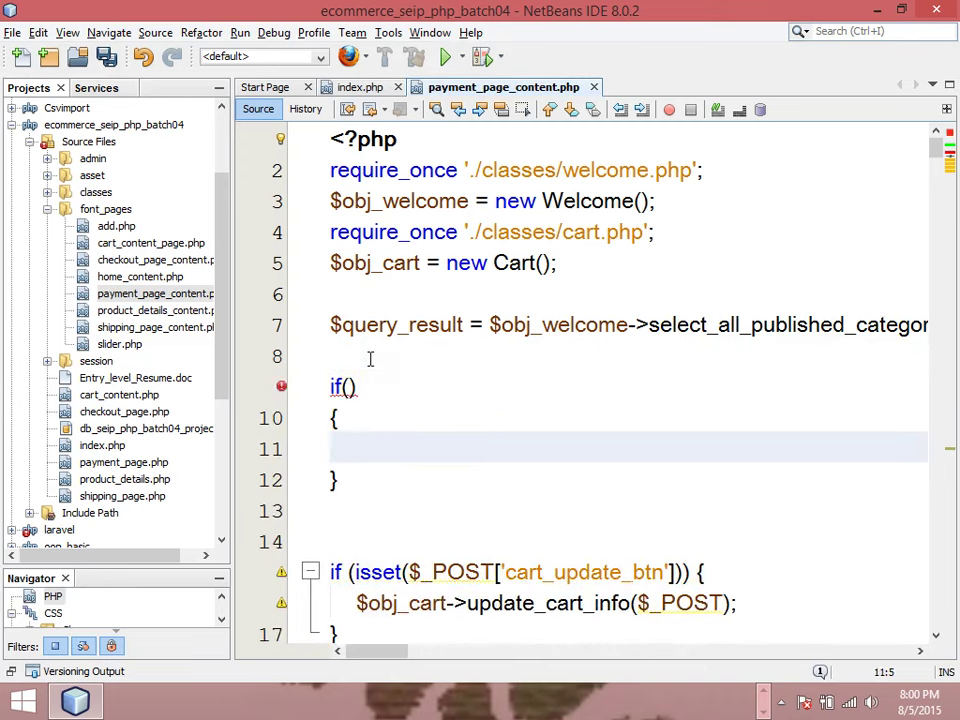
key("Up")
key("Up")
type("isset(")
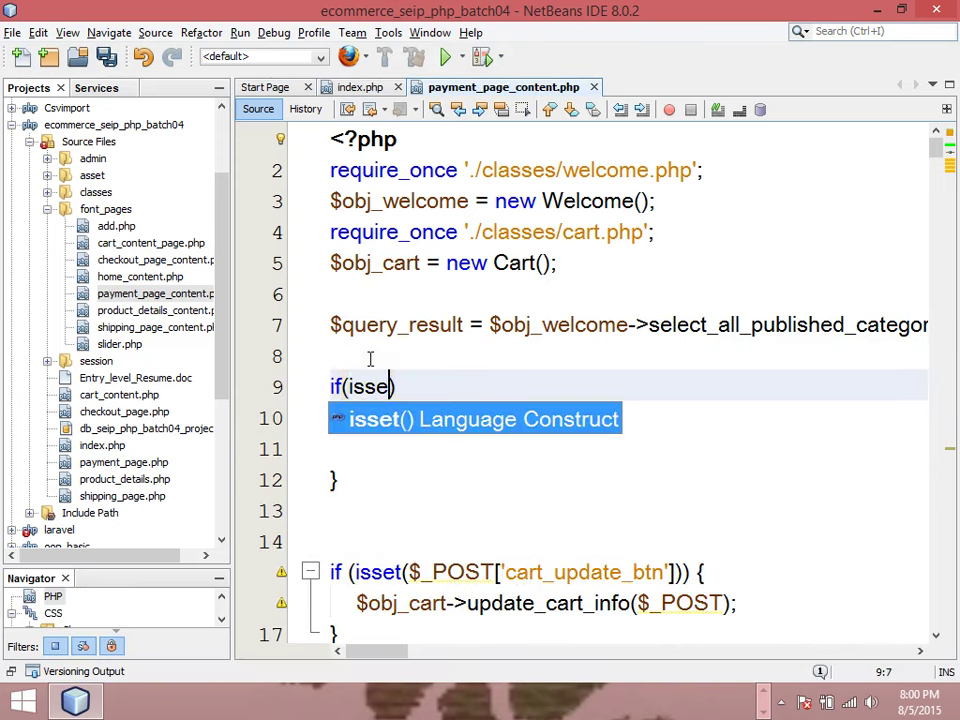
key("Left")
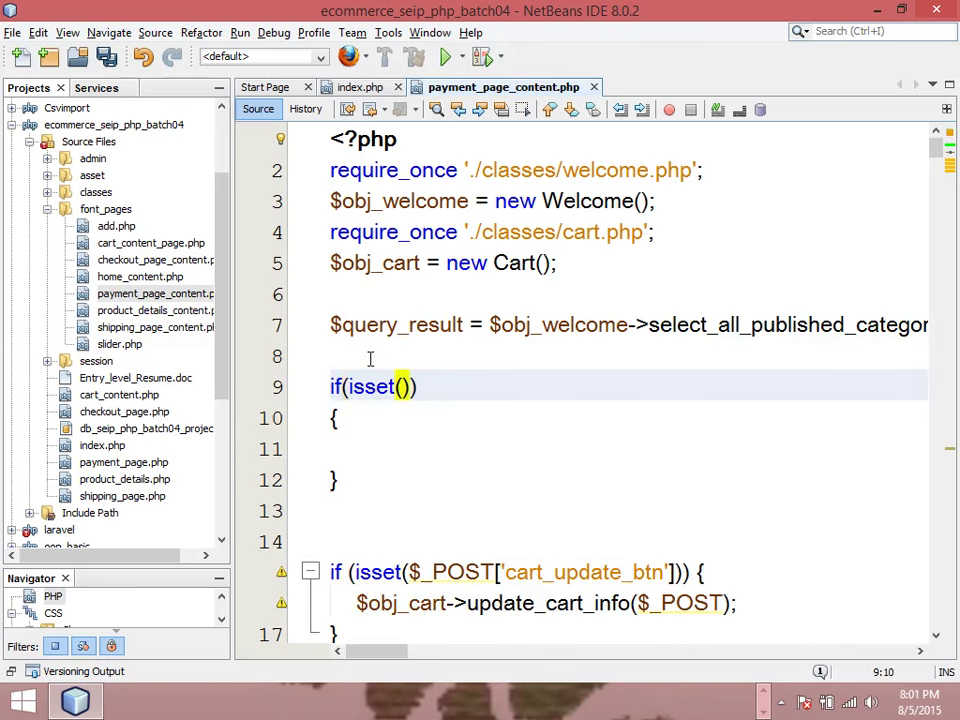
type("$_POST")
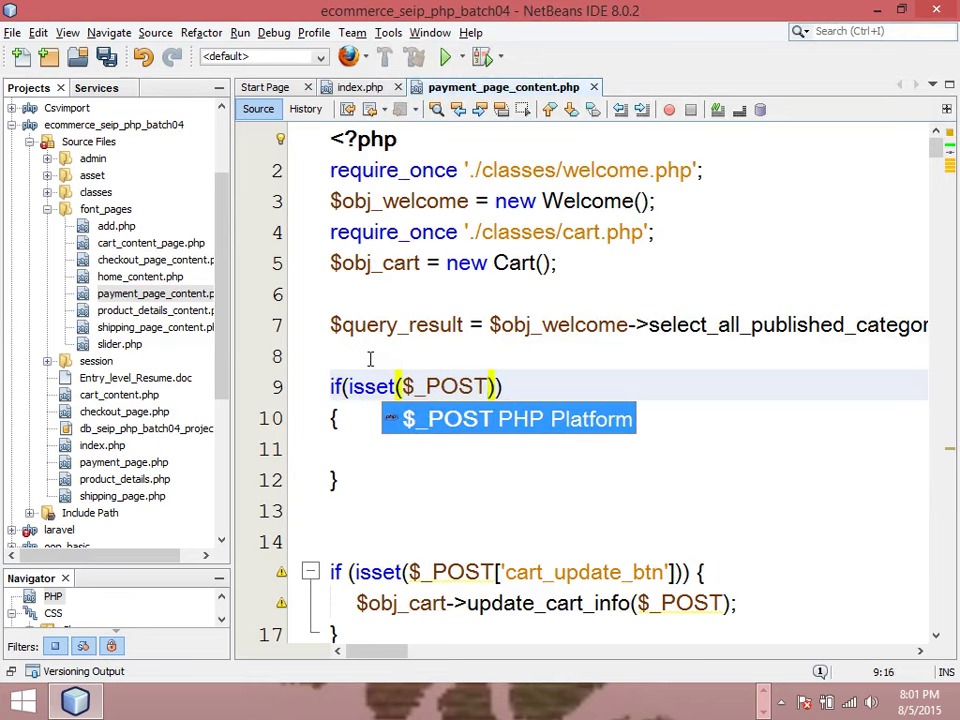
type("['")
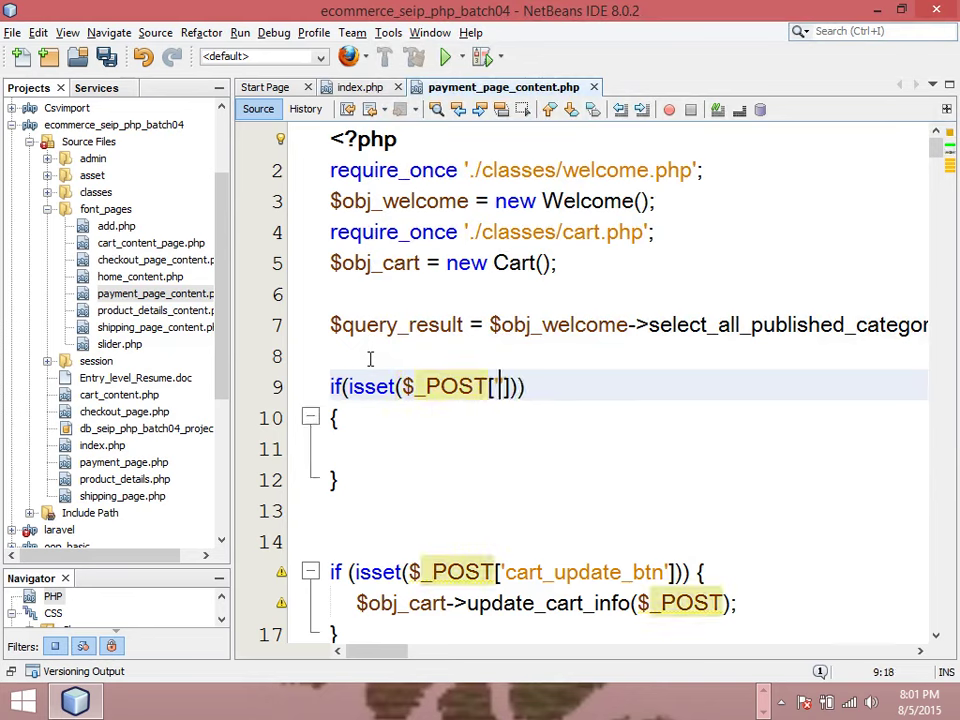
type("btn_purches")
Start typing a $obj- call inside the if block's body.
key("Down")
key("Down")
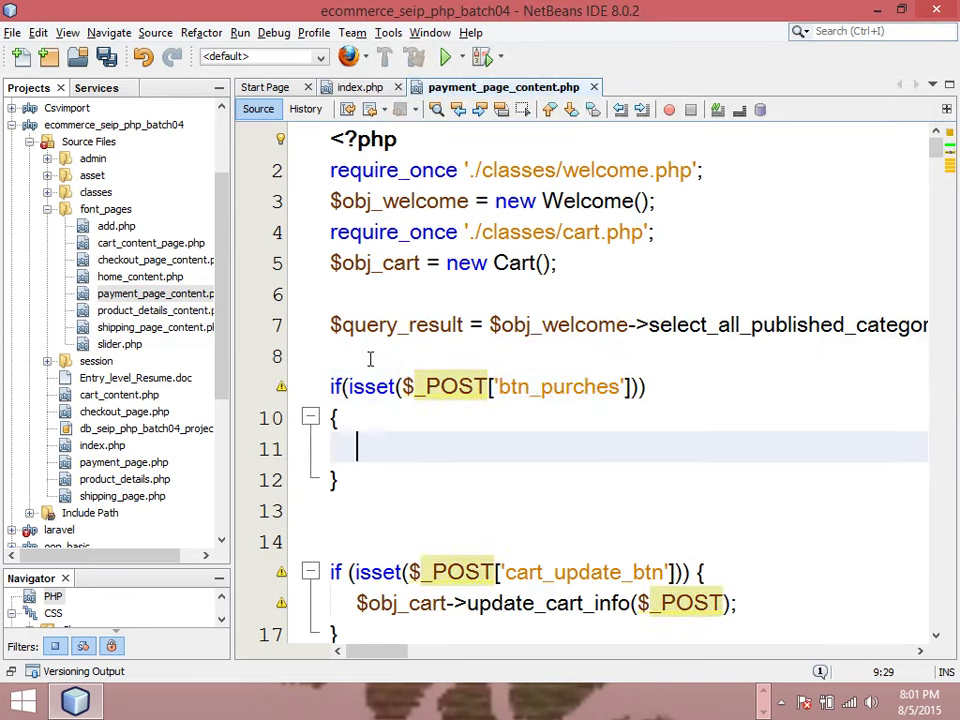
key("Down")
key("Up")
type("$ob")
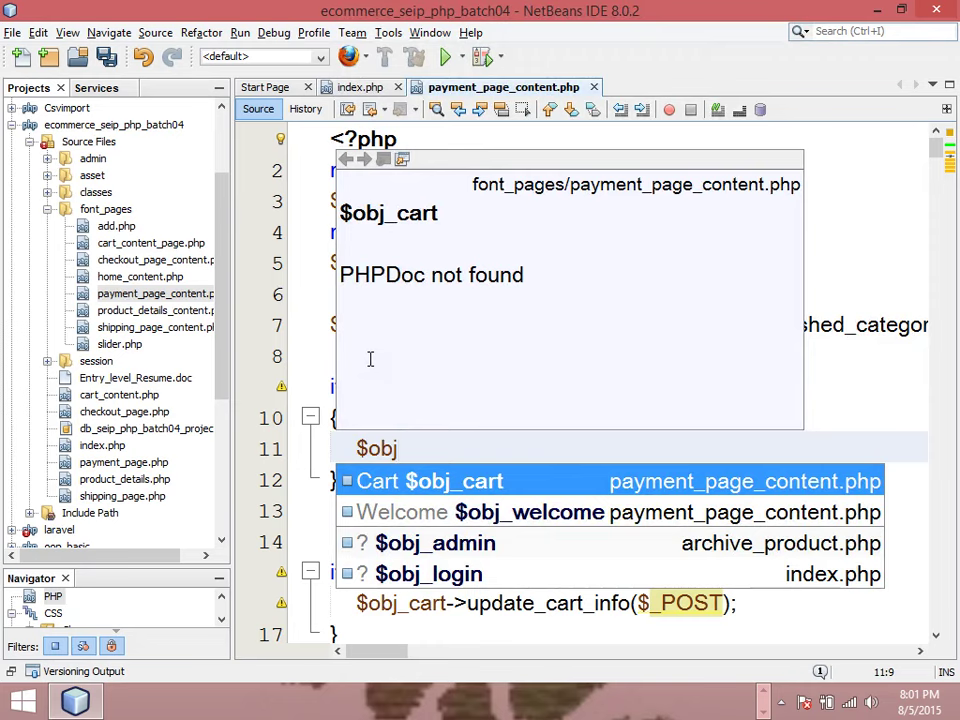
type("j-")
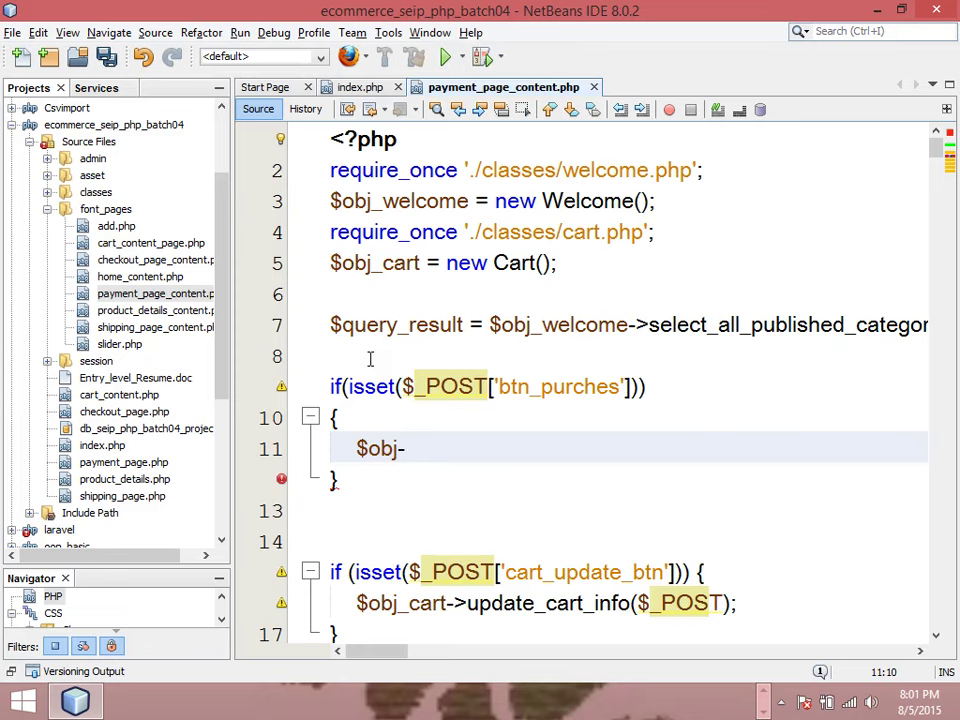
Complete the line as $obj_cart->save_order($_POST); and save the file.
key("BackSpace")
type("_cart")
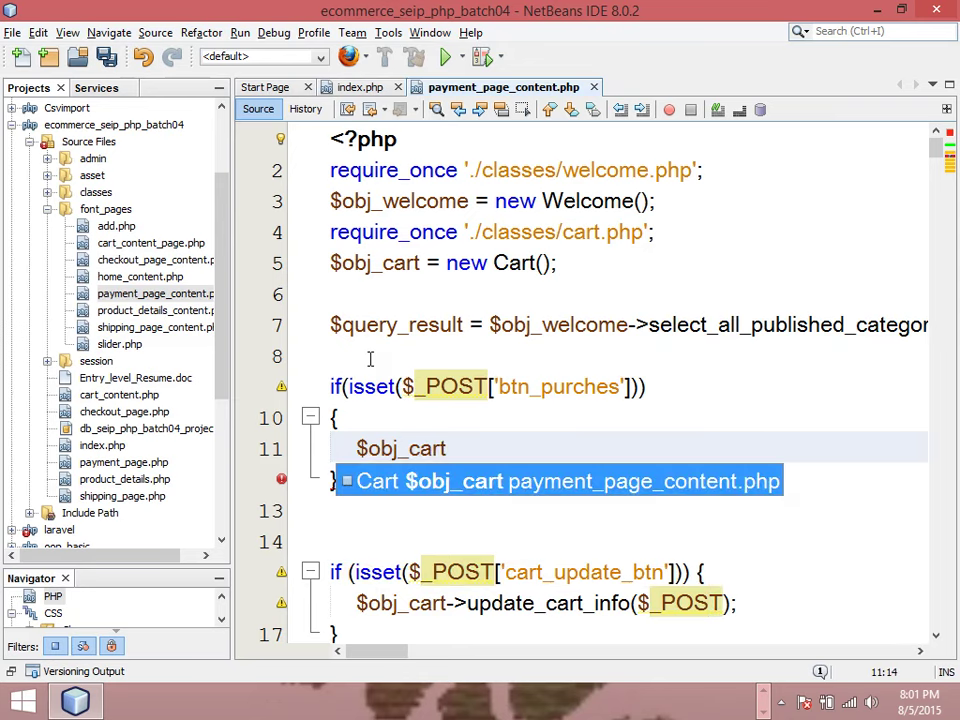
type("->")
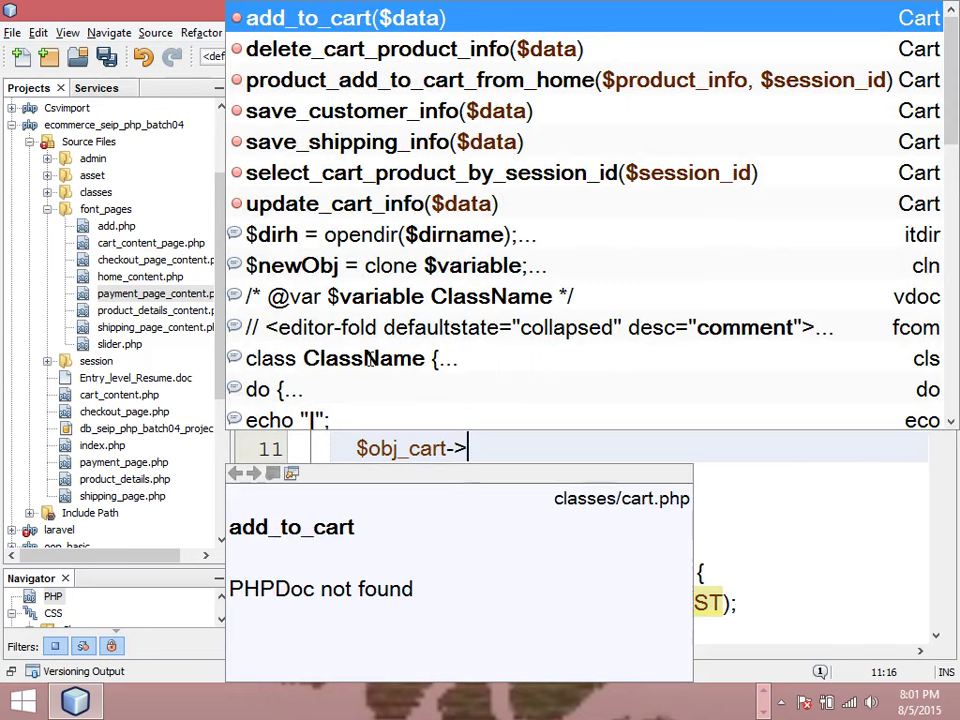
type("save")
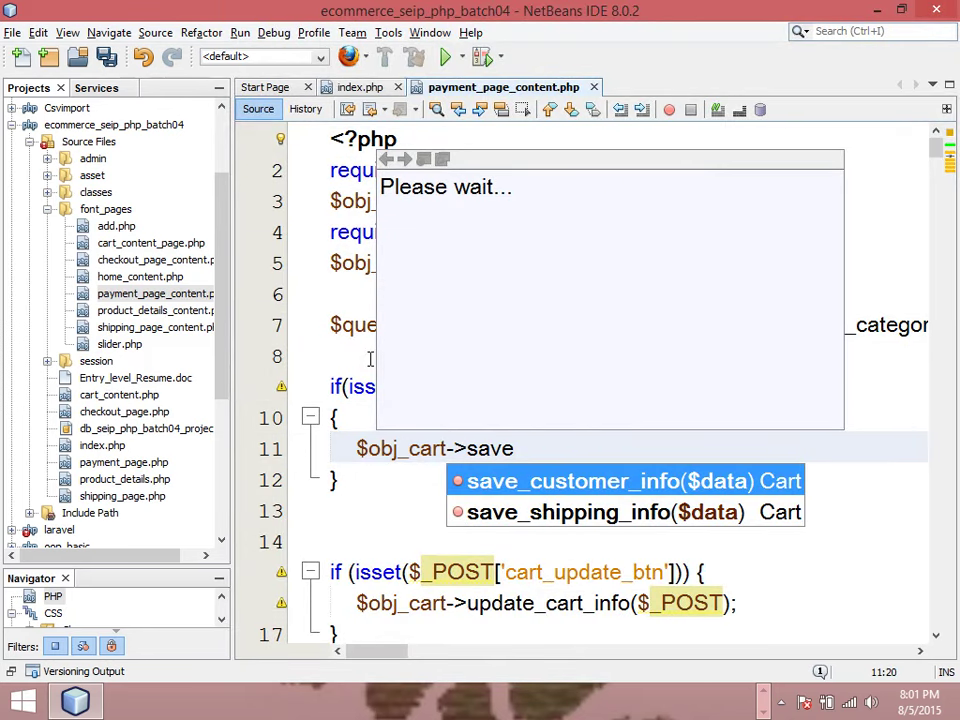
type("_")
type("order($")
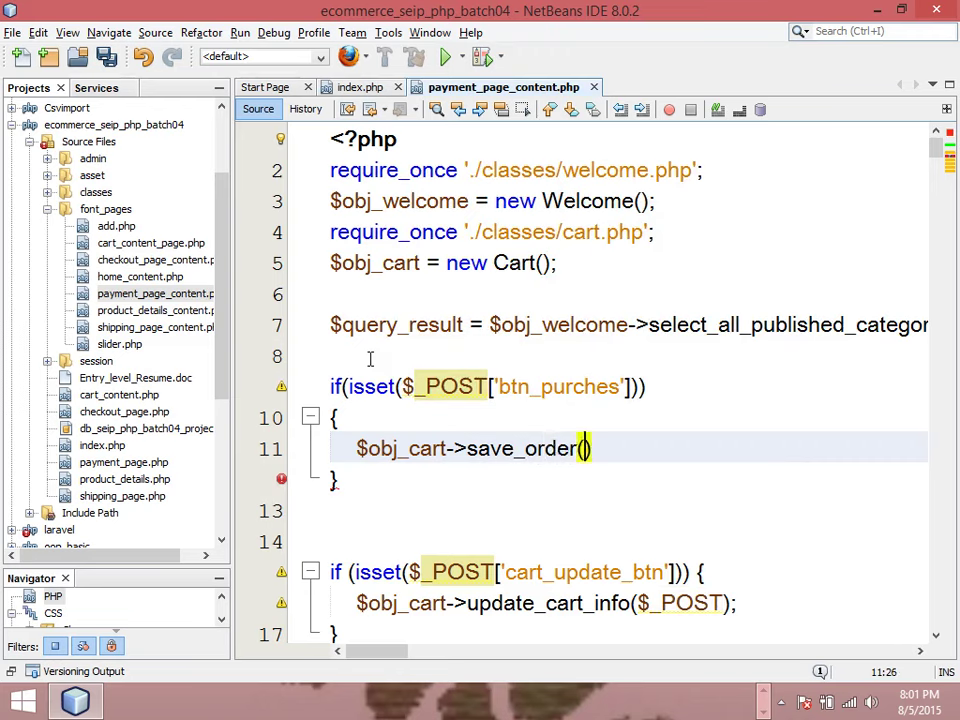
type(");")
key("Left")
key("Left")
type("$_POST")
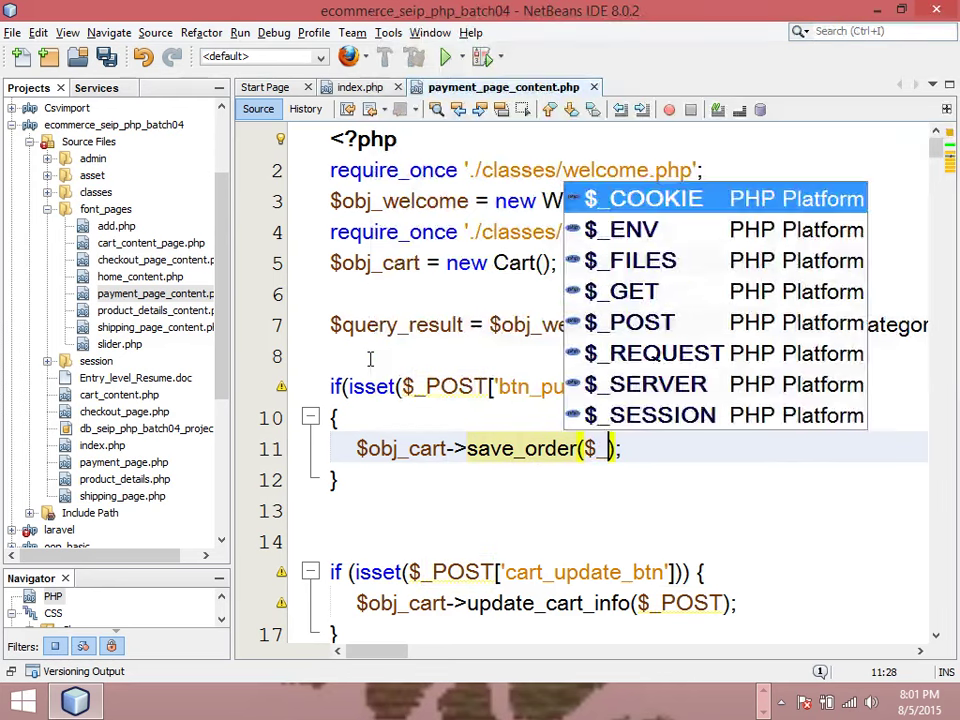
key("ctrl+s")
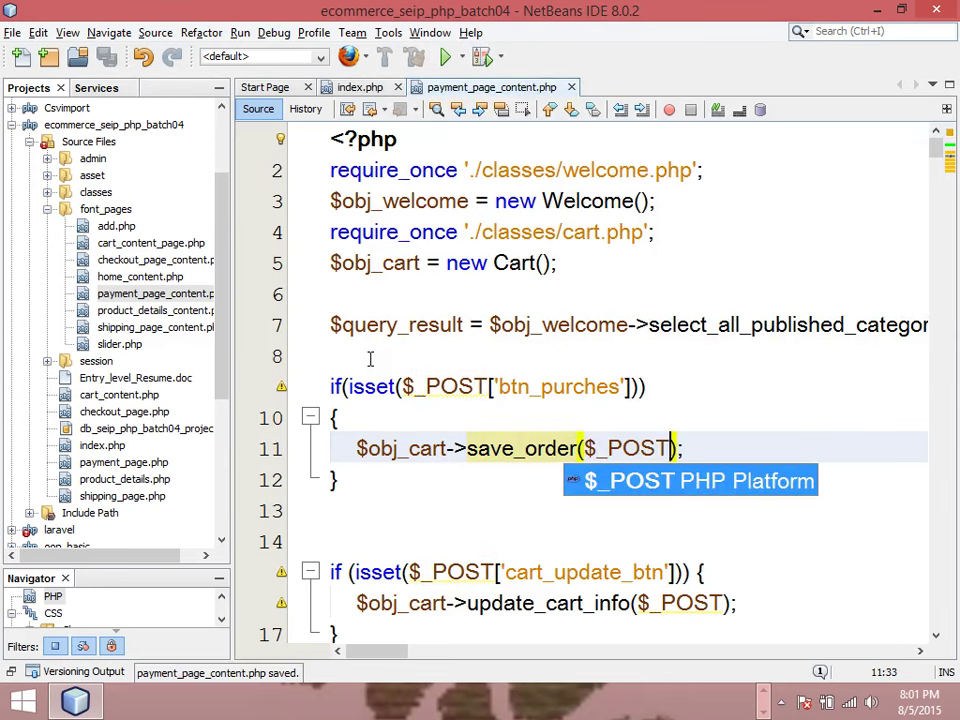
Select the save_order($_POST) call and expand the classes folder.
key("Left")
key("Escape")
key("Left")
key("Left")
key("Left")
key("Left")
key("Left")
key("ctrl+space")
key("Escape")
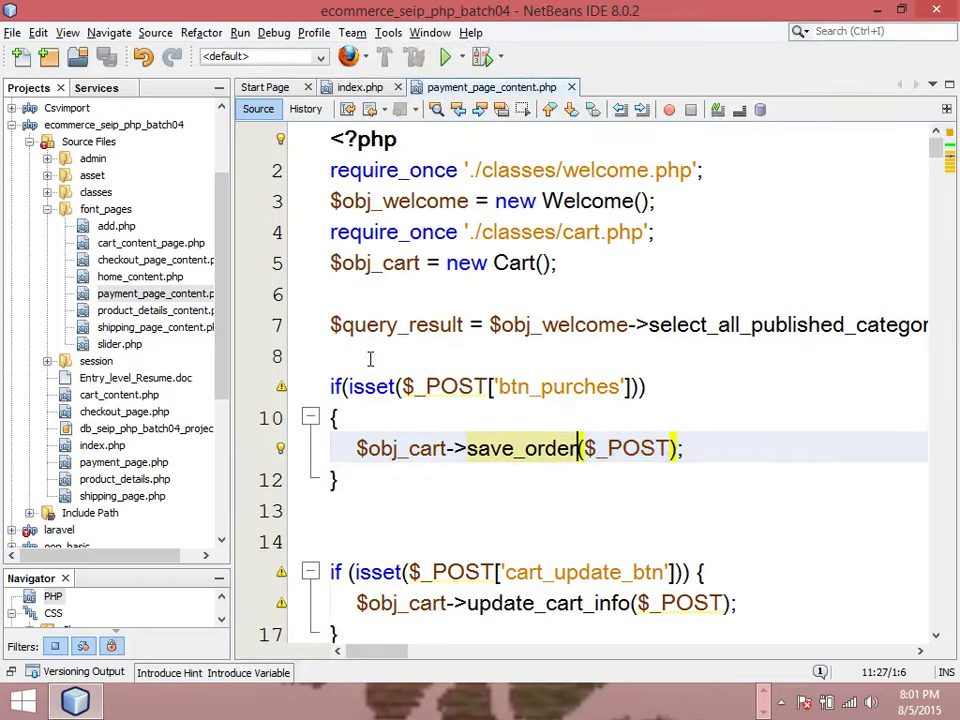
key("Left")
key("Left")
key("Left")
key("Left")
key("Left")
key("Left")
key("Left")
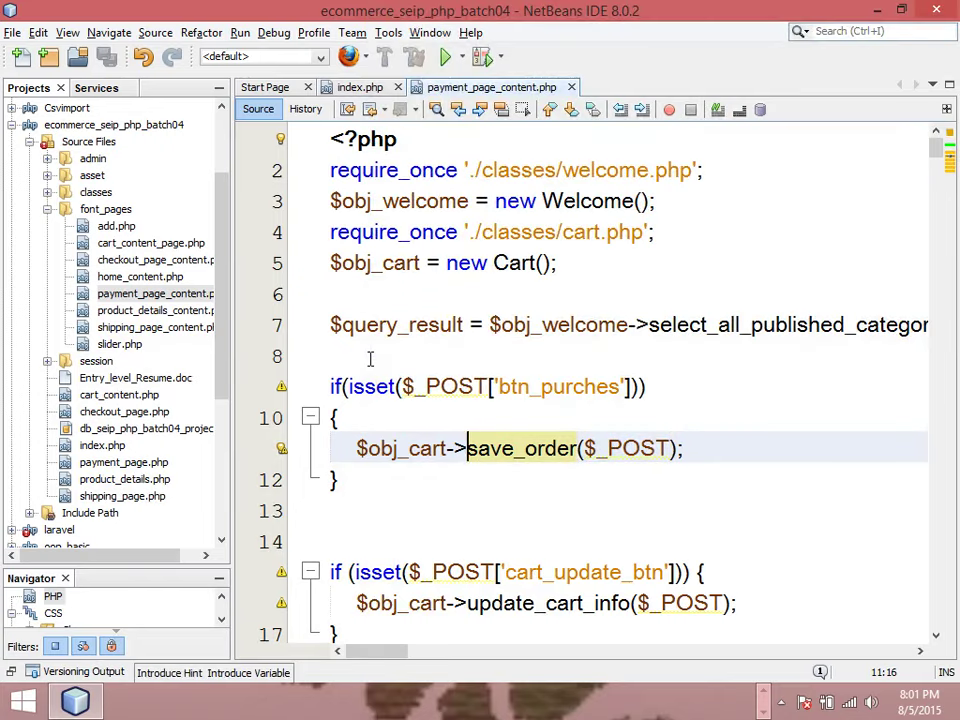
key("shift+Right")
key("shift+Right")
key("shift+Right")
key("shift+Right")
key("shift+Right")
key("shift+Right")
key("shift+Right")
key("shift+Right")
key("shift+Right")
key("shift+Right")
key("shift+Right")
key("shift+Right")
key("shift+Right")
key("shift+Right")
key("shift+Right")
key("shift+Right")
key("shift+Right")
key("shift+Right")
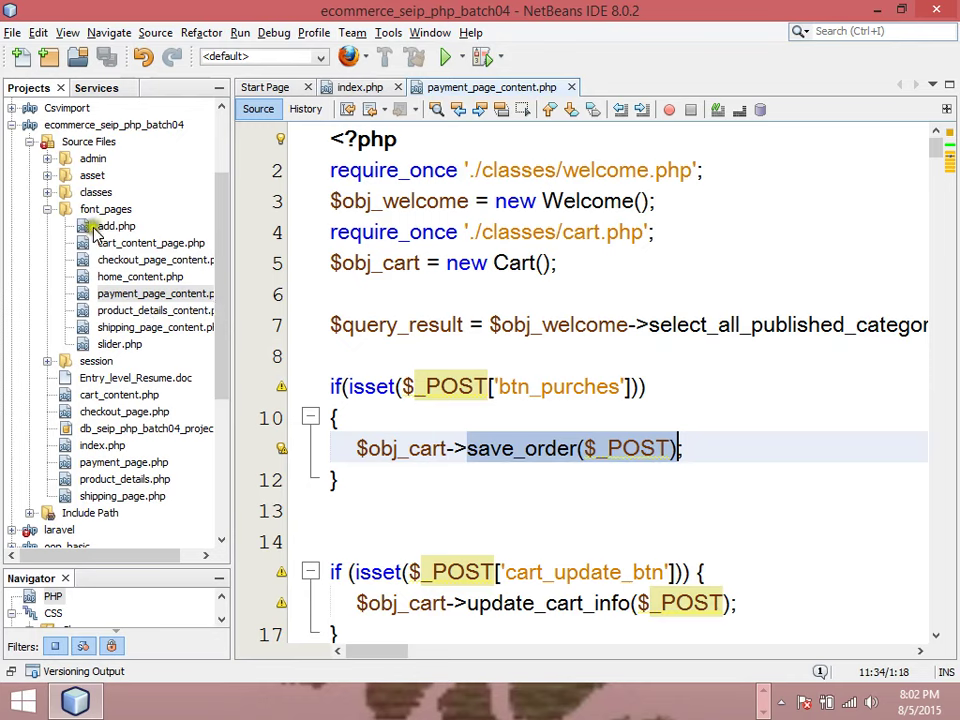
left_click(47, 191)
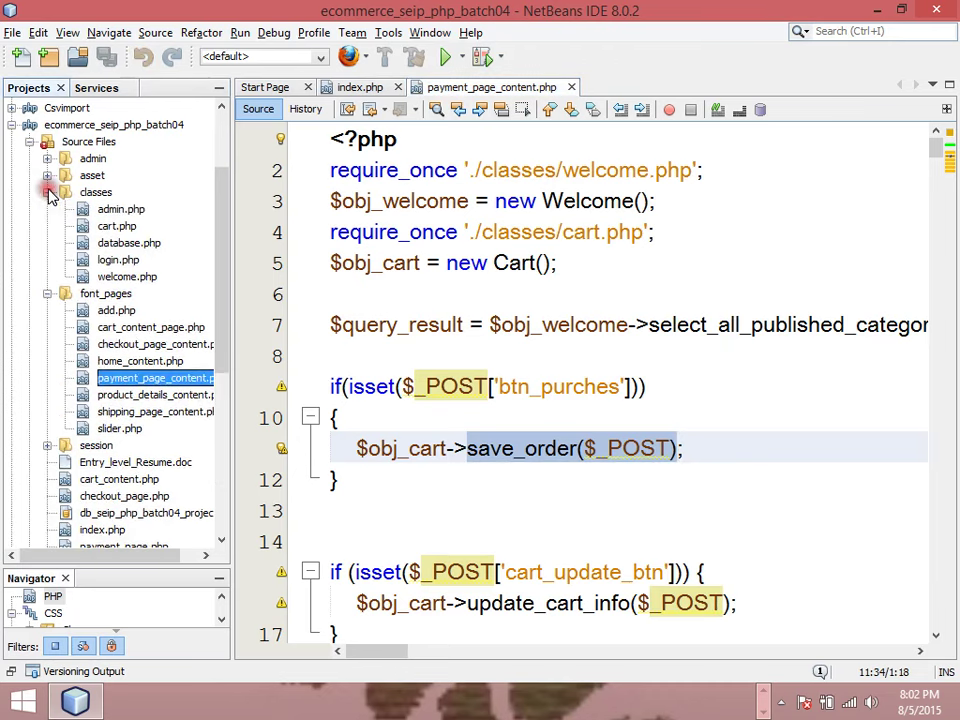
Open cart.php from the classes folder and place the caret after line 128, the Cart class's last method.
left_click(118, 227)
double_click(118, 227)
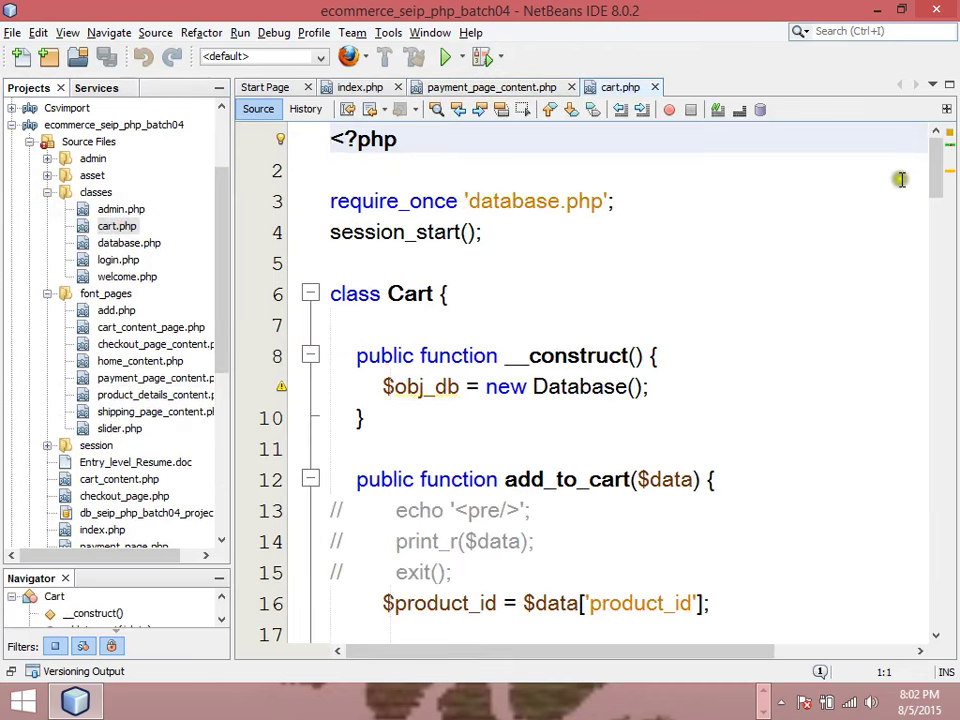
left_click_drag(940, 178, 917, 583)
left_click(396, 492)
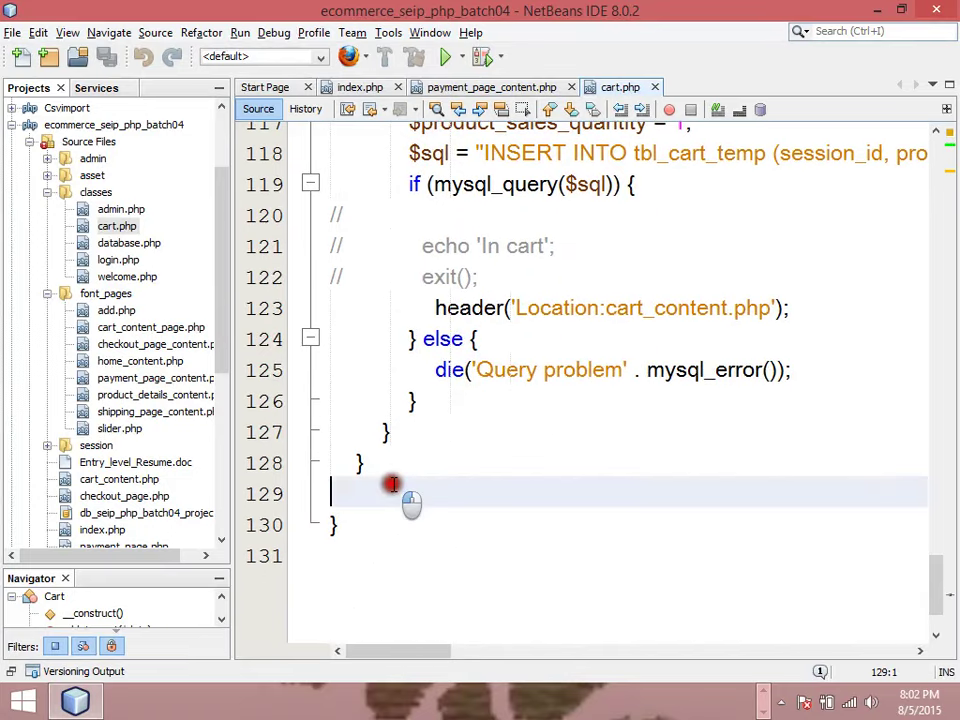
left_click(370, 463)
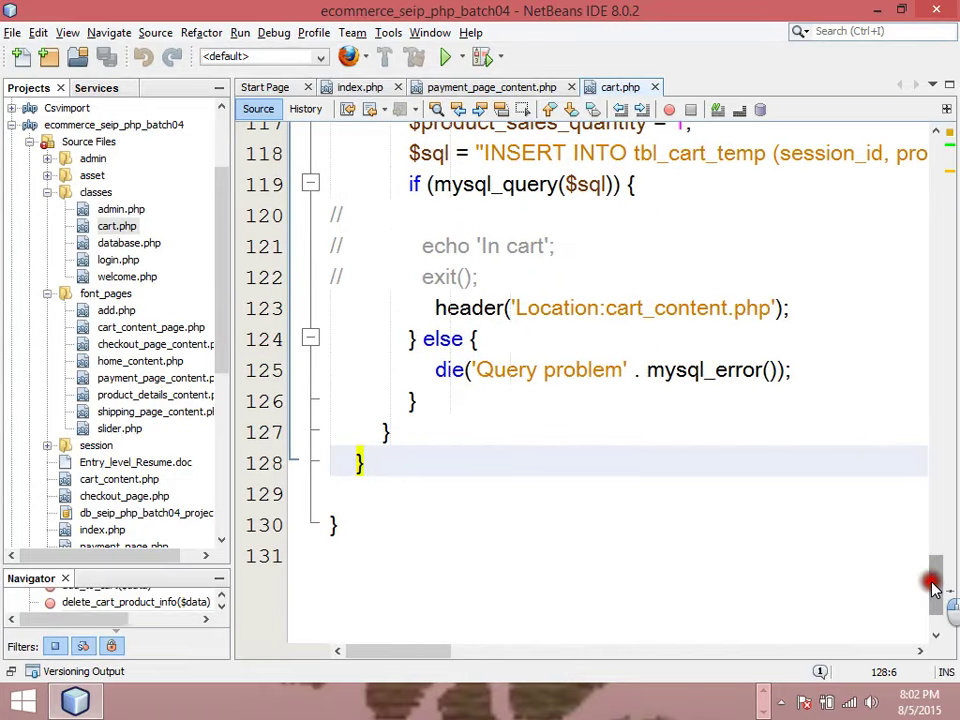
left_click_drag(936, 574, 940, 530)
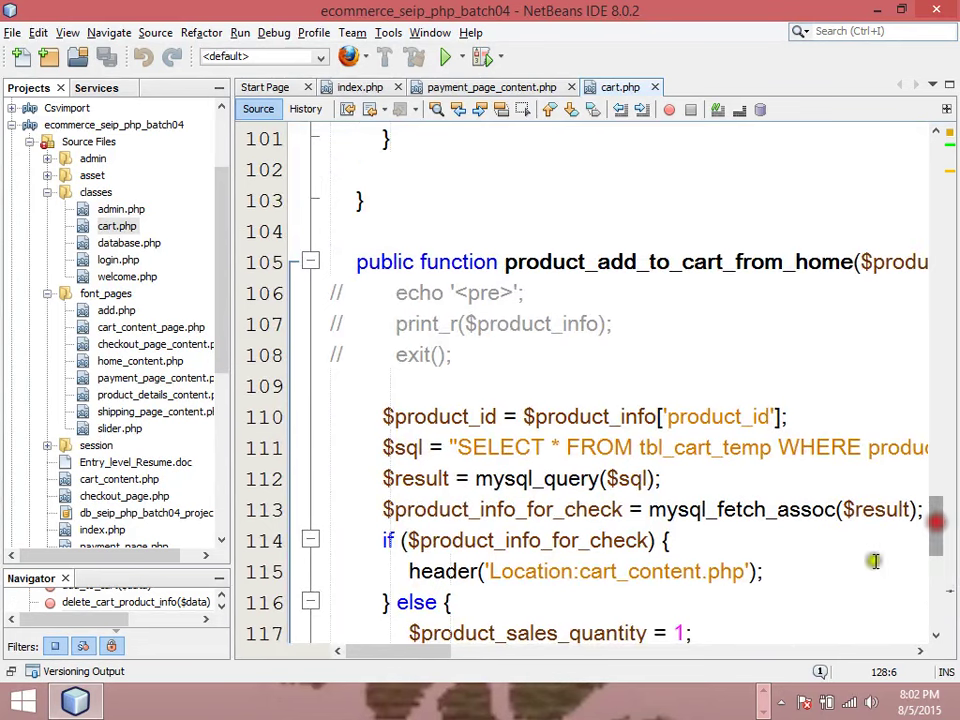
mouse_move(439, 655)
left_mouse_down()
mouse_move(493, 660)
mouse_move(373, 662)
left_mouse_up()
left_click_drag(940, 537, 936, 615)
Write an empty public function save_order($_POST) method with braces at the end of the Cart class.
key("Return")
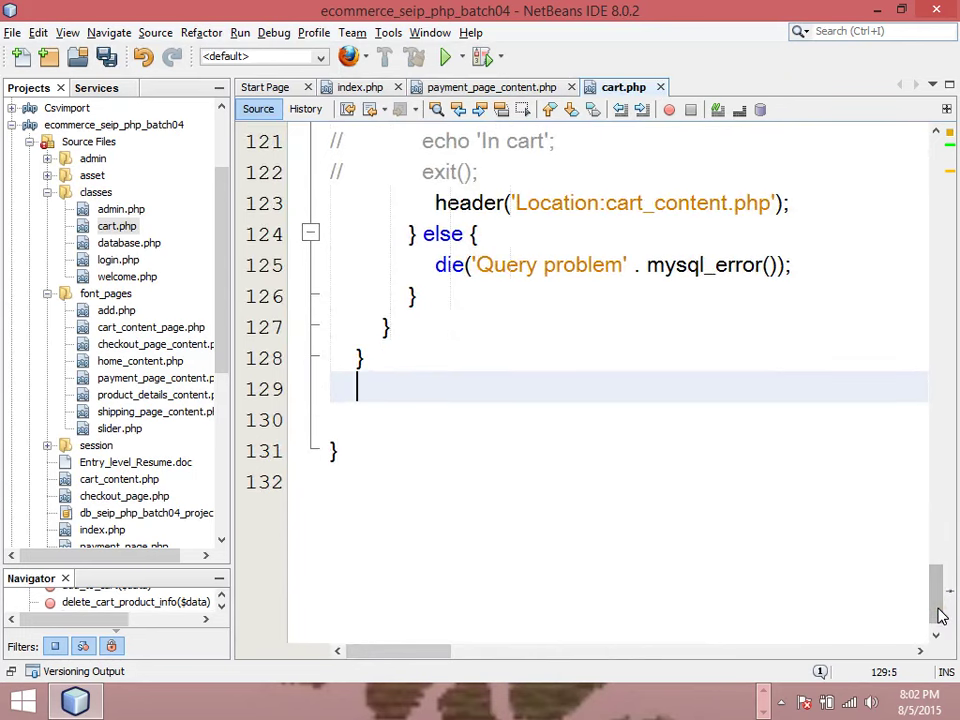
type("pub")
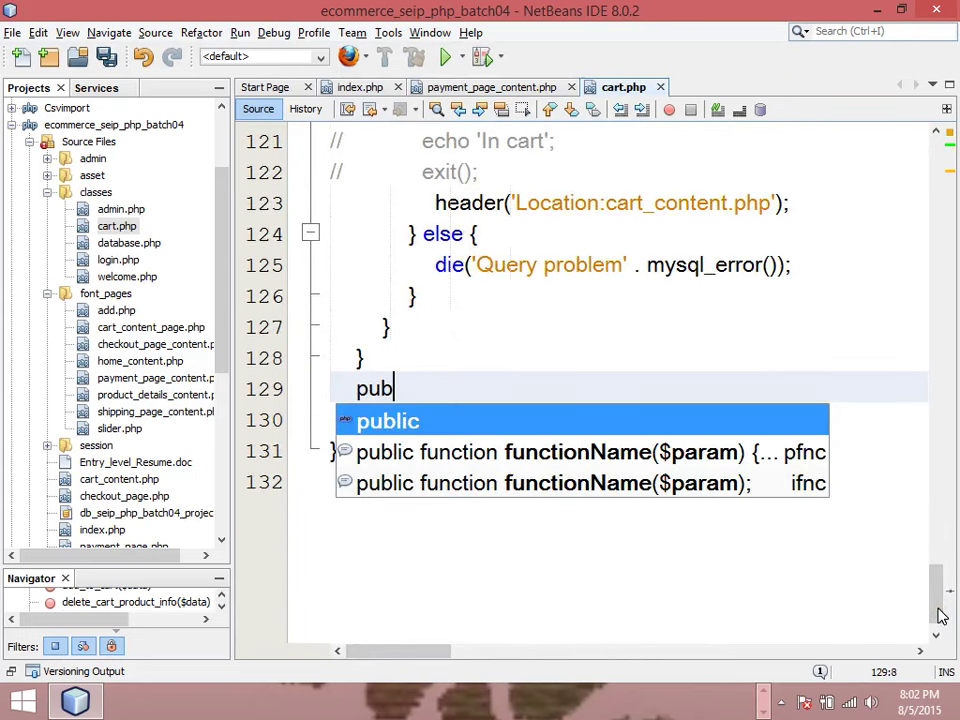
key("Return")
type("fu")
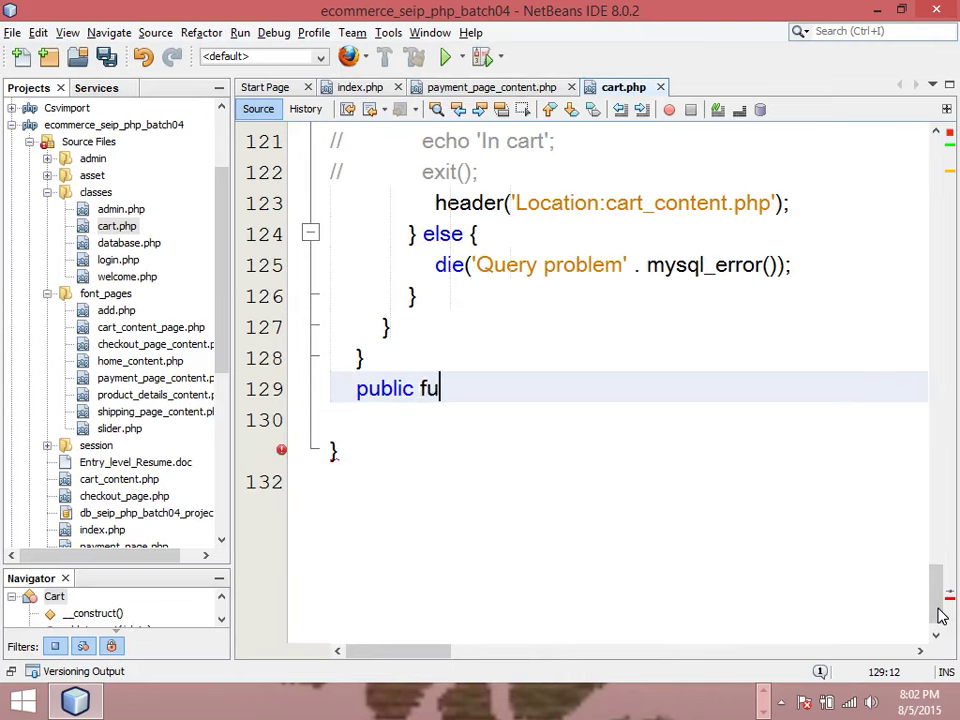
key("Return")
type("save_order($_POST)")
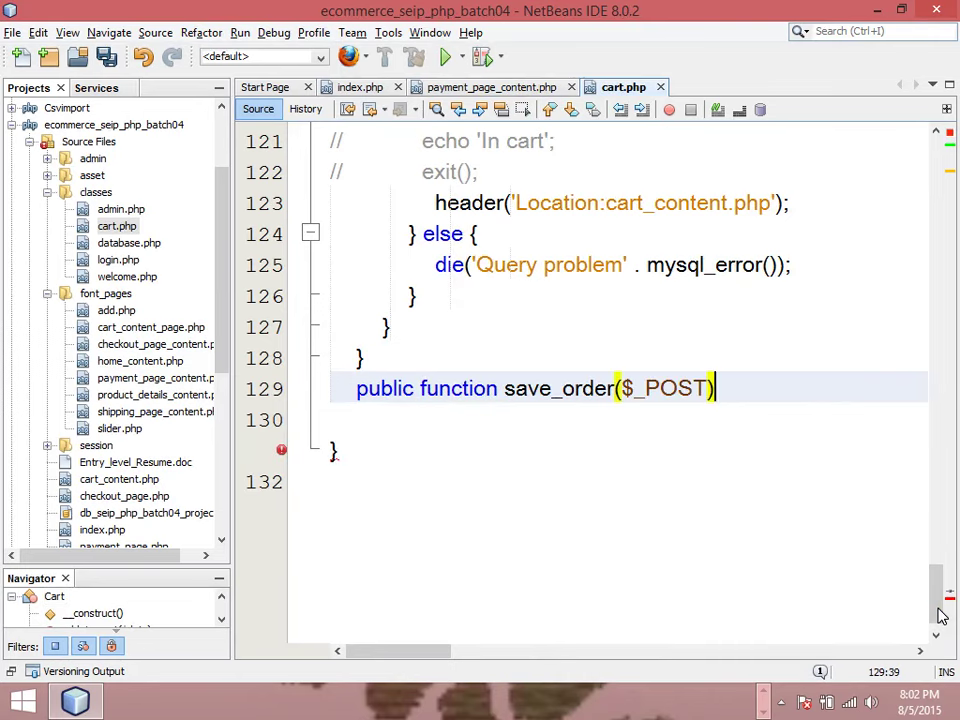
key("Return")
type("{")
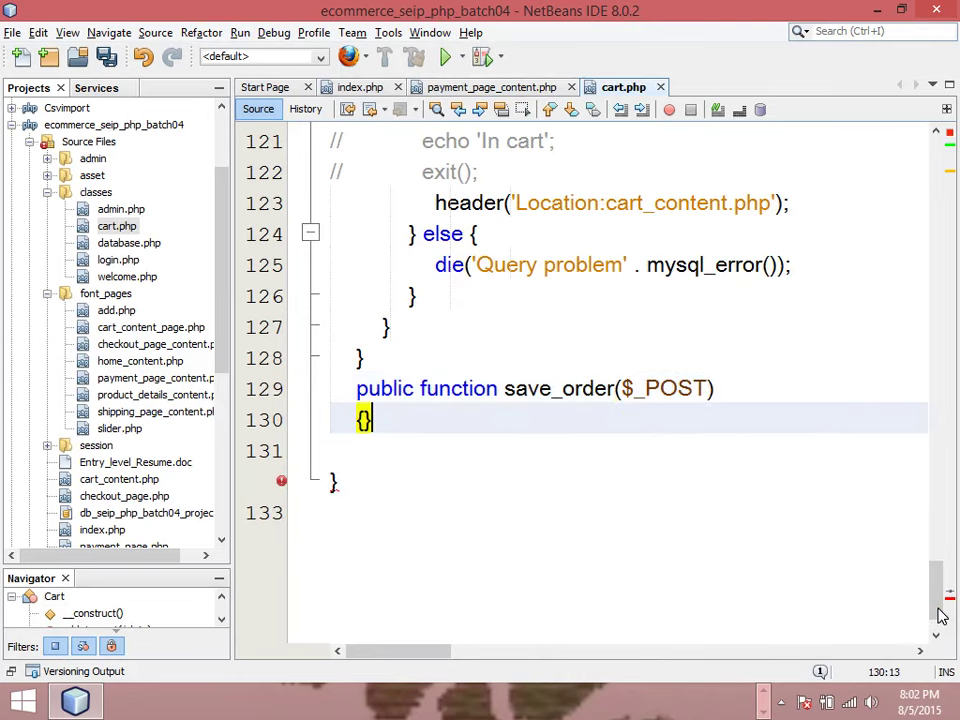
key("Return")
Rename the save_order parameter from $_POST to $data.
key("Up")
key("Up")
key("ctrl+Right")
key("ctrl+Right")
key("ctrl+Right")
key("ctrl+Right")
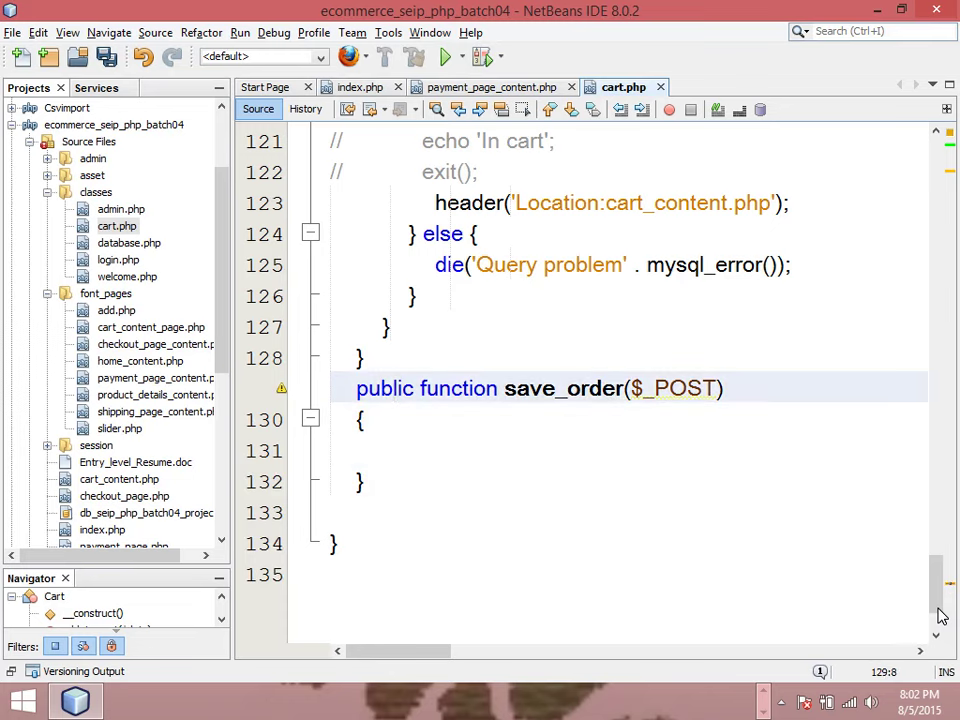
key("Right")
key("shift+Right")
key("shift+Right")
key("shift+Right")
key("shift+Right")
key("shift+Right")
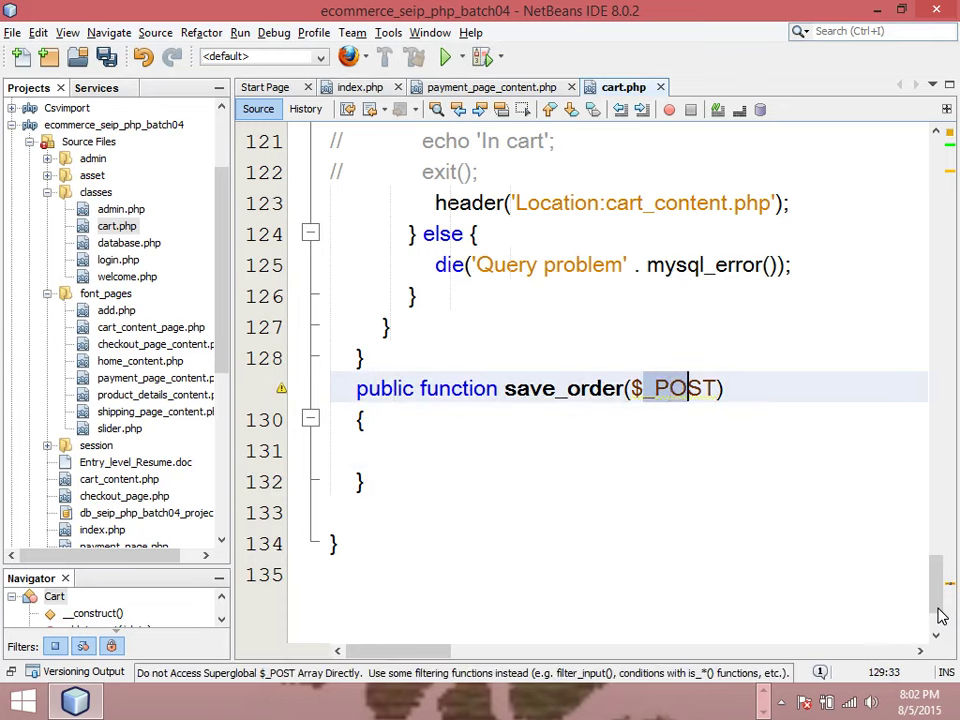
type("data")
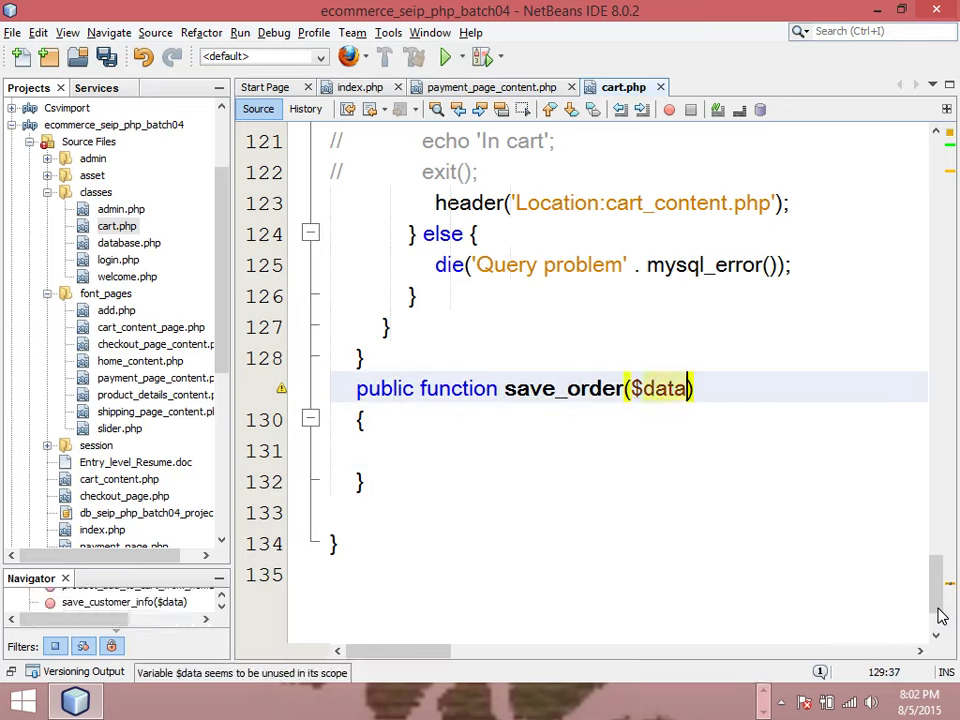
key("Down")
key("Down")
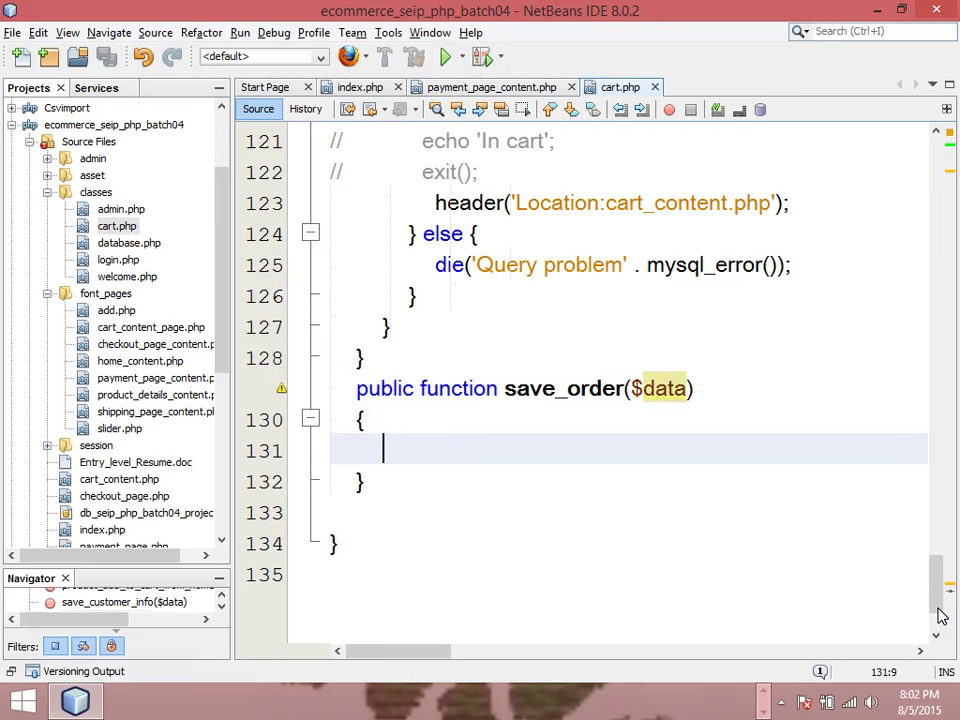
Add $payment_type=$data['payment_type']; inside save_order and start a new line below it.
type("$pay")
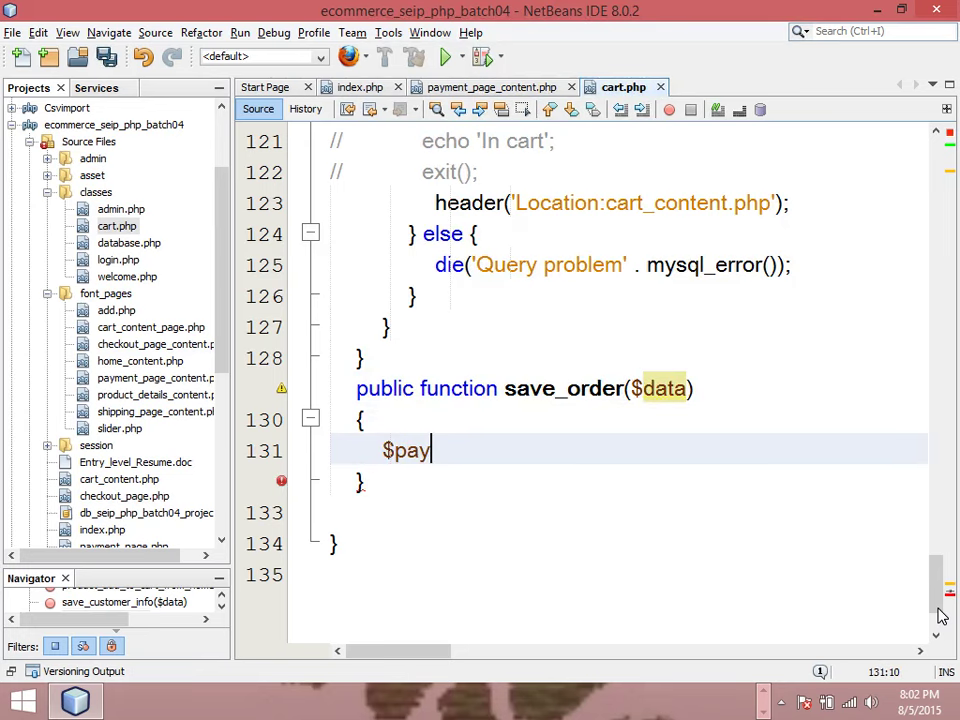
type("ment_")
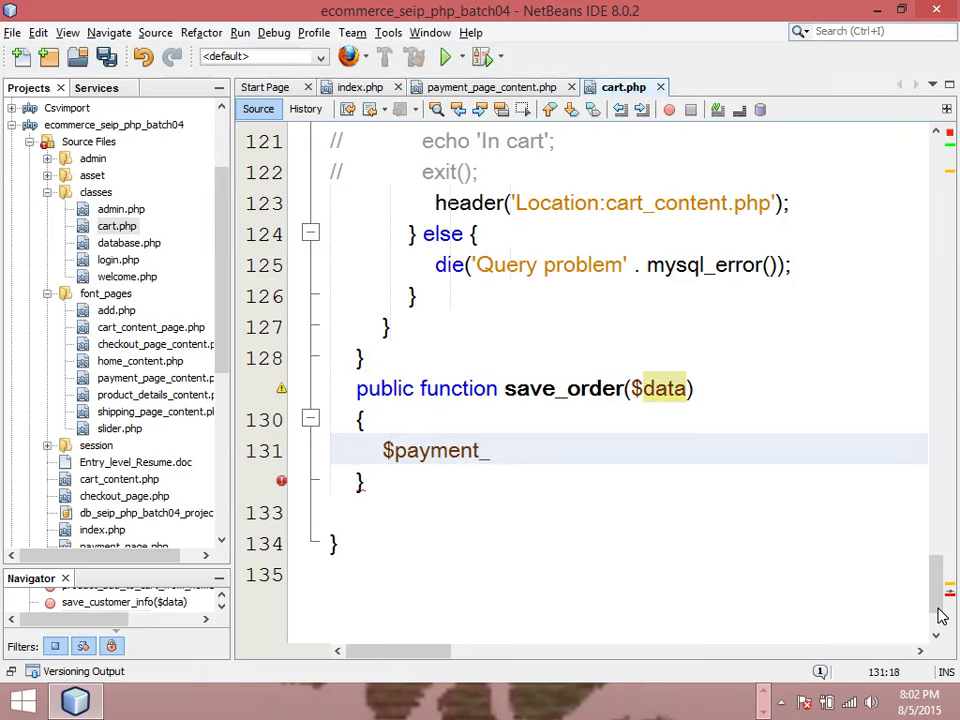
type("type=$data")
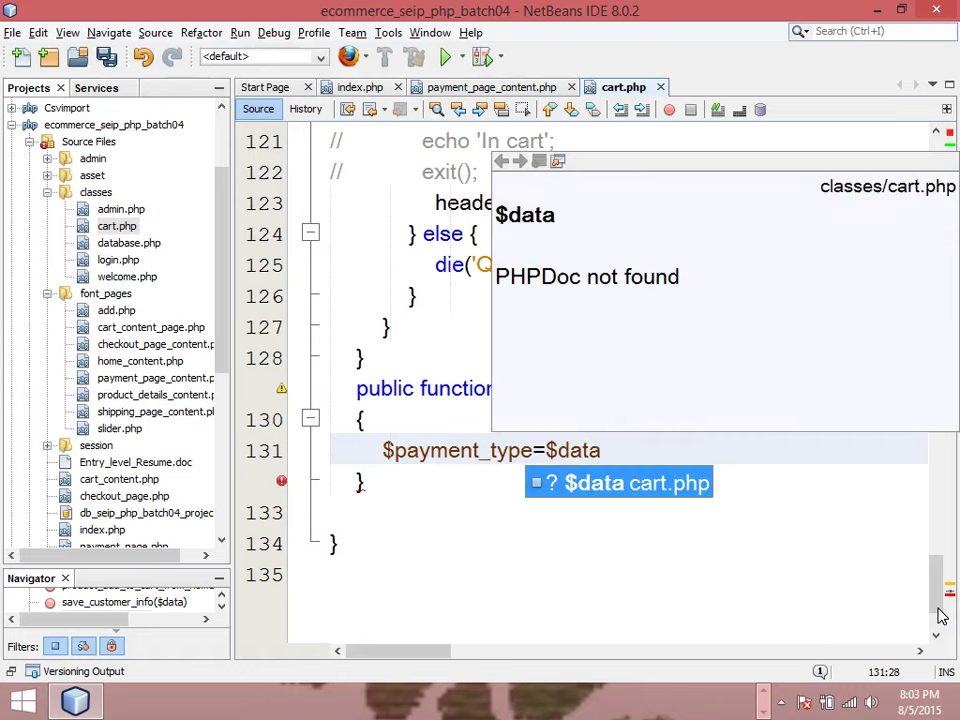
type("[]'payme")
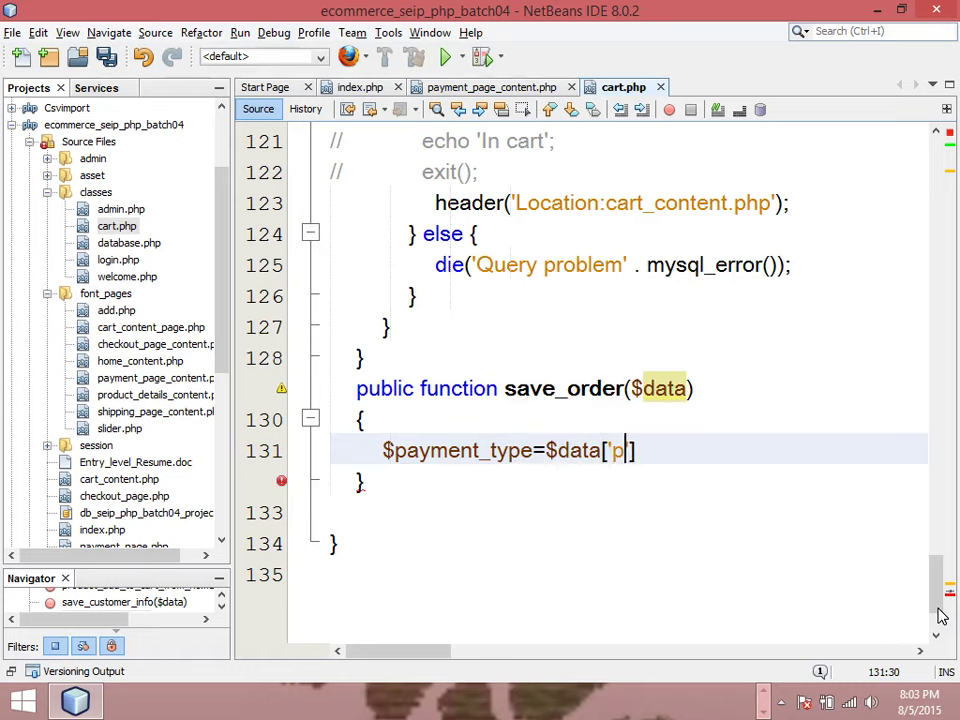
type("nt")
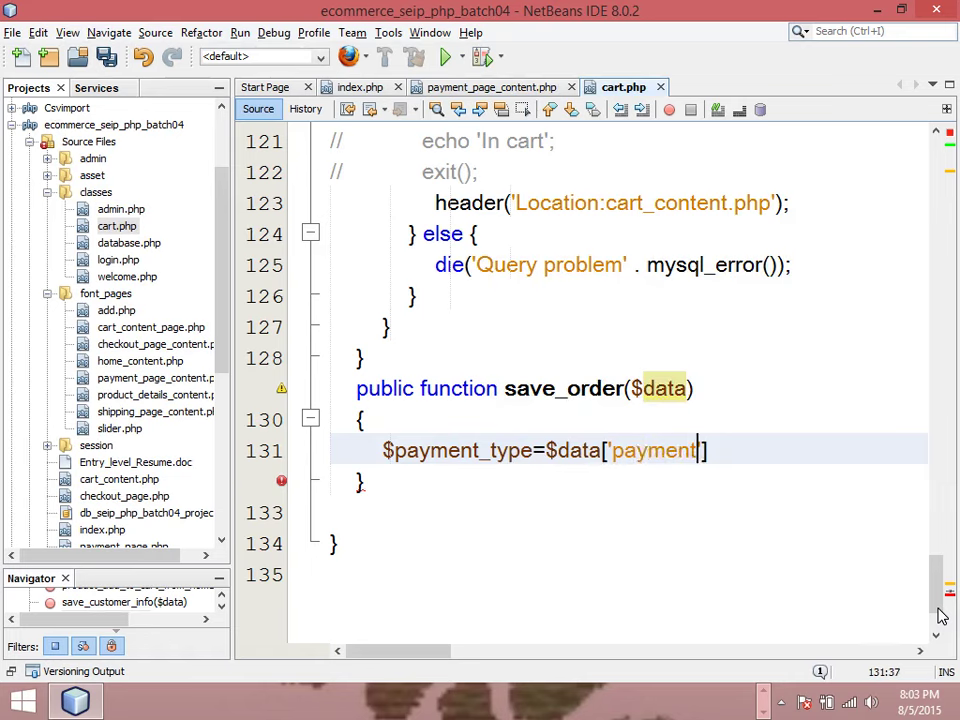
type("_type")
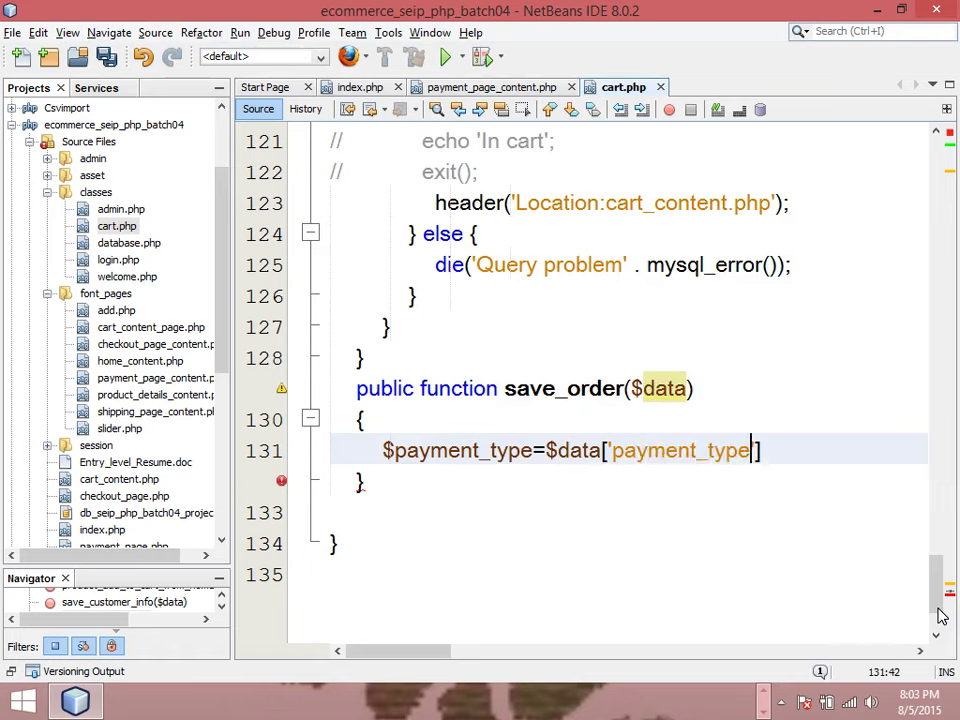
type("'];")
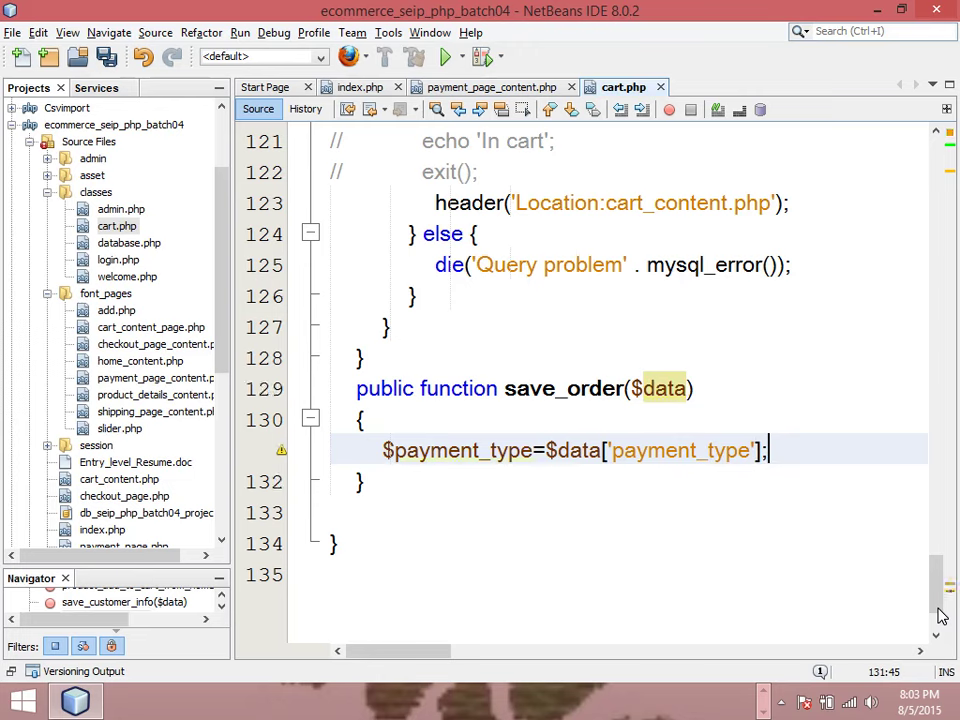
key("Return")
Add two empty if() blocks with braces below the $payment_type assignment.
type("if()")
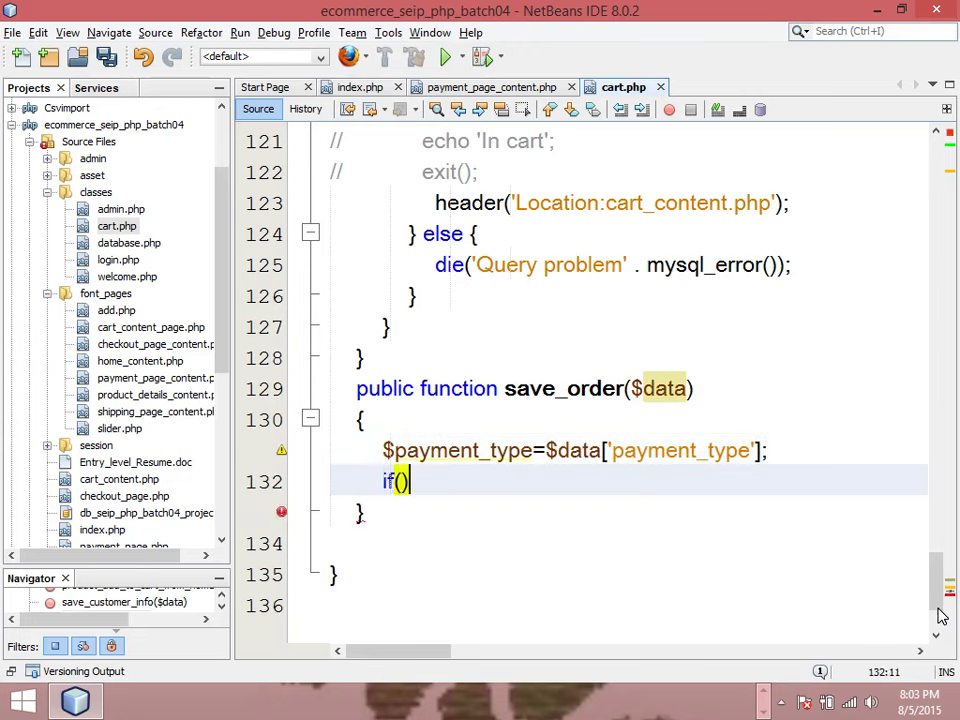
key("Return")
type("{")
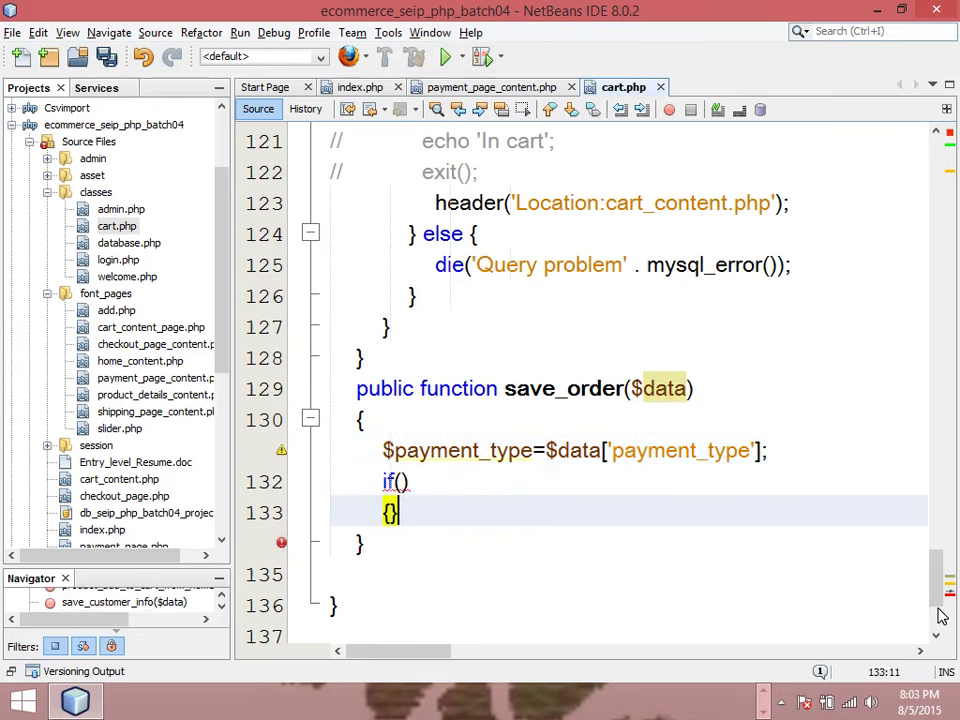
key("Return")
key("Down")
key("Return")
type("i")
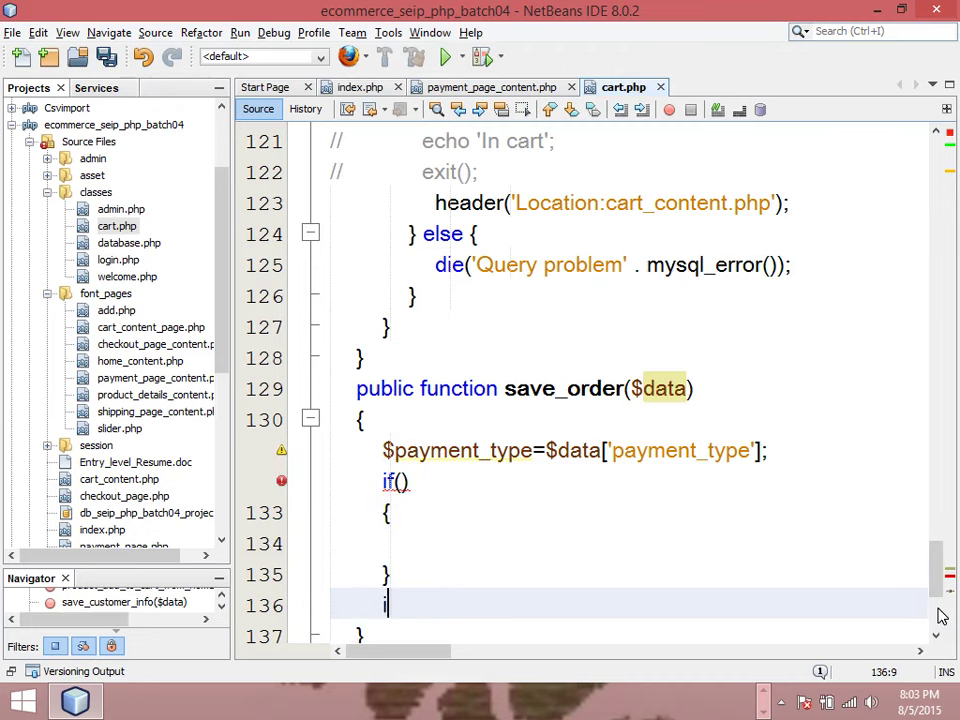
type("f()")
key("Return")
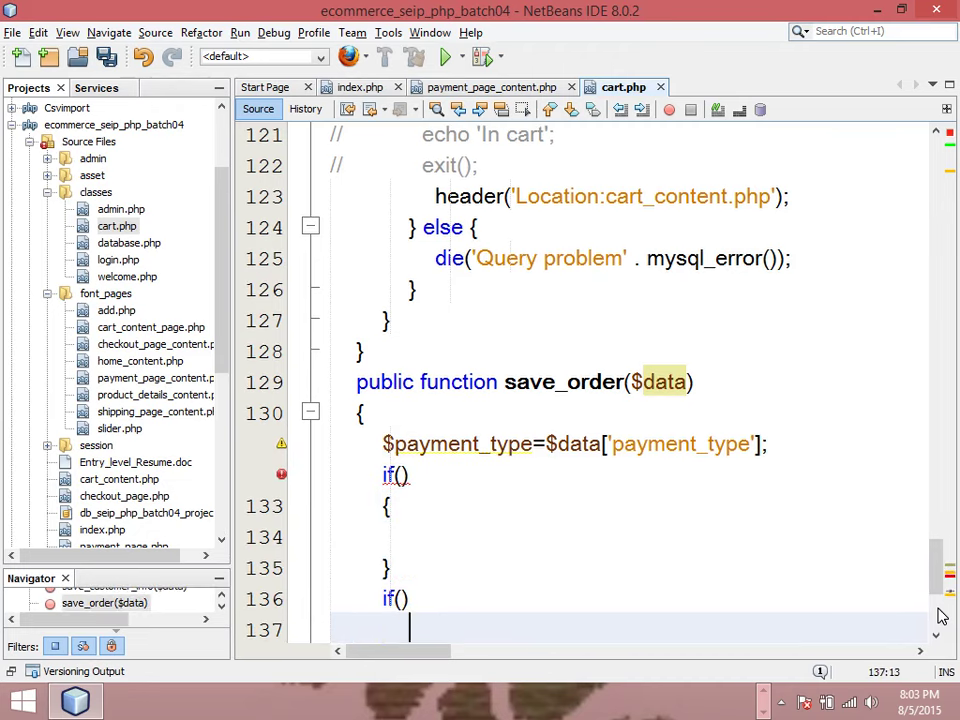
type("{")
key("Return")
Set the first if condition to $payment_type == 'paypal' and save cart.php.
key("Up")
key("Up")
key("Up")
key("Up")
key("Up")
key("Up")
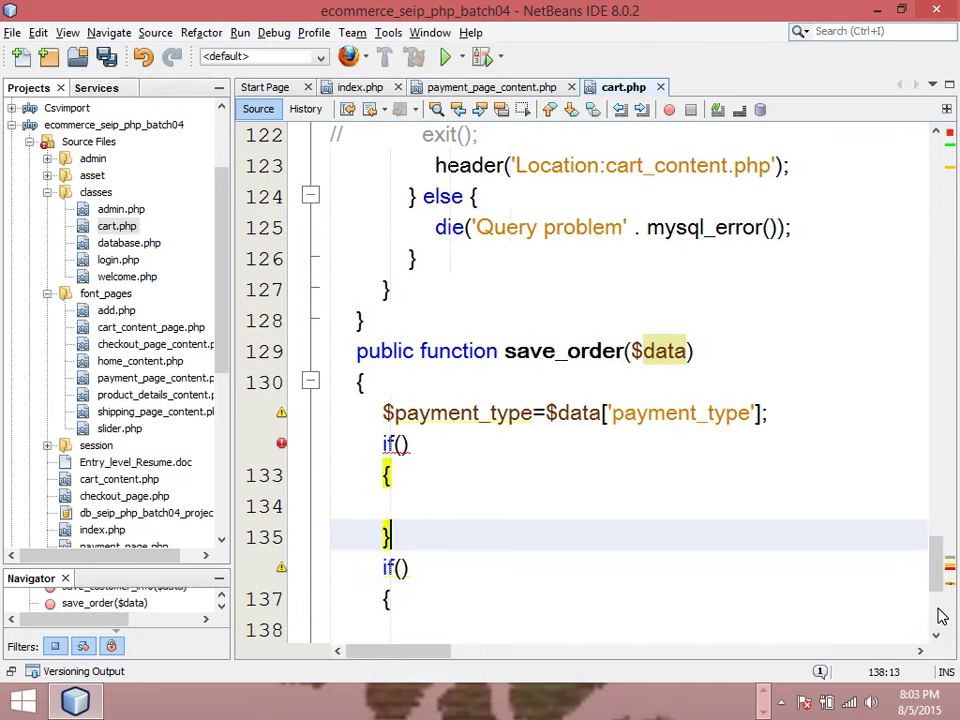
key("Up")
key("Home")
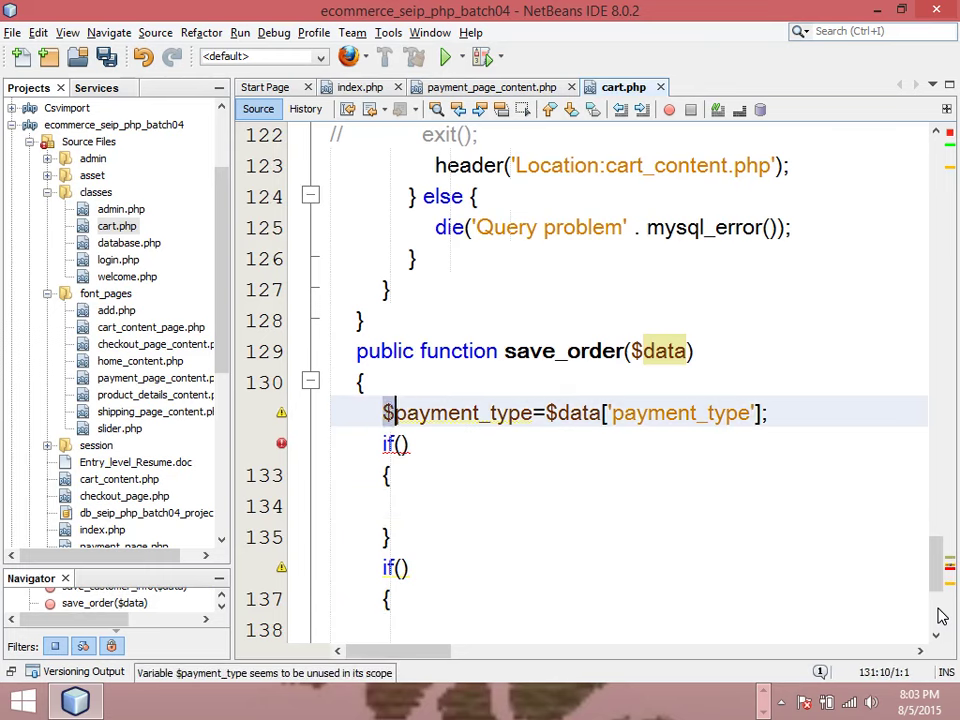
key("ctrl+shift+Right")
key("ctrl+shift+Right")
key("ctrl+c")
key("Down")
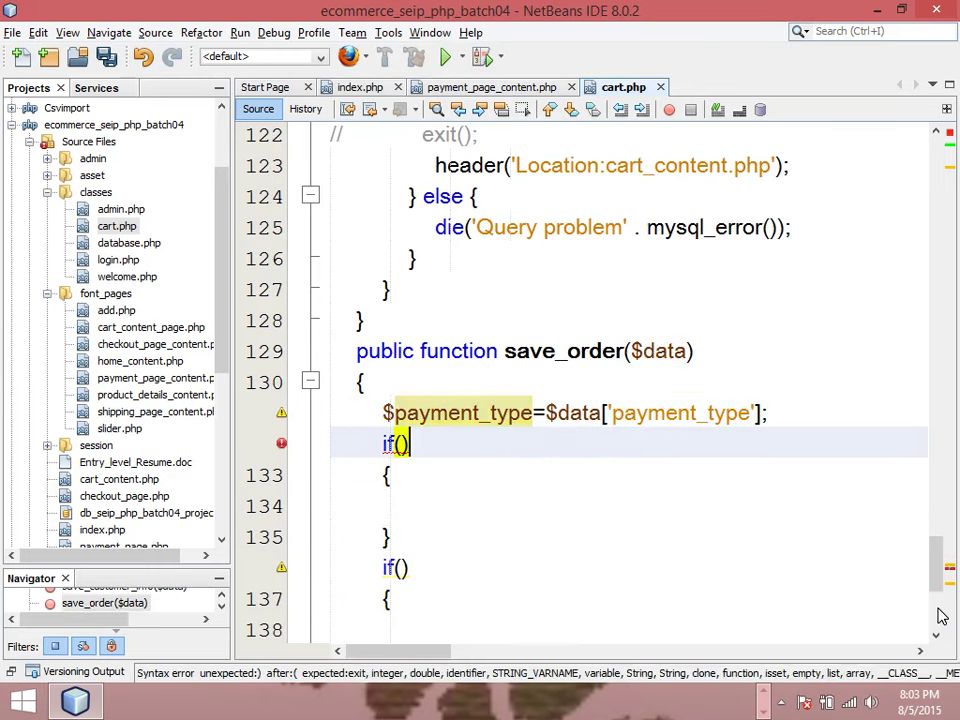
key("ctrl+v")
type("==")
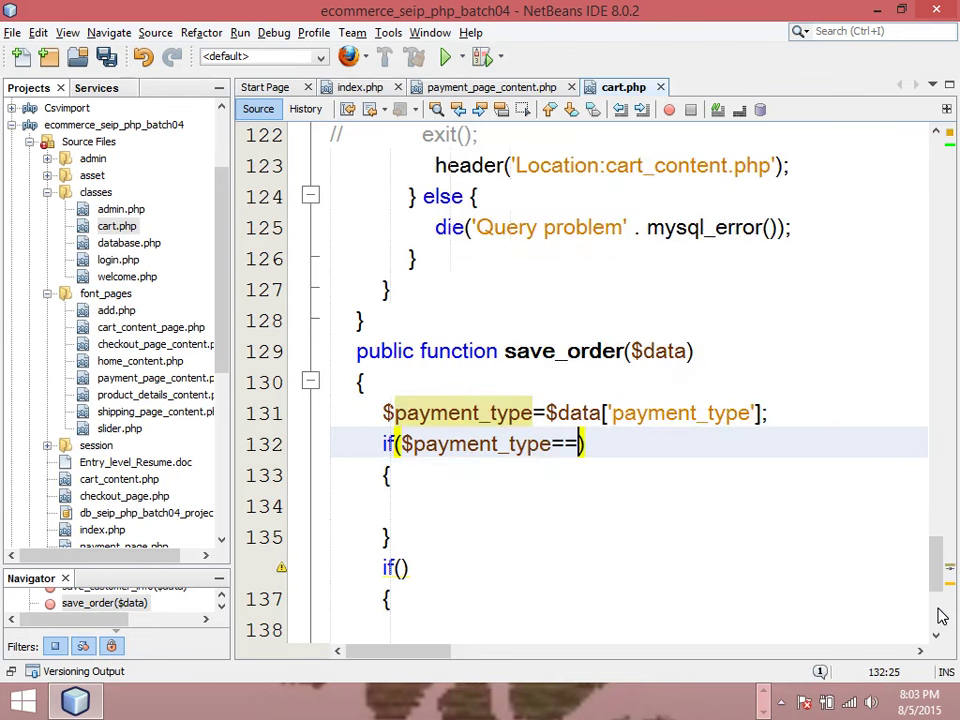
type("'payp")
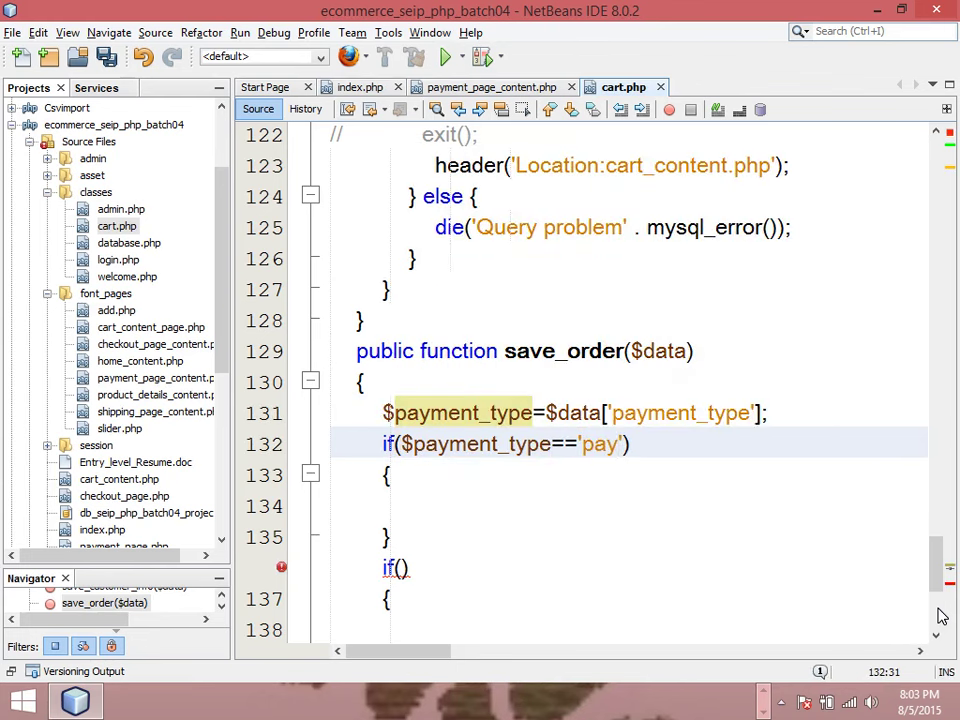
type("al")
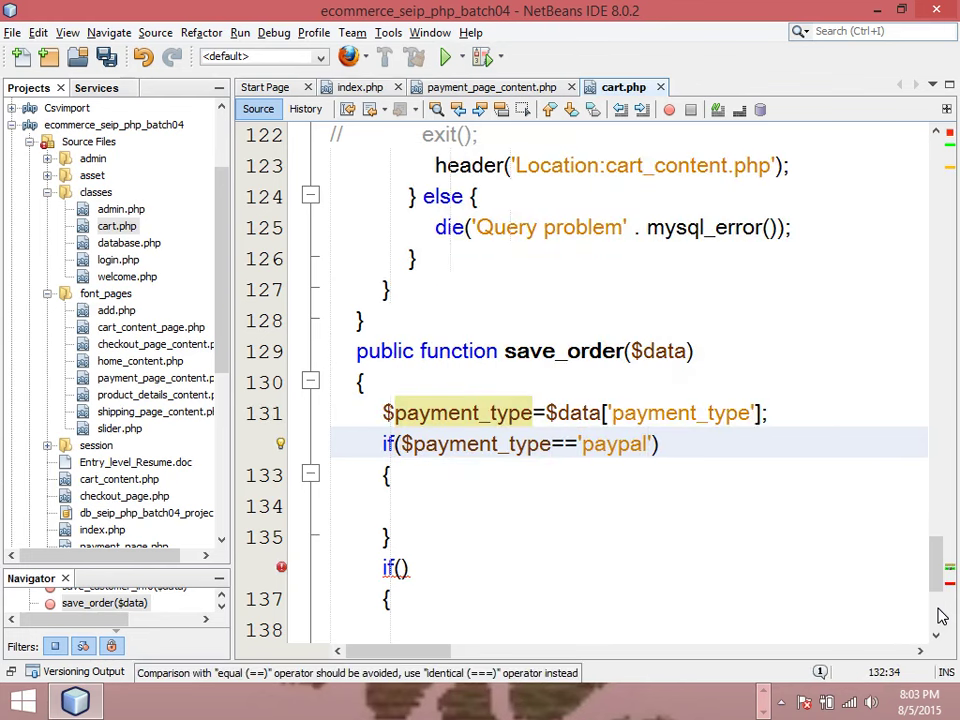
key("Left")
key("Left")
key("Left")
key("Left")
key("Left")
key("Left")
key("Left")
key("Left")
key("Left")
key("Right")
key("Right")
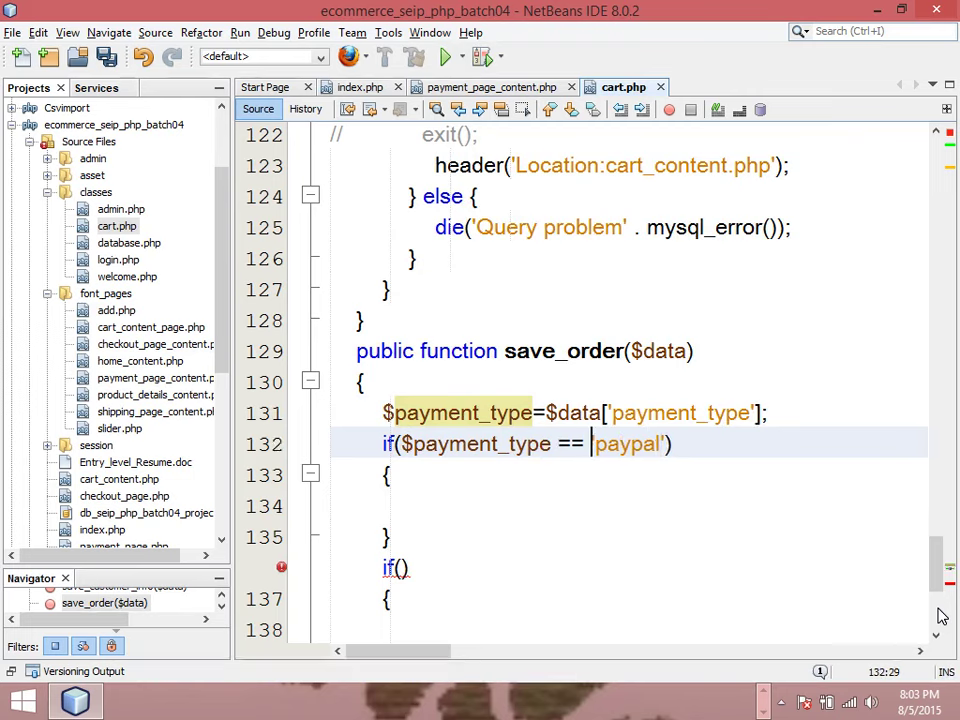
key("ctrl+s")
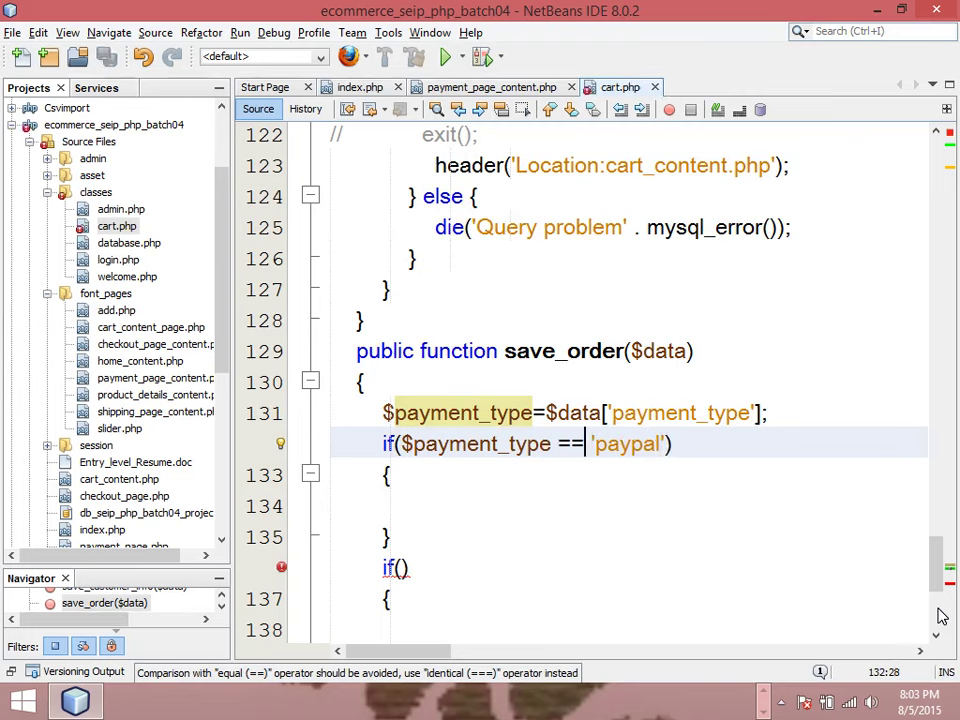
Copy the condition into the second if and change its value to 'cash_on_delivery'.
key("Left")
key("Left")
key("Left")
key("Left")
key("Left")
key("Left")
key("Left")
key("Left")
key("Left")
key("shift+Right")
key("shift+Right")
key("shift+Right")
key("shift+Right")
key("shift+Right")
key("shift+Right")
key("shift+Right")
key("shift+Right")
key("shift+Right")
key("shift+Right")
key("shift+Right")
key("shift+Right")
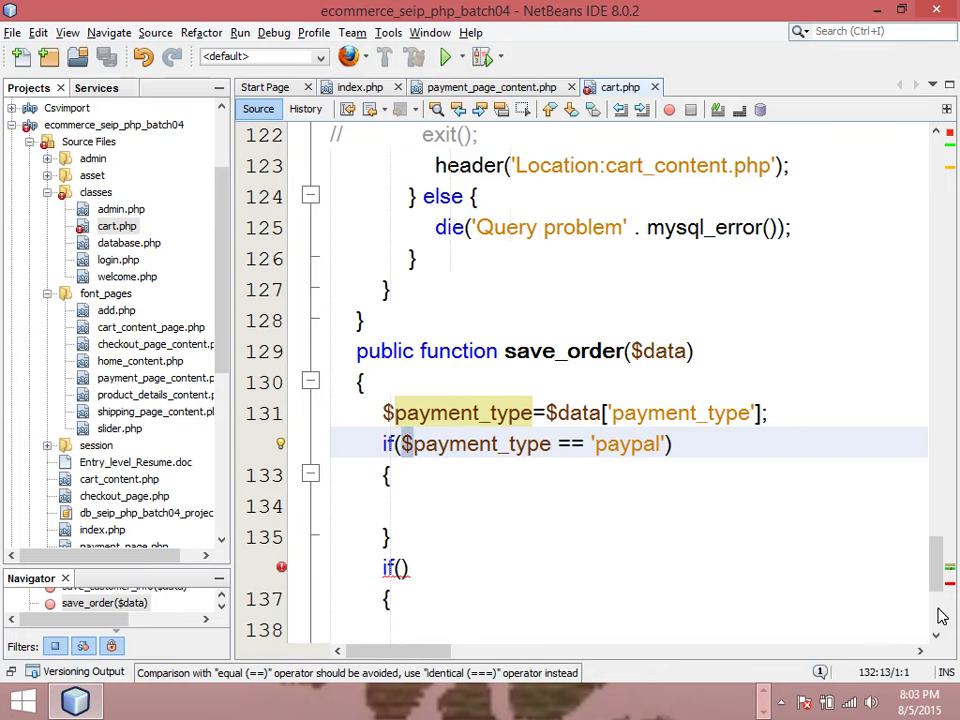
key("shift+Right")
key("shift+Right")
key("shift+Right")
key("shift+Right")
key("shift+Right")
key("shift+Right")
key("shift+Right")
key("shift+Right")
key("shift+Right")
key("shift+Right")
key("shift+Right")
key("shift+Right")
key("shift+Right")
key("ctrl+c")
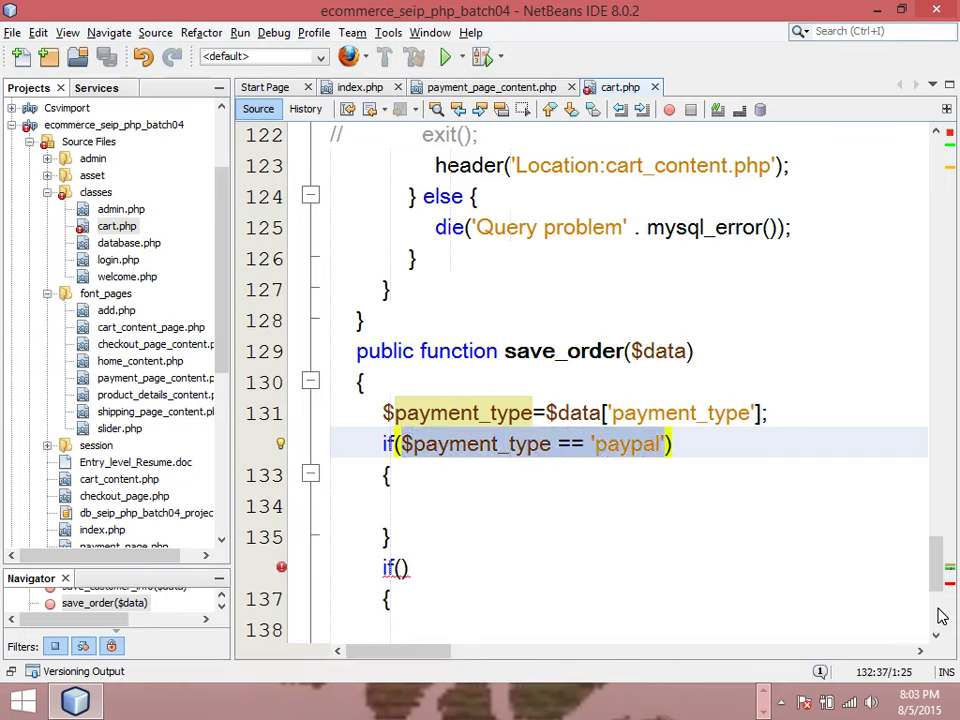
key("Down")
key("Down")
key("Down")
key("Down")
key("Left")
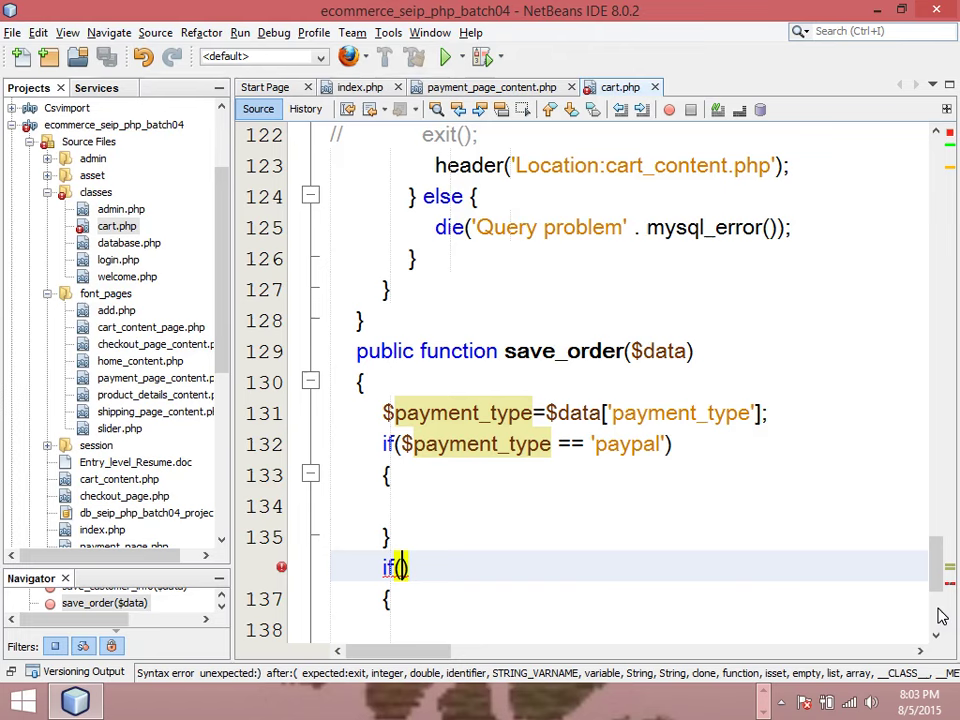
key("ctrl+v")
key("Left")
key("shift+Left")
key("shift+Left")
key("shift+Left")
key("shift+Left")
key("shift+Left")
key("shift+Left")
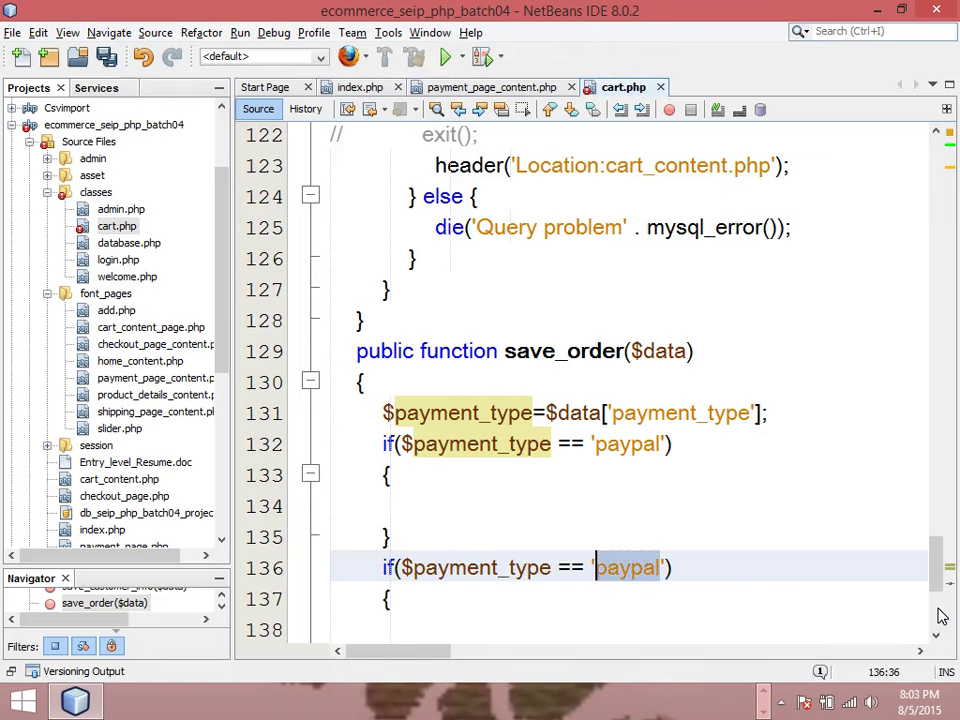
type("cash")
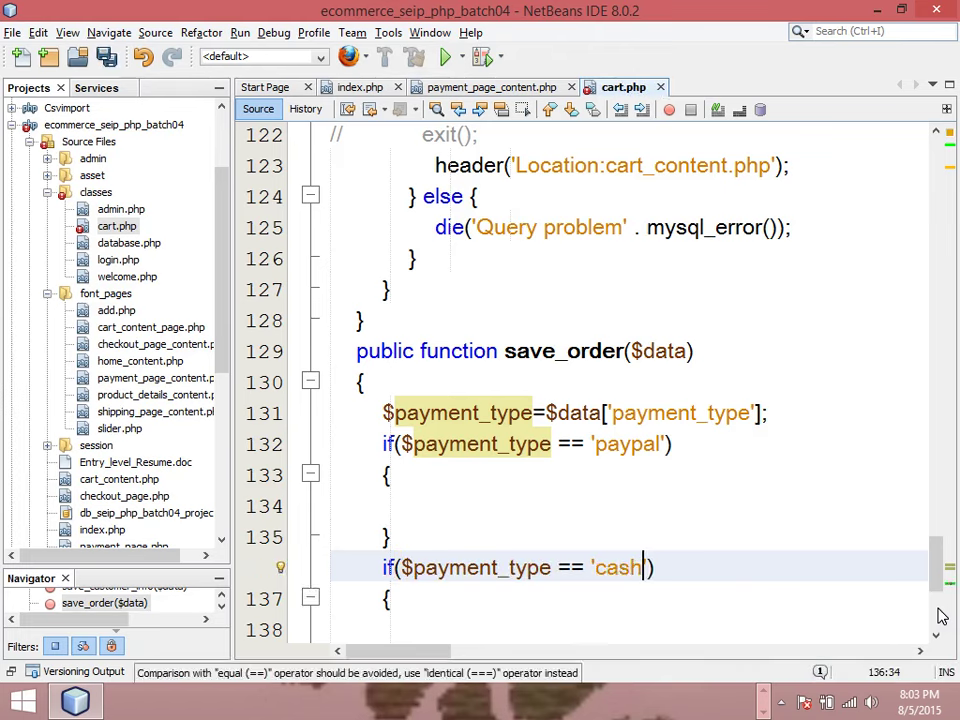
type("_on_d")
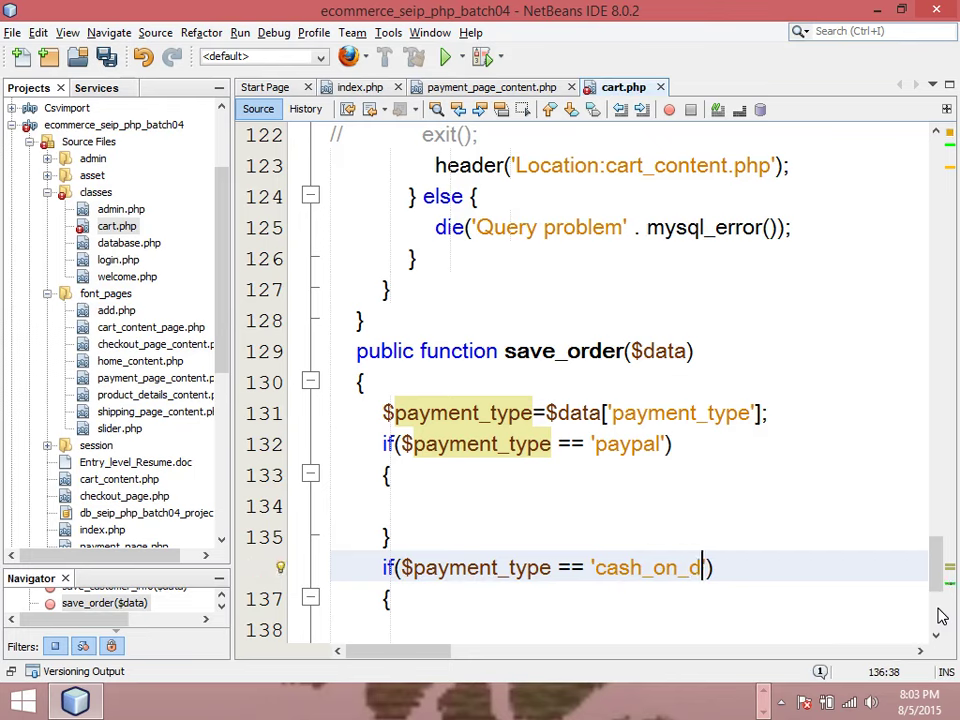
type("elivery")
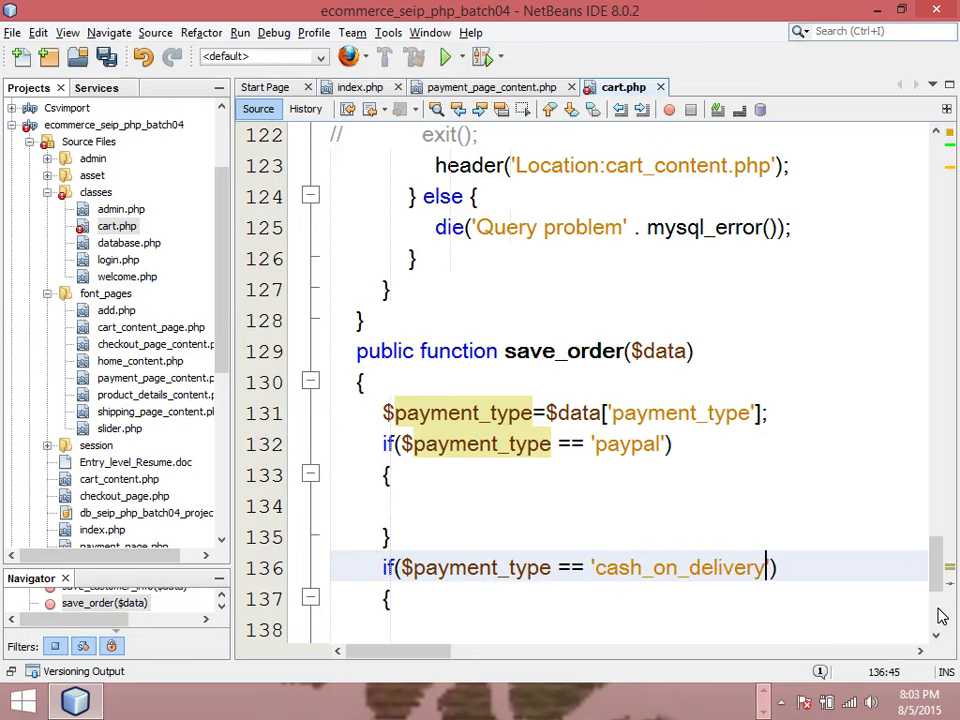
key("Down")
key("ctrl+End")
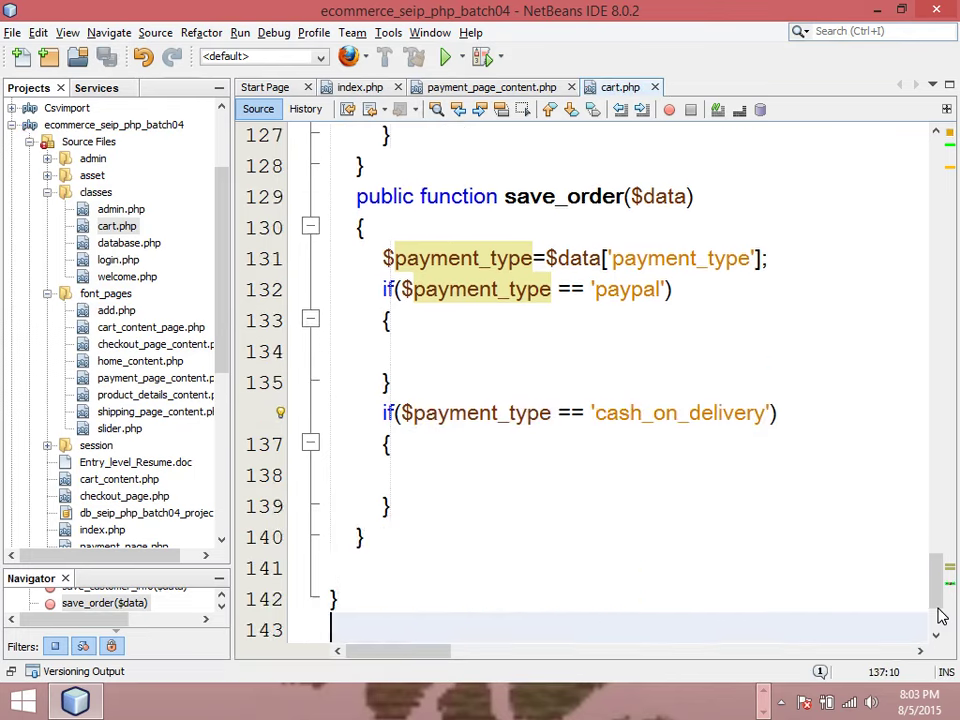
key("Up")
key("Up")
key("Up")
key("Up")
key("Up")
key("Up")
key("Up")
key("Up")
key("Up")
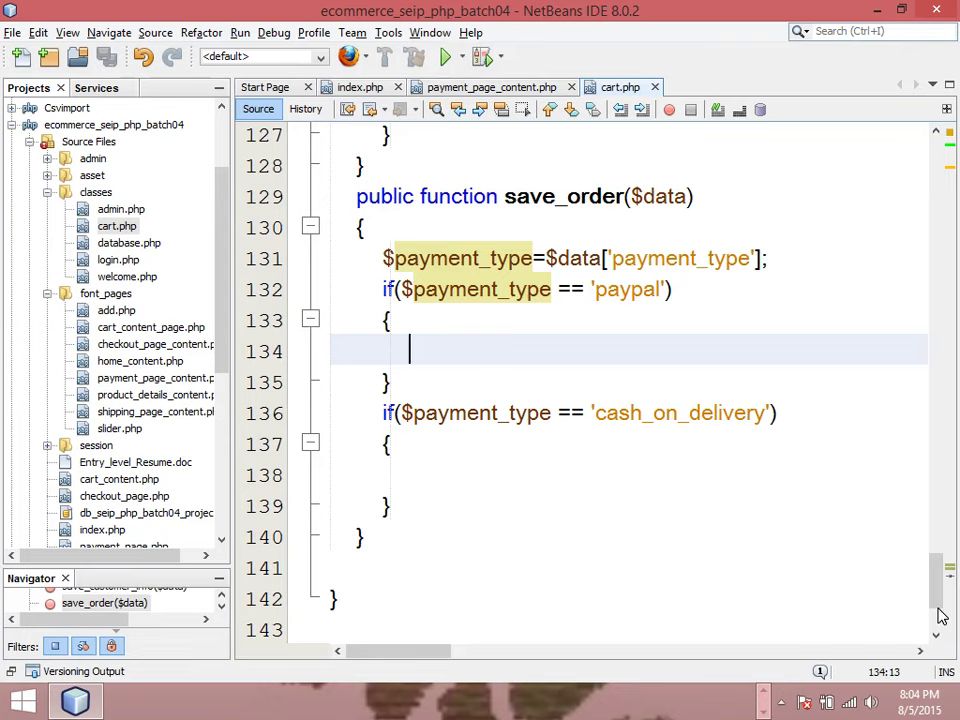
Compare the Firefox payment page's Paypal and Cash On Delivary choices with the code, then bring up File Explorer.
key("alt+Tab")
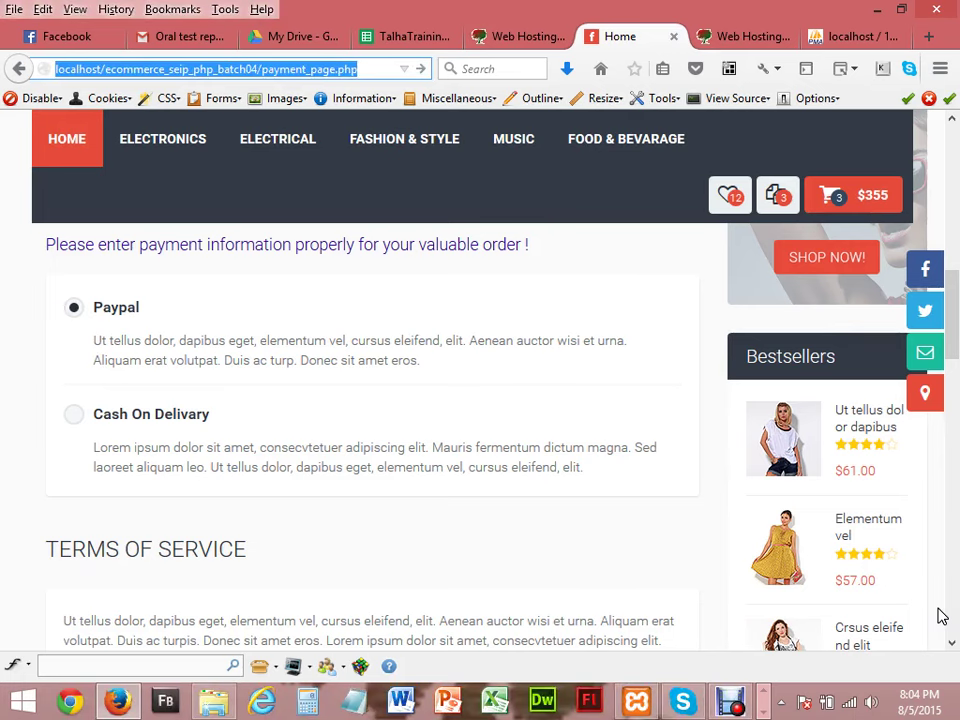
key("alt+Tab")
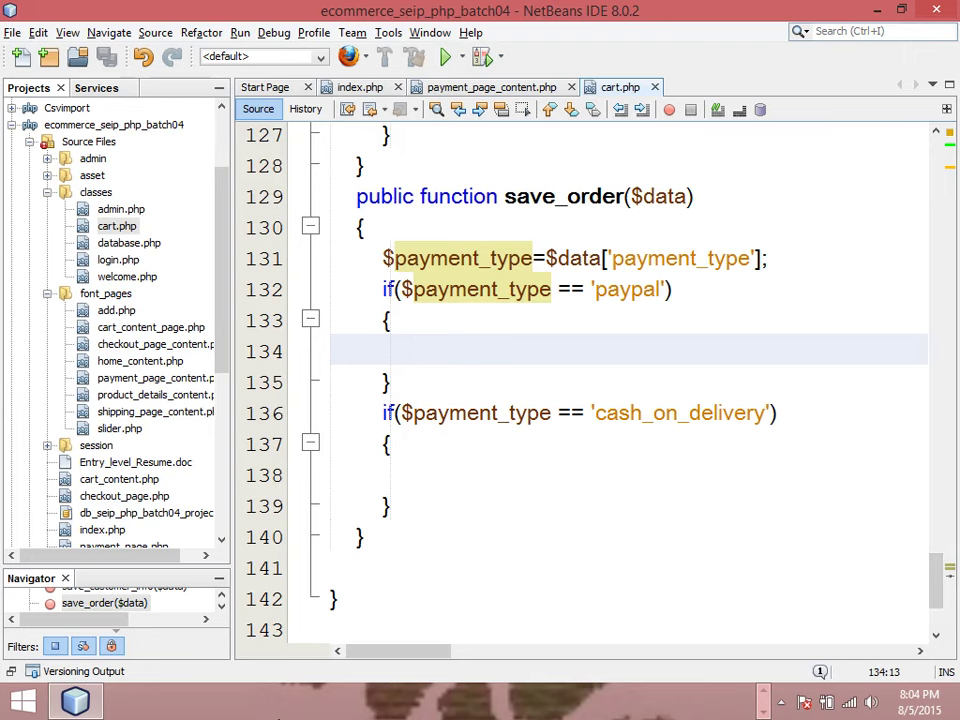
key("alt+Tab")
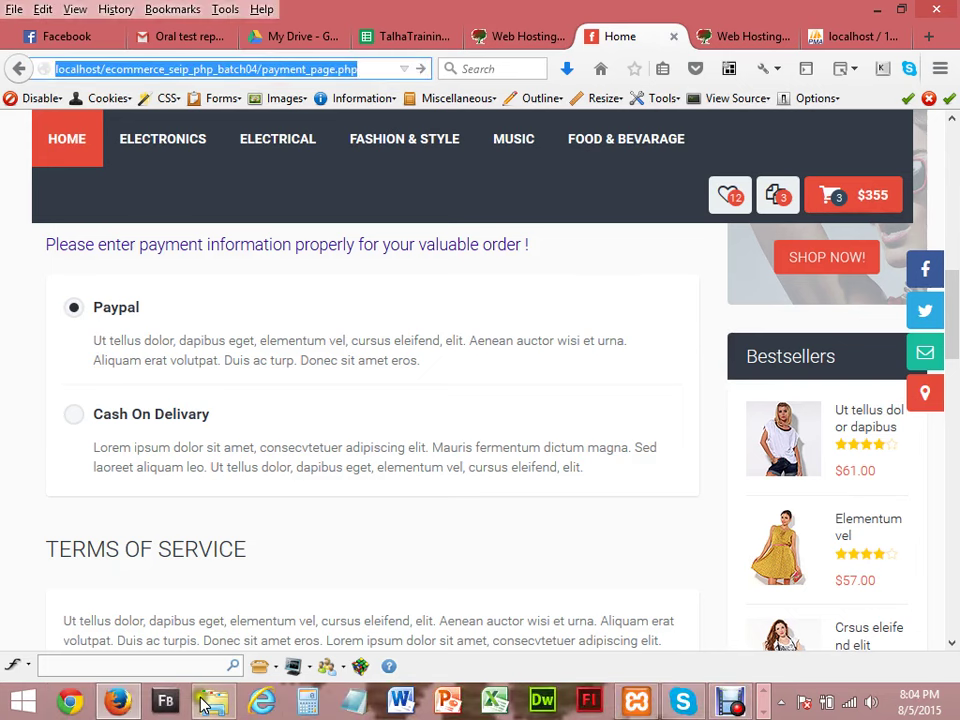
left_click(205, 703)
Open htmlWebsiteStandardPayment from the TRANSCEND (G:) drive using Edit with Notepad++.
left_click(52, 494)
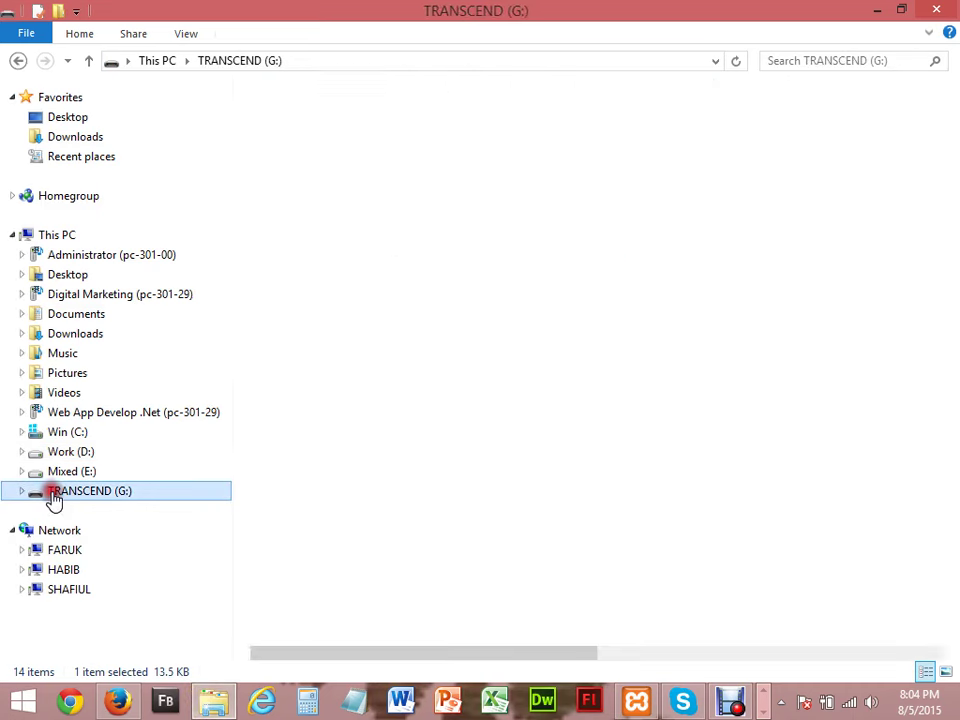
left_click(722, 200)
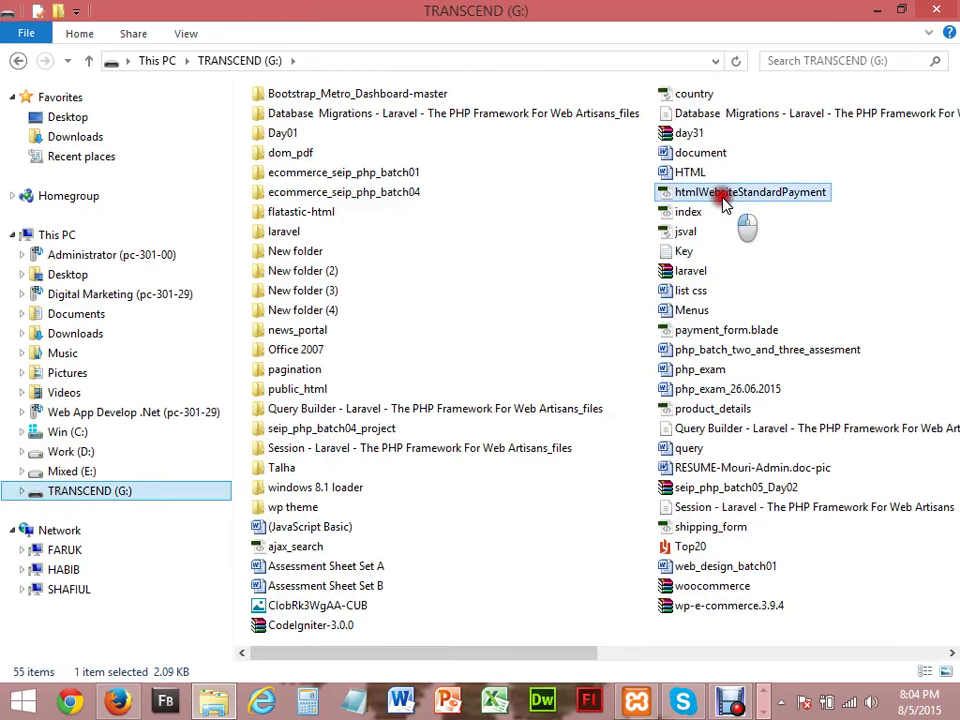
scroll(722, 200, "right", 1)
right_click(722, 199)
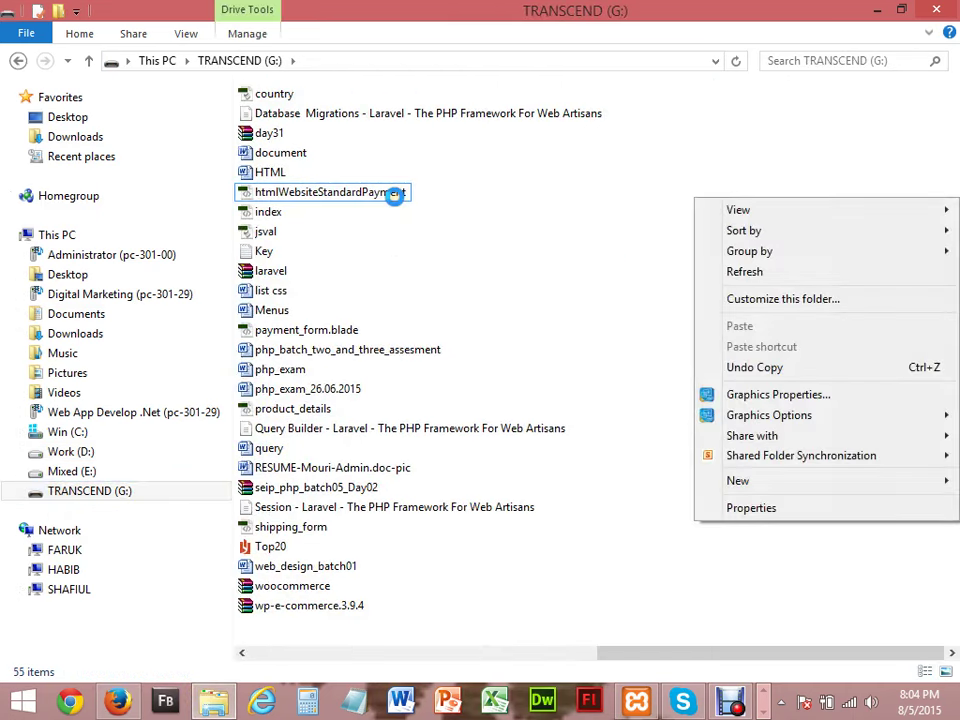
left_click(395, 197)
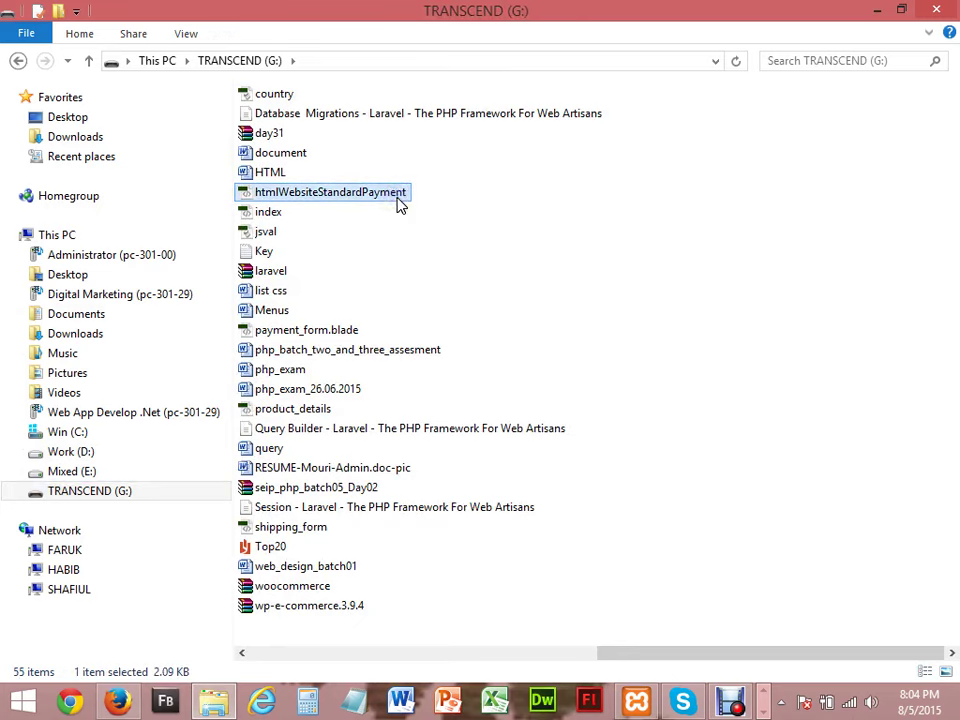
right_click(397, 198)
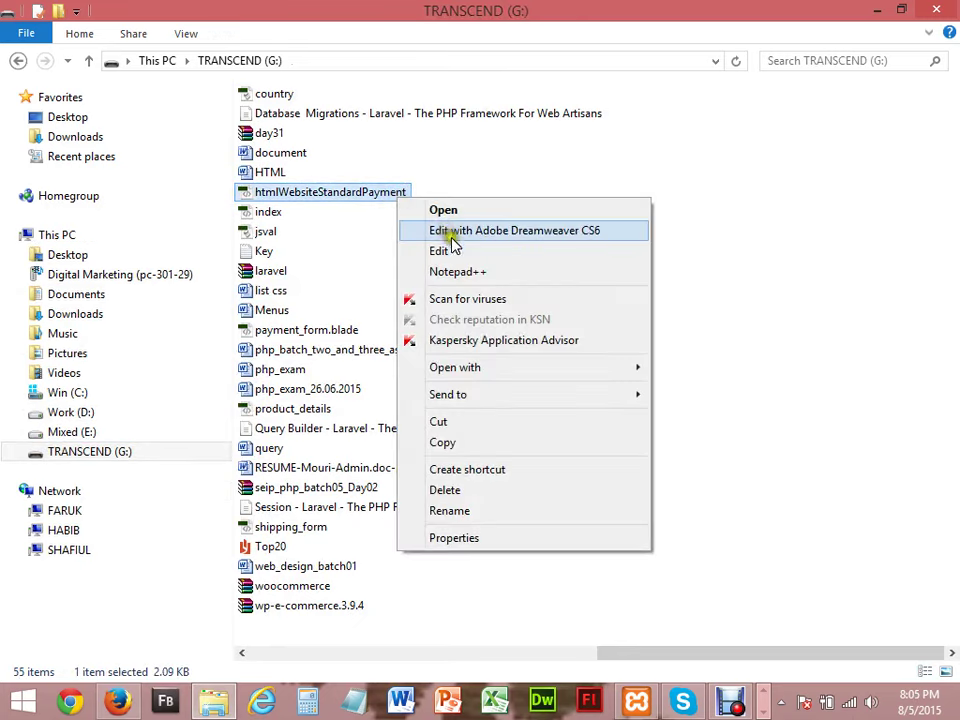
left_click(455, 271)
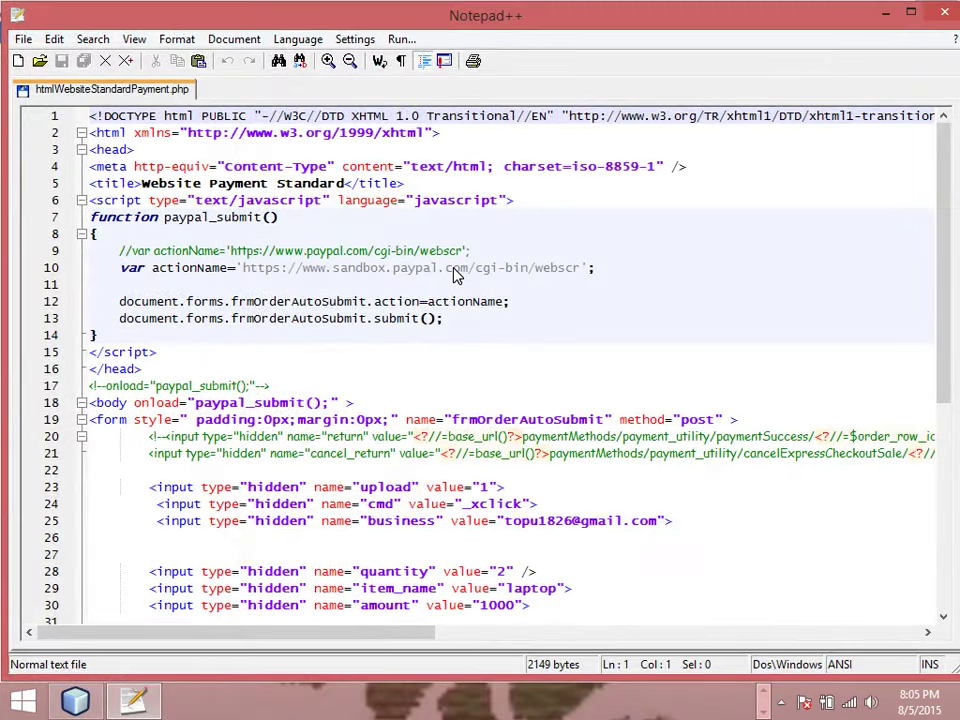
left_click(940, 232)
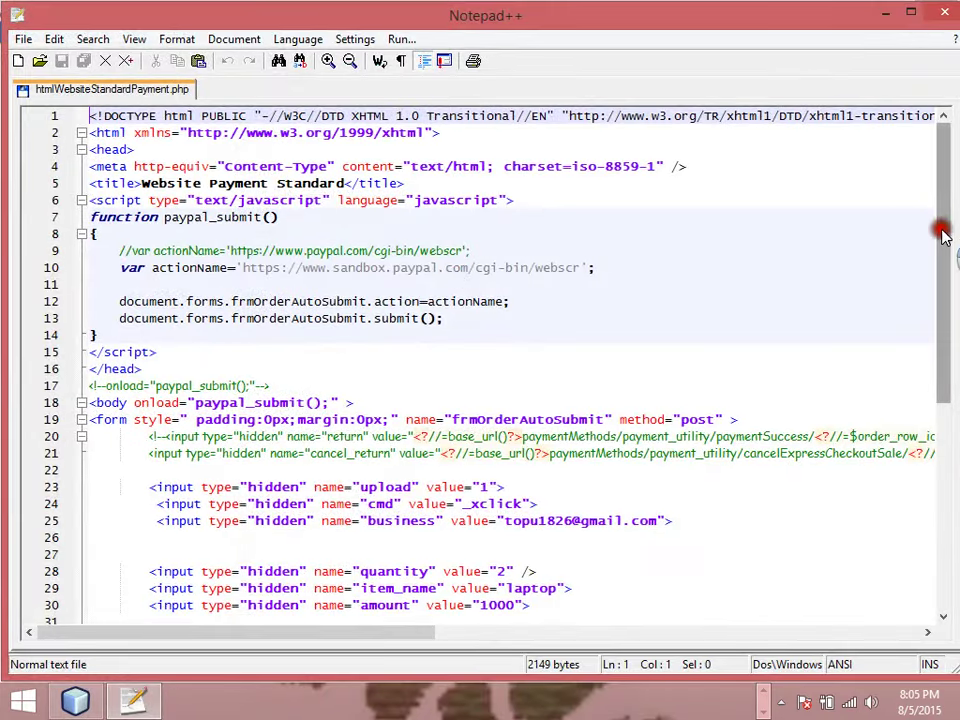
left_click_drag(943, 234, 928, 312)
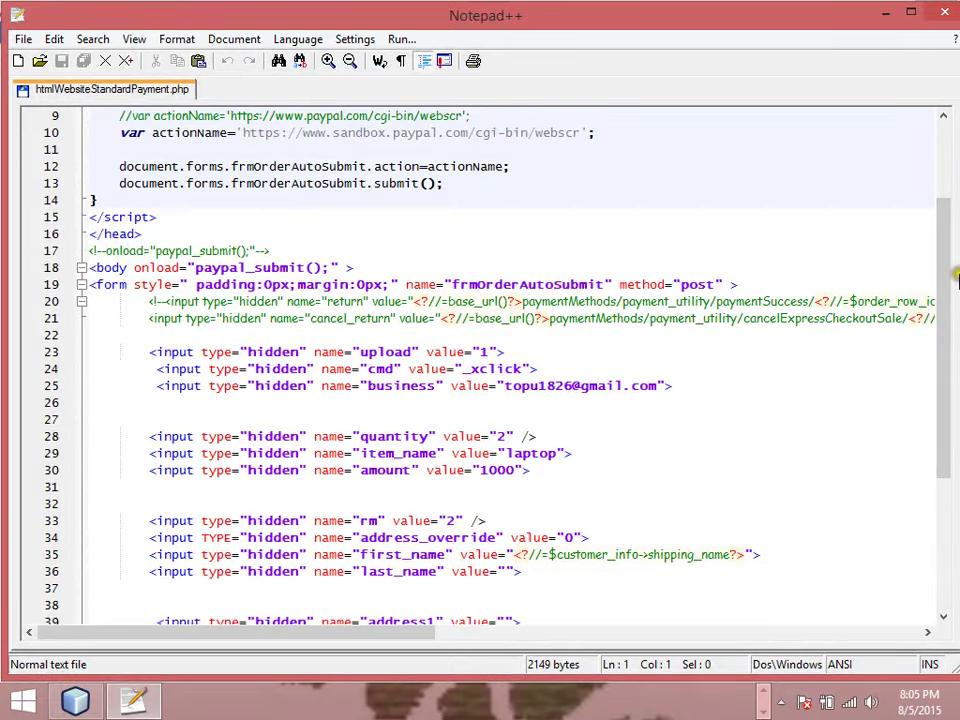
left_click_drag(945, 296, 934, 430)
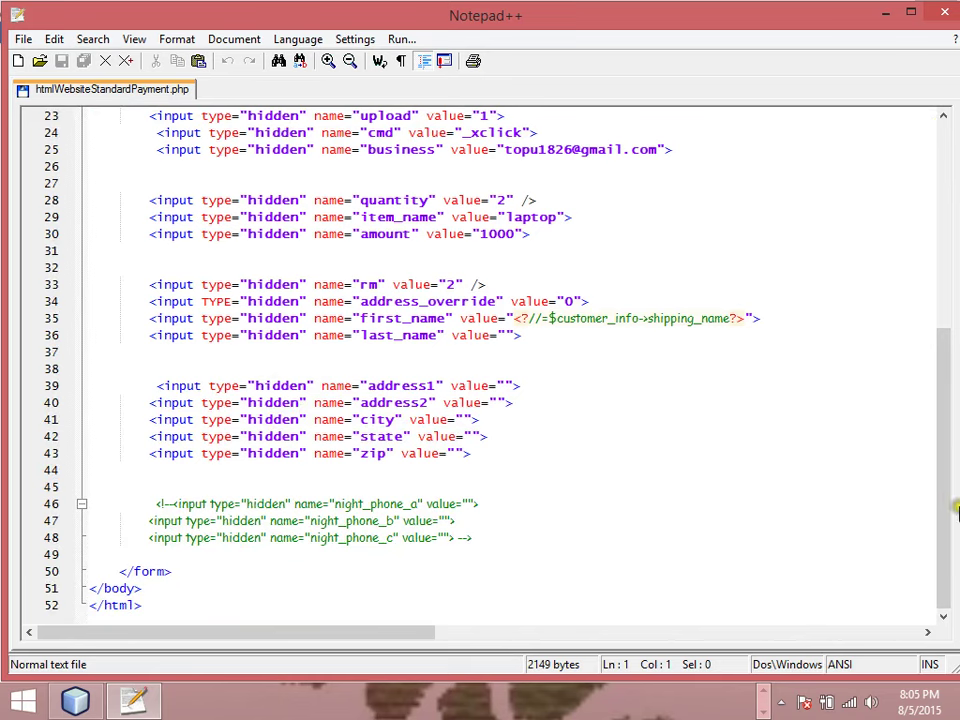
left_click_drag(943, 499, 931, 233)
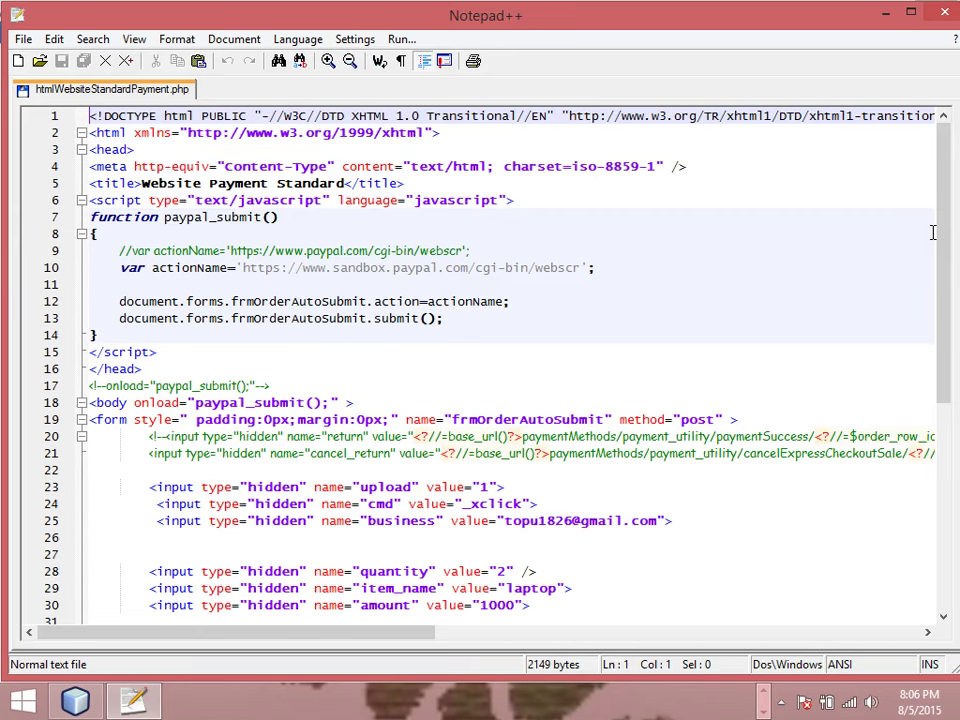
Read through the PayPal form code from the script tag and cmd hidden field back to the top.
key("Down")
key("Down")
key("Down")
key("Down")
key("Down")
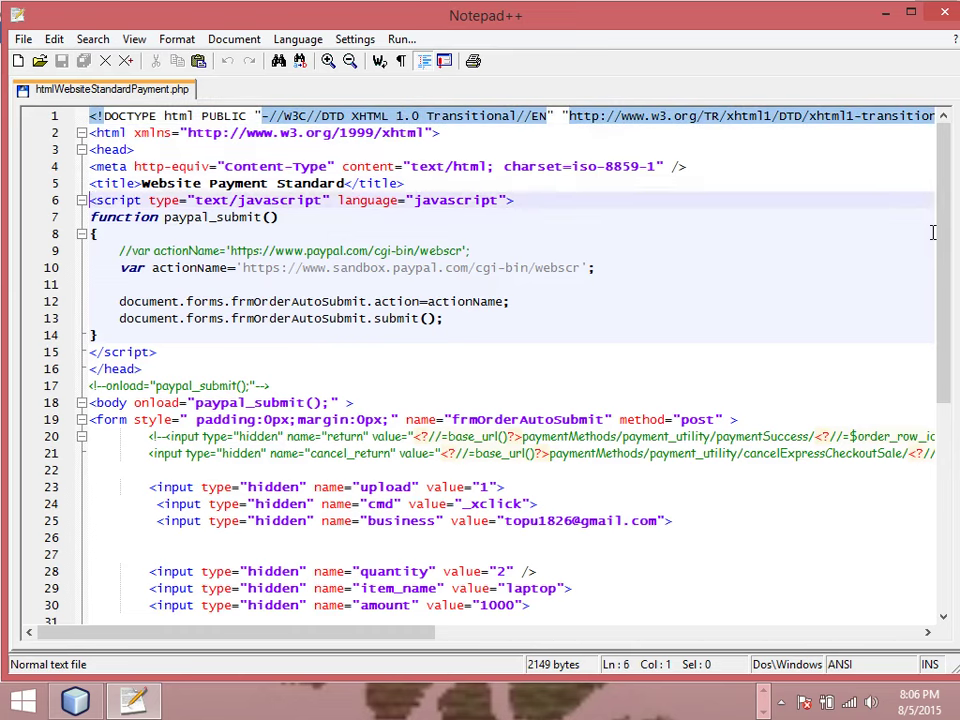
key("Down")
key("Down")
key("Down")
key("Down")
key("Down")
key("Down")
key("Down")
key("Down")
key("Down")
key("Down")
key("Down")
key("Down")
key("Down")
key("Down")
key("Down")
key("Down")
key("Down")
key("Down")
key("Down")
key("Down")
key("End")
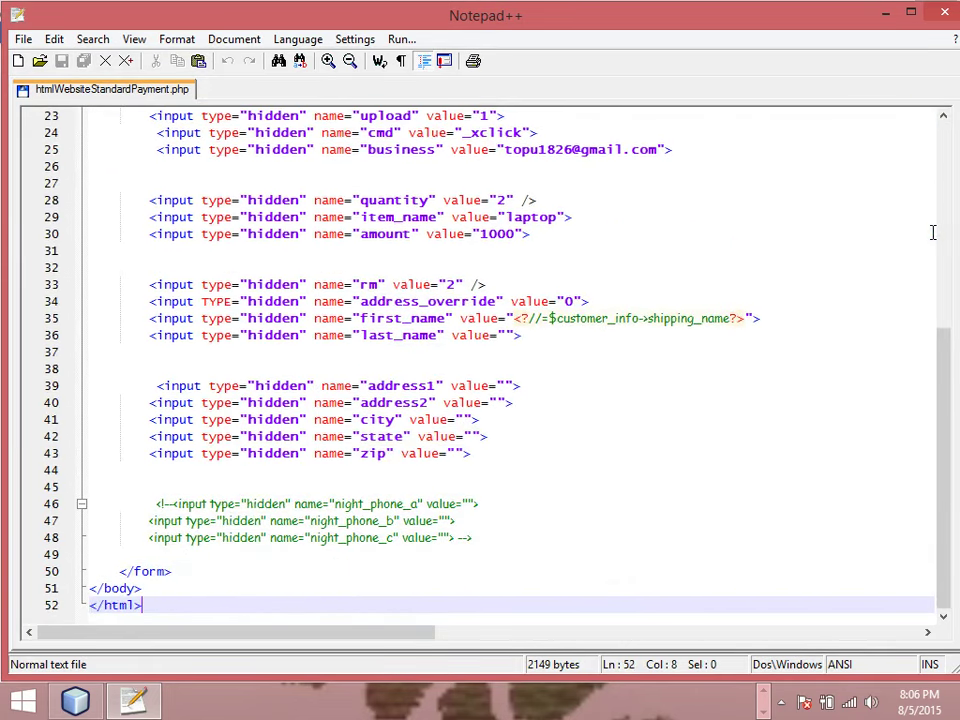
key("Home")
key("Up")
key("Up")
key("Up")
key("Up")
key("Up")
key("Up")
key("Up")
key("Up")
key("Up")
key("Up")
key("Up")
key("Up")
key("Up")
key("Up")
key("Up")
key("Up")
key("Up")
key("Up")
key("Up")
key("Up")
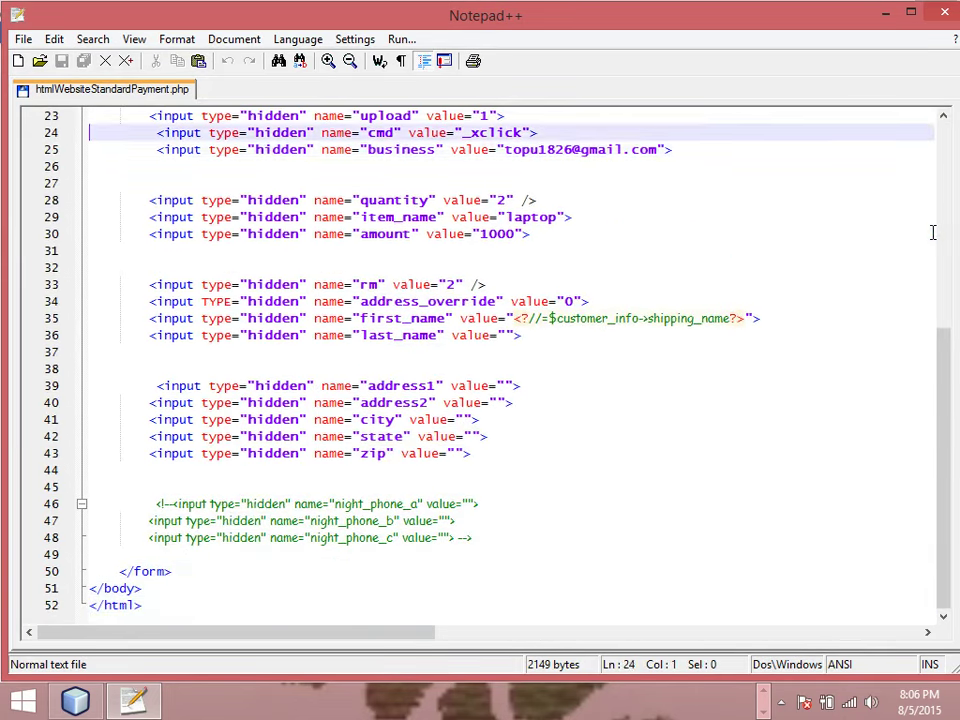
key("Up")
key("Up")
key("Up")
key("Up")
key("Up")
key("Up")
key("Up")
key("Up")
key("Up")
key("Up")
key("Up")
key("Up")
key("Up")
key("Up")
key("Up")
key("Up")
key("Up")
key("Up")
key("Up")
key("Up")
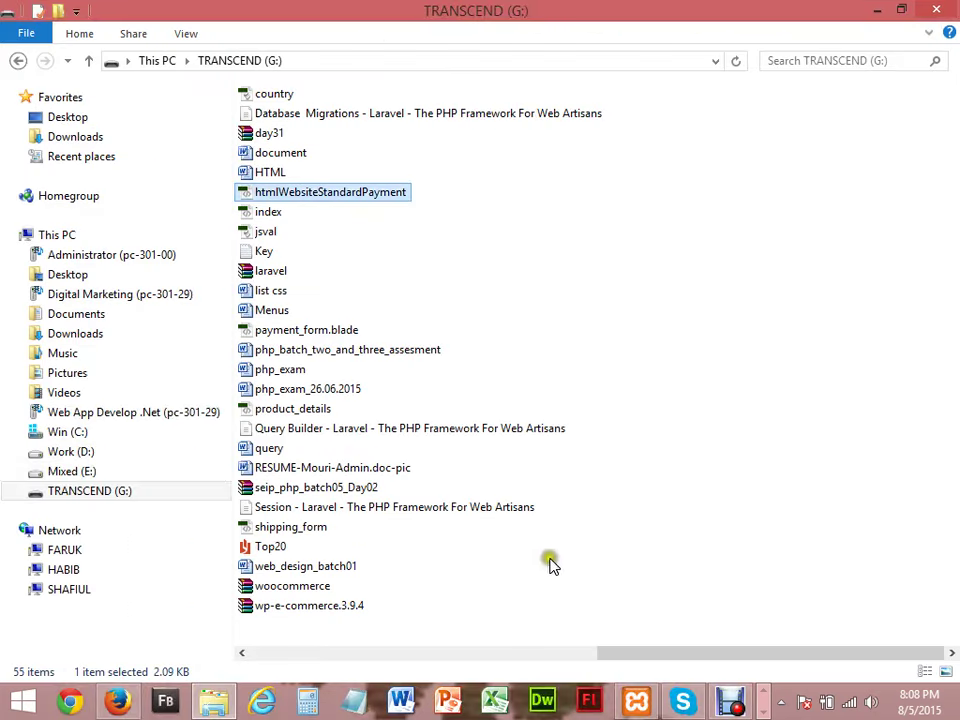
Paste htmlWebsiteStandardPayment into Work (D:) > xampp > htdocs > ecommerce_seip_php_batch04.
left_click(78, 452)
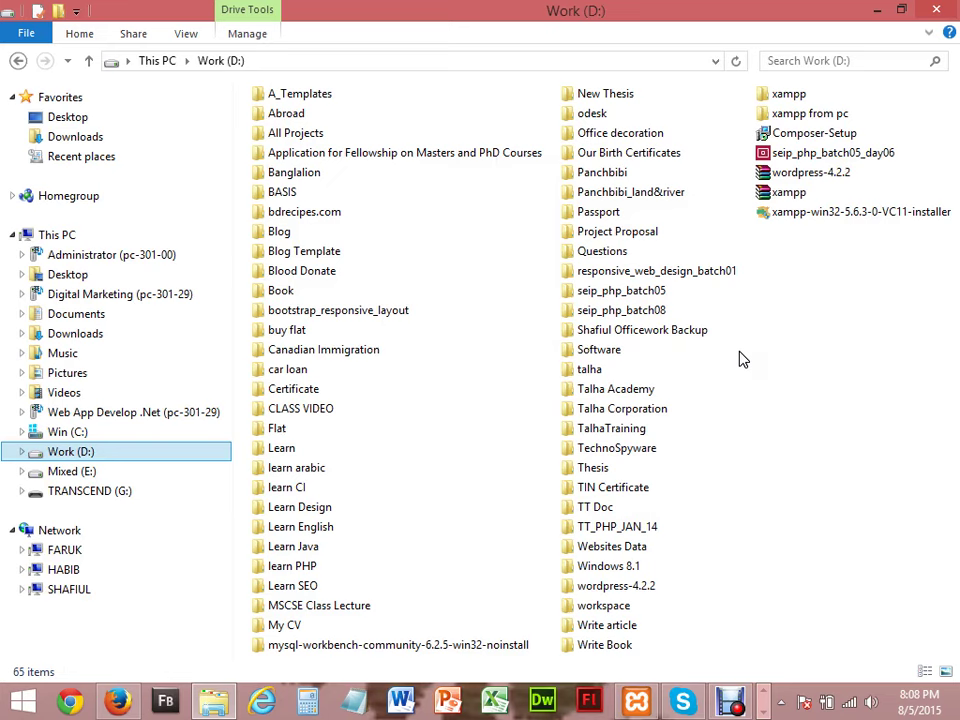
double_click(786, 95)
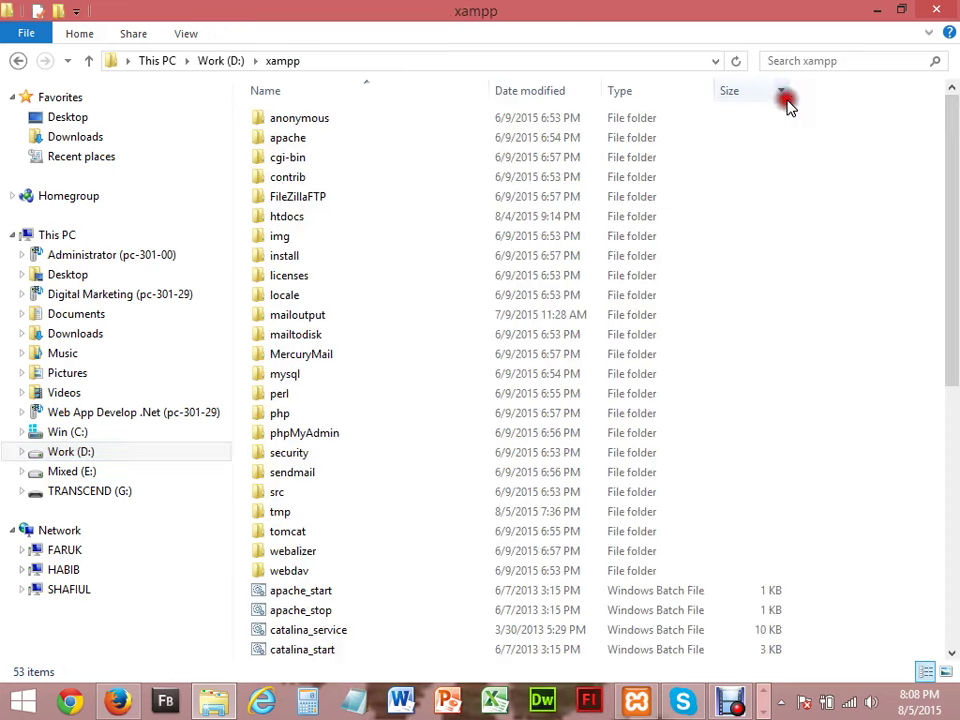
double_click(300, 218)
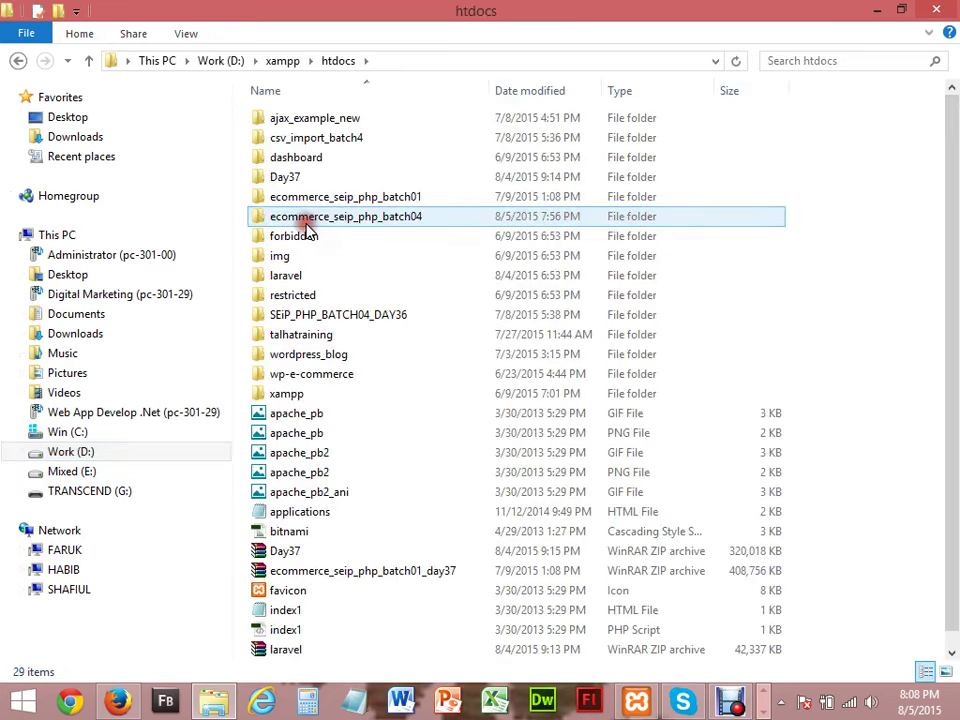
double_click(336, 217)
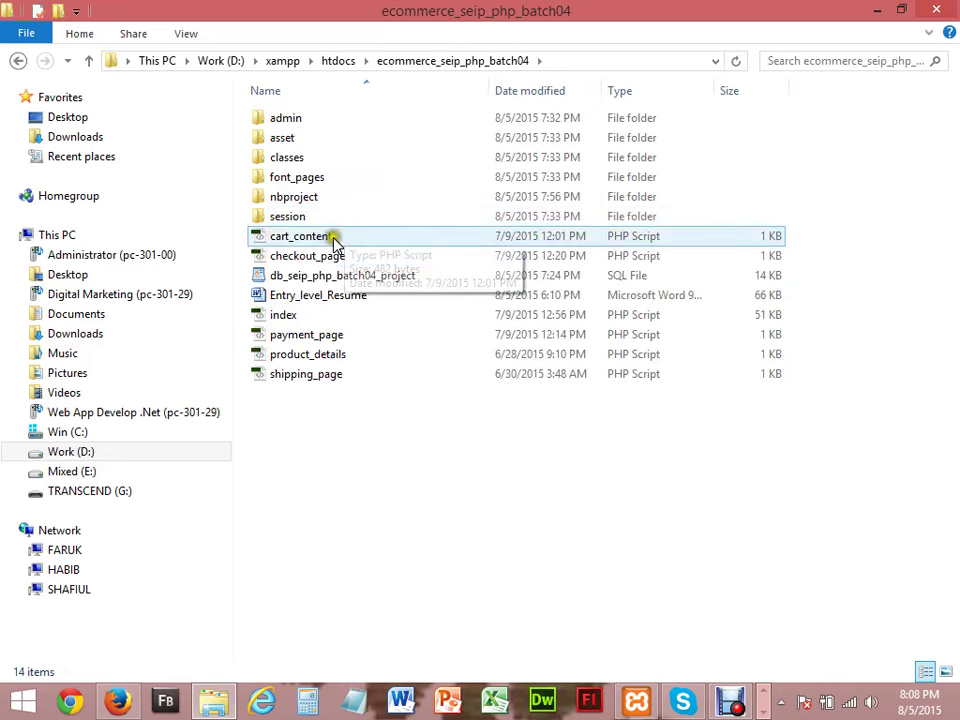
left_click(317, 453)
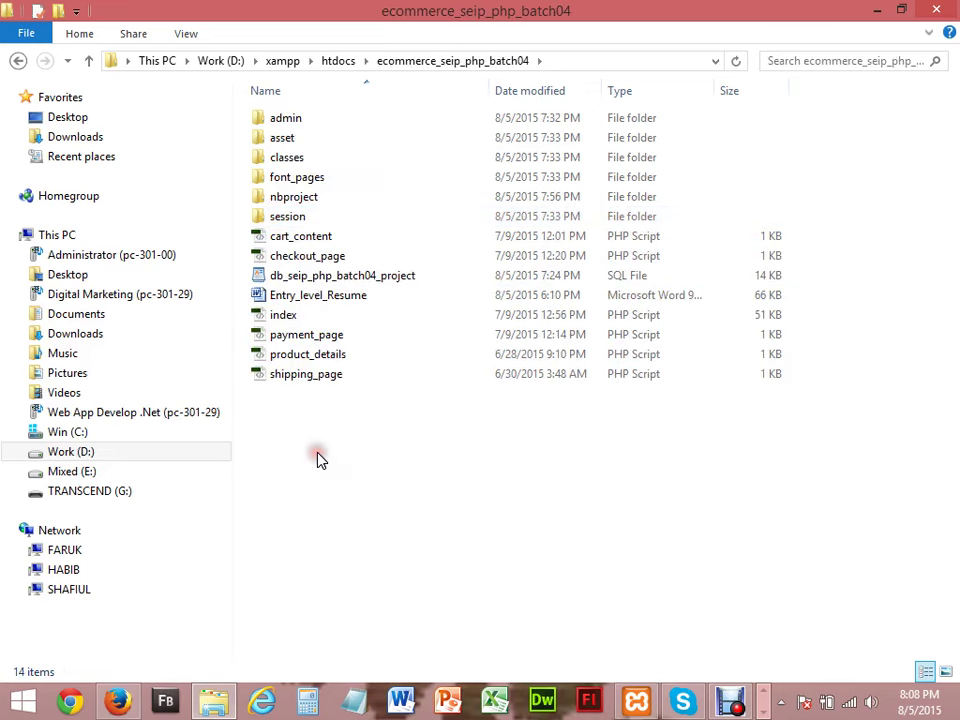
key("ctrl+v")
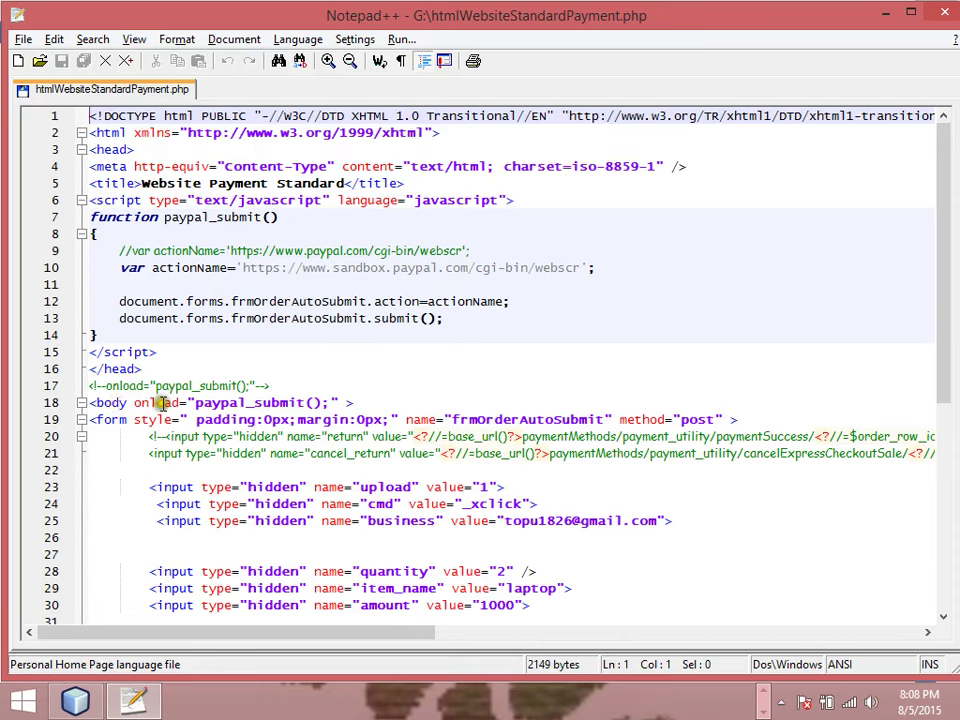
left_click_drag(134, 402, 197, 404)
left_click(321, 401)
type(";")
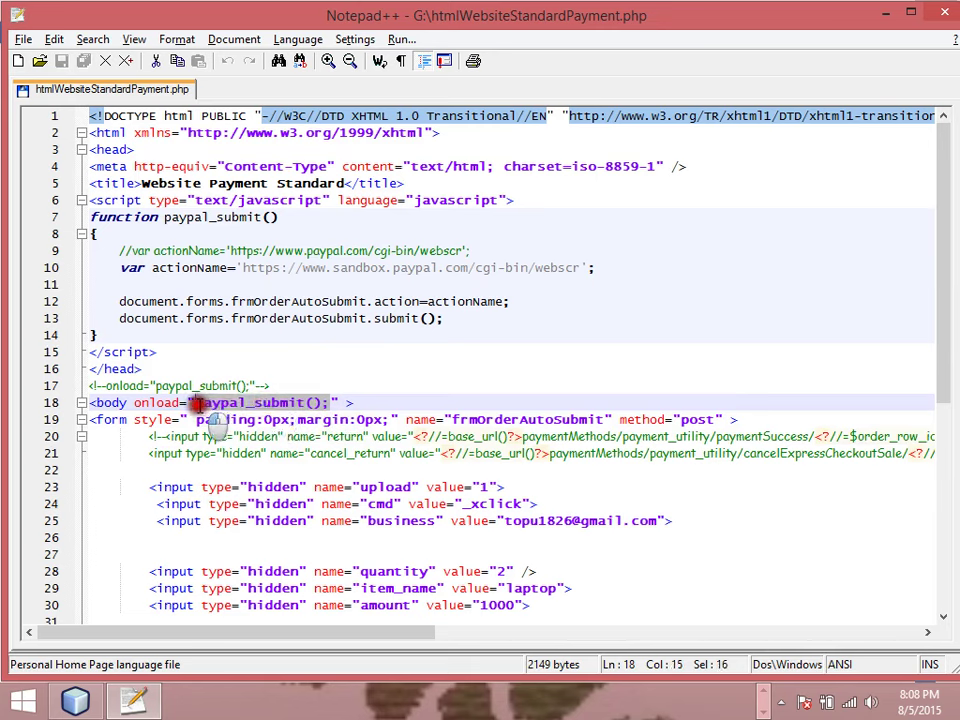
left_click_drag(164, 217, 272, 217)
left_click_drag(151, 267, 600, 266)
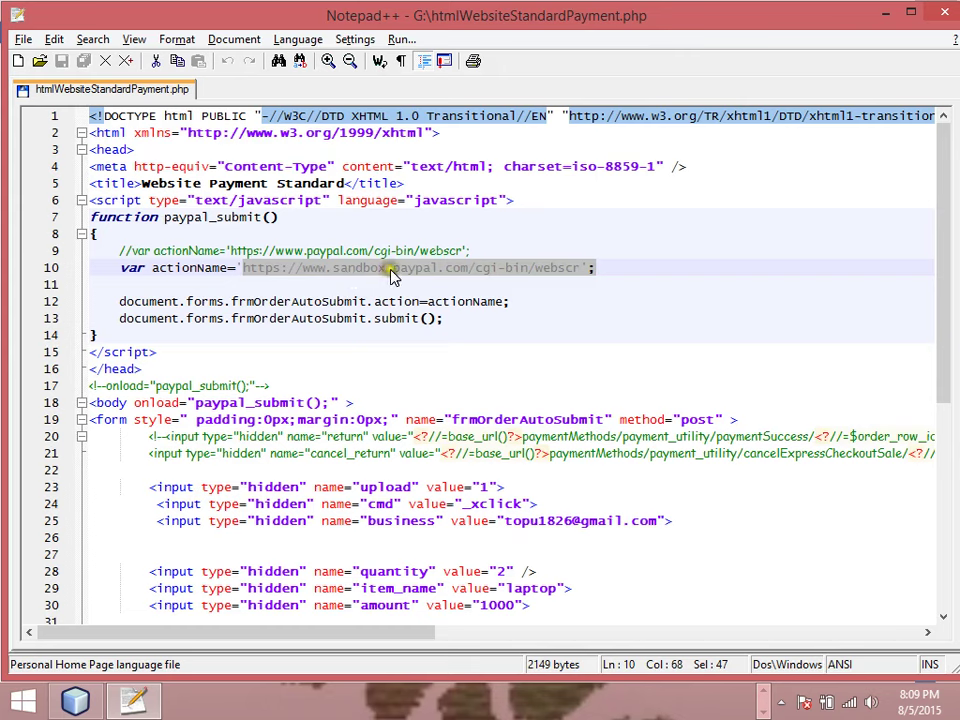
left_click_drag(388, 268, 390, 277)
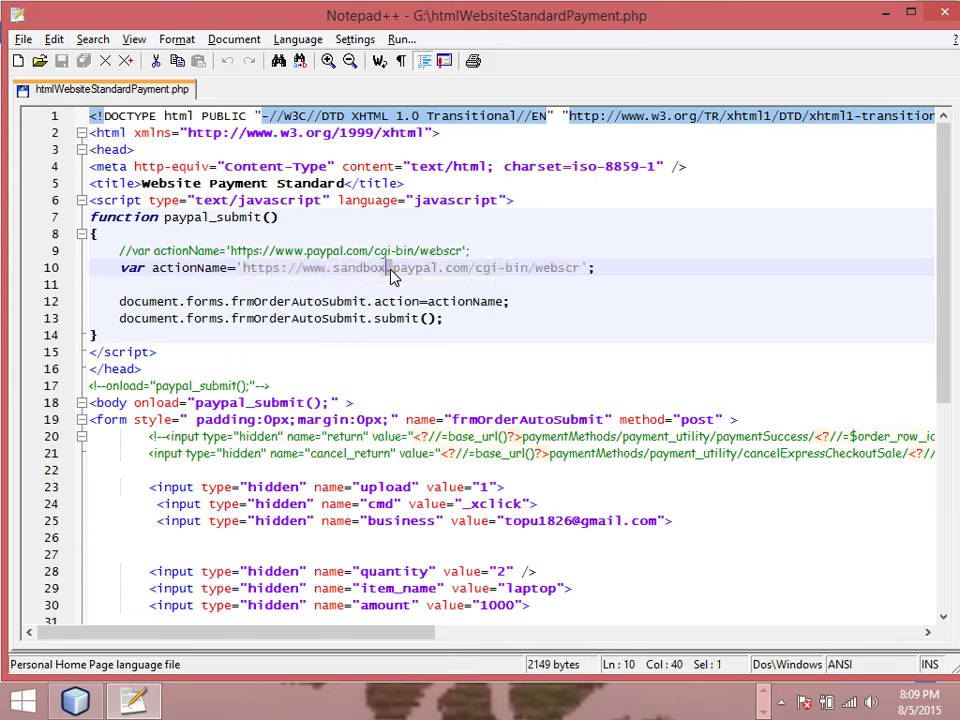
key("shift+Left")
key("shift+Left")
key("shift+Left")
key("shift+Left")
key("shift+Left")
key("shift+Left")
key("shift+Left")
key("shift+Left")
key("shift+Left")
key("shift+Left")
key("shift+Right")
key("shift+Right")
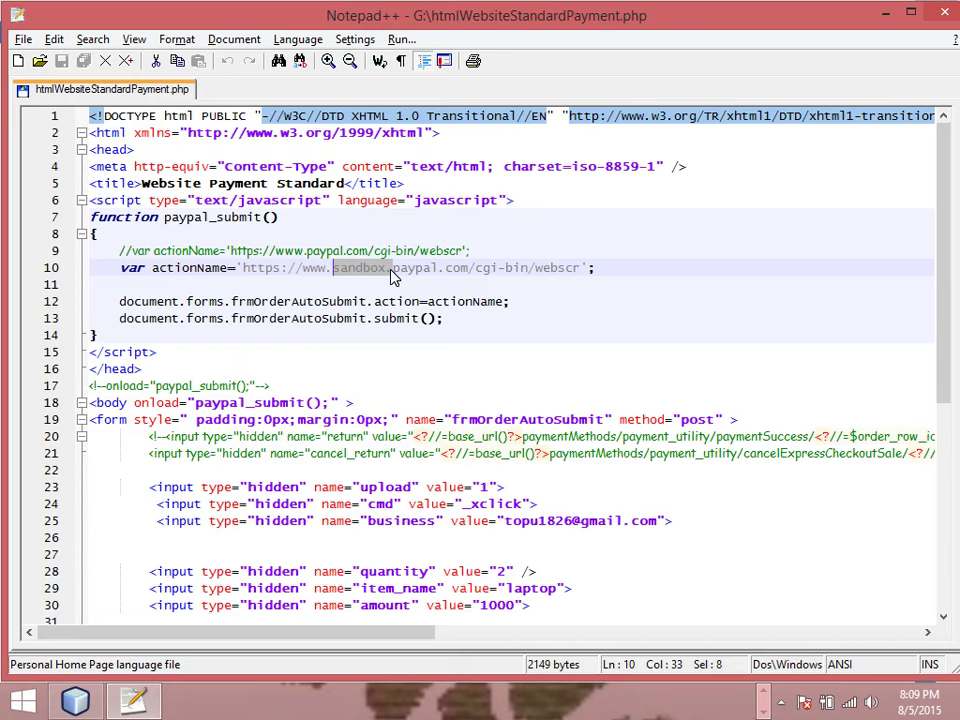
left_click(398, 268)
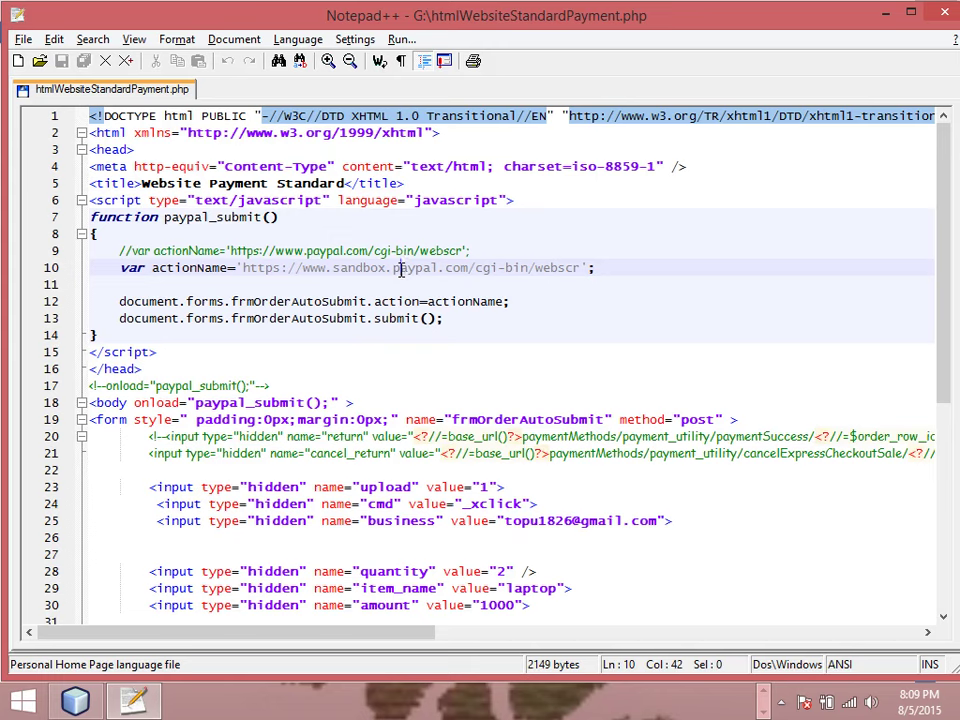
left_click_drag(523, 520, 650, 520)
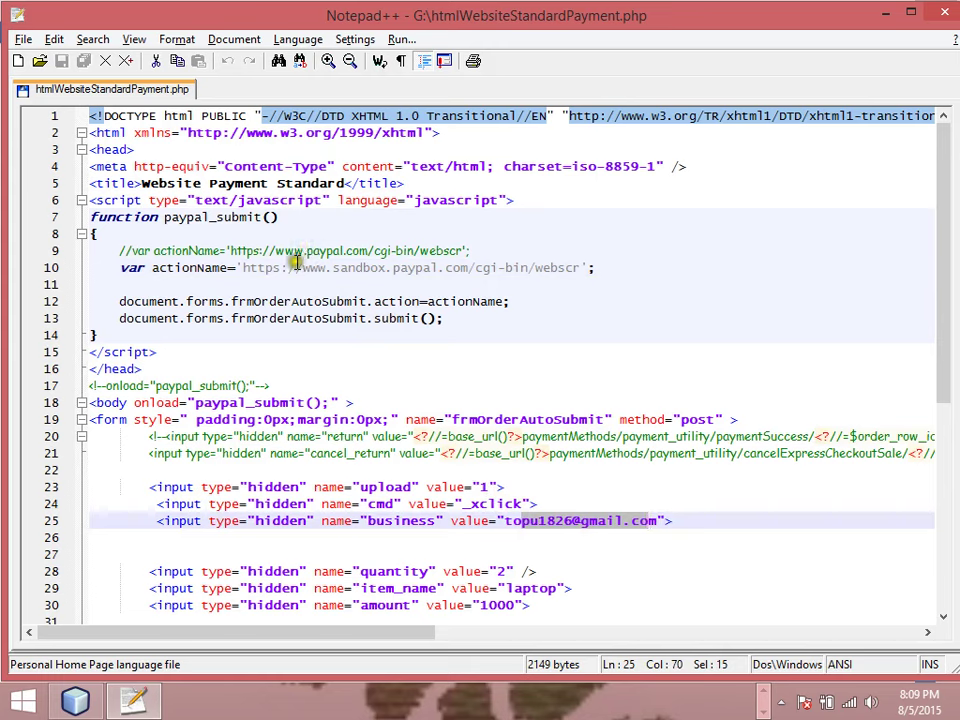
left_click(186, 268)
left_click_drag(242, 268, 577, 269)
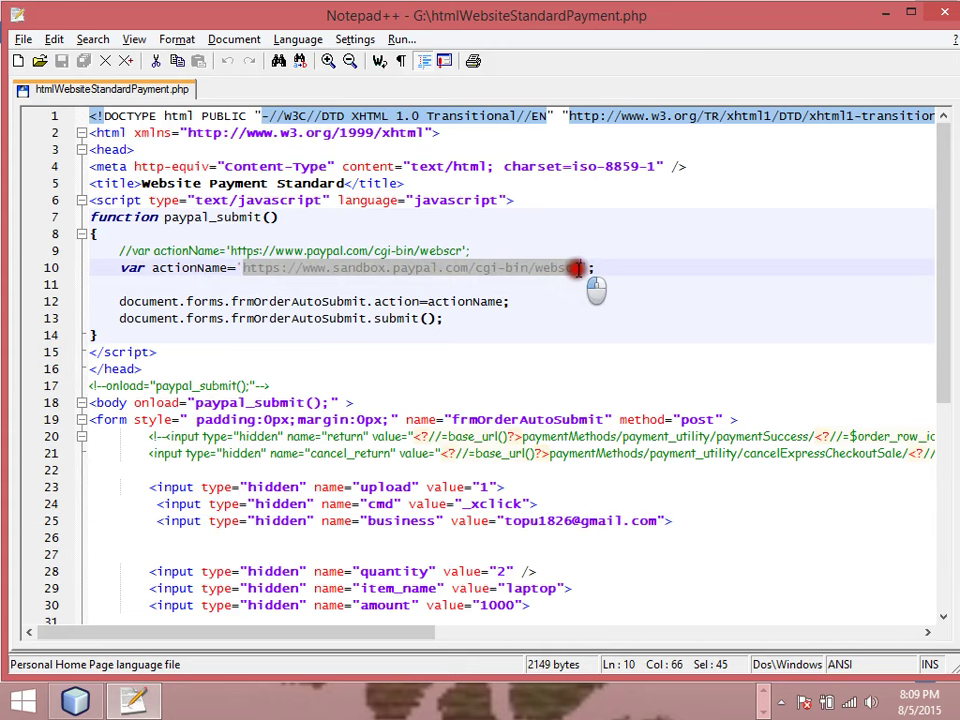